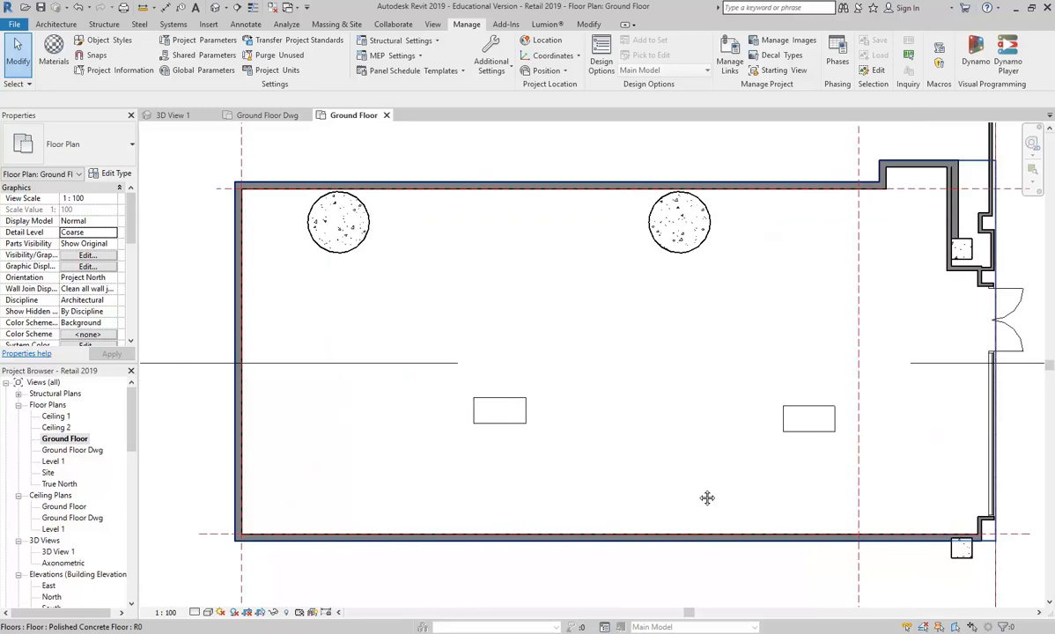
scroll(381, 463, up, 2)
scroll(370, 457, up, 1)
scroll(440, 450, up, 1)
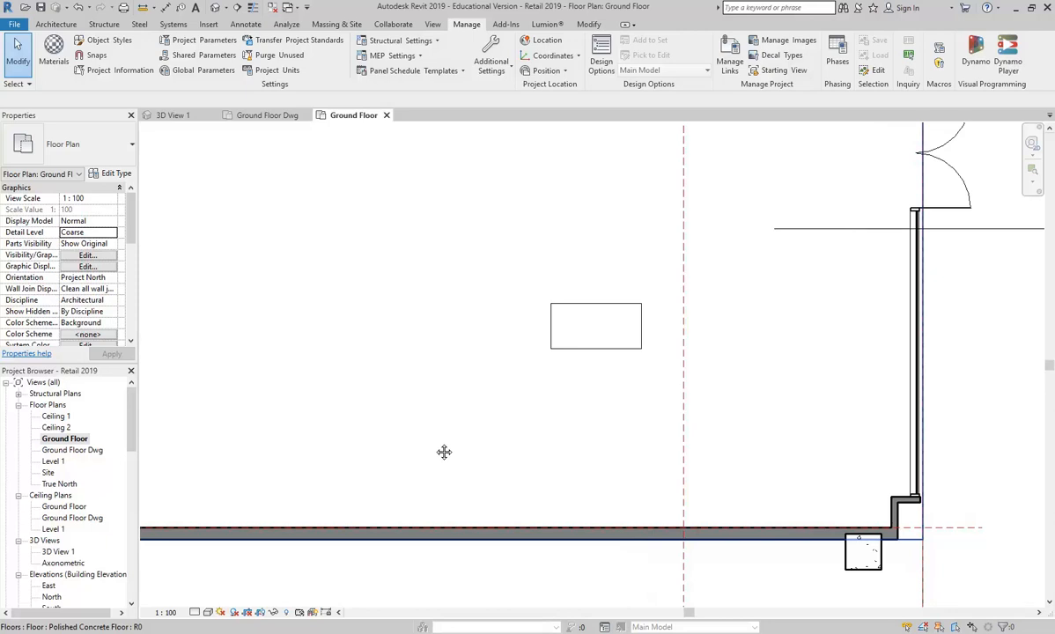
scroll(383, 412, up, 1)
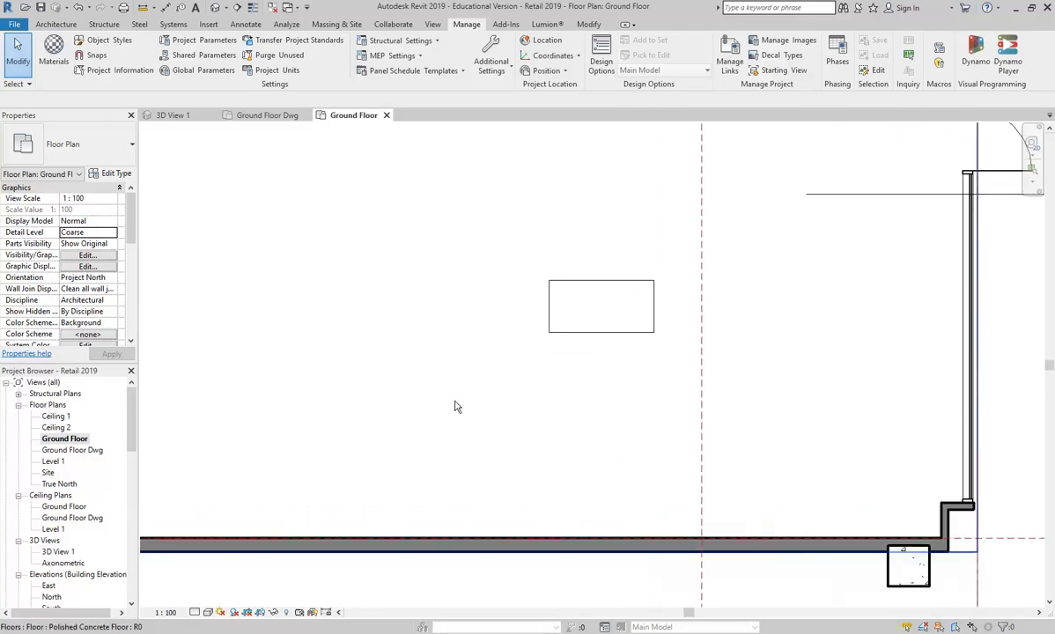
click(48, 25)
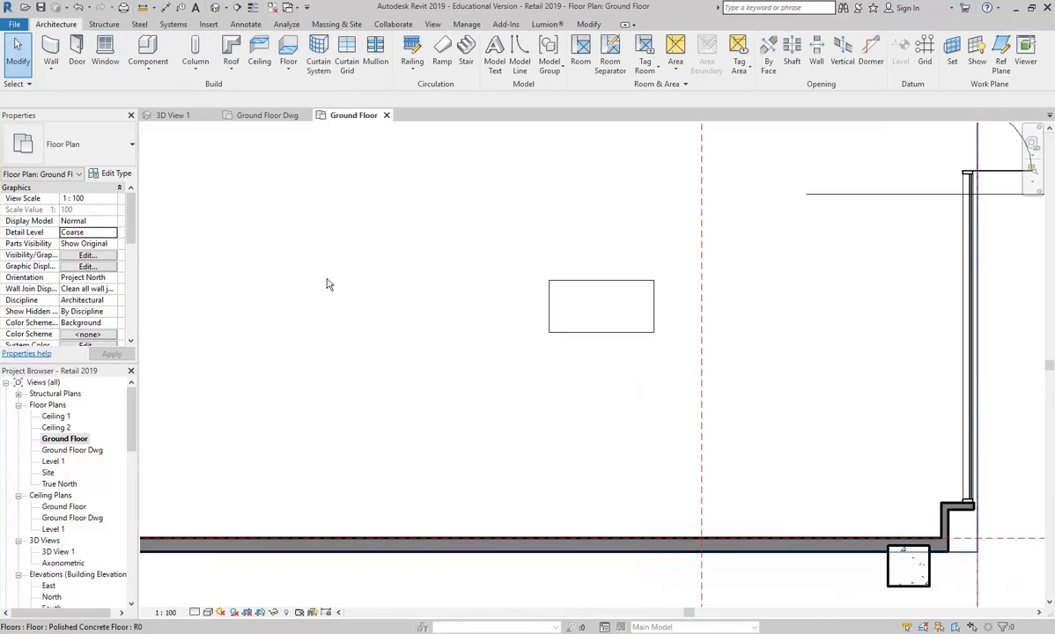
scroll(447, 372, down, 1)
middle_drag(447, 373, 377, 313)
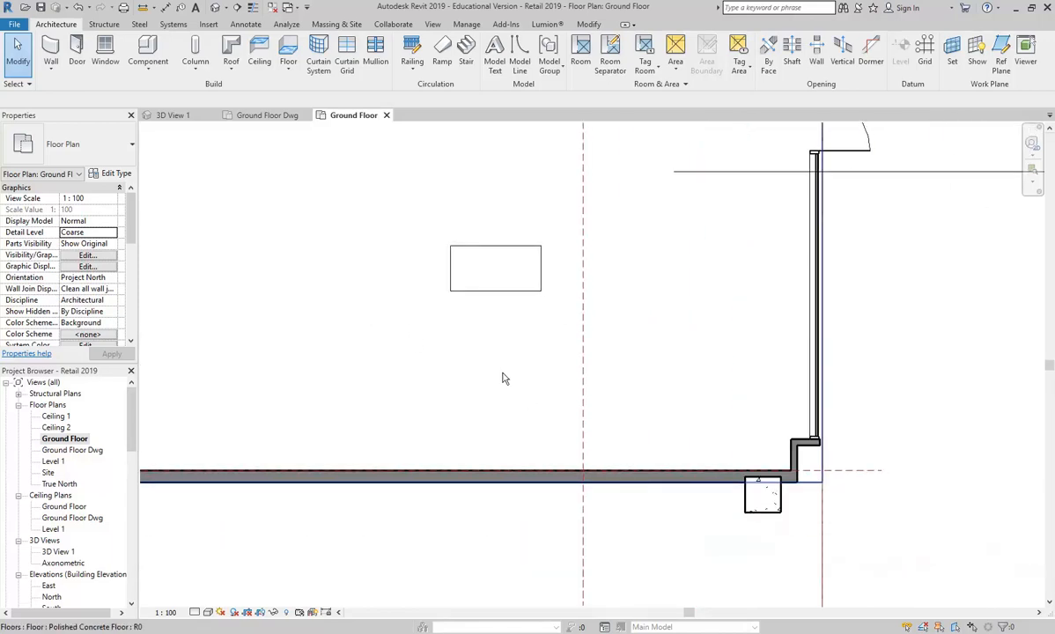
Step: Measure along the lower wall of the ground floor plan, from its inner corner beside the shopfront to the interior vertical reference plane
middle_drag(710, 417, 594, 359)
scroll(625, 387, up, 2)
scroll(618, 388, up, 1)
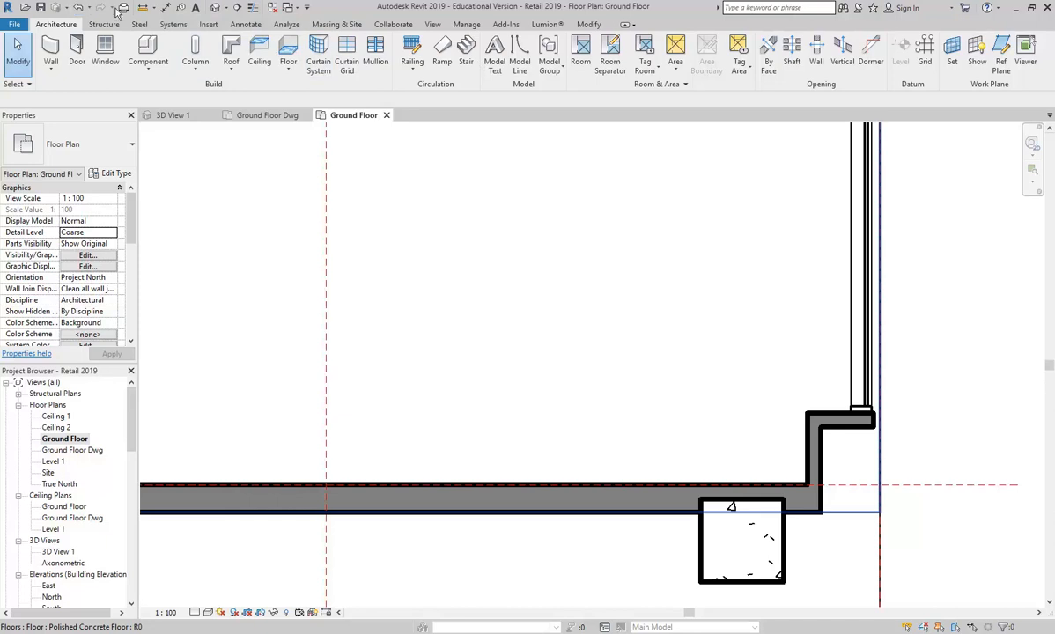
click(587, 24)
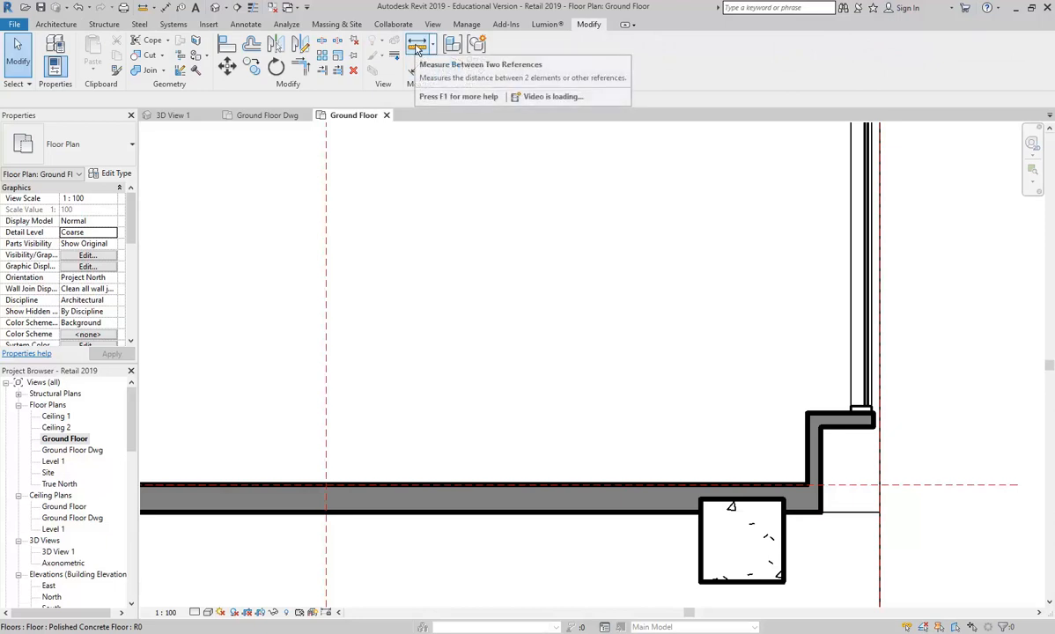
click(418, 50)
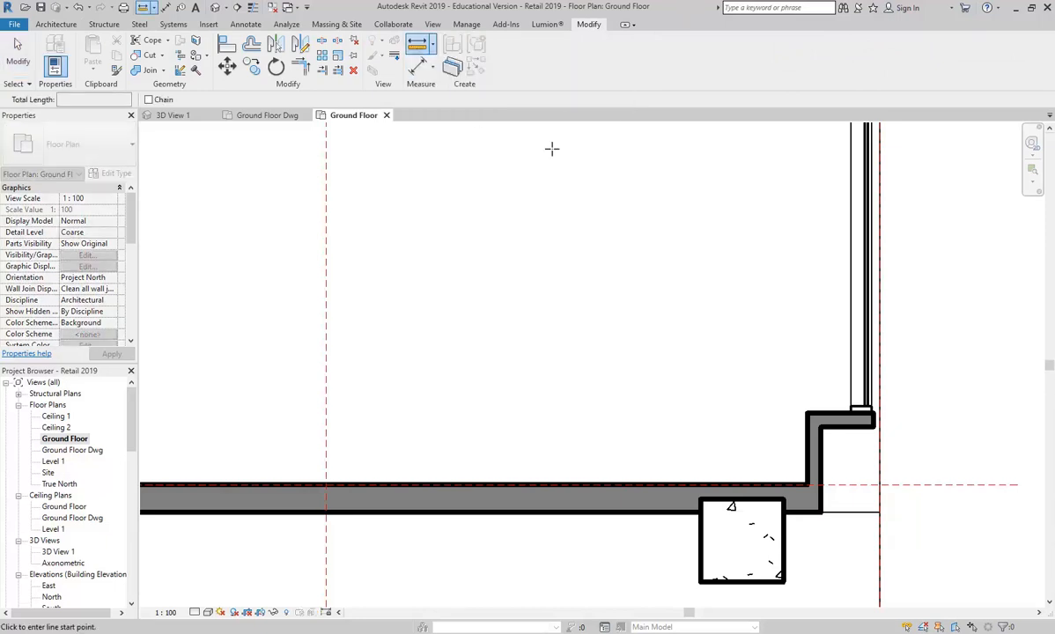
click(807, 483)
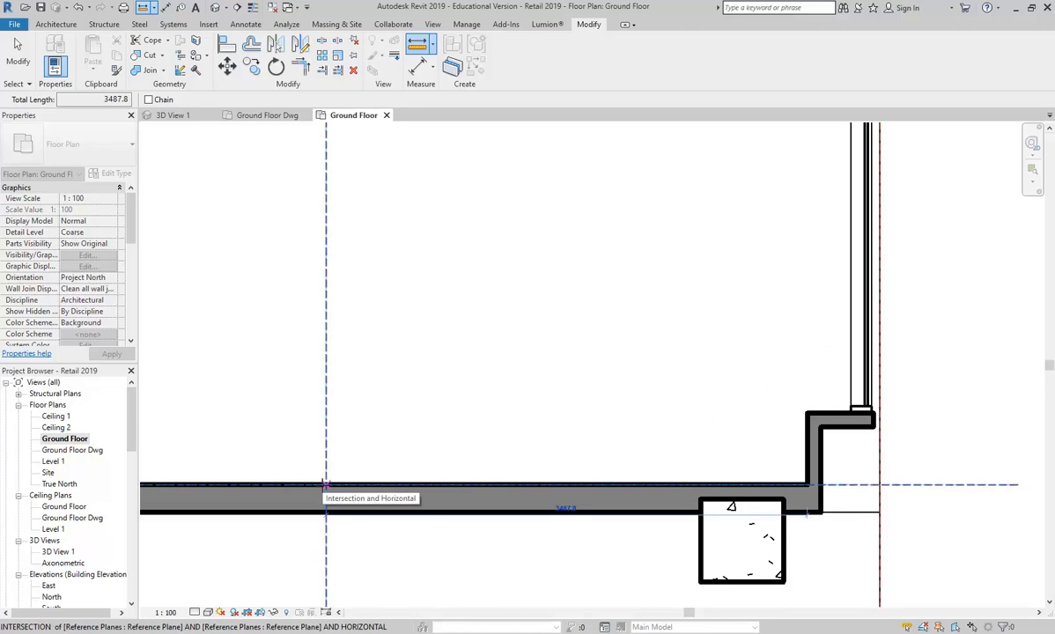
right_click(429, 254)
click(445, 265)
right_click(473, 261)
click(507, 271)
Step: Start a new family and enlarge the template selection window to show more of the available templates
scroll(713, 426, down, 4)
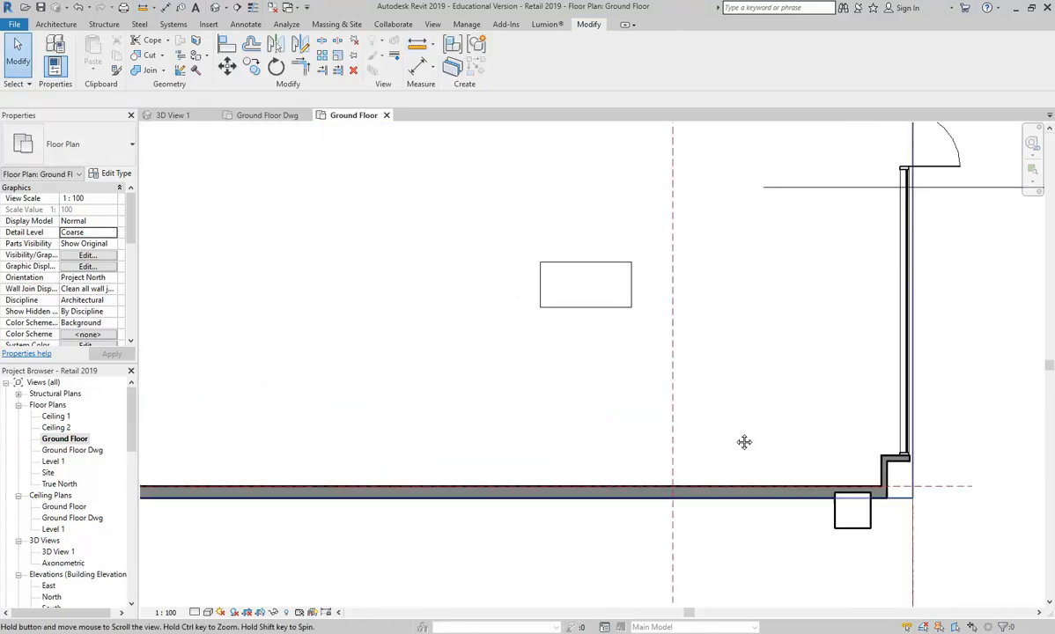
middle_drag(496, 375, 681, 484)
scroll(515, 452, down, 1)
scroll(291, 348, up, 1)
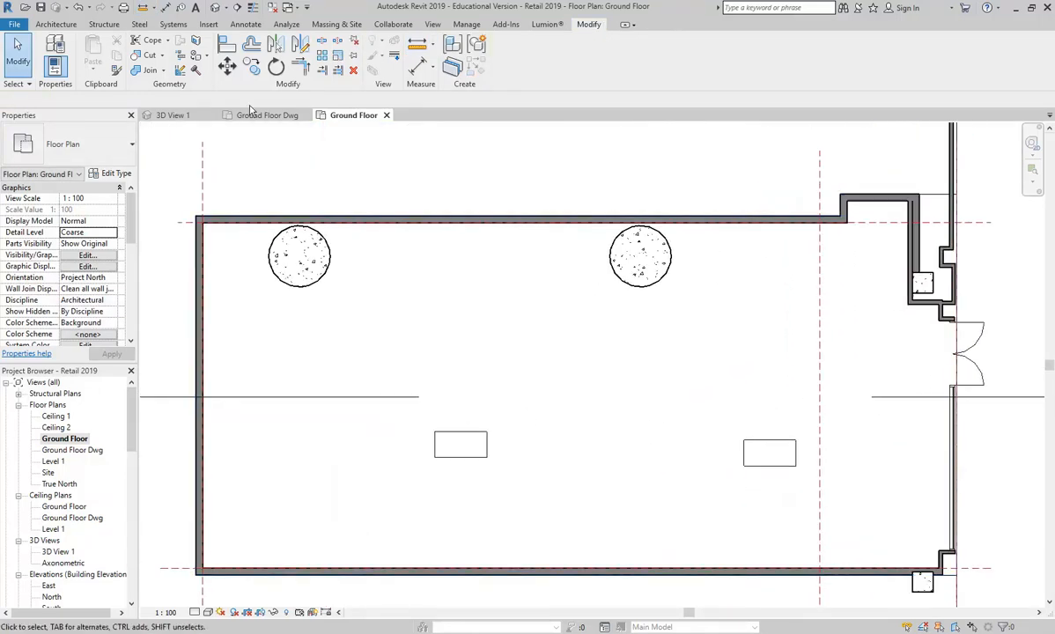
scroll(297, 211, down, 1)
scroll(297, 211, up, 1)
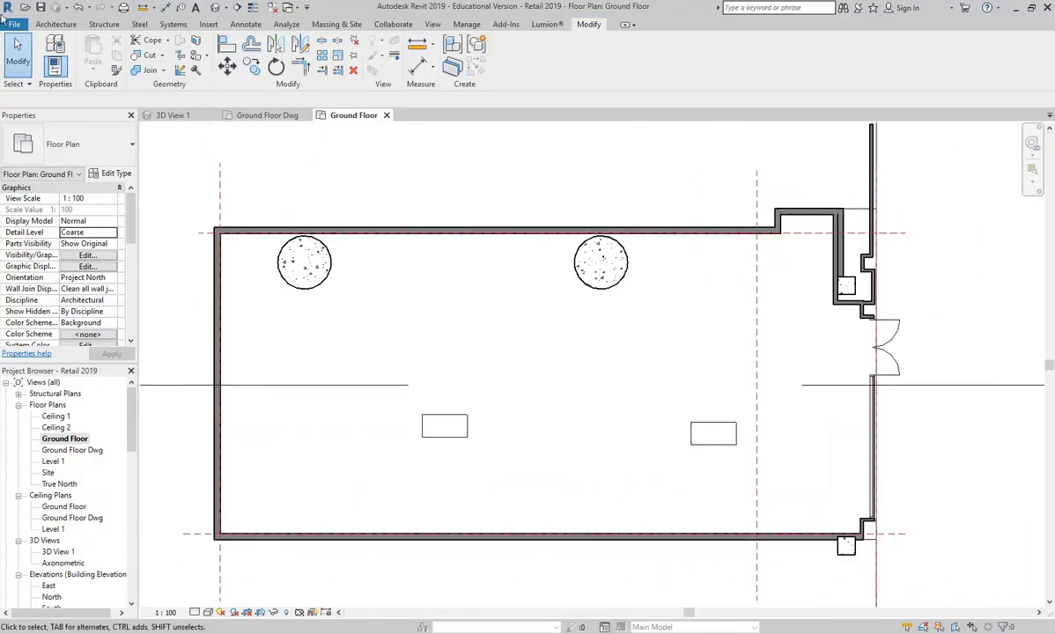
click(12, 24)
mouse_move(77, 72)
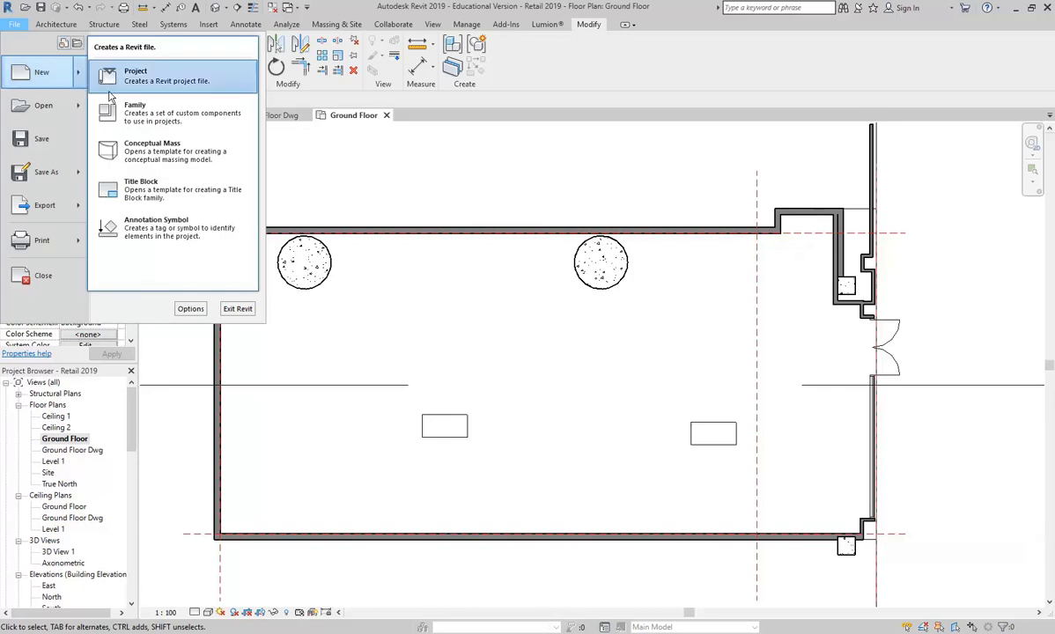
click(148, 120)
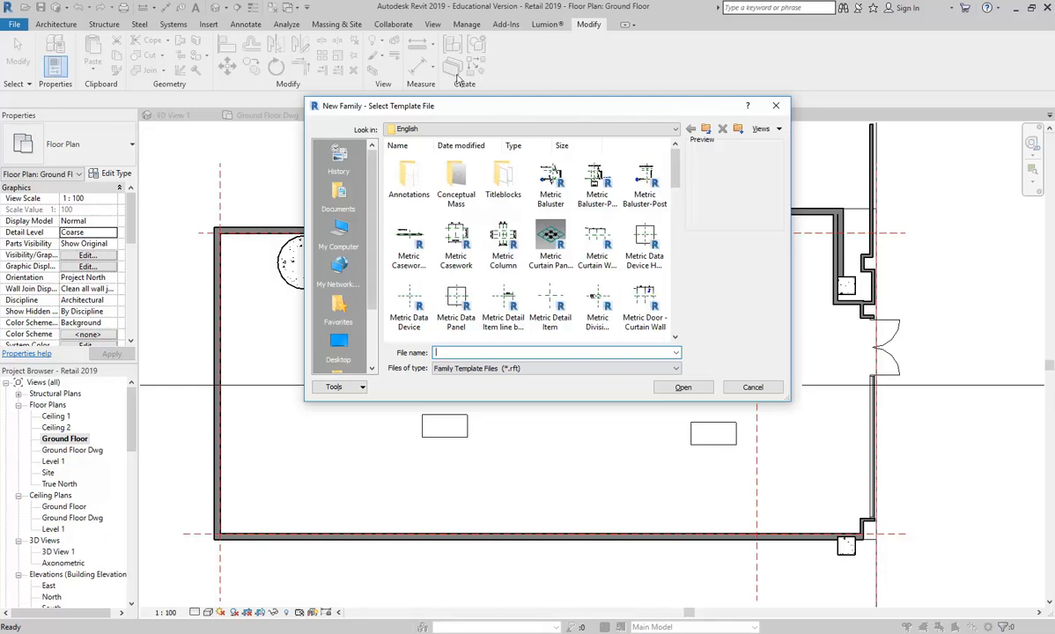
drag(515, 110, 330, 64)
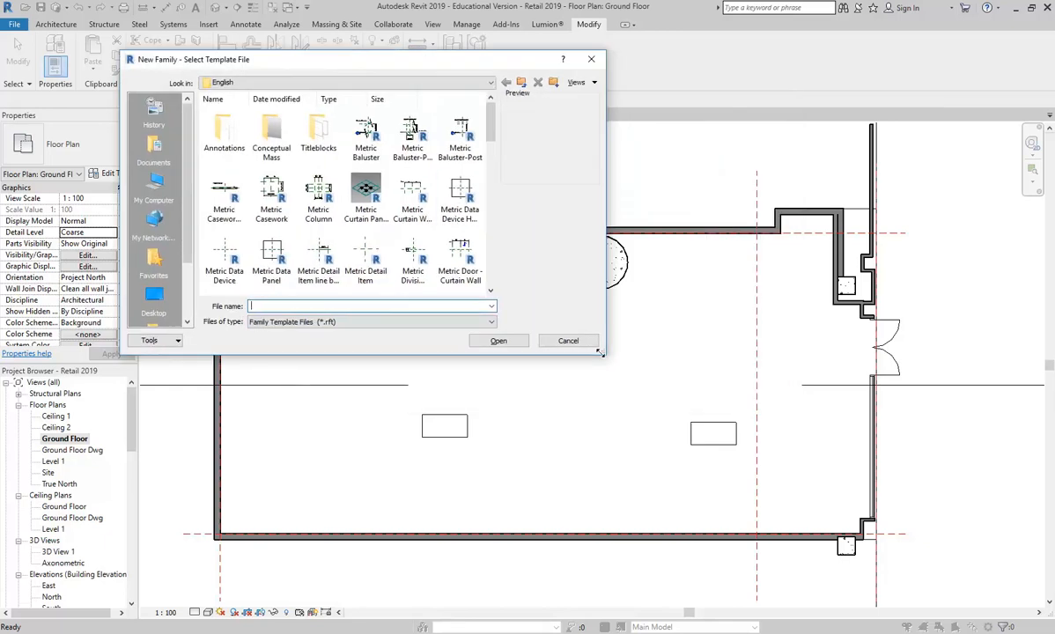
drag(599, 353, 920, 530)
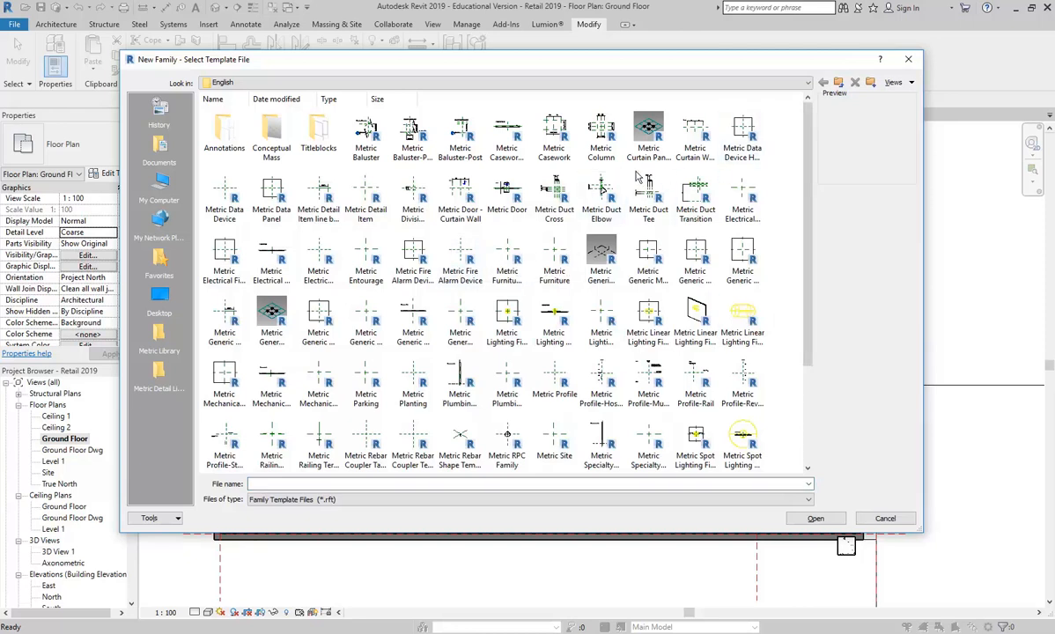
Step: Compare the previews of the Metric Casework, Metric Furniture System and Metric Furniture templates
click(554, 141)
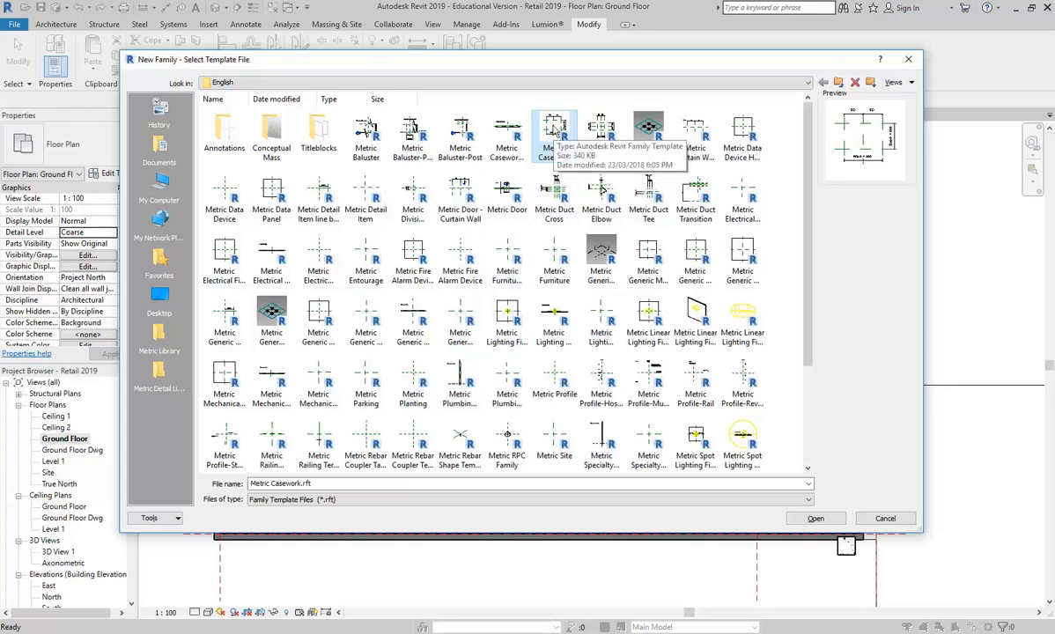
click(505, 257)
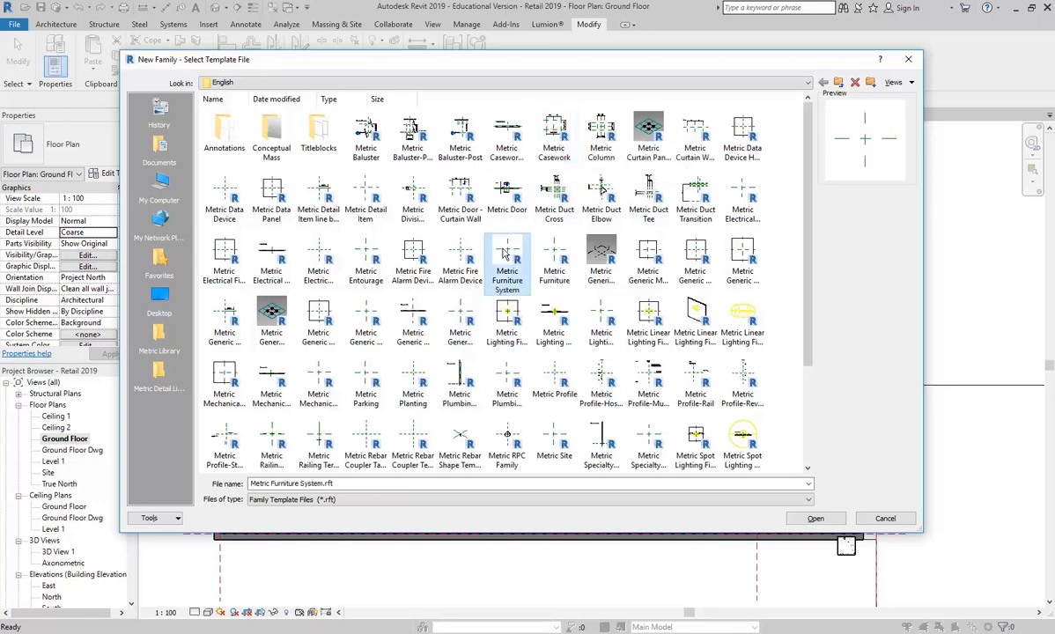
click(545, 255)
click(554, 137)
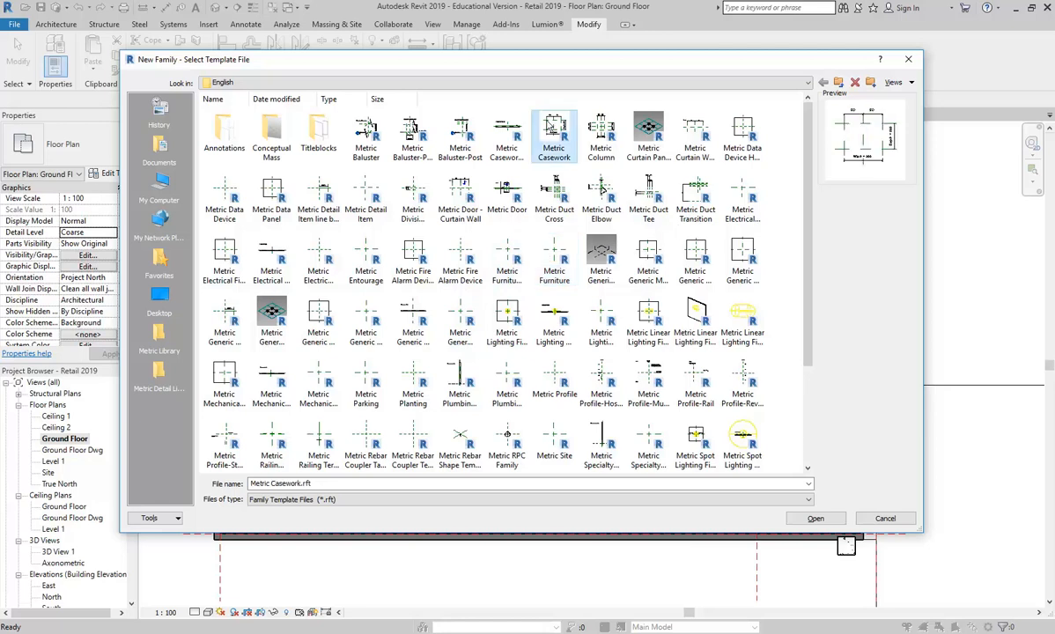
click(552, 255)
click(553, 139)
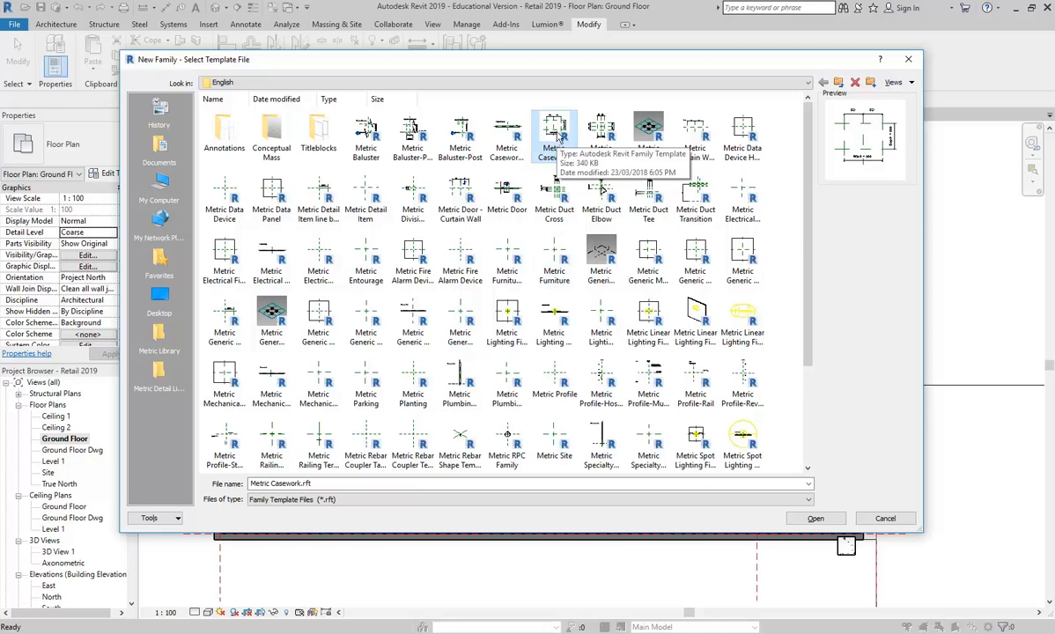
click(559, 256)
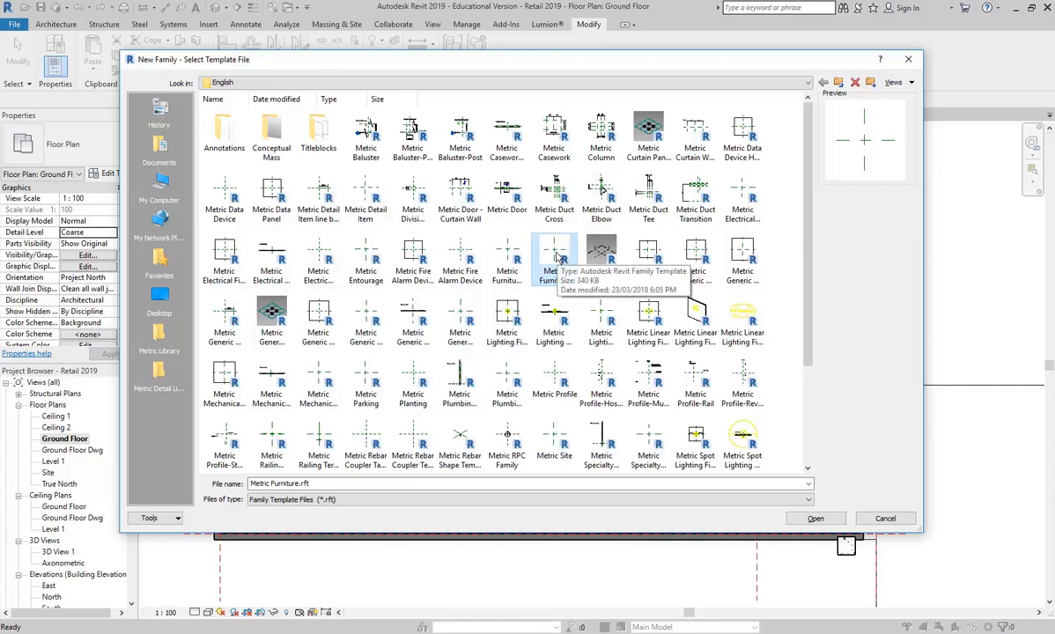
click(552, 141)
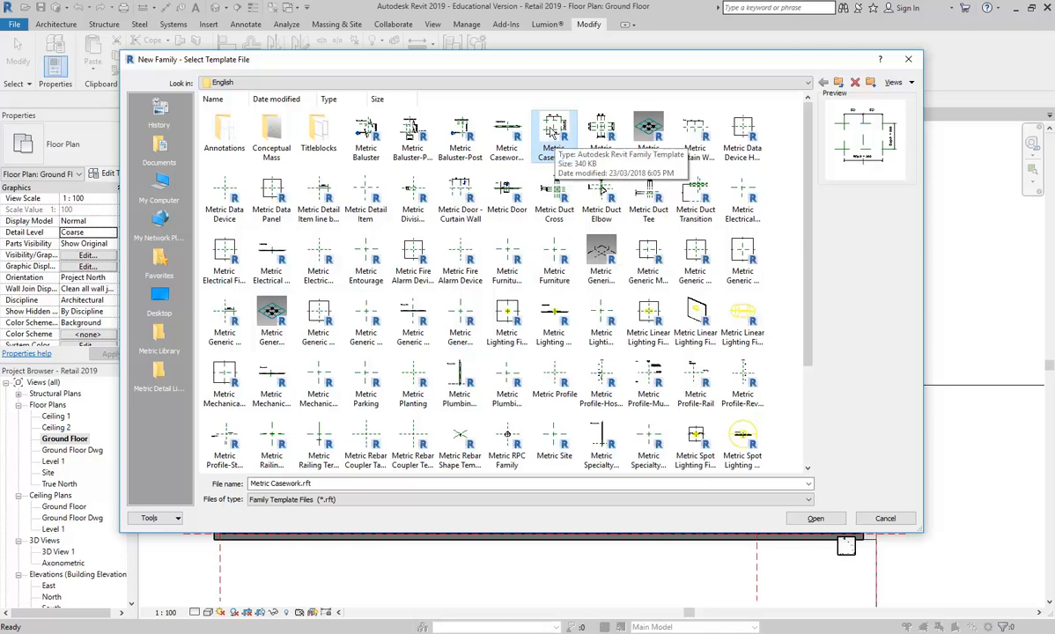
click(551, 247)
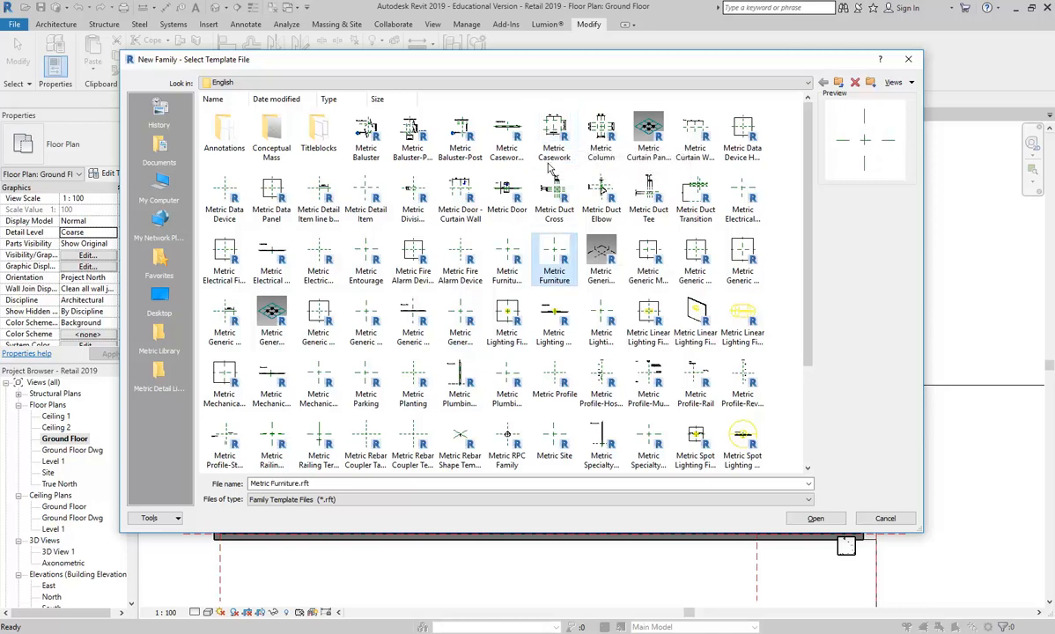
click(552, 165)
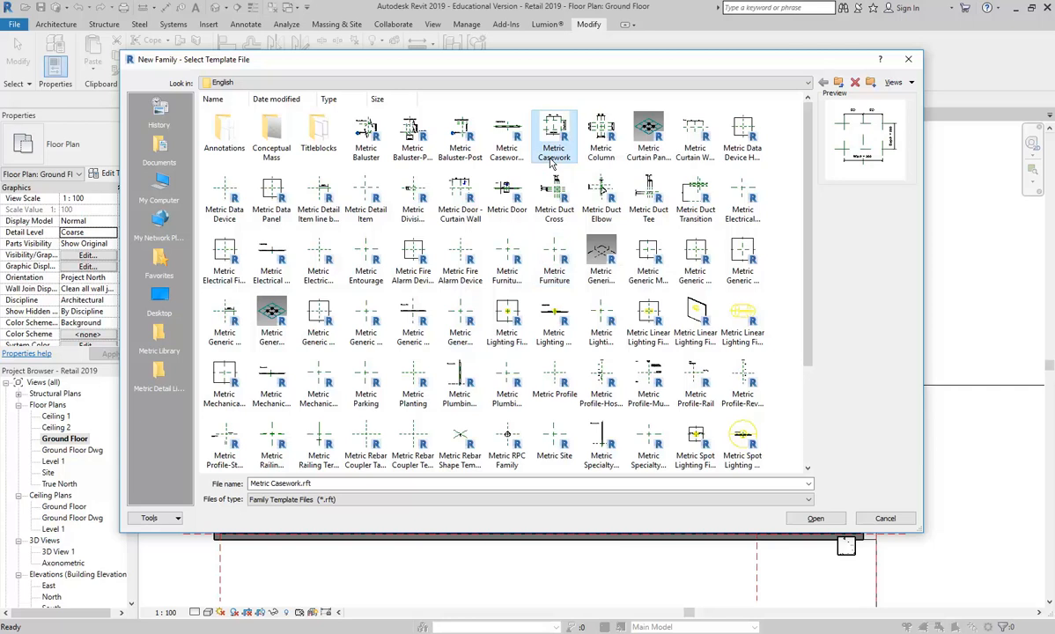
click(553, 255)
click(555, 133)
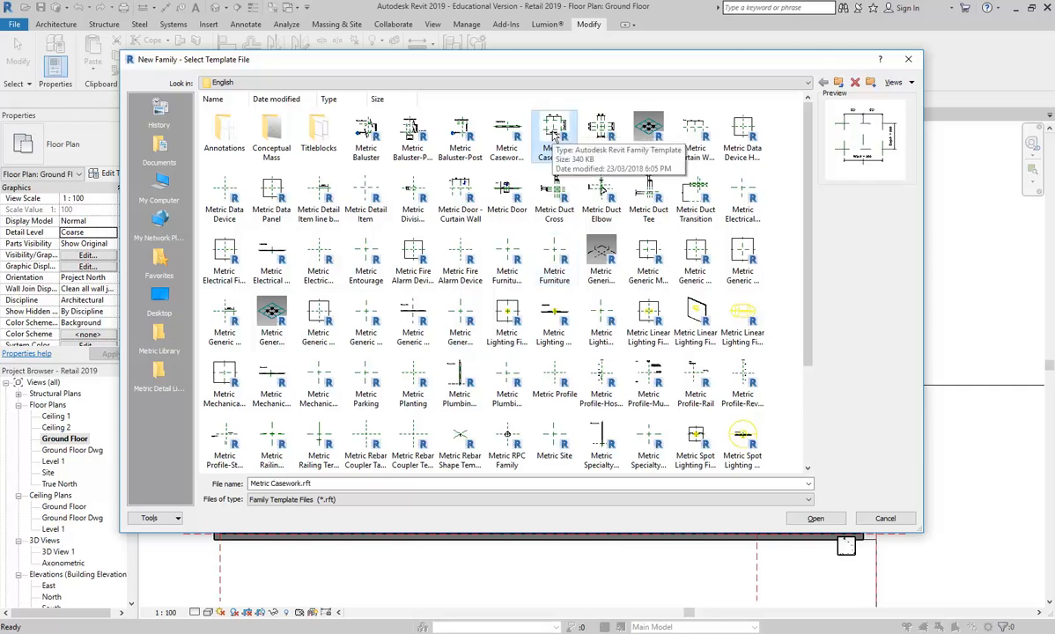
click(553, 256)
click(553, 134)
click(554, 264)
click(552, 134)
click(553, 256)
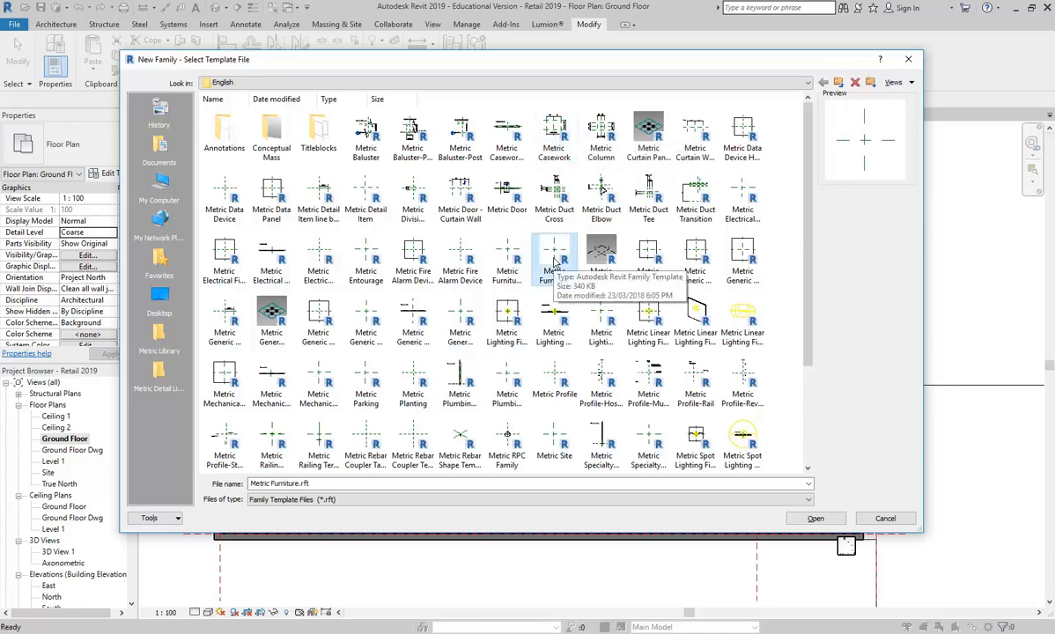
click(553, 132)
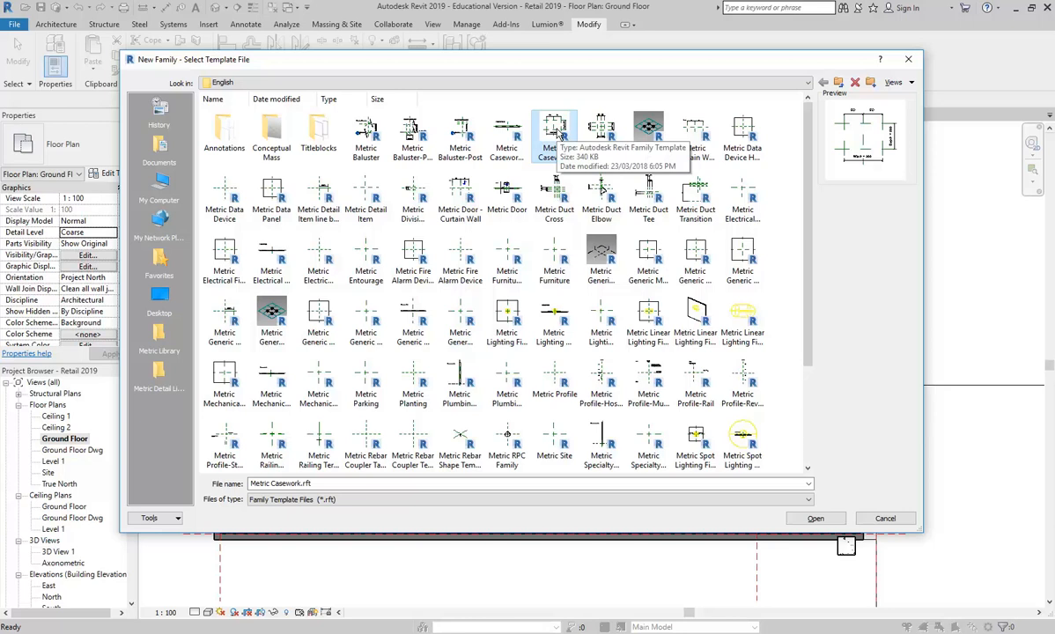
click(552, 258)
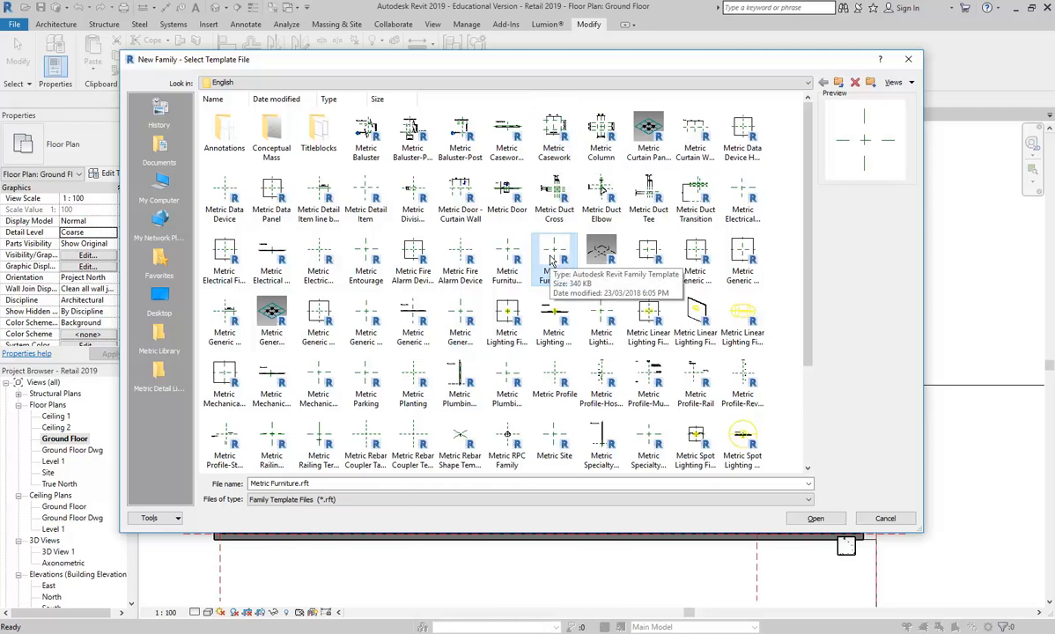
Step: Create the new family from the Metric Casework template
click(554, 133)
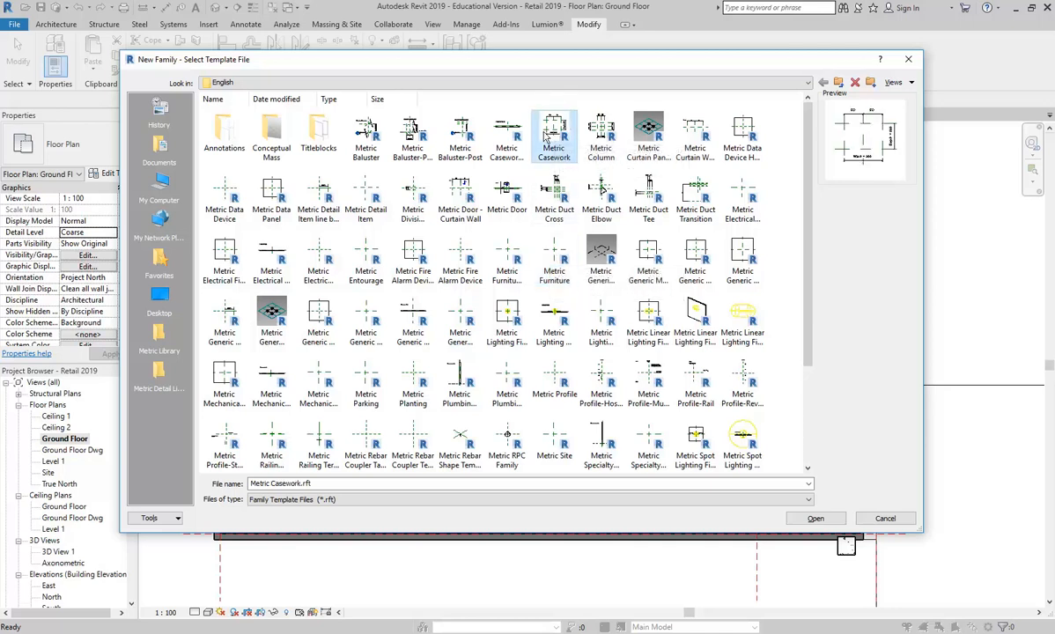
double_click(555, 132)
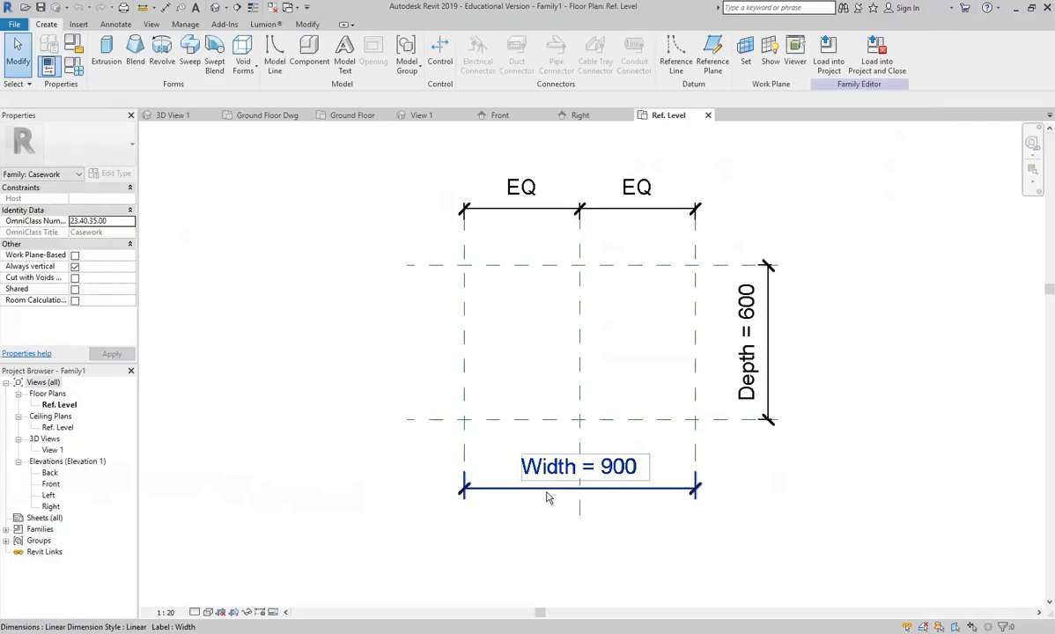
scroll(400, 333, down, 2)
middle_drag(405, 338, 342, 381)
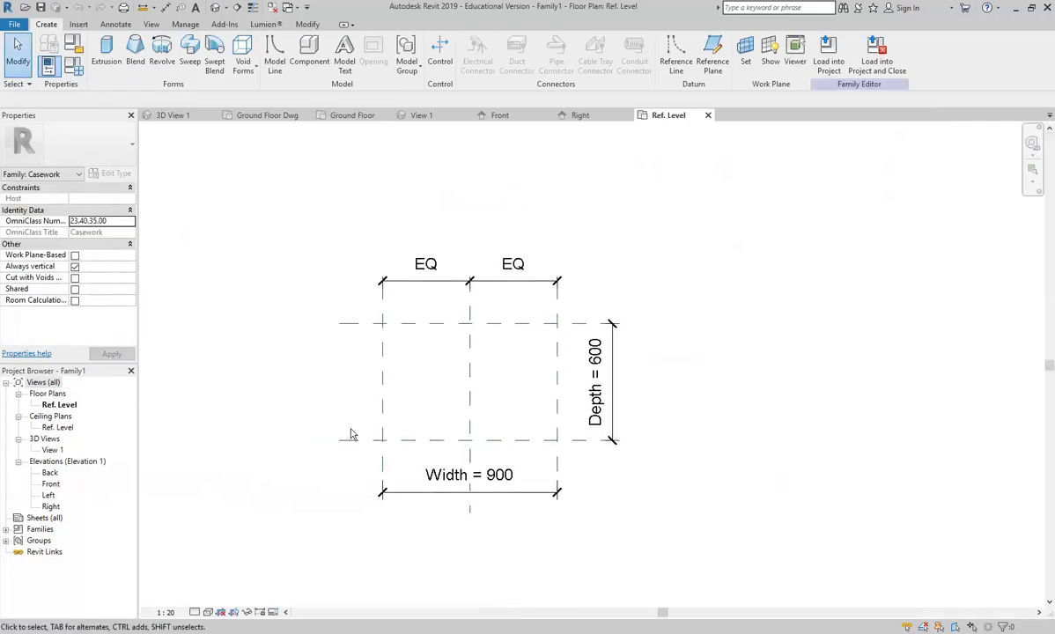
Step: Start a solid extrusion on the reference level and sketch a rectangle about 660 by 280 mm inside the reference planes
scroll(299, 387, up, 2)
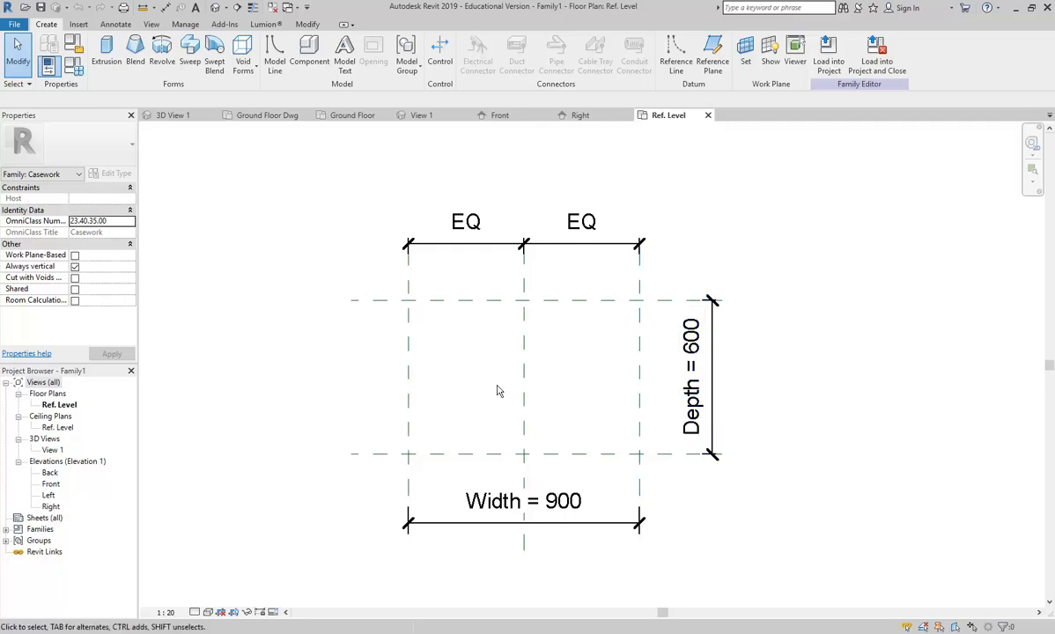
scroll(432, 384, up, 1)
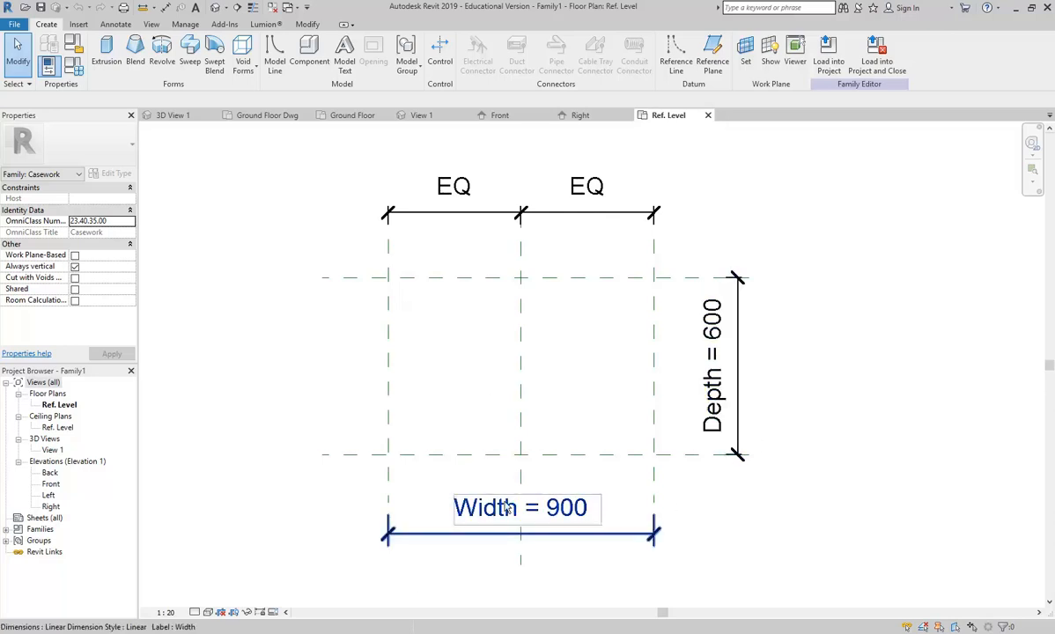
middle_drag(845, 326, 813, 342)
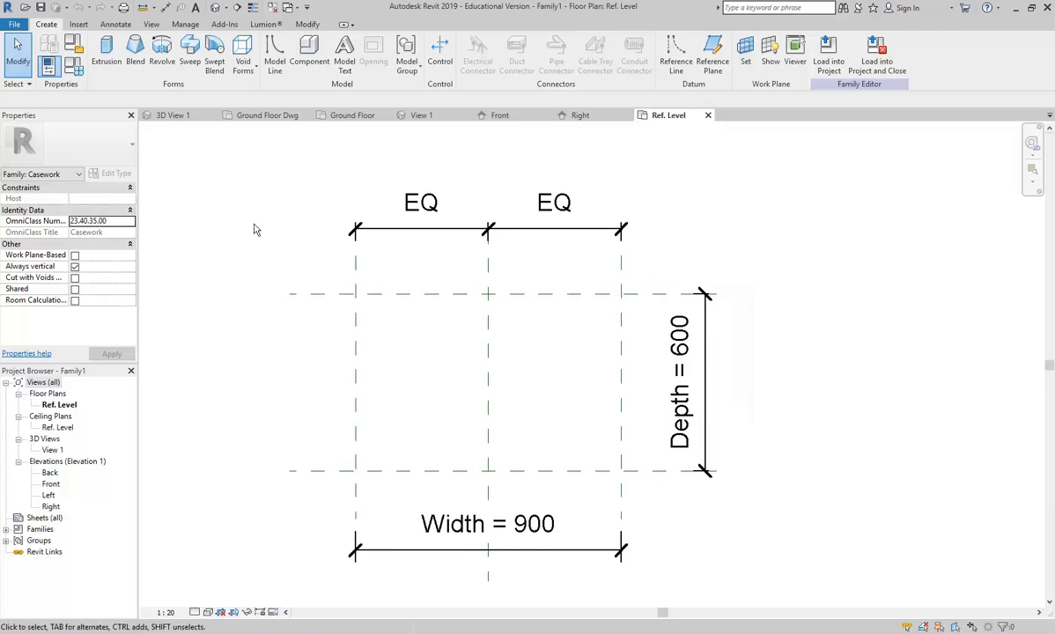
mouse_move(254, 229)
middle_down()
mouse_move(313, 227)
mouse_move(295, 224)
middle_up()
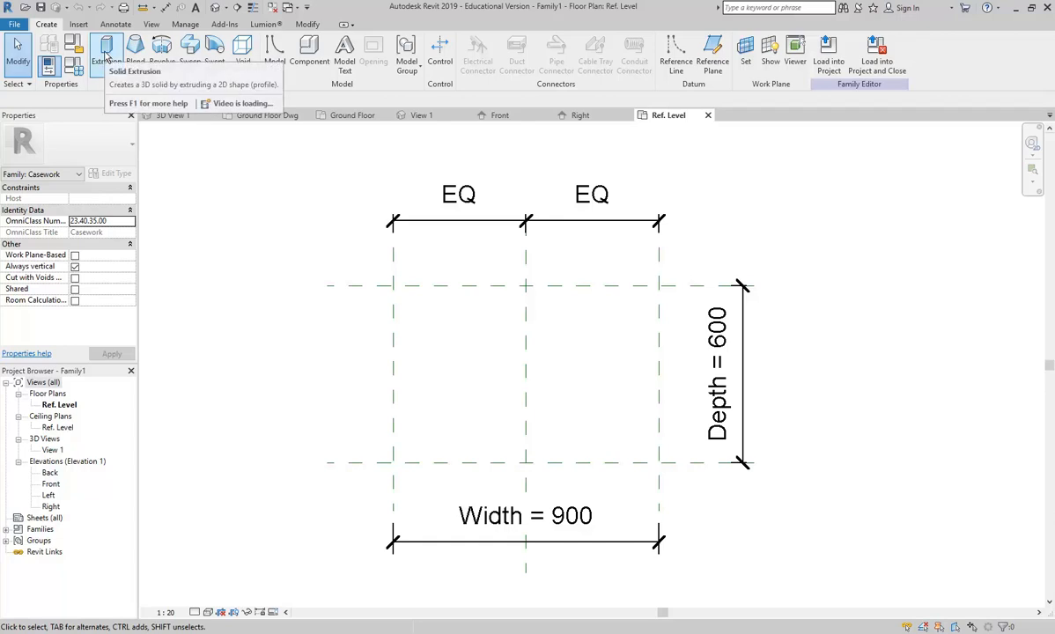
click(106, 51)
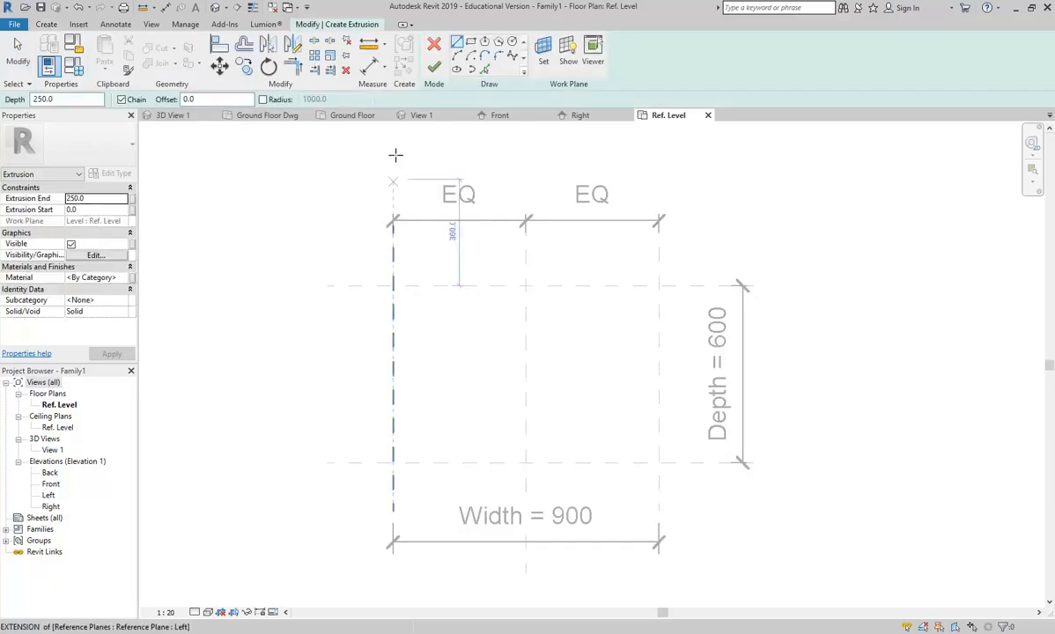
click(471, 44)
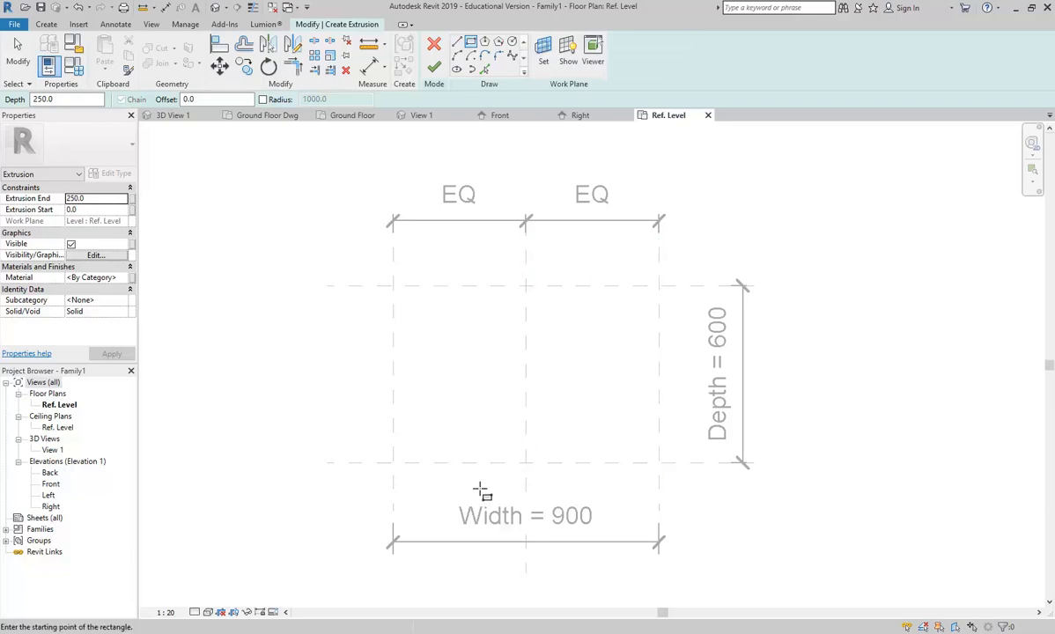
click(429, 335)
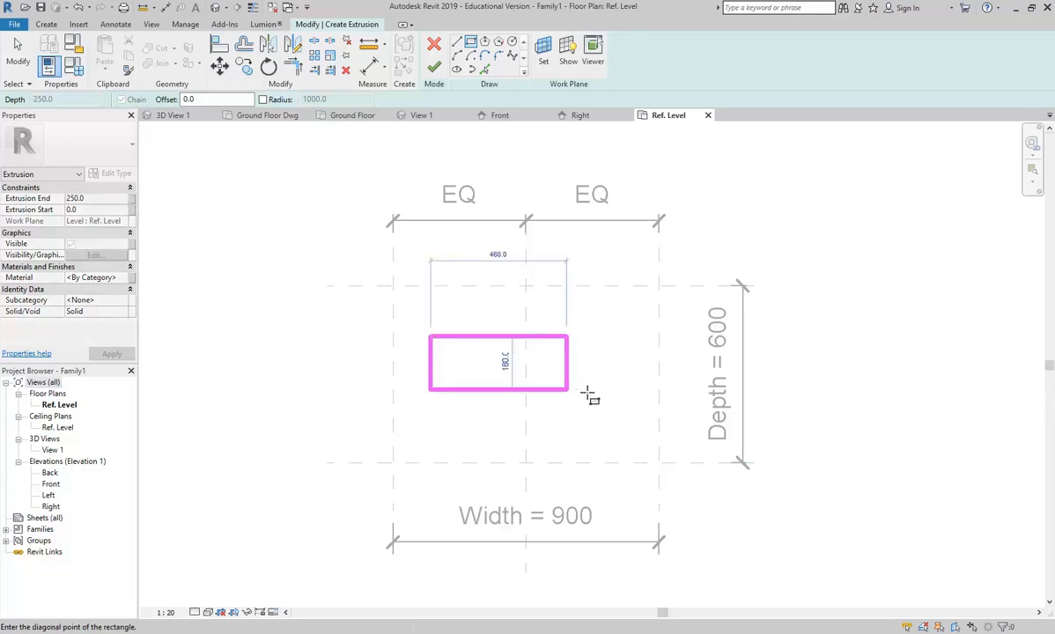
click(626, 419)
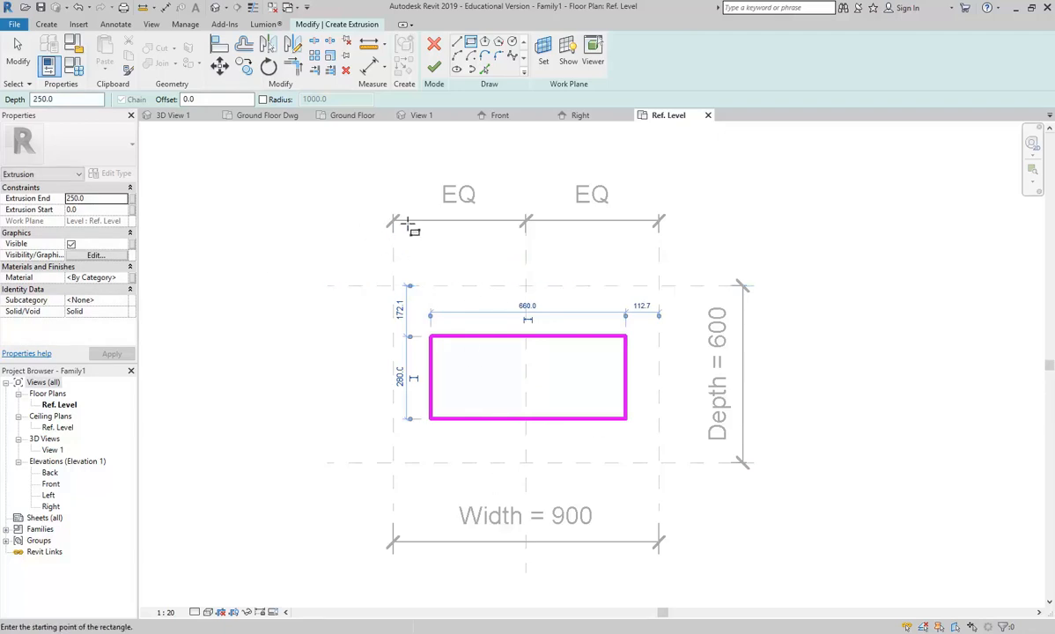
right_click(280, 196)
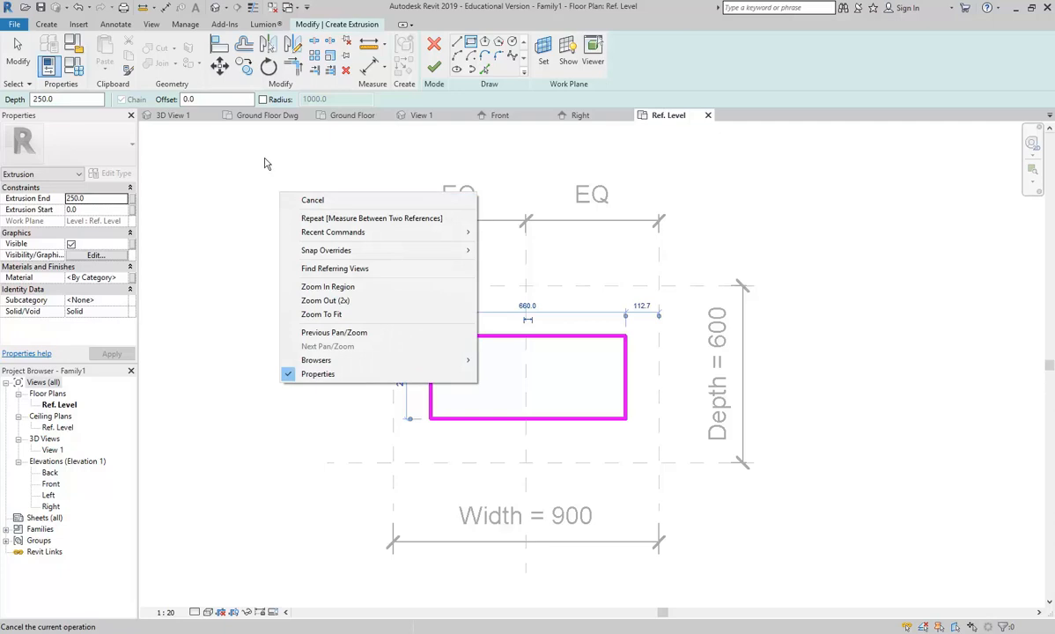
click(240, 215)
key(Escape)
key(Escape)
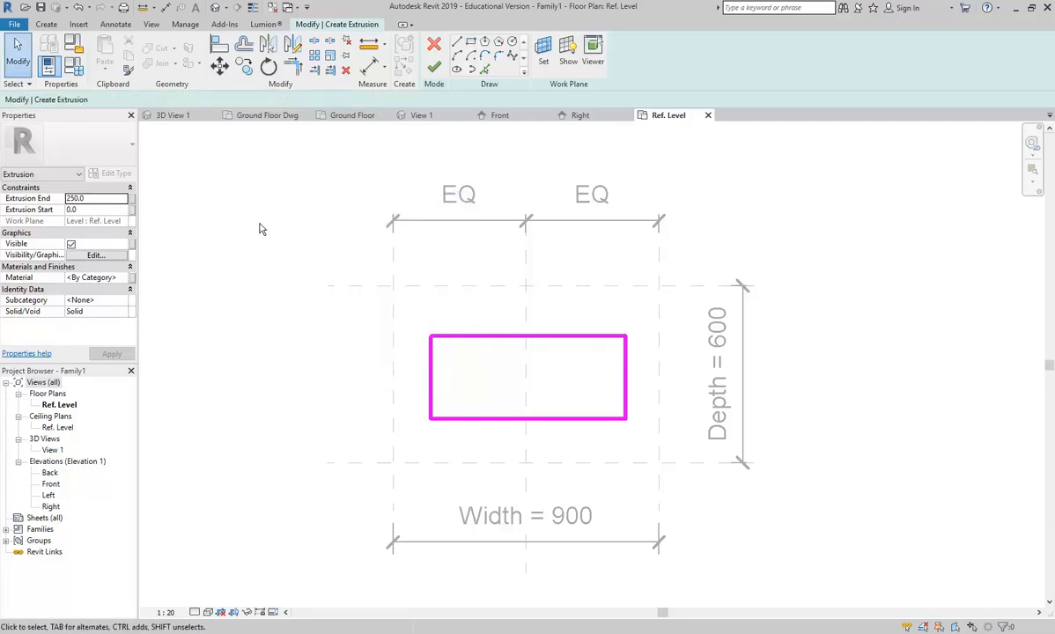
Step: Align the rectangle's upper edge to the Back reference plane and lock the alignment
click(220, 51)
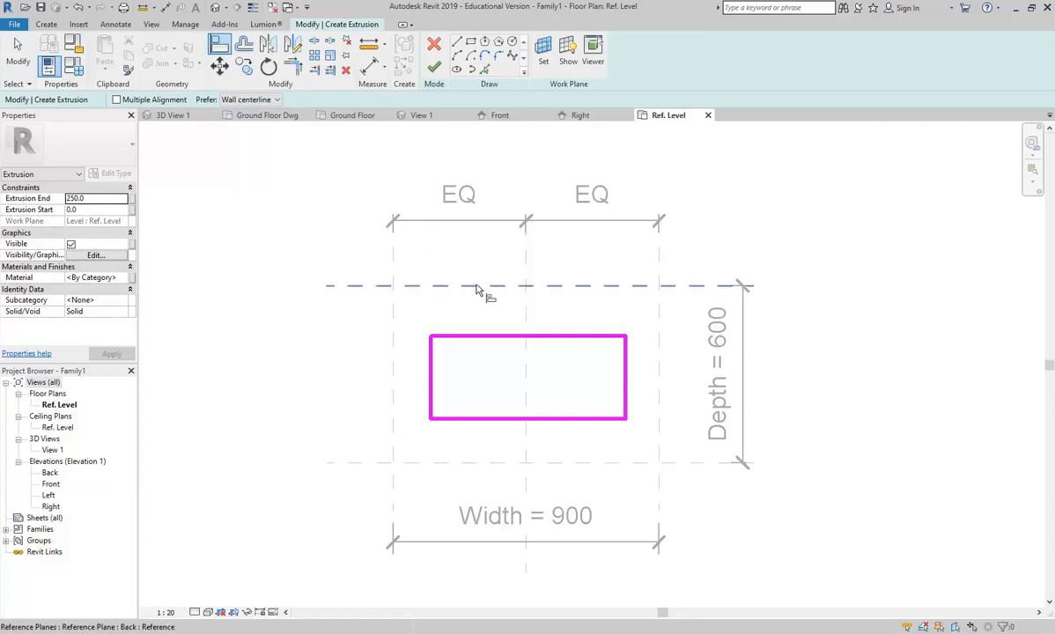
click(480, 287)
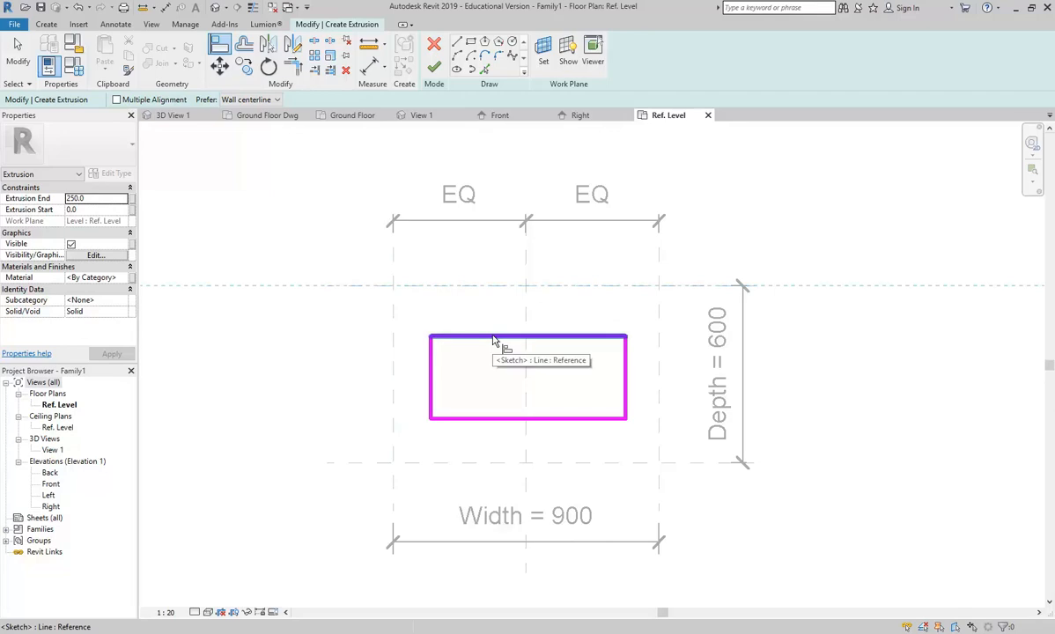
click(493, 336)
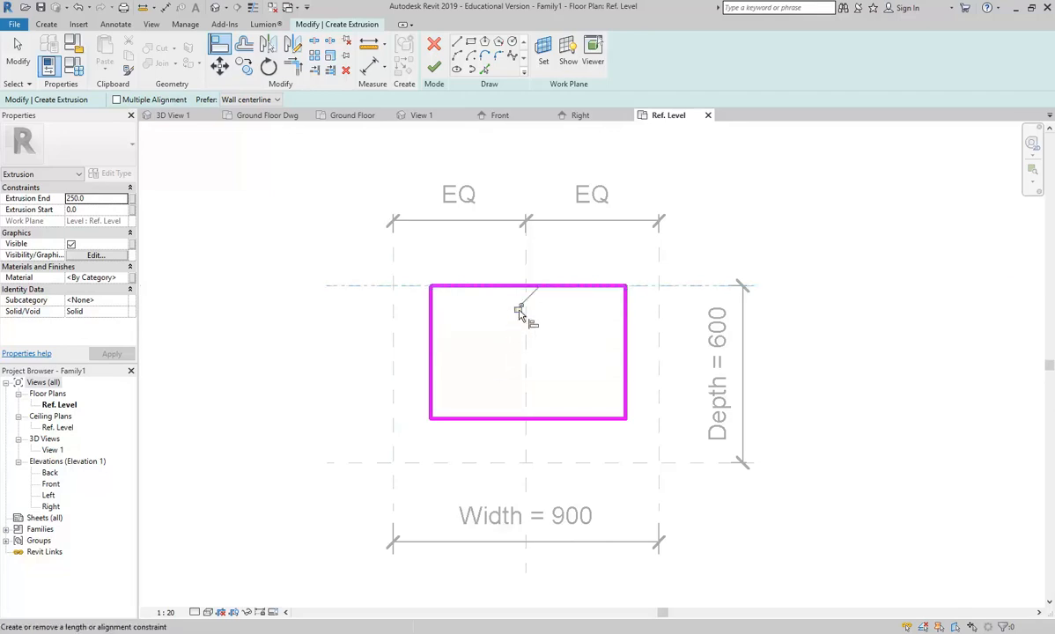
click(518, 308)
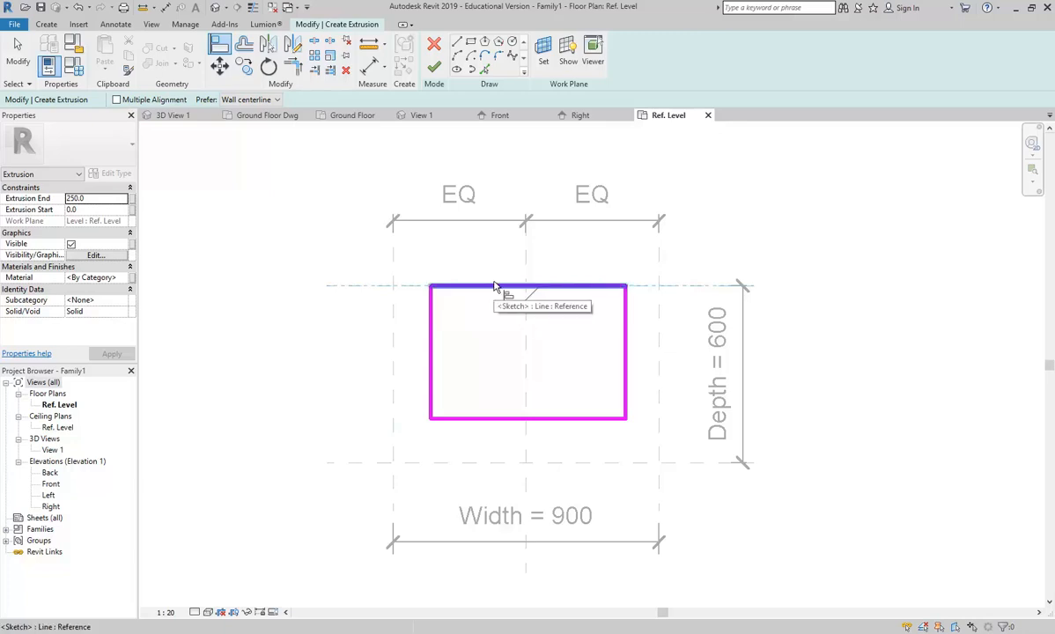
Step: Align the rectangle's two side edges to the left and right reference planes and lock them
click(393, 365)
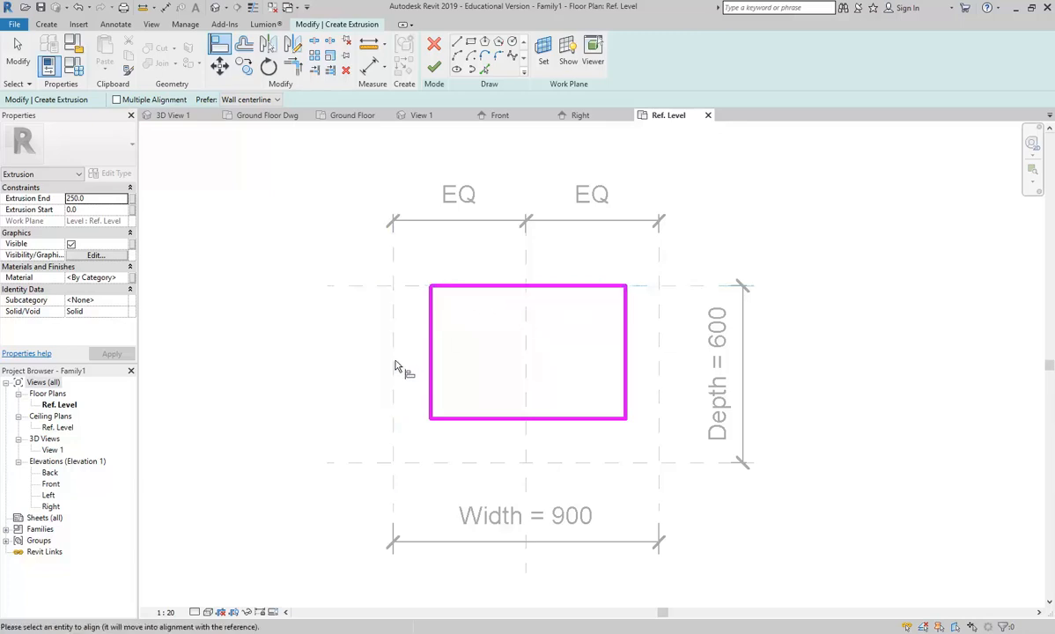
click(430, 367)
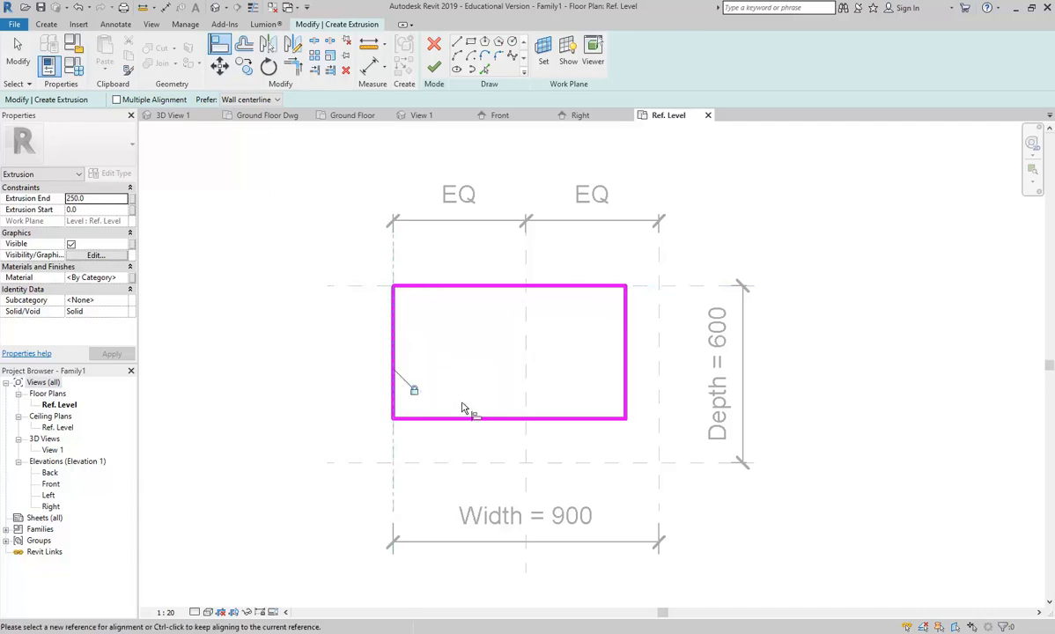
click(659, 379)
click(625, 376)
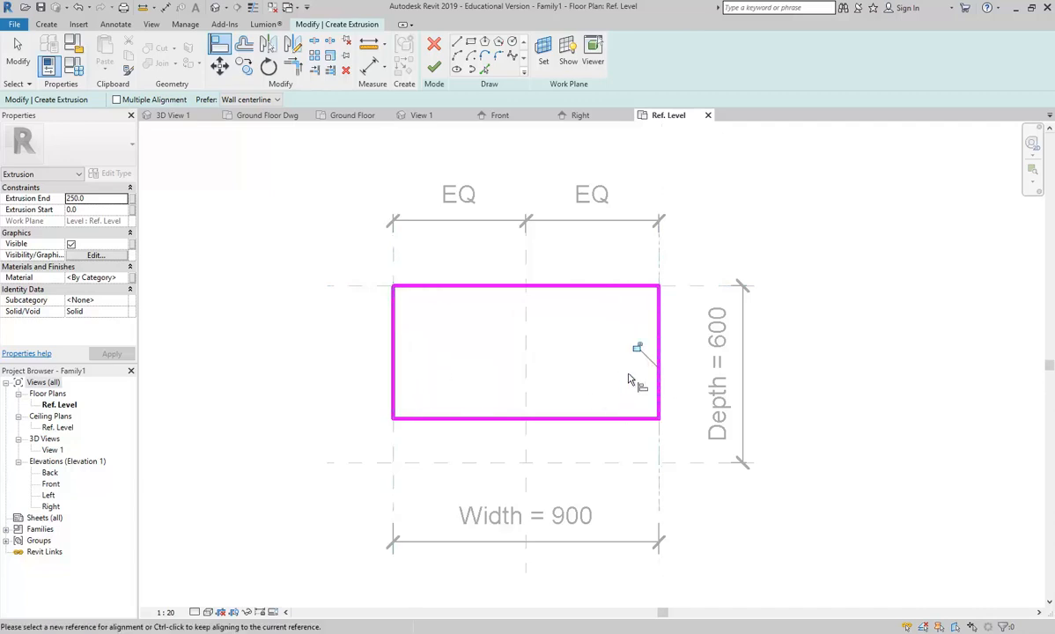
Step: Align and lock the rectangle's lower edge to the Front reference plane, and finish the extrusion sketch
click(623, 463)
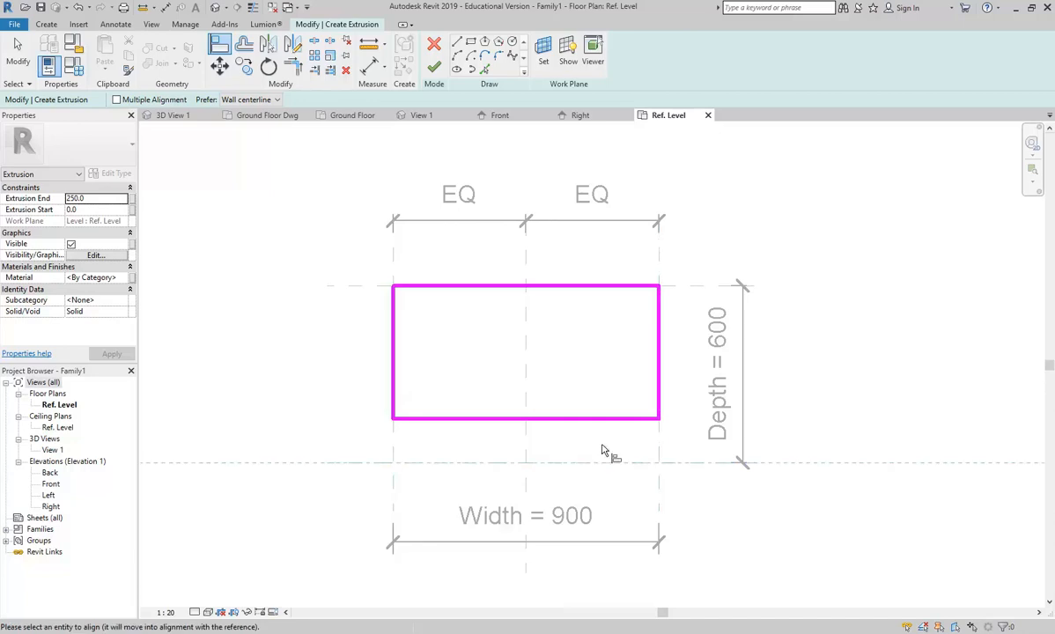
click(576, 418)
click(562, 440)
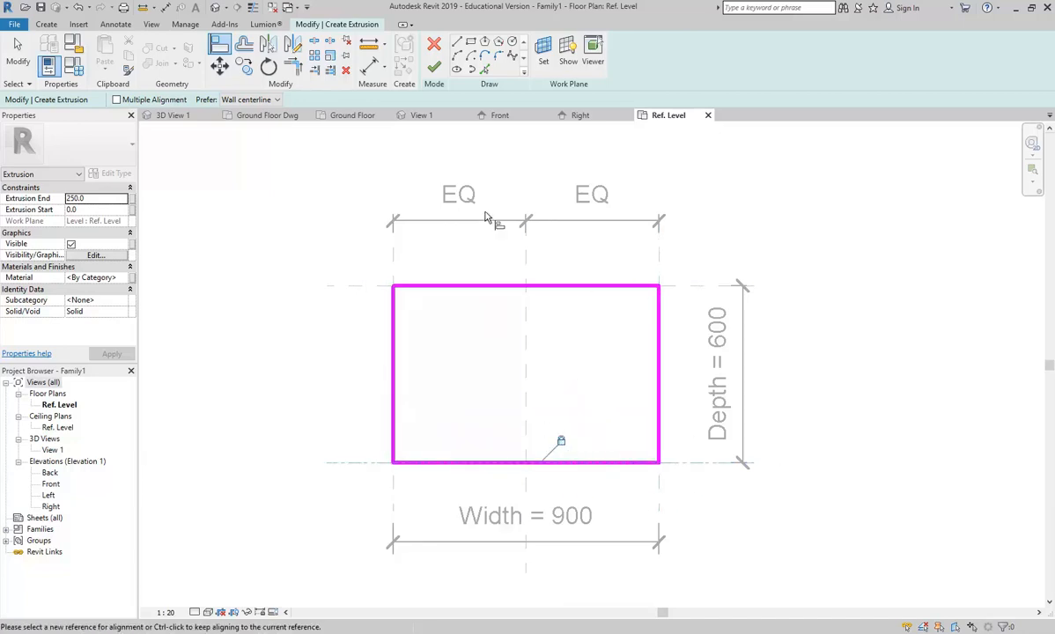
right_click(266, 227)
click(281, 223)
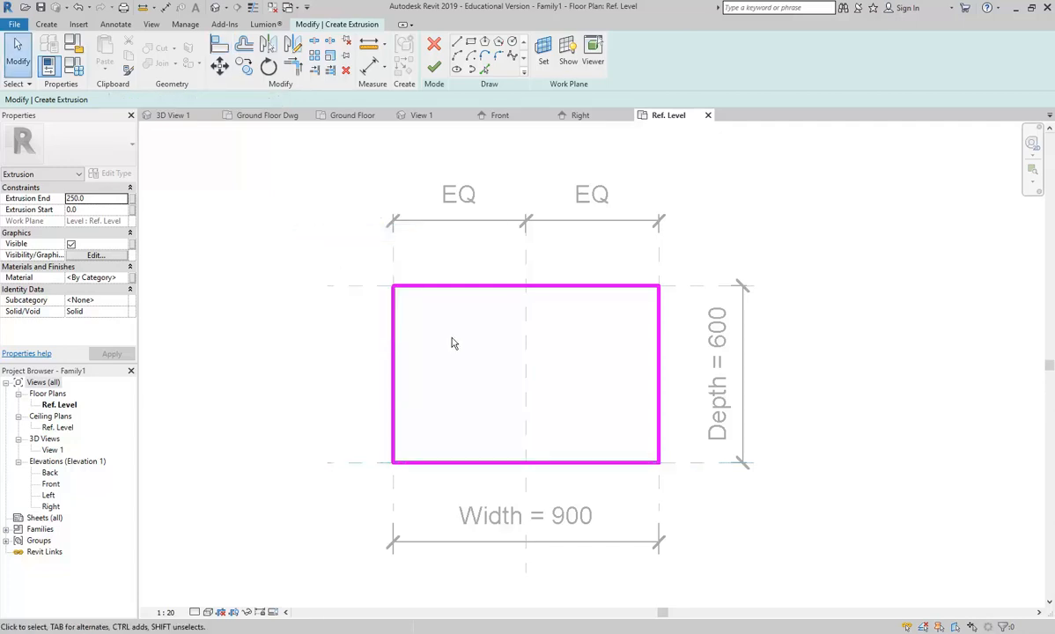
click(434, 67)
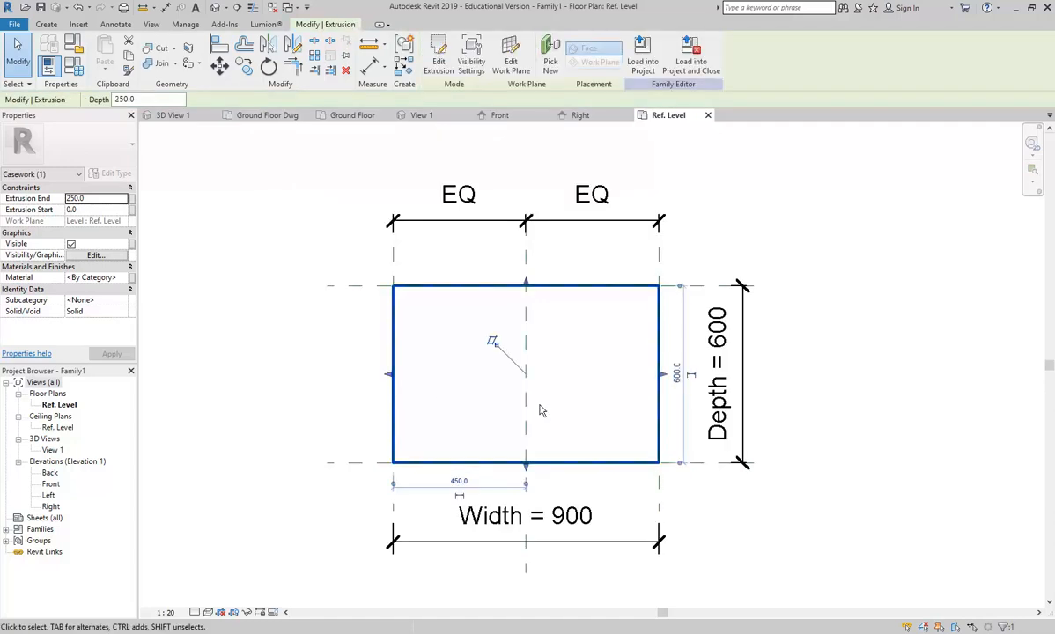
click(275, 212)
Step: Set the casework's Depth dimension to 500 mm
scroll(308, 226, down, 1)
middle_drag(313, 228, 386, 244)
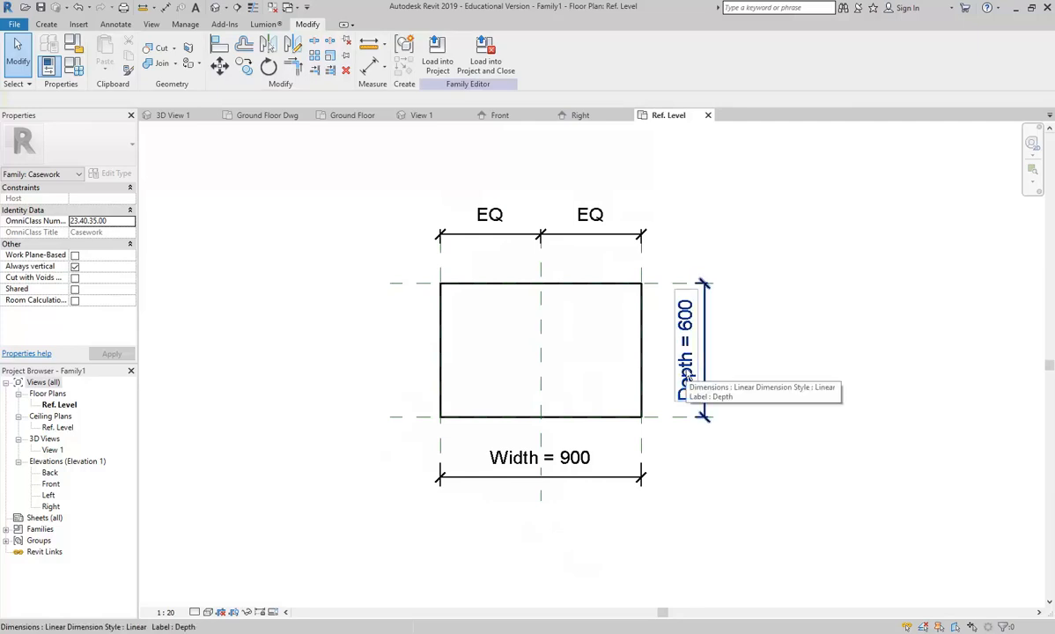
click(702, 352)
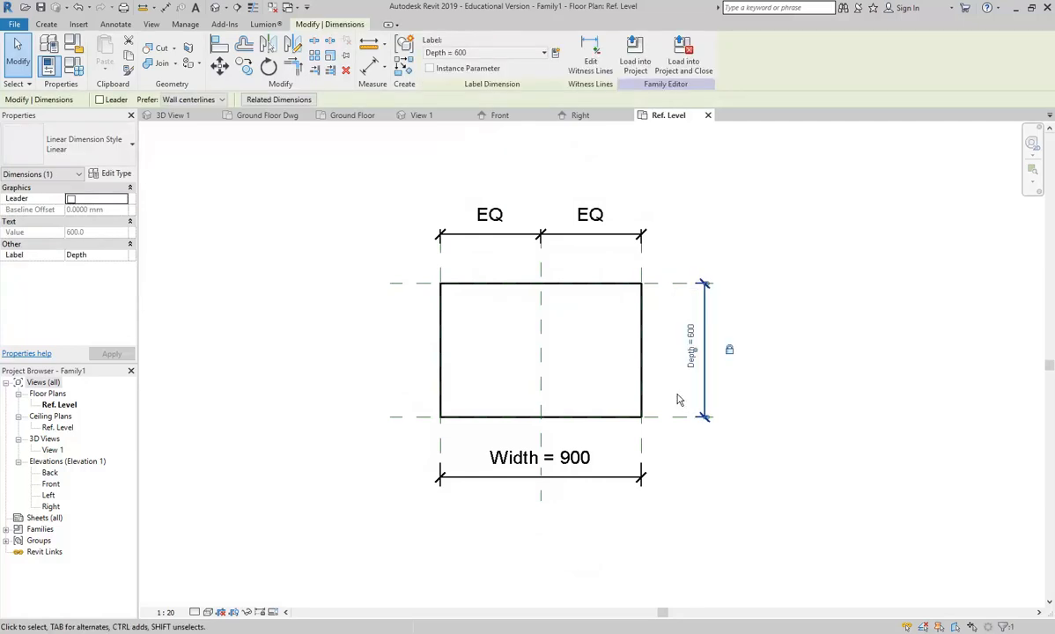
click(691, 347)
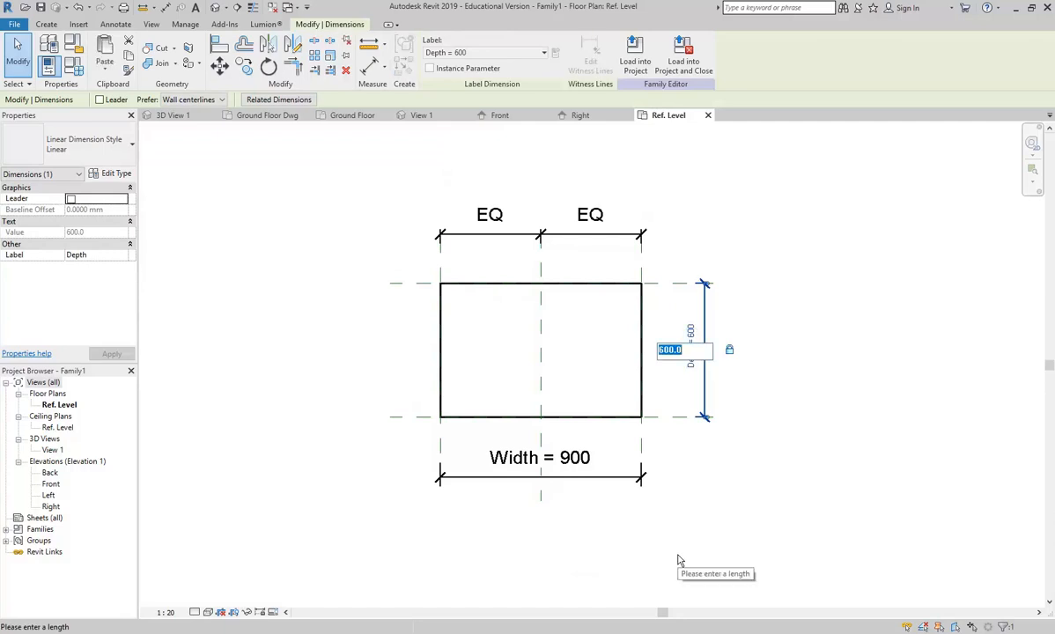
text(500)
key(Return)
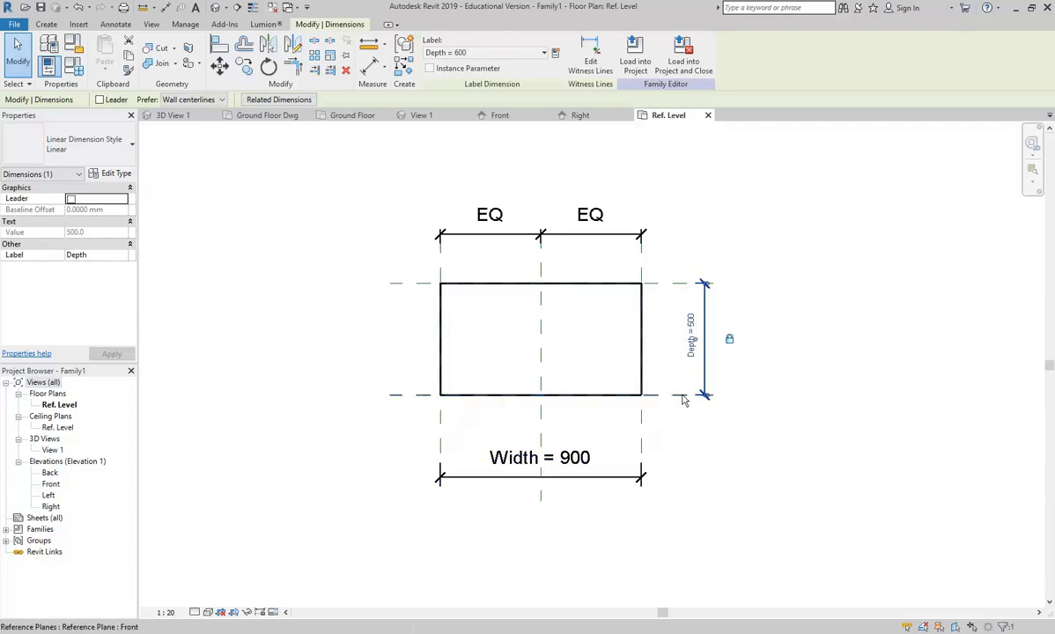
click(813, 404)
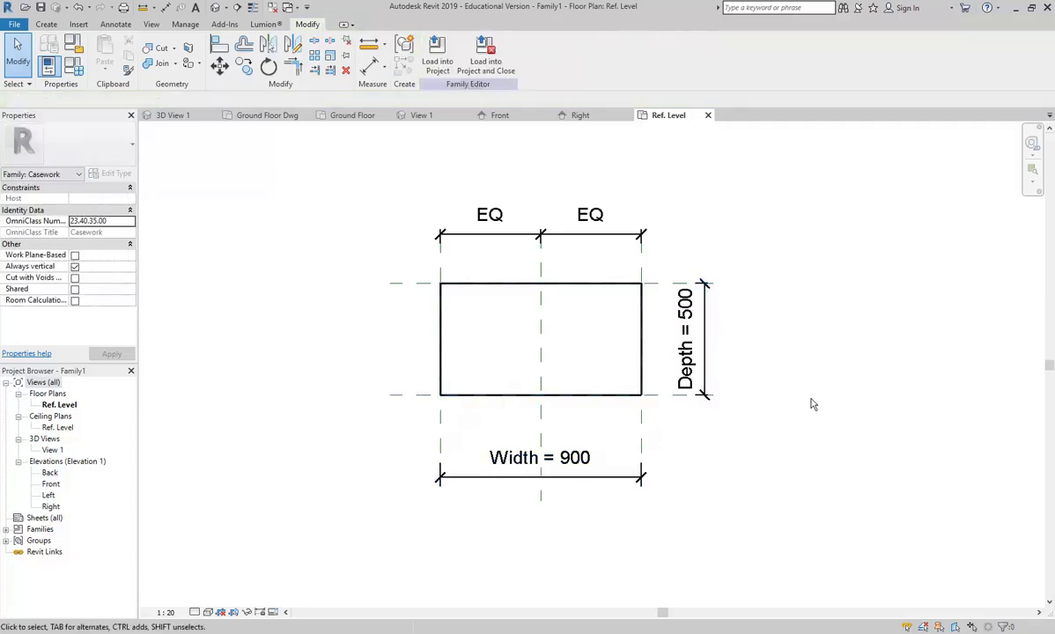
Step: Set the casework's Width dimension to 3000 mm
scroll(348, 427, down, 1)
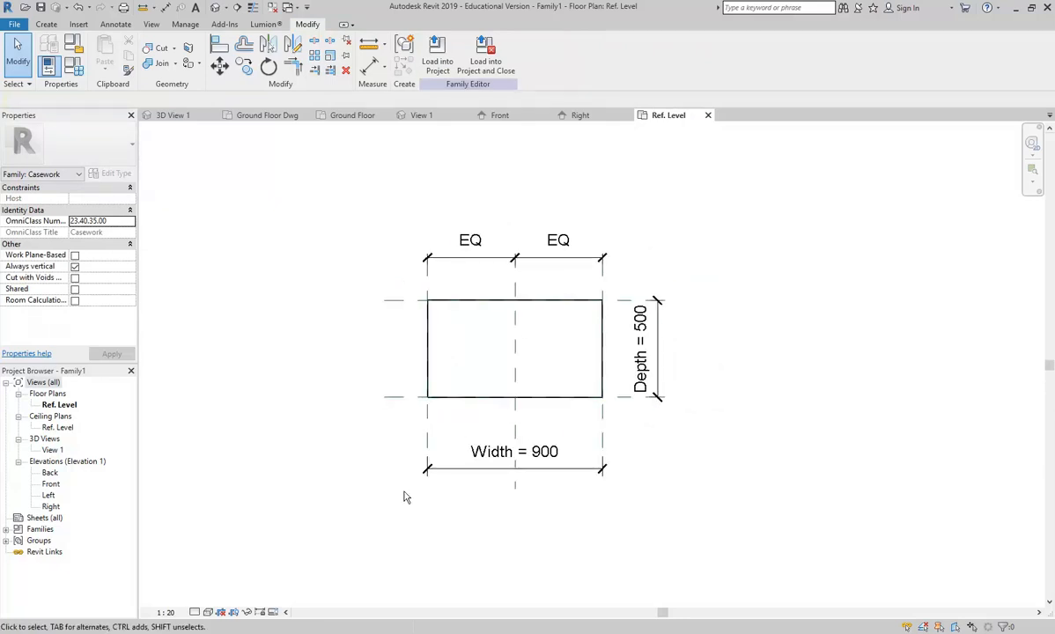
click(456, 467)
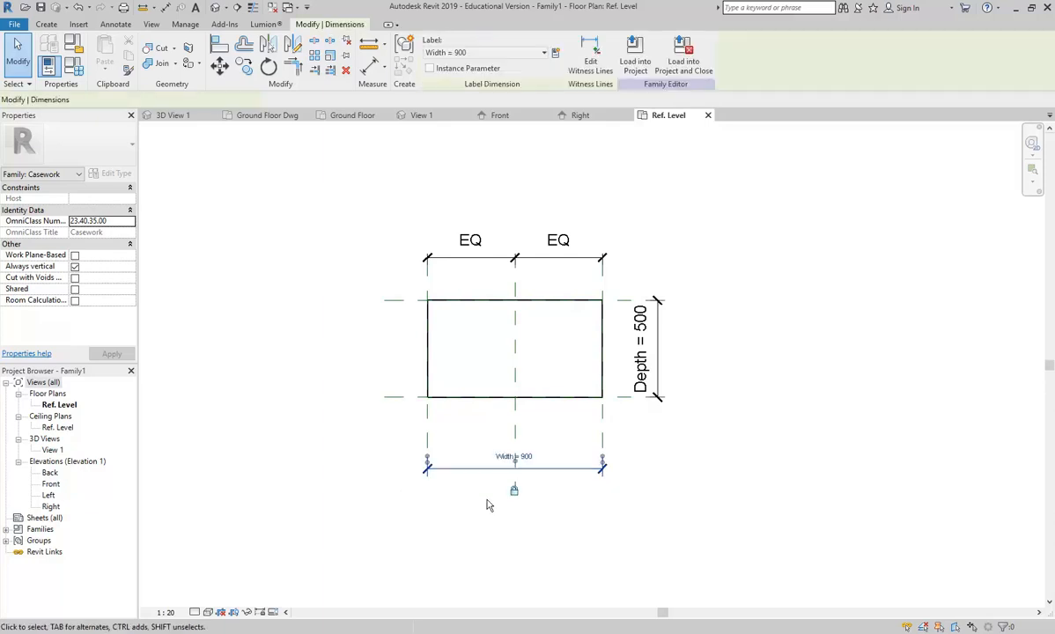
click(481, 550)
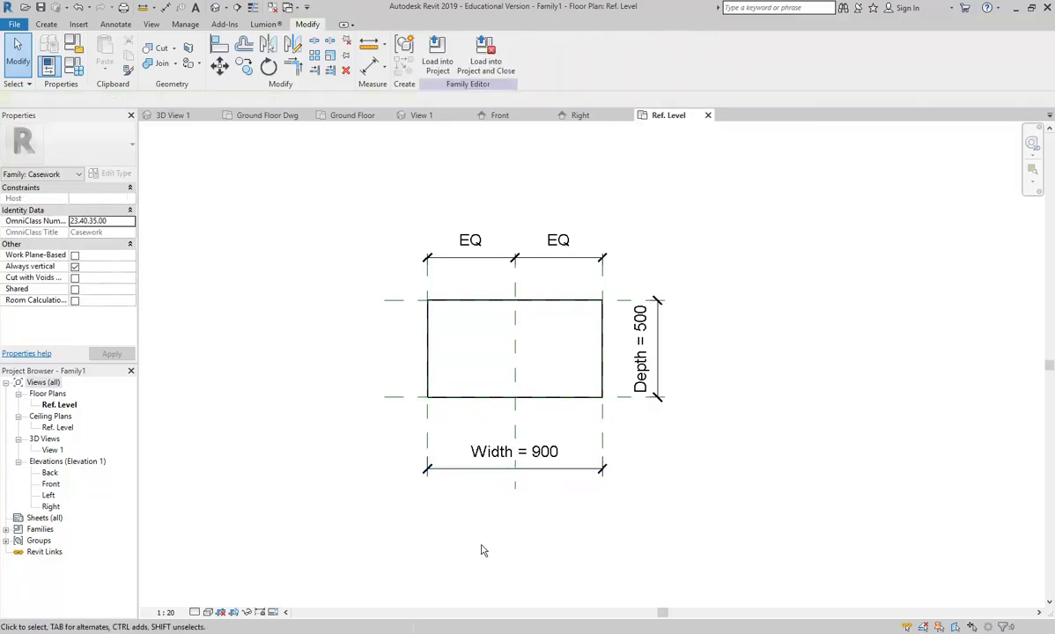
click(483, 467)
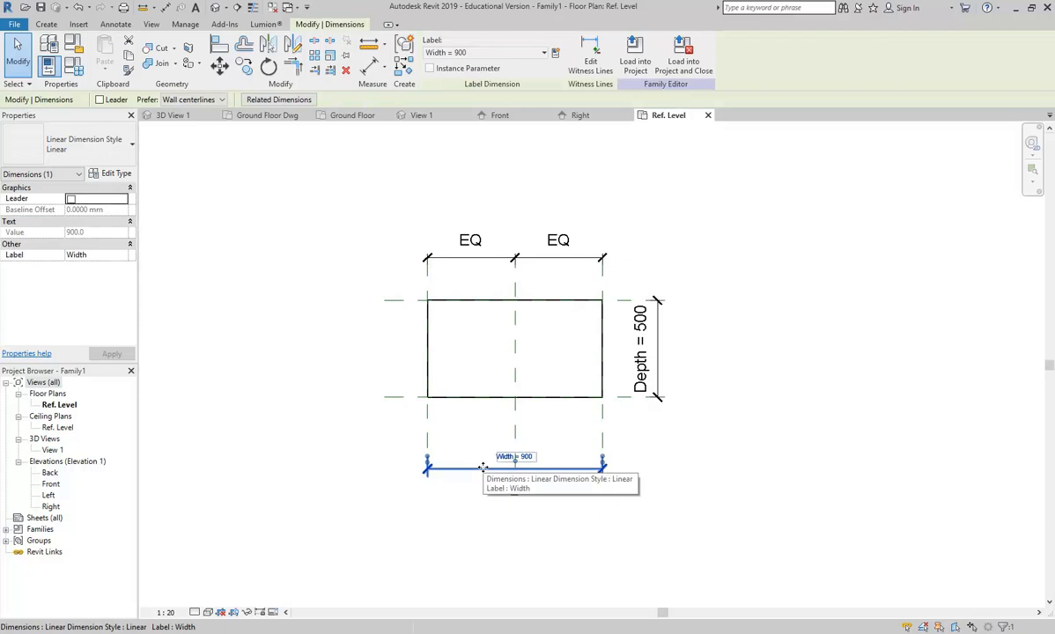
click(509, 459)
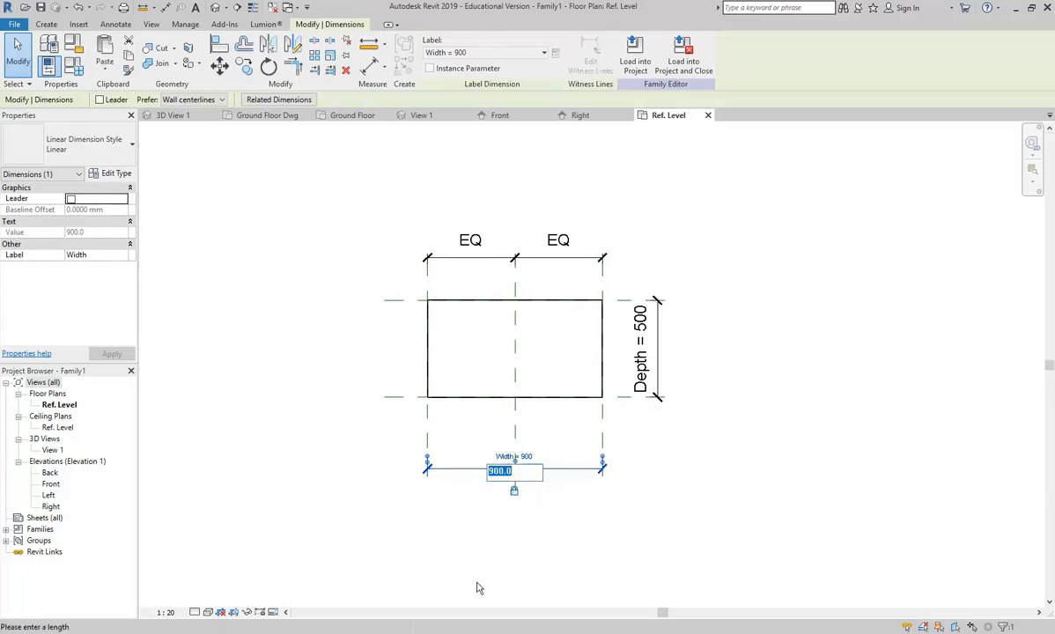
text(3)
key(Return)
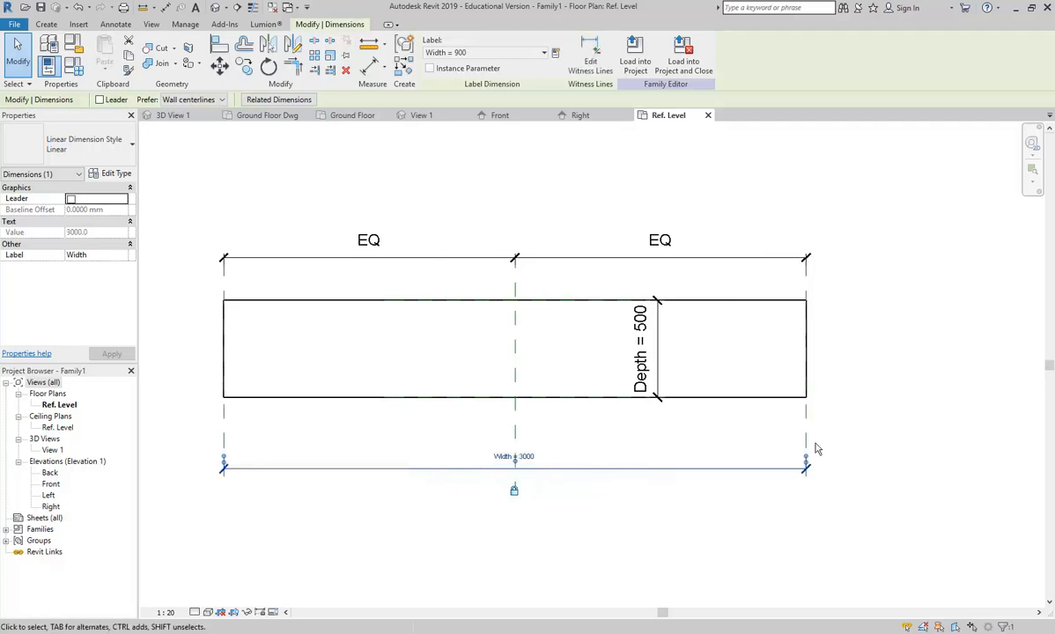
click(845, 394)
scroll(847, 394, down, 1)
middle_drag(847, 395, 800, 406)
scroll(800, 405, down, 1)
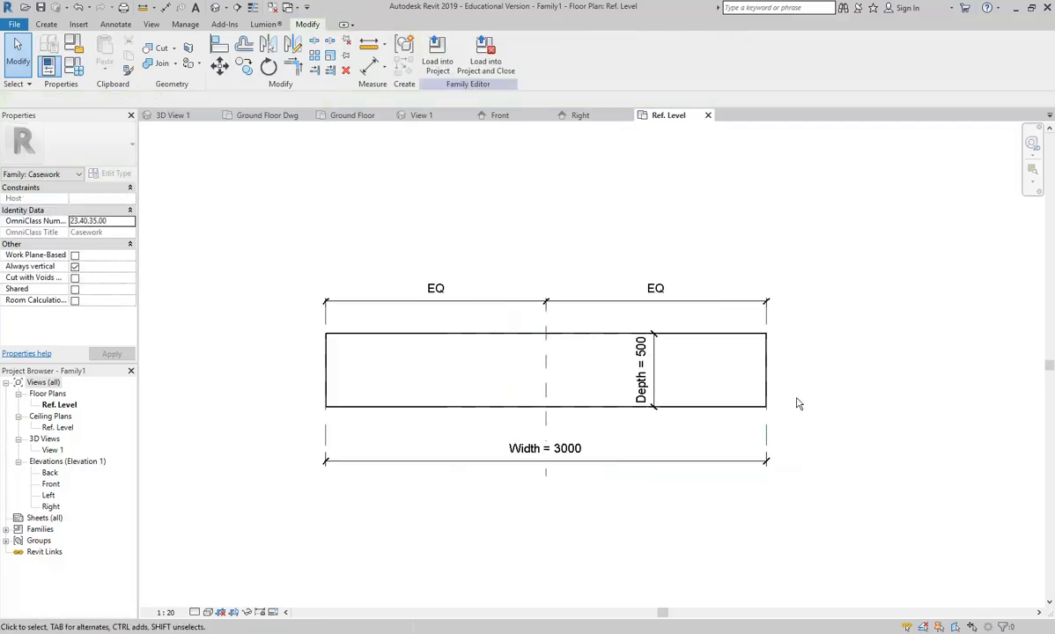
Step: In the Front elevation, stretch the extrusion's upper edge up to the Top reference plane
double_click(51, 485)
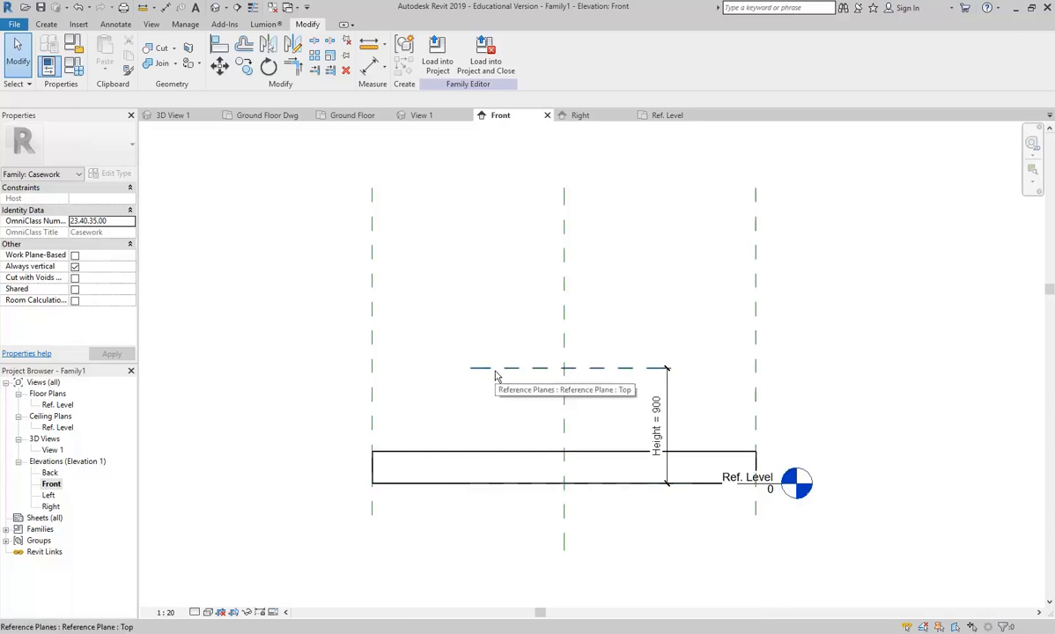
click(504, 460)
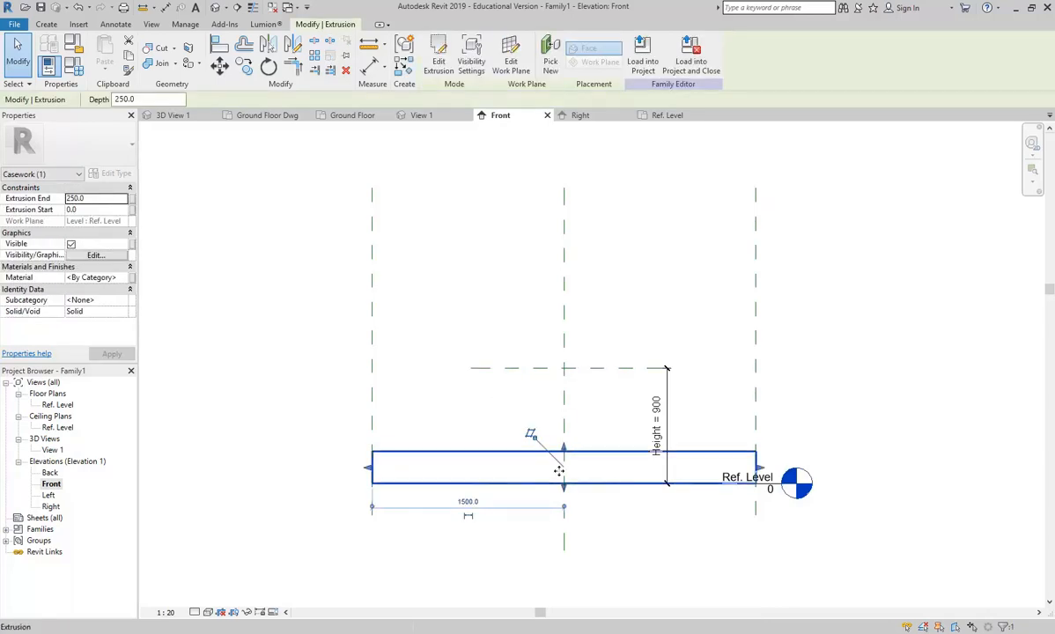
drag(563, 448, 564, 368)
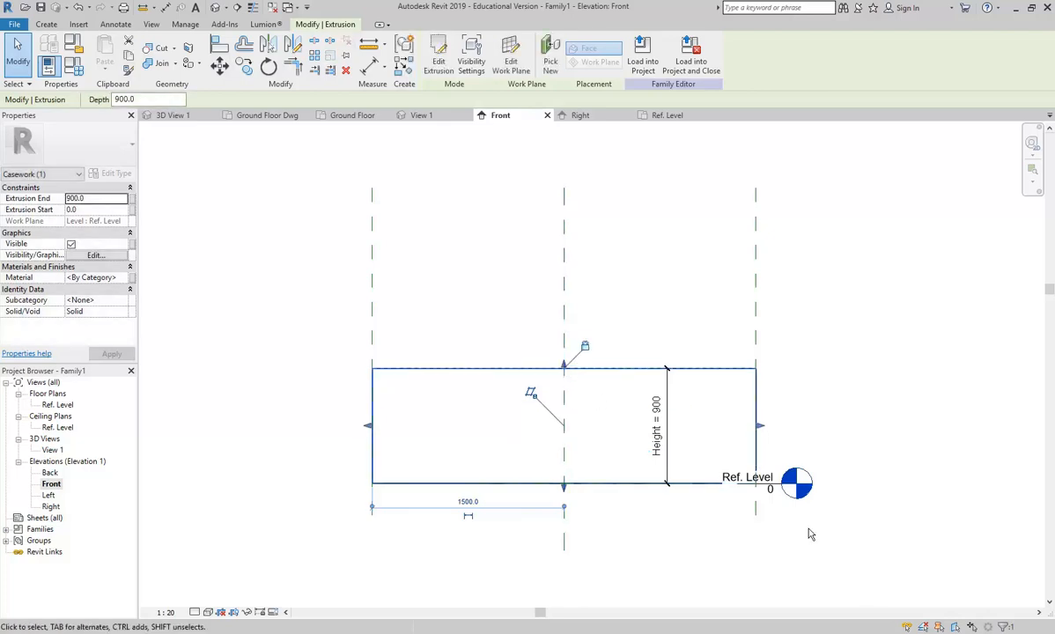
click(657, 261)
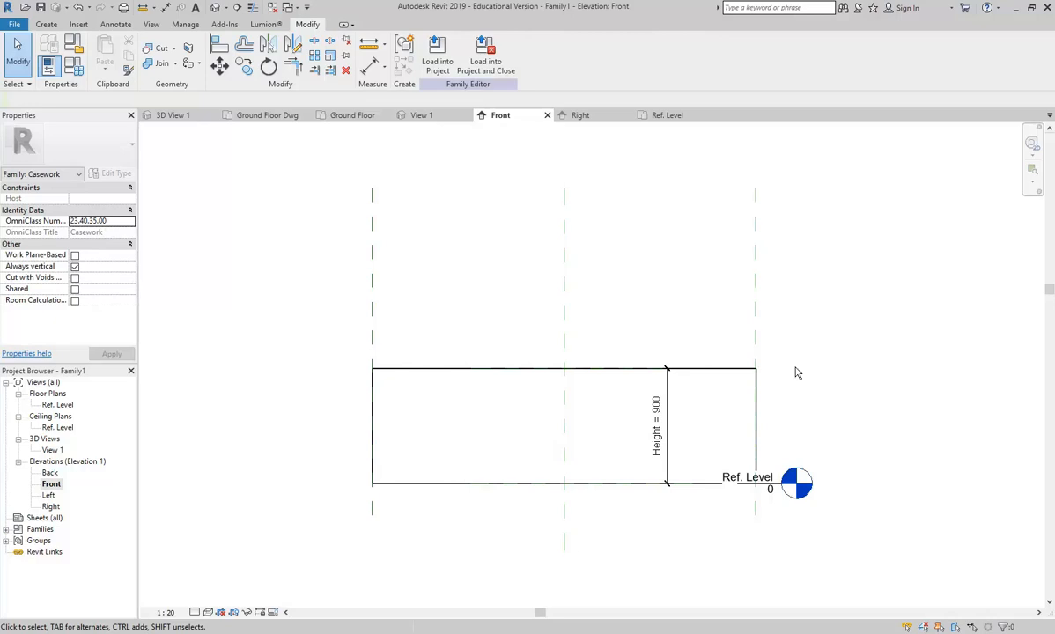
Step: Set the casework's Height dimension to 2000 mm
click(656, 440)
click(655, 427)
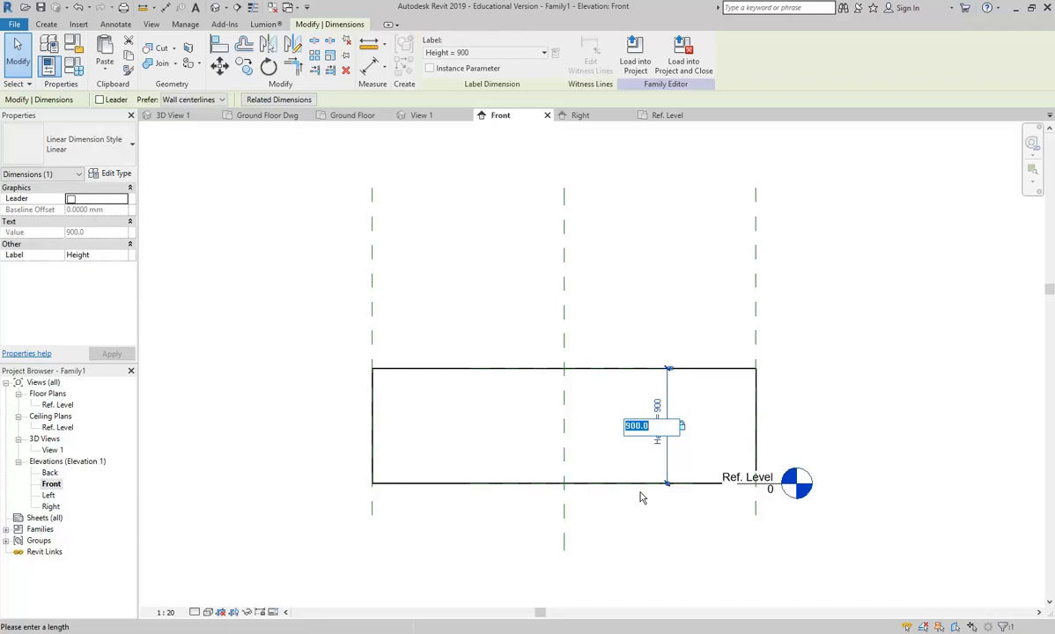
text(2000)
key(Return)
click(818, 374)
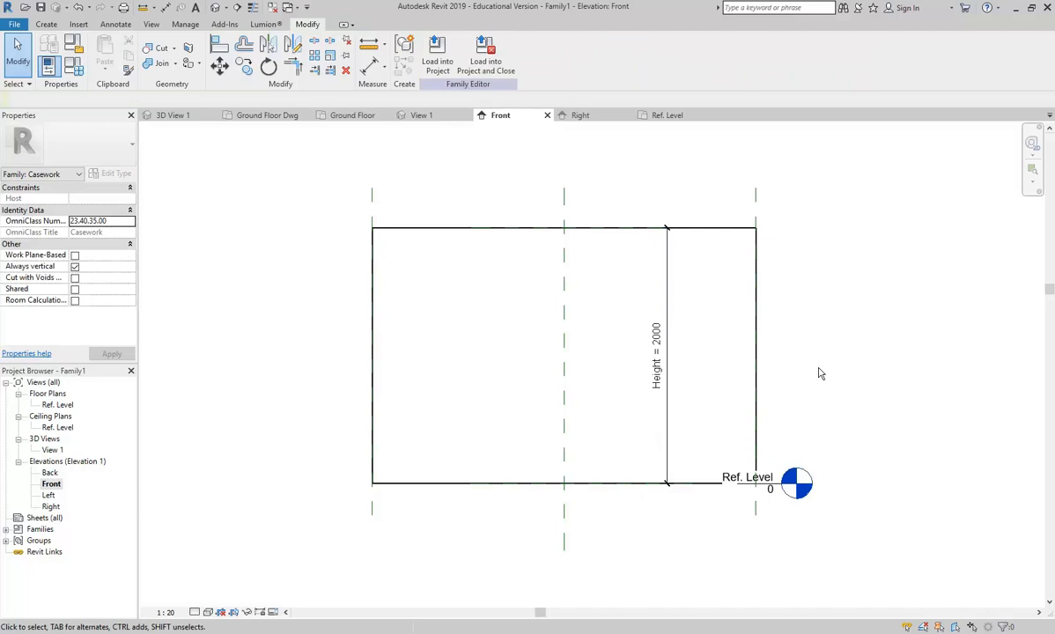
middle_drag(819, 374, 806, 407)
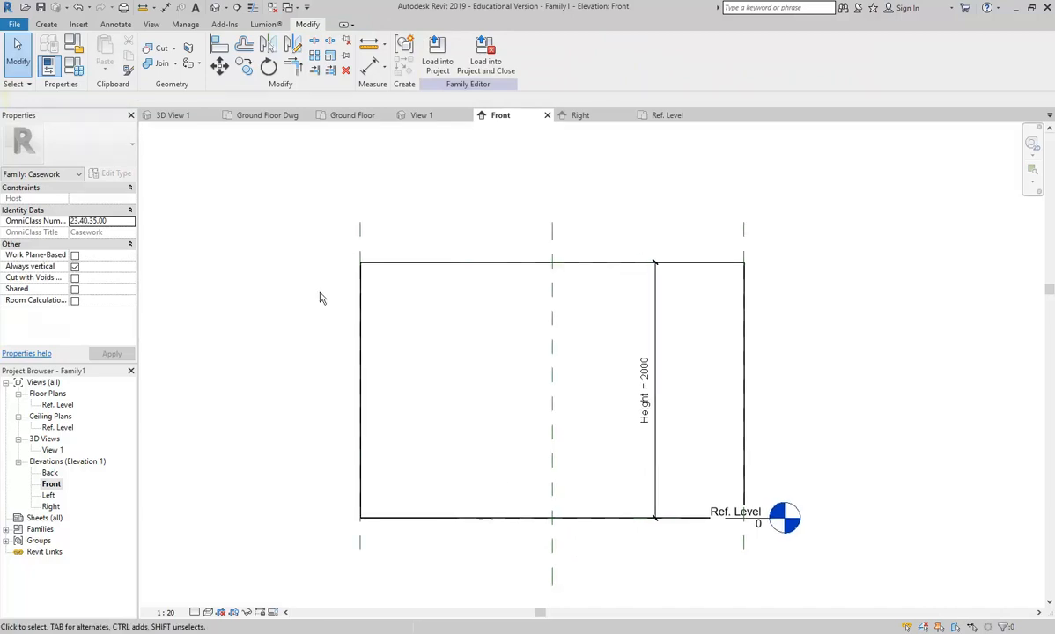
Step: Examine the casework box in the 3D view View 1, fitted to the window and seen from its front-right corner
double_click(42, 450)
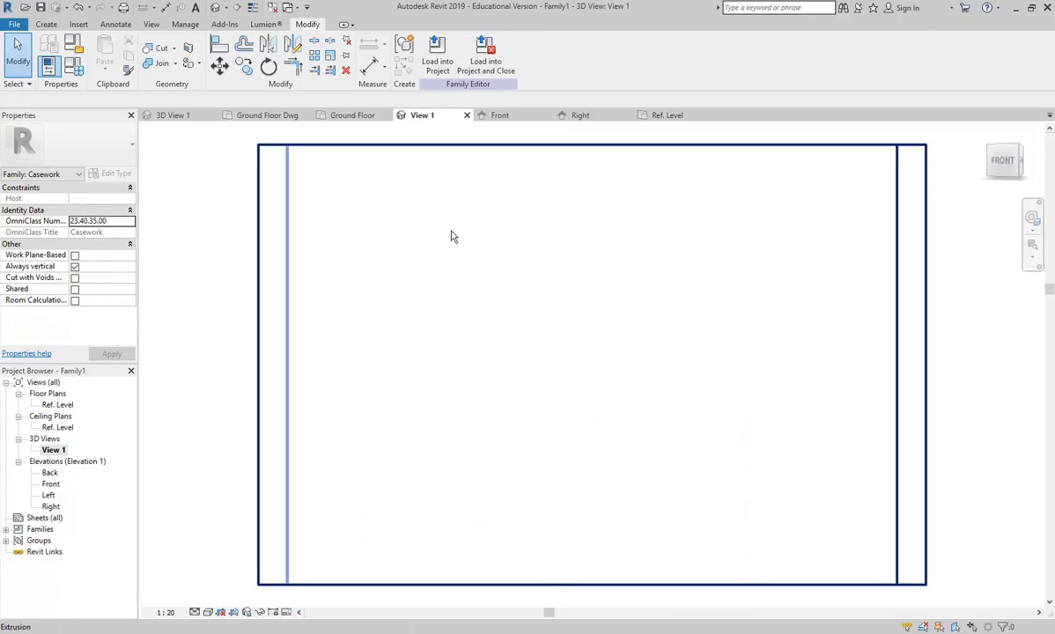
scroll(457, 236, down, 5)
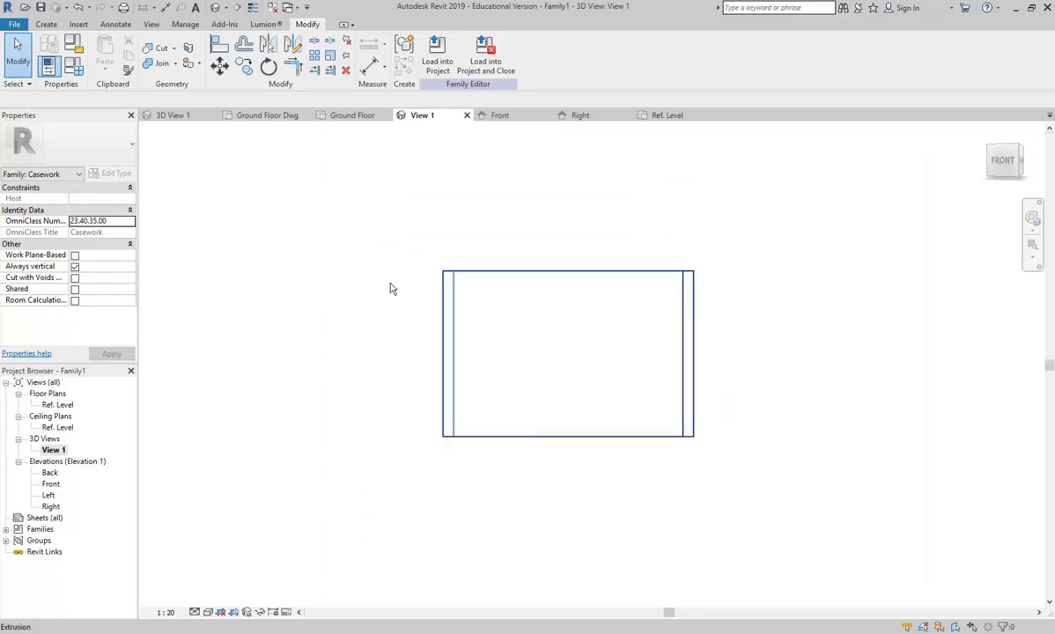
scroll(343, 262, up, 5)
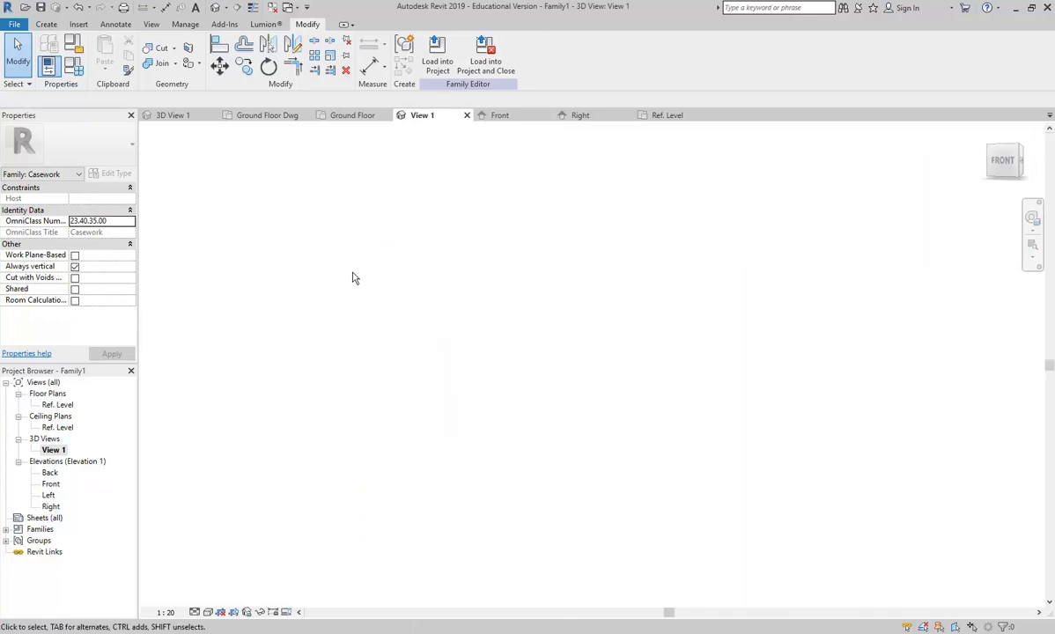
right_click(352, 279)
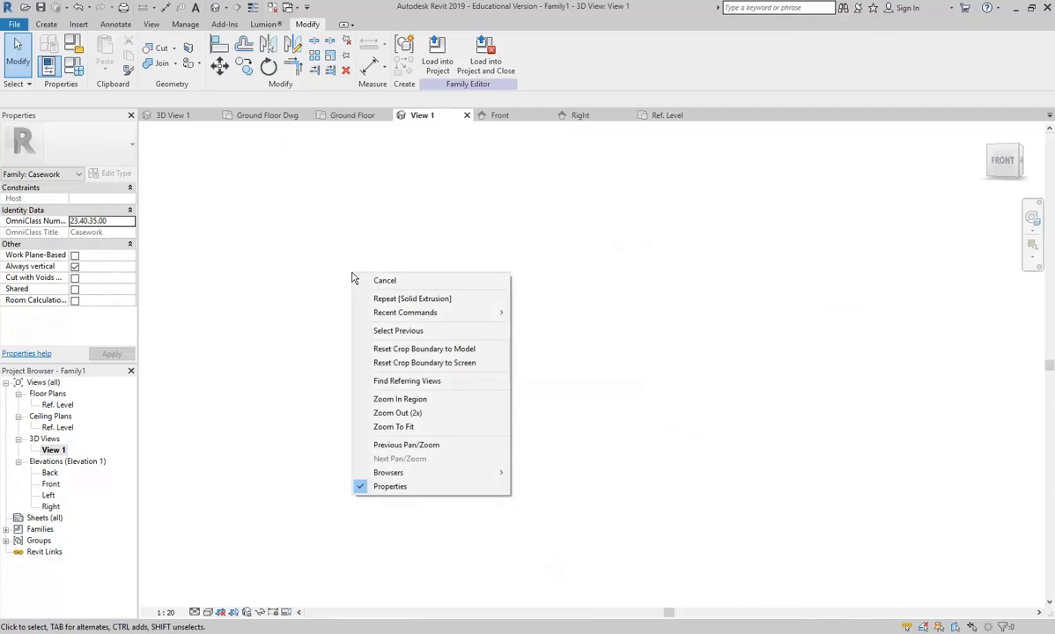
click(411, 427)
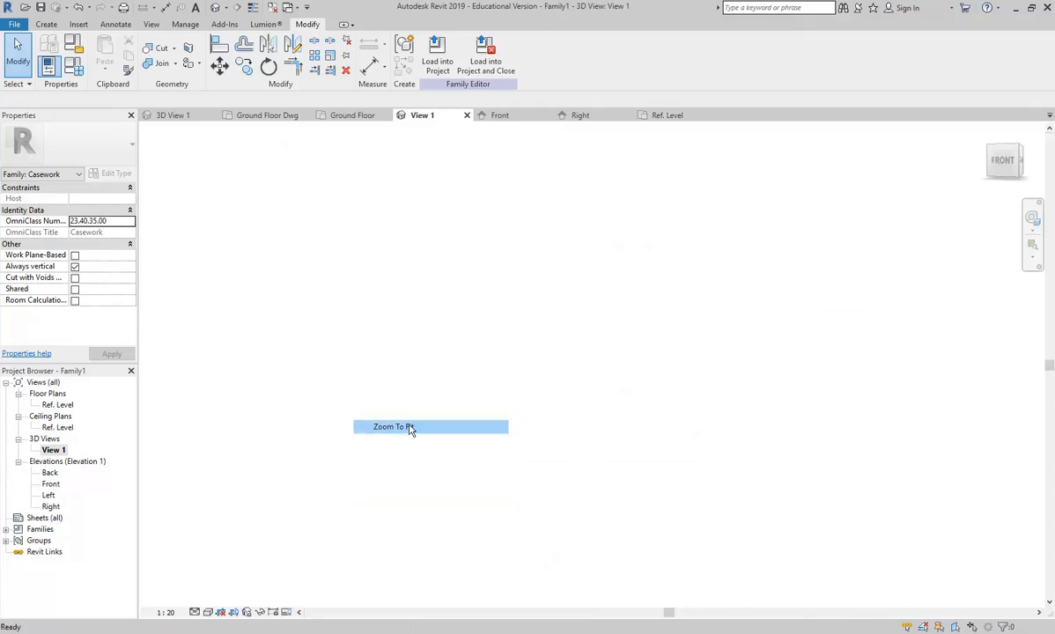
shift+middle_drag(597, 348, 505, 430)
scroll(512, 420, up, 1)
scroll(504, 430, down, 2)
middle_drag(335, 340, 323, 344)
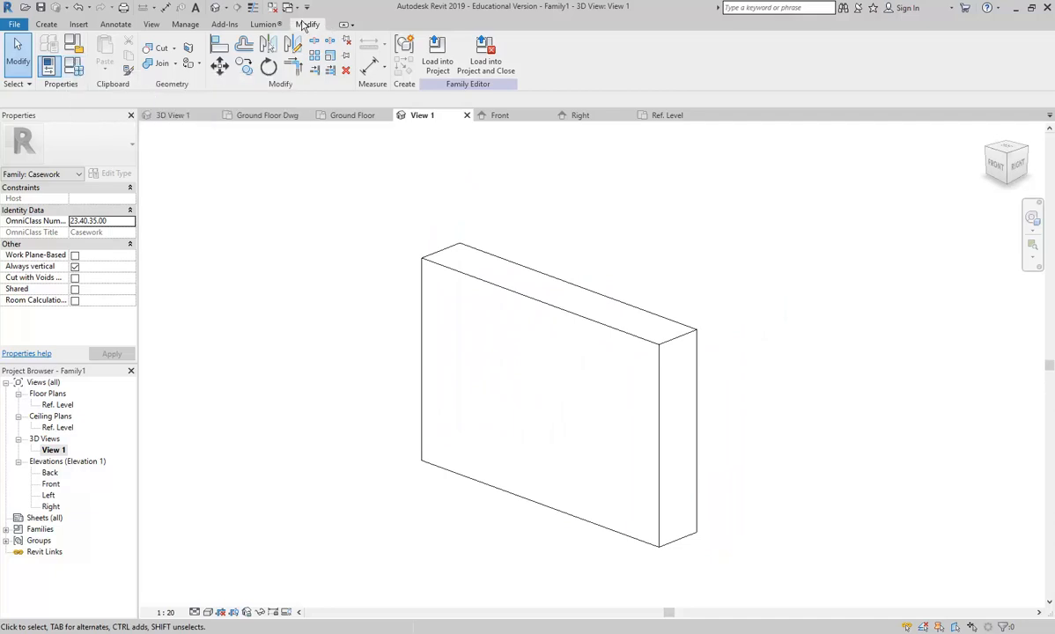
click(47, 25)
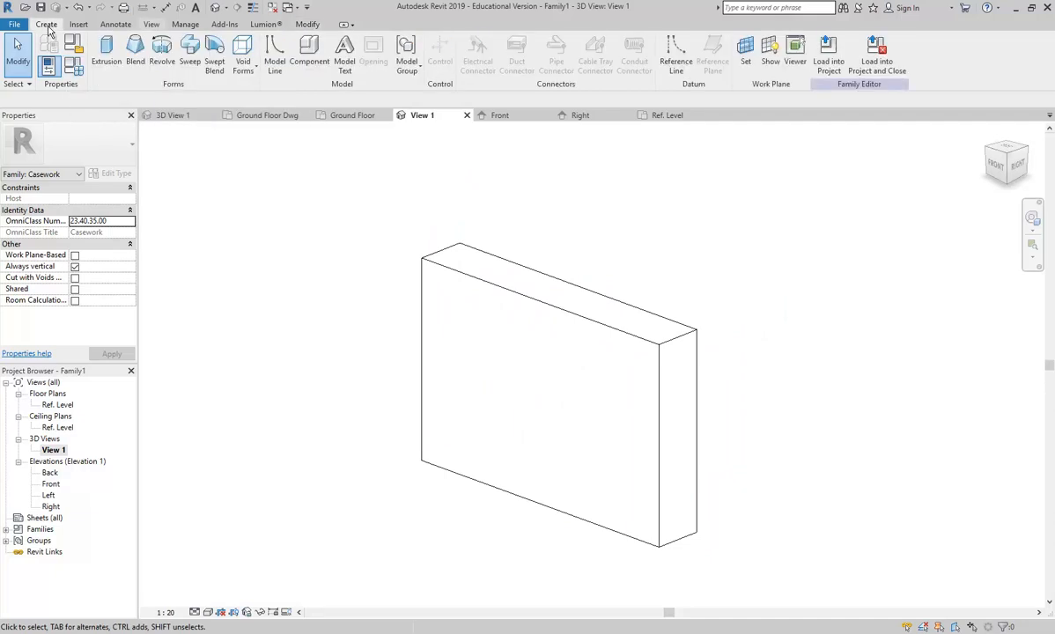
click(317, 26)
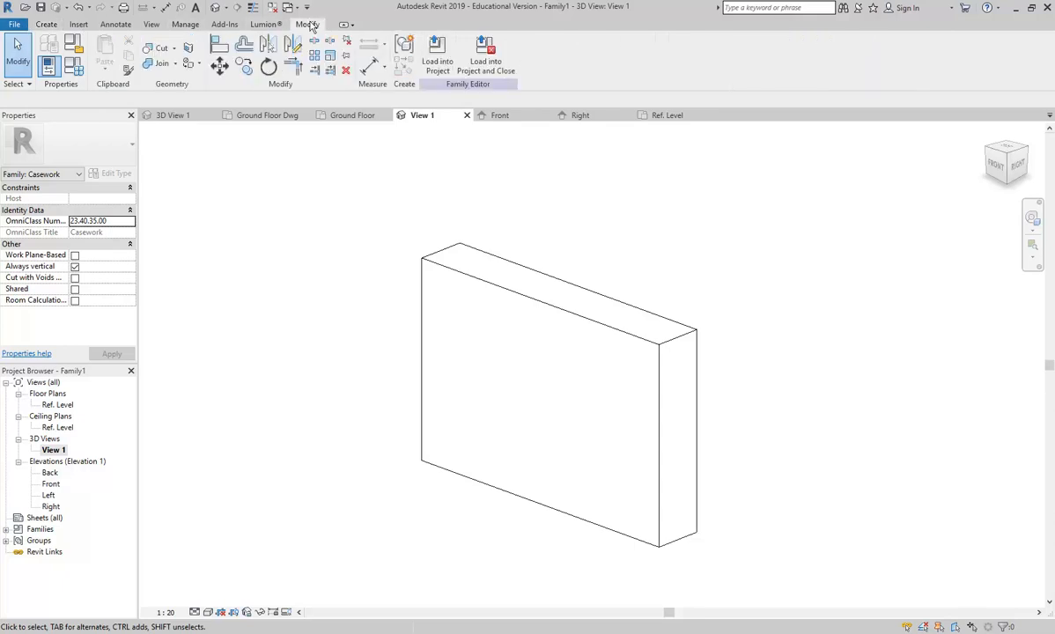
click(225, 25)
click(79, 26)
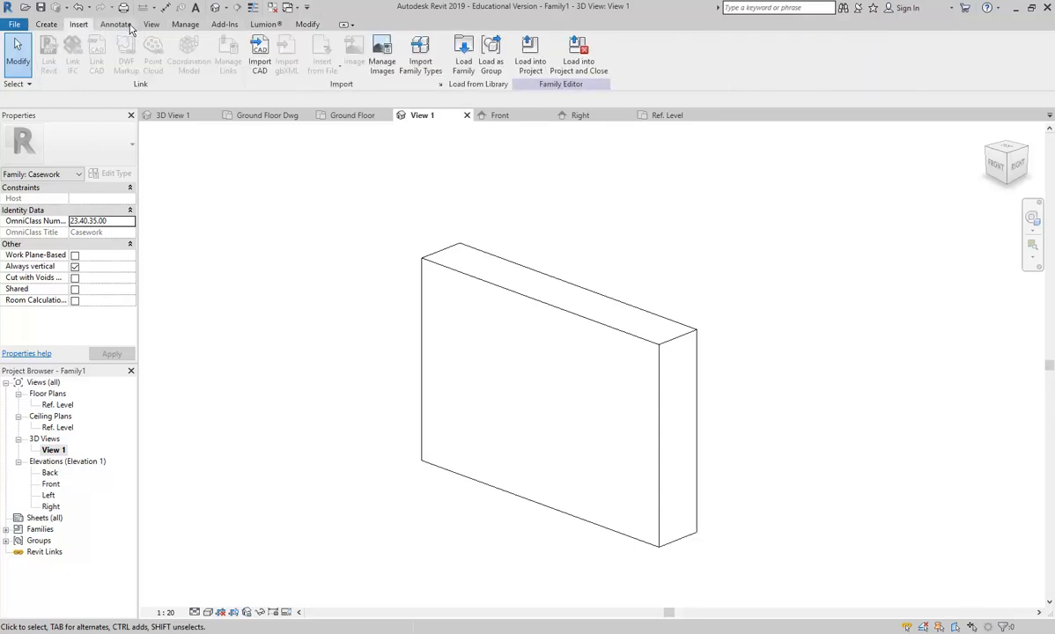
click(113, 25)
click(62, 27)
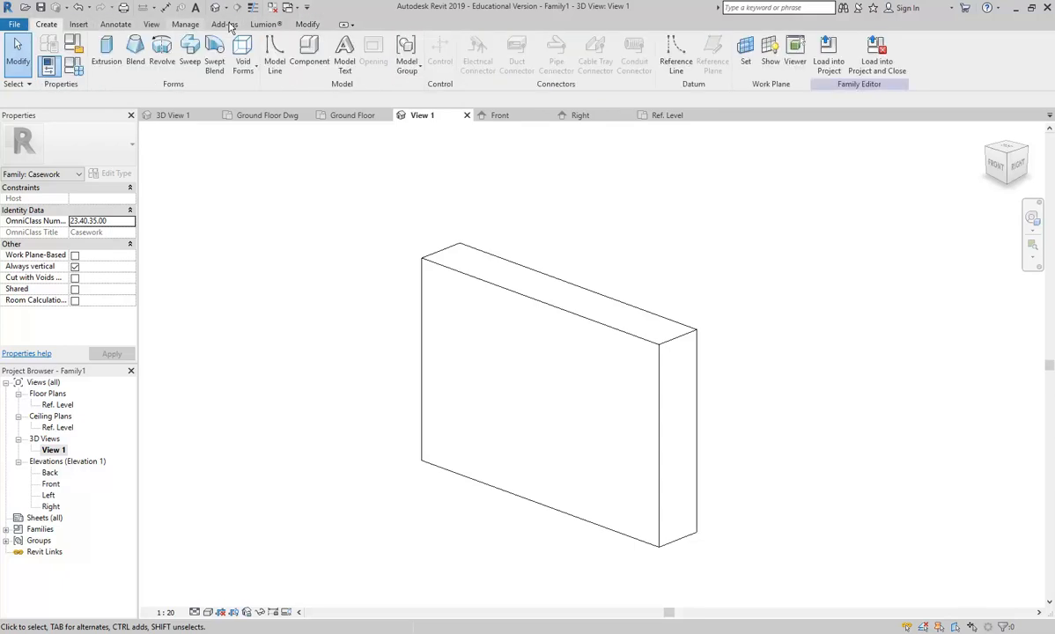
click(307, 25)
Step: Set the Height parameter to 1800 mm in Family Types and apply it to the casework box
click(42, 26)
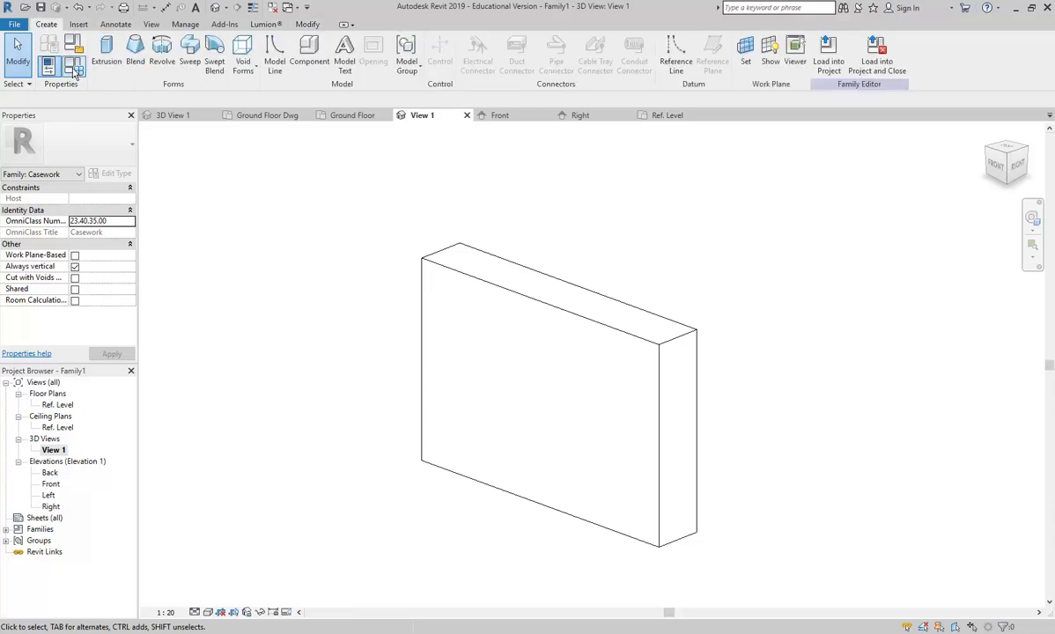
middle_drag(322, 230, 457, 234)
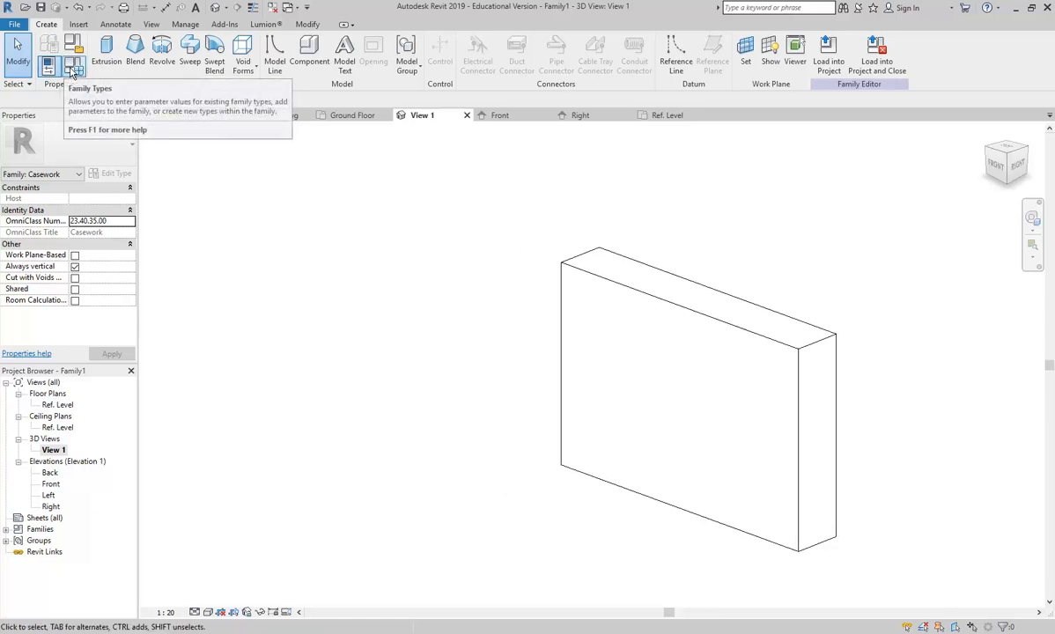
click(74, 70)
drag(490, 159, 270, 146)
click(275, 275)
key(Down)
key(Down)
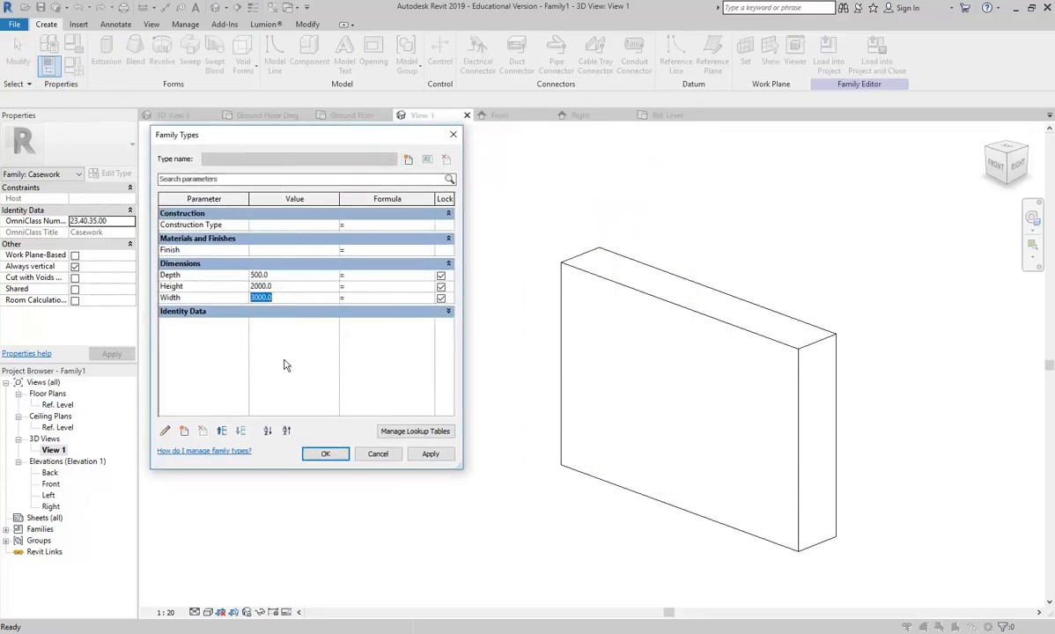
key(Up)
key(Up)
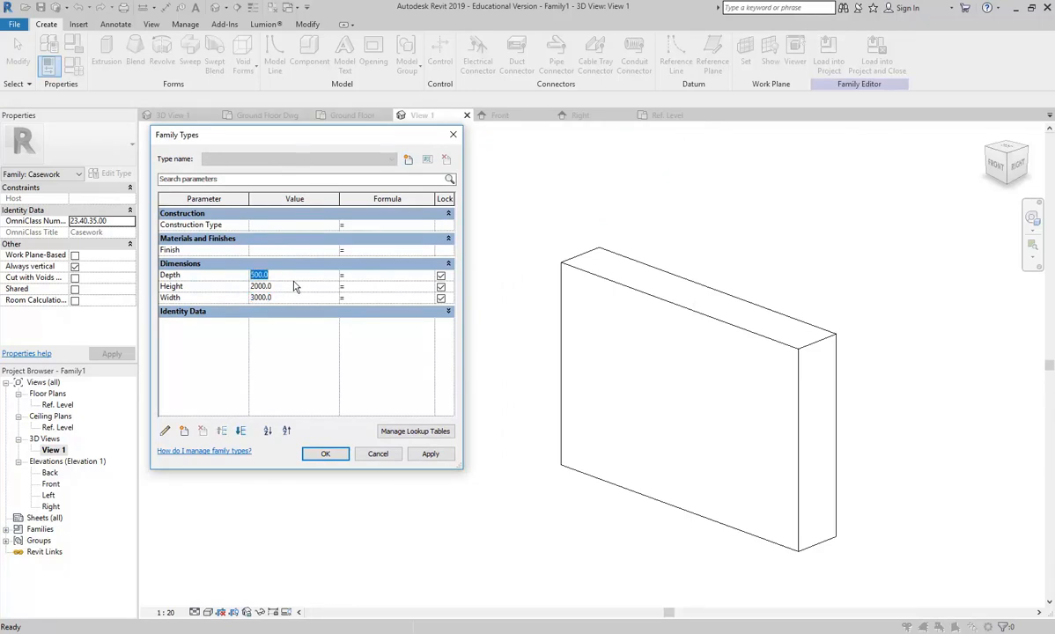
key(Down)
text(1800)
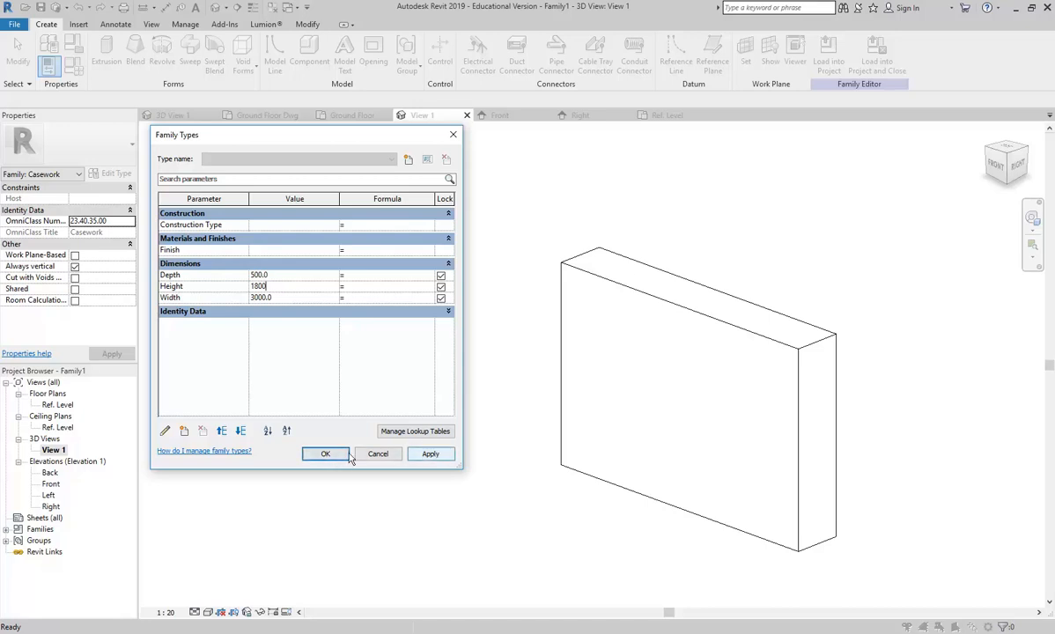
click(427, 455)
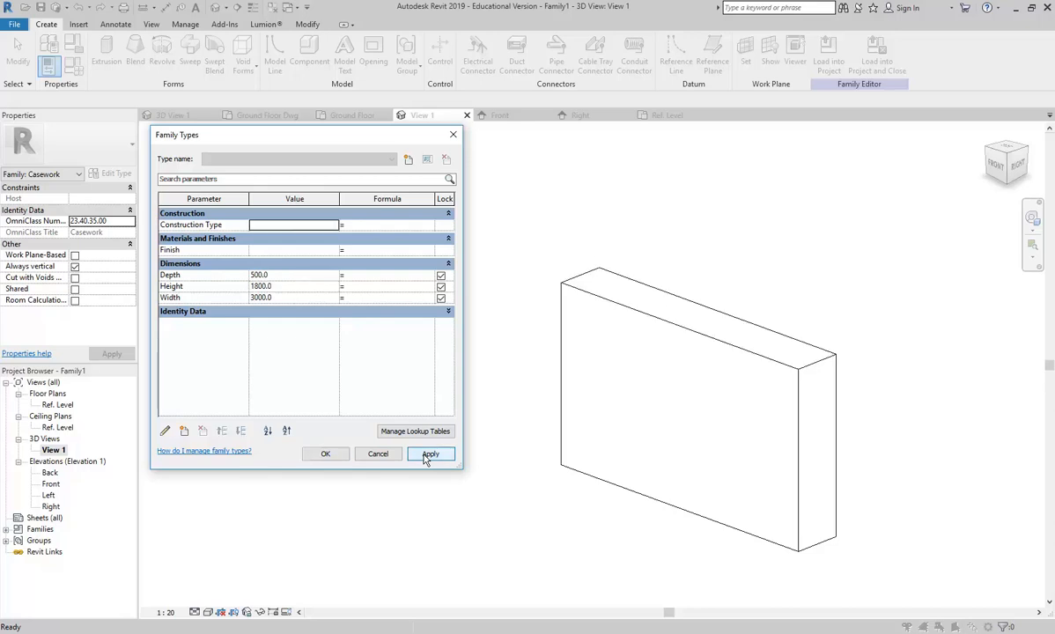
click(331, 456)
click(430, 456)
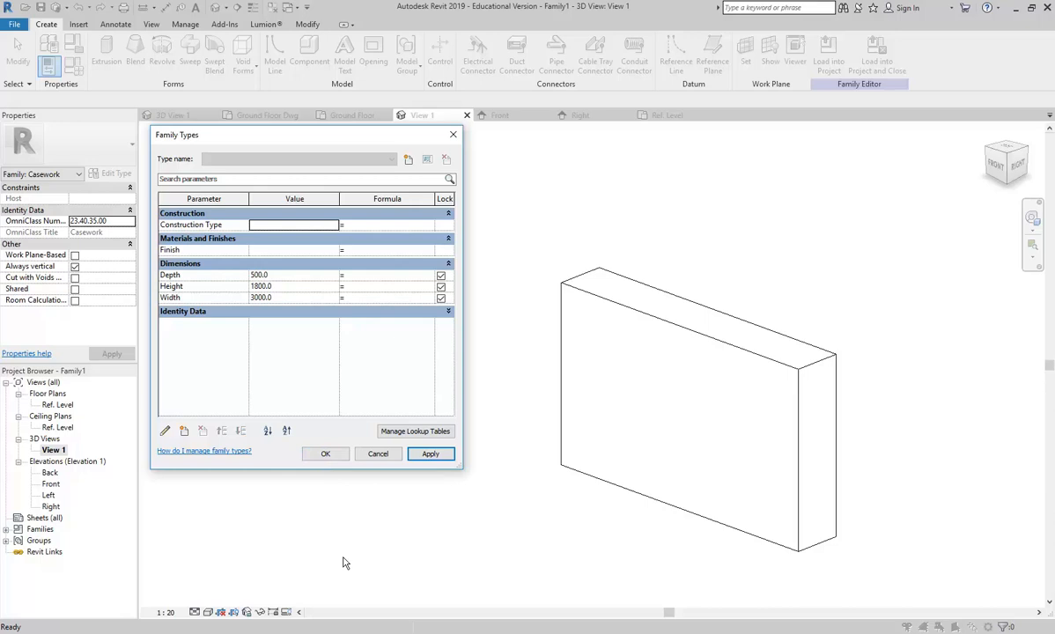
Step: Set the Height parameter back to 2000 mm and accept the family types
click(284, 284)
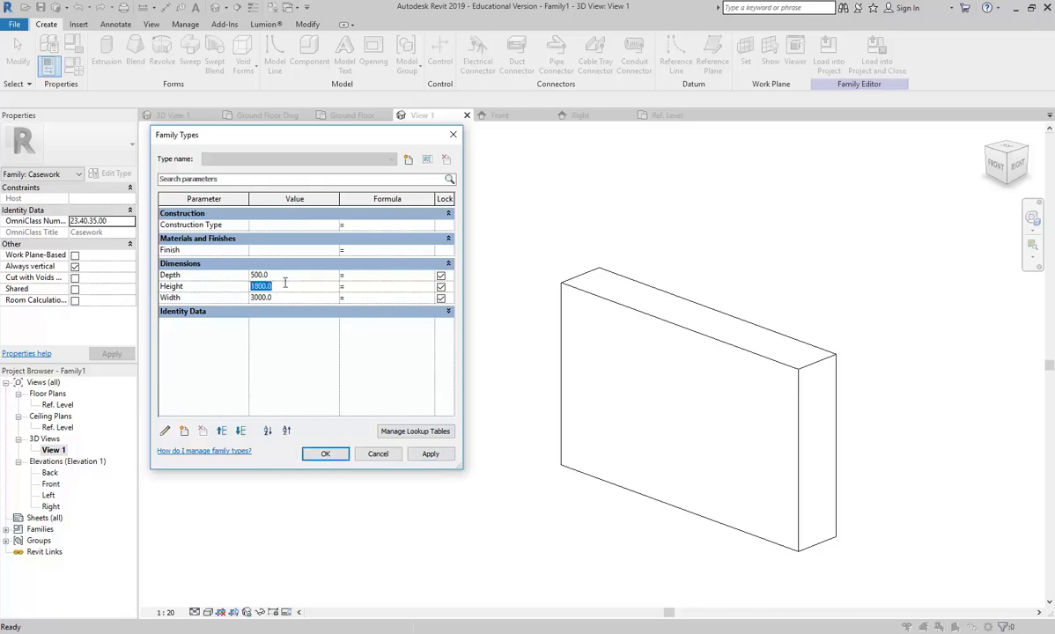
text(2)
click(325, 454)
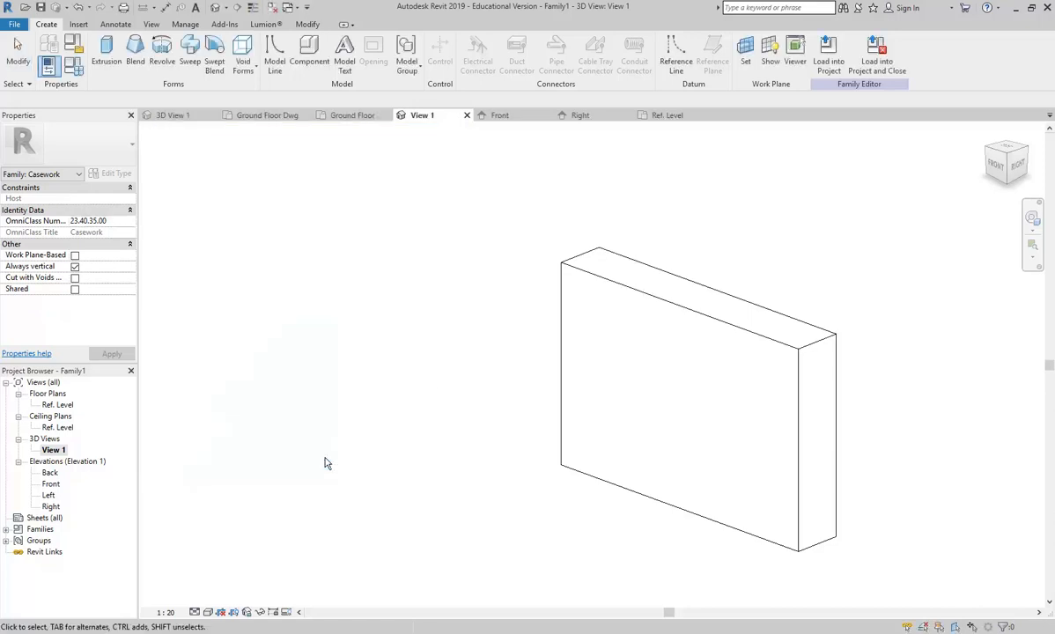
Step: Reopen Family Types, set the Height parameter to 1800 mm and apply it
click(73, 66)
click(296, 286)
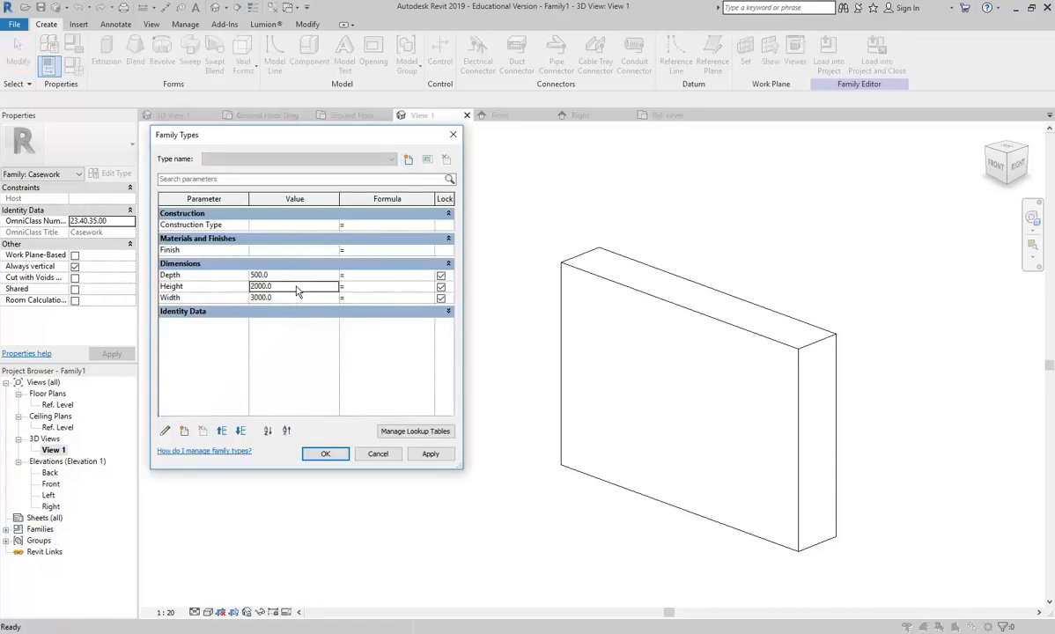
text(1800)
click(429, 454)
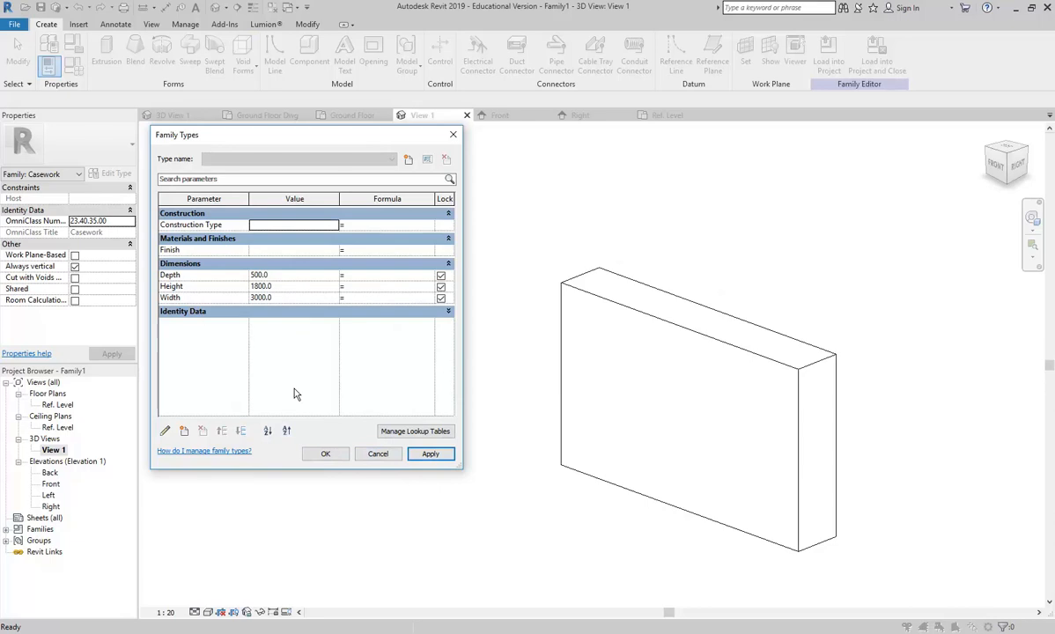
Step: Set the Depth parameter to 300 mm and the Width parameter to 1000 mm, and apply both
click(294, 276)
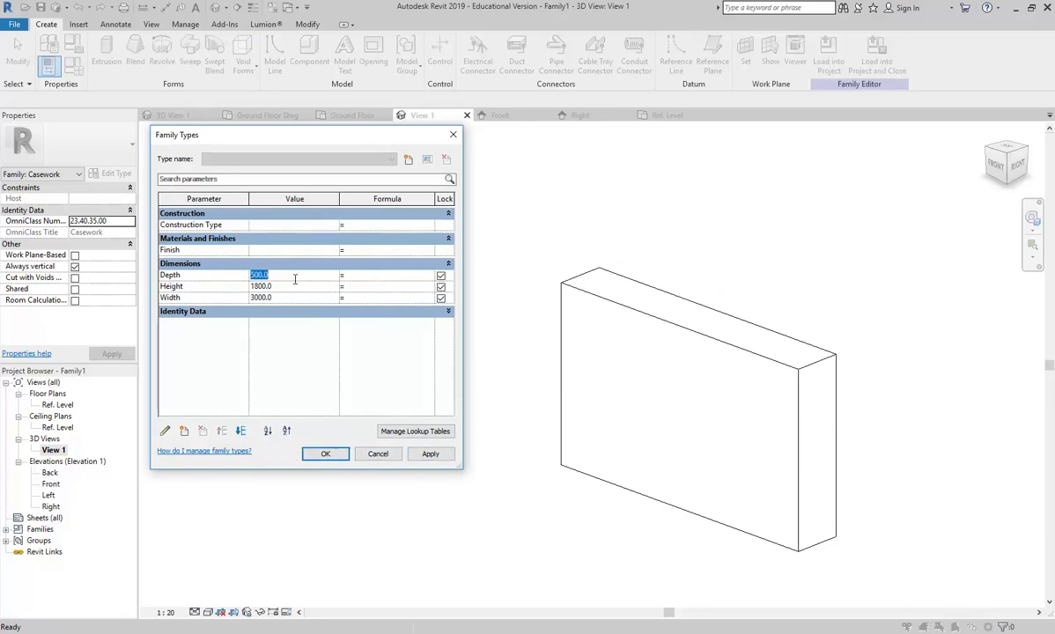
text(300)
click(299, 297)
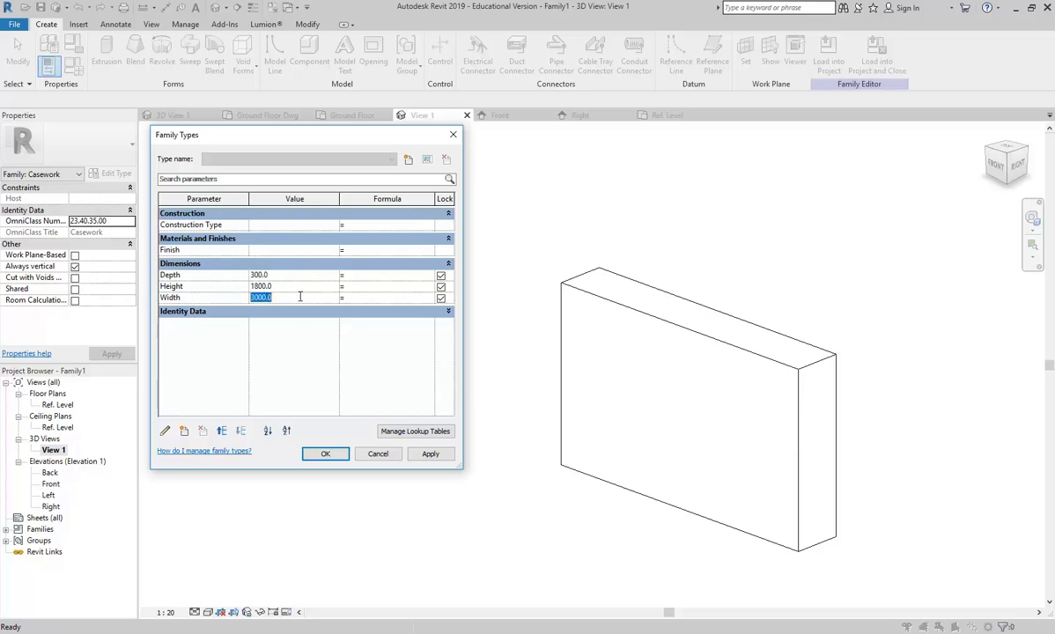
text(1000)
click(430, 454)
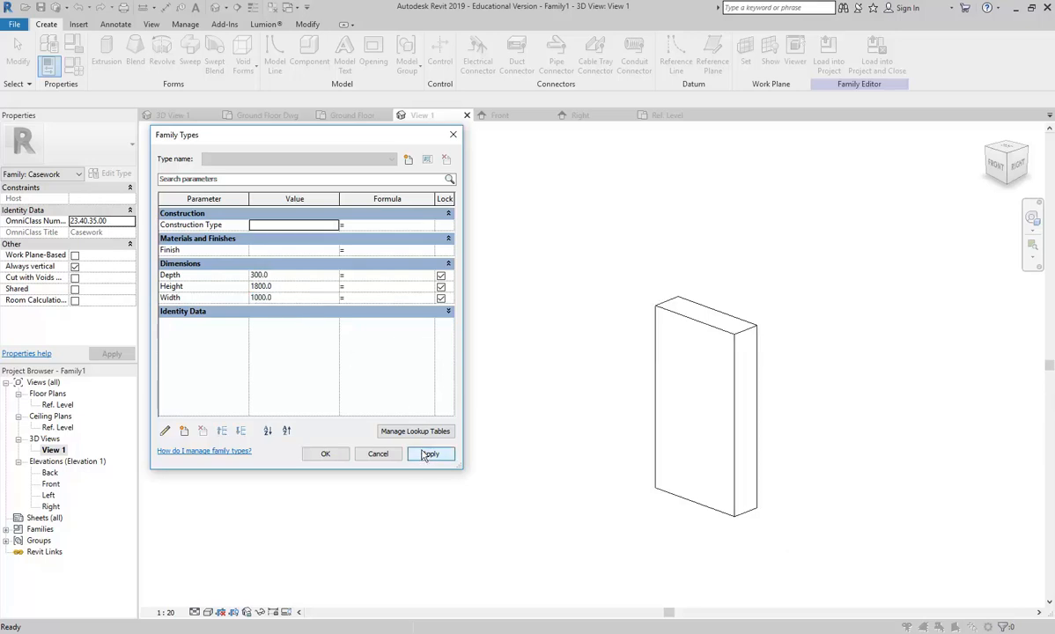
Step: Set the Depth parameter to 500 mm and the Width parameter to 3000 mm, and apply both
click(299, 287)
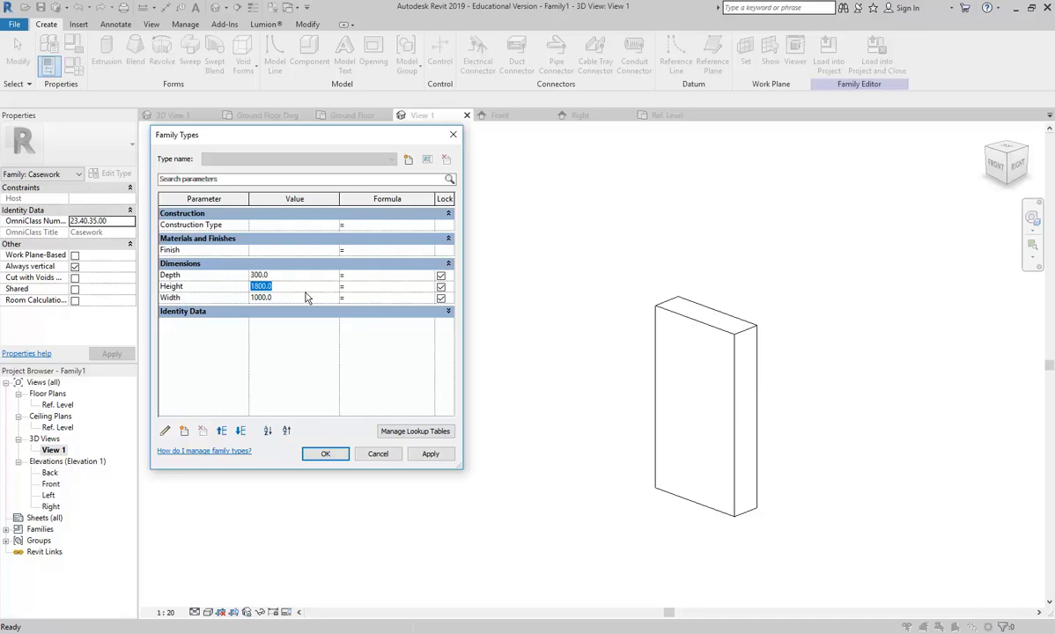
click(303, 275)
text(500)
click(299, 297)
text(3000)
click(430, 453)
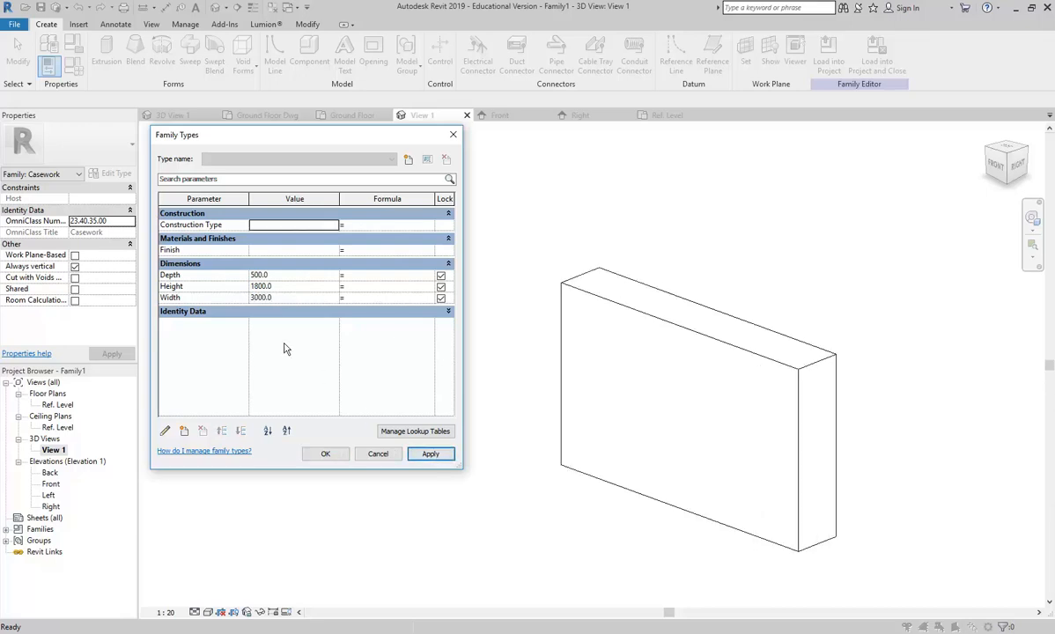
Step: Create a new family type named 3000x500x1800mm
click(408, 160)
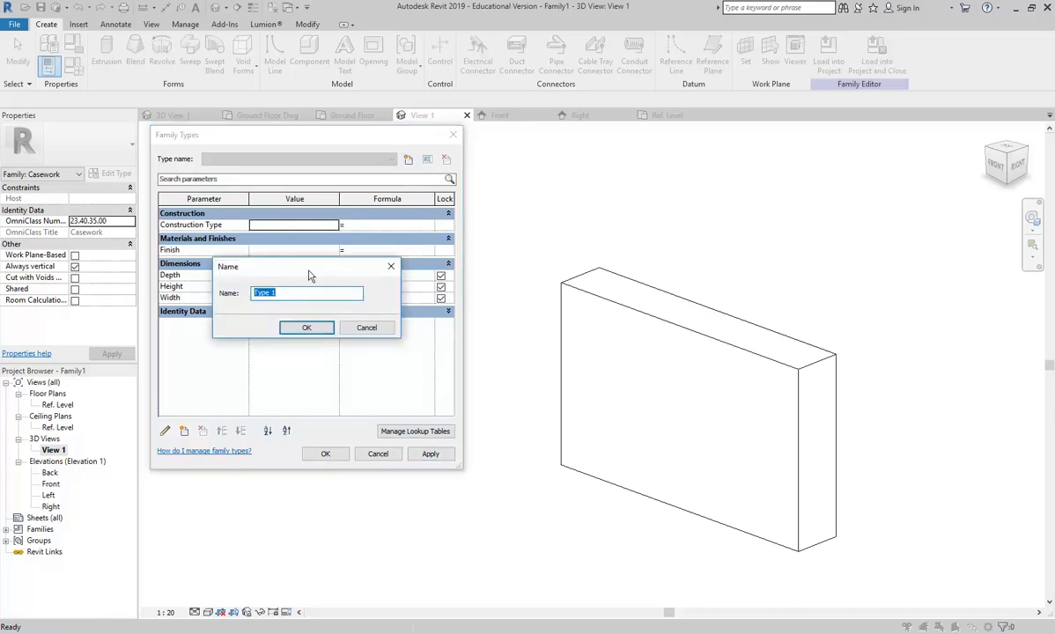
drag(299, 266, 544, 272)
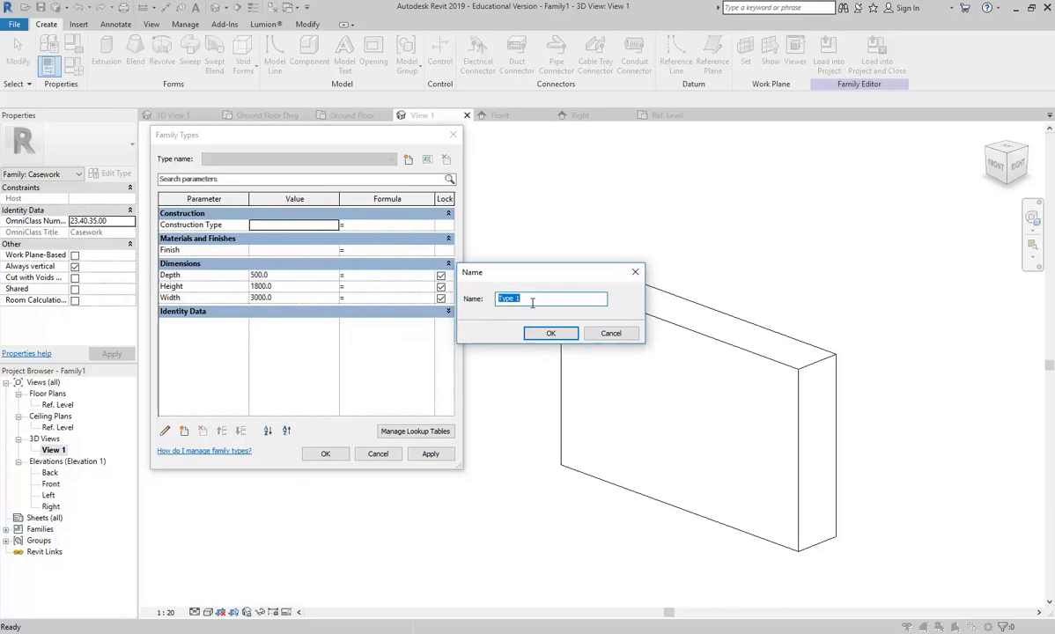
text(3000x500x1800)
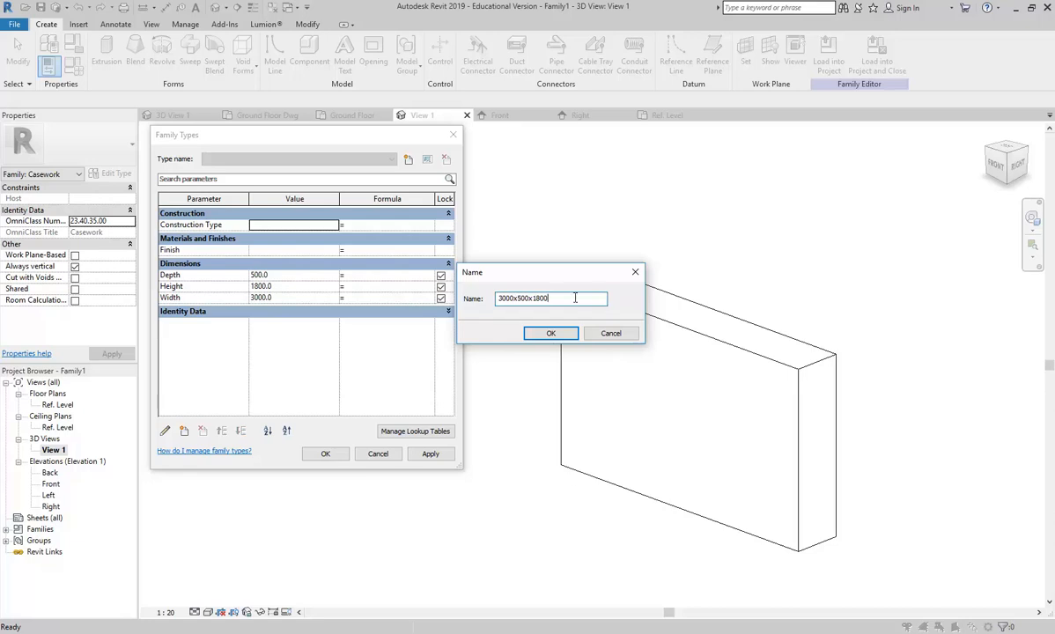
text(mm)
click(551, 334)
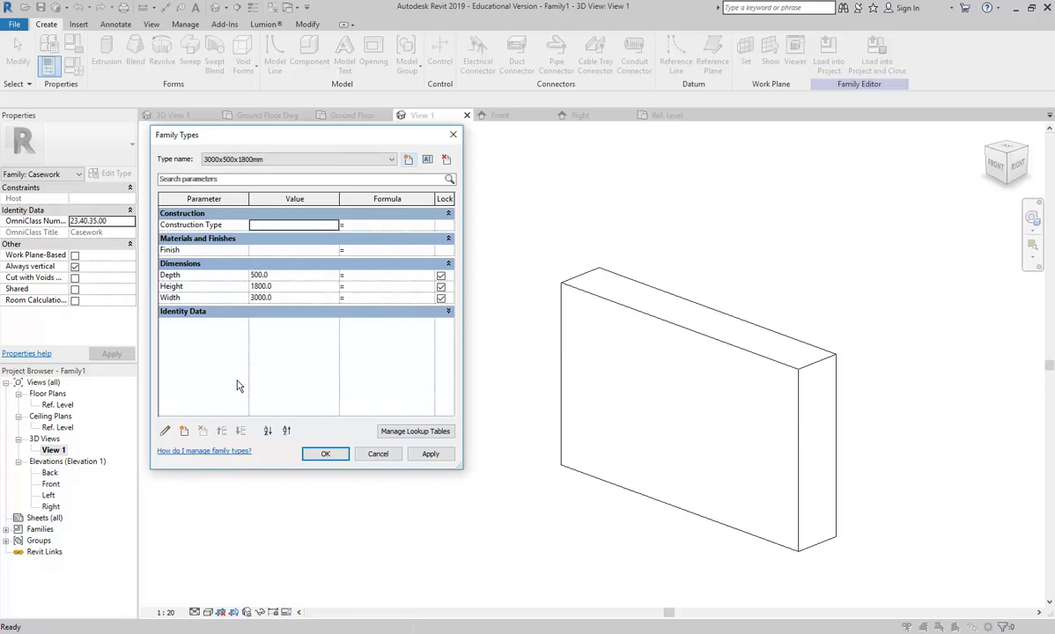
Step: Create a second family type named 2000x500x1800
click(408, 159)
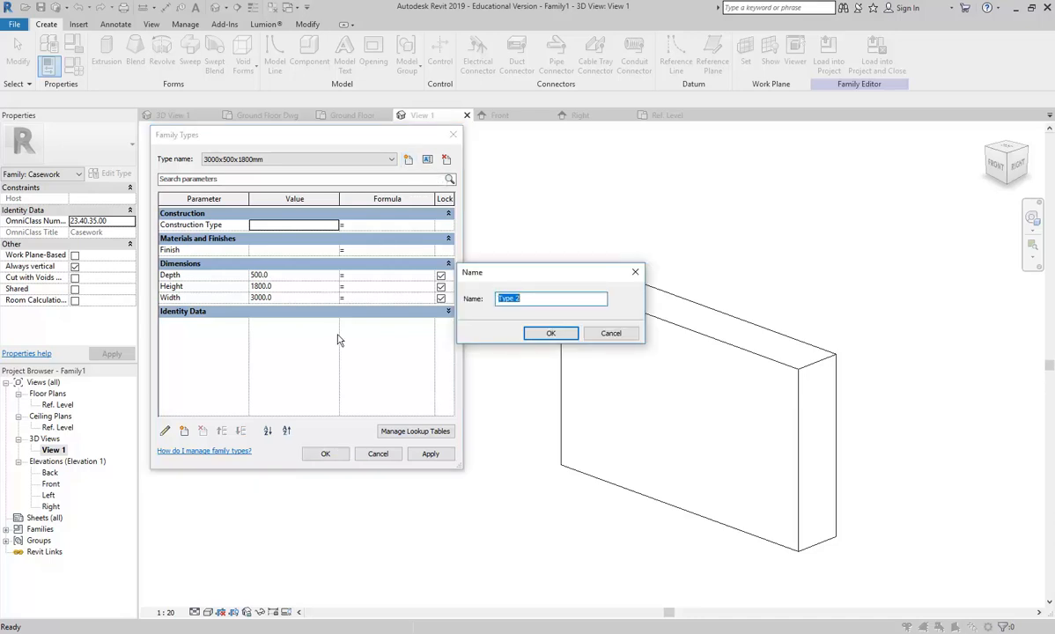
text(50)
key(BackSpace)
key(BackSpace)
key(BackSpace)
key(BackSpace)
text(3000)
key(BackSpace)
key(BackSpace)
key(BackSpace)
key(BackSpace)
text(200)
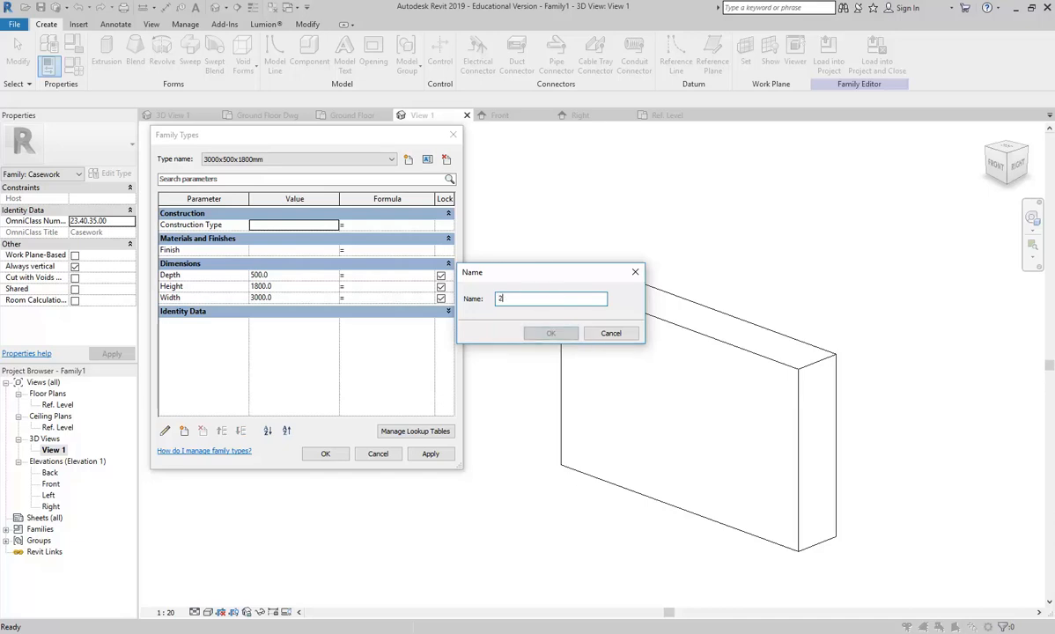
text(0x500x1800)
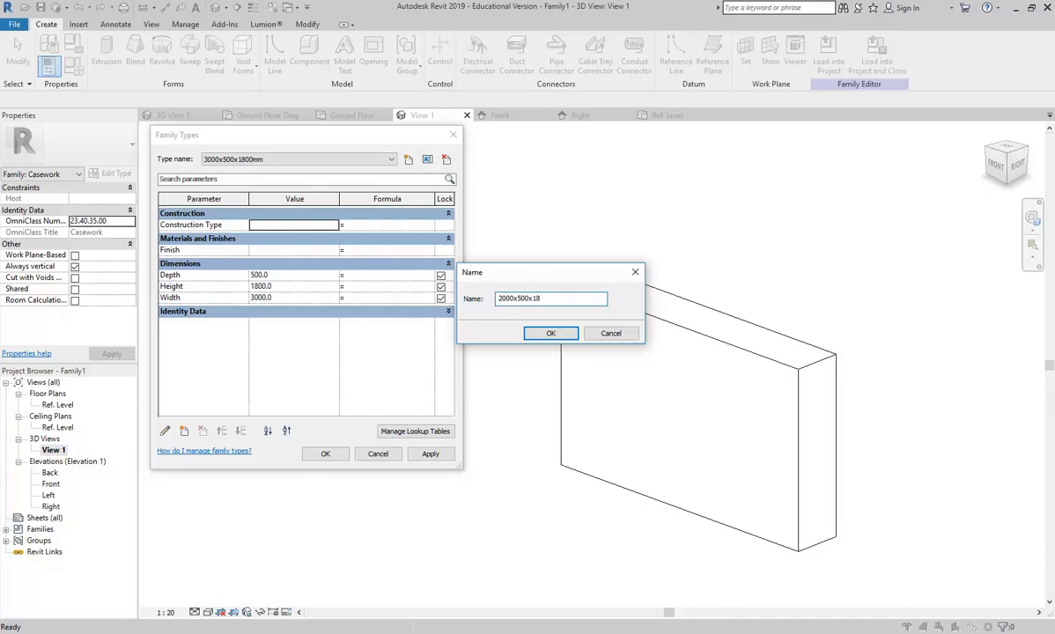
click(556, 337)
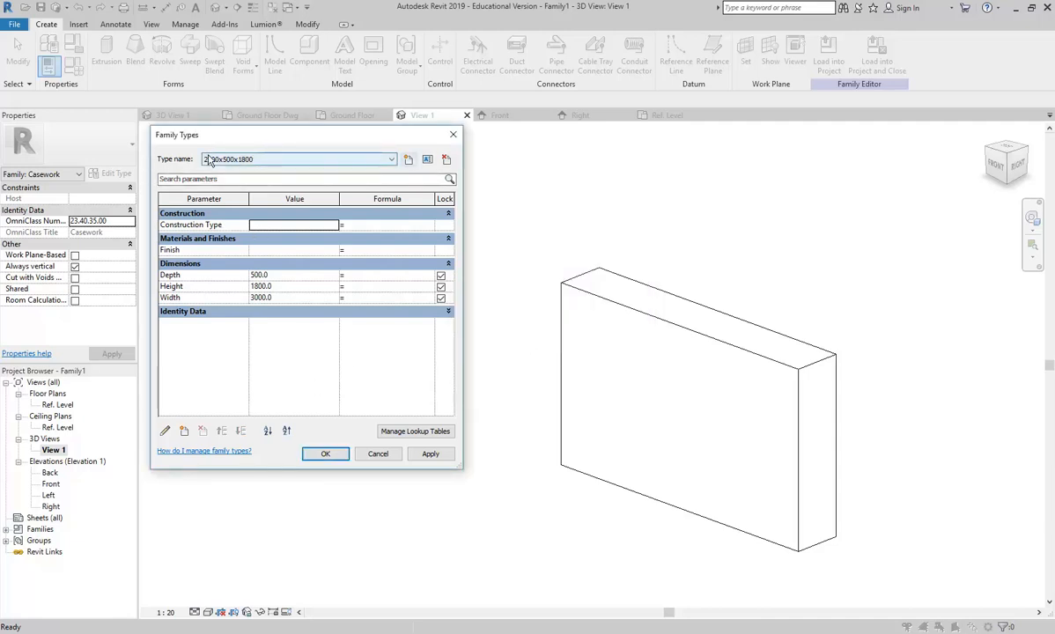
Step: Set the Width of the 2000x500x1800 type to 2000 mm and apply it
click(291, 298)
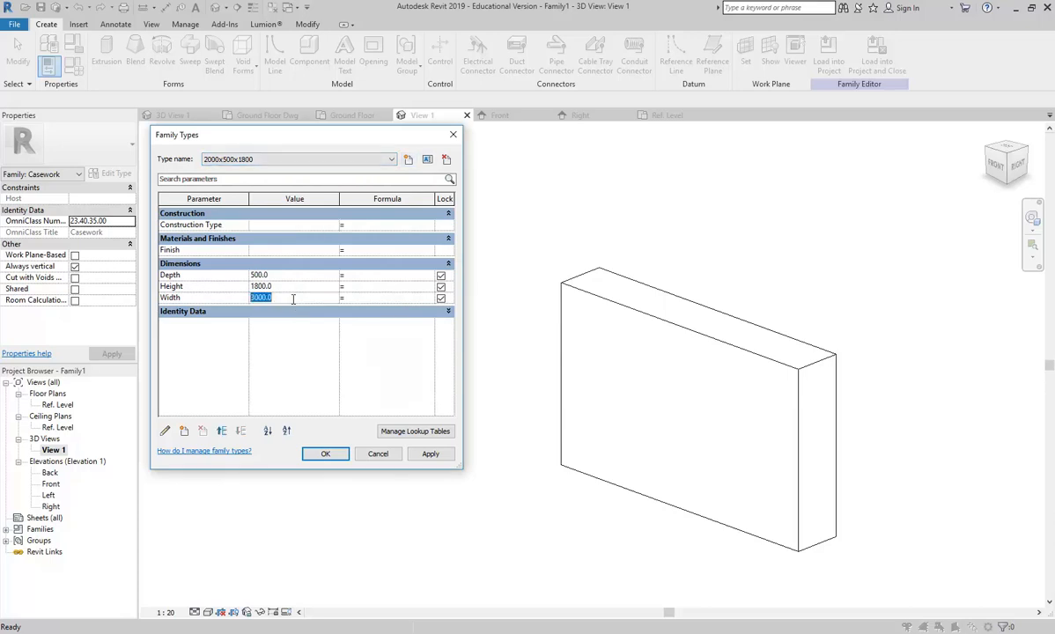
text(2000)
click(294, 286)
click(430, 454)
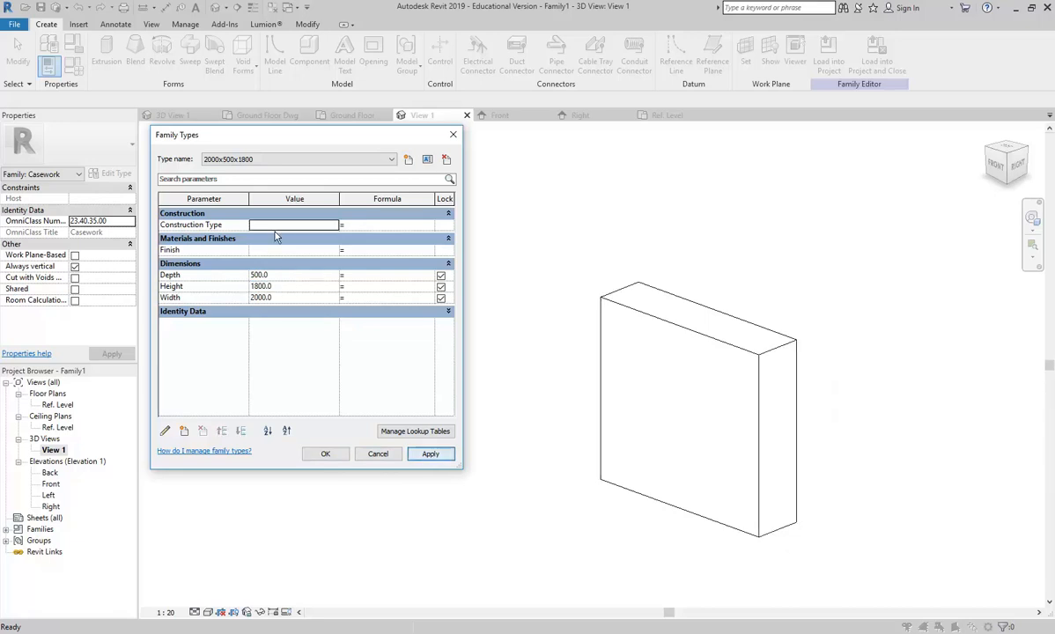
Step: Test both types by applying 3000x500x1800mm and switching back to 2000x500x1800, and accept the family types
click(282, 160)
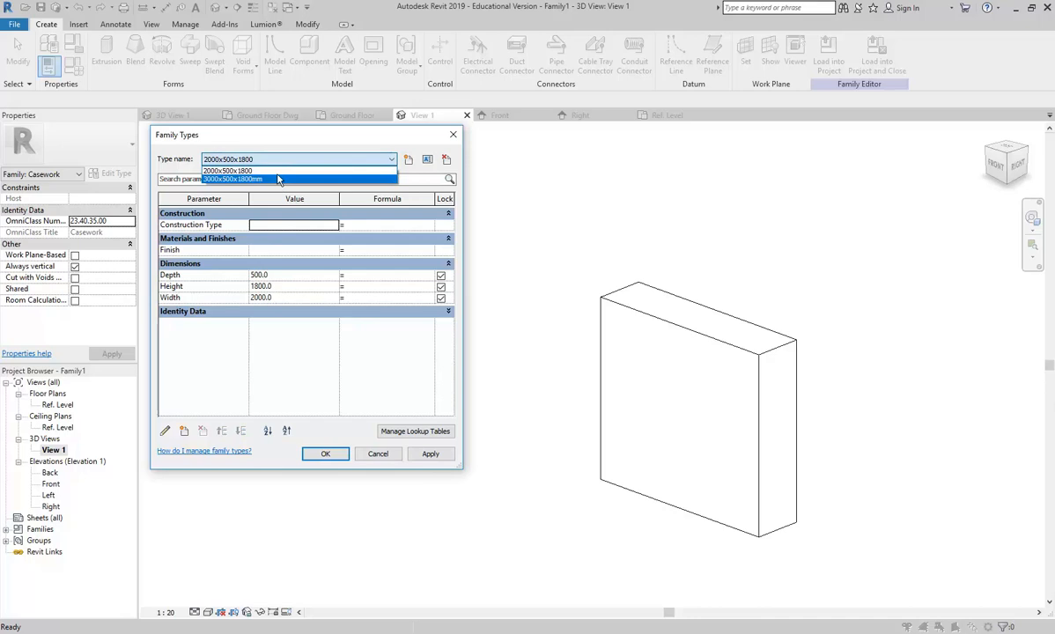
click(259, 179)
click(428, 453)
click(313, 160)
click(264, 168)
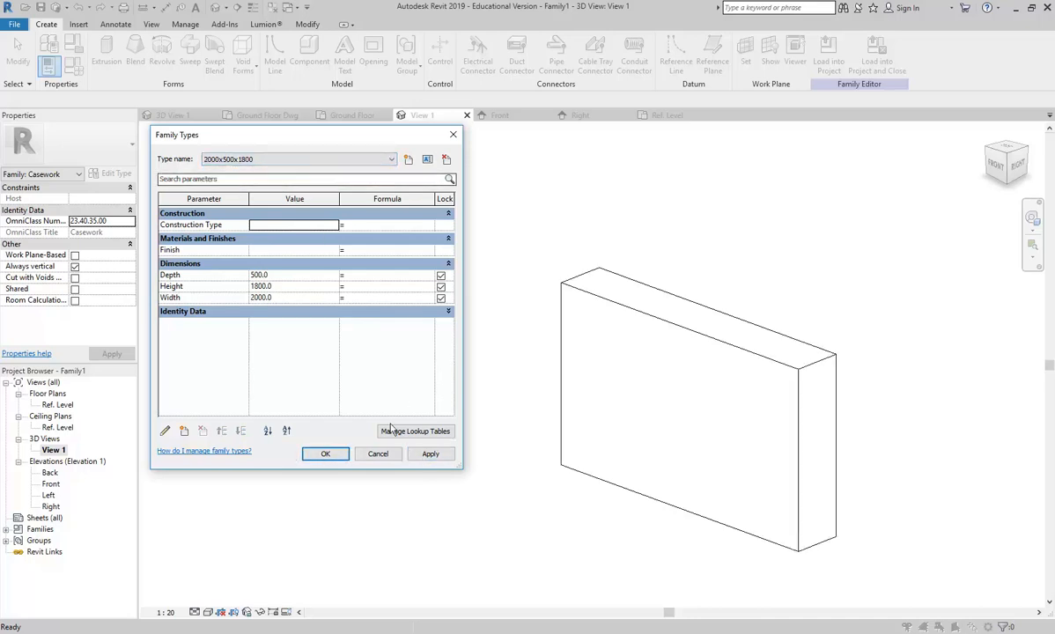
click(431, 454)
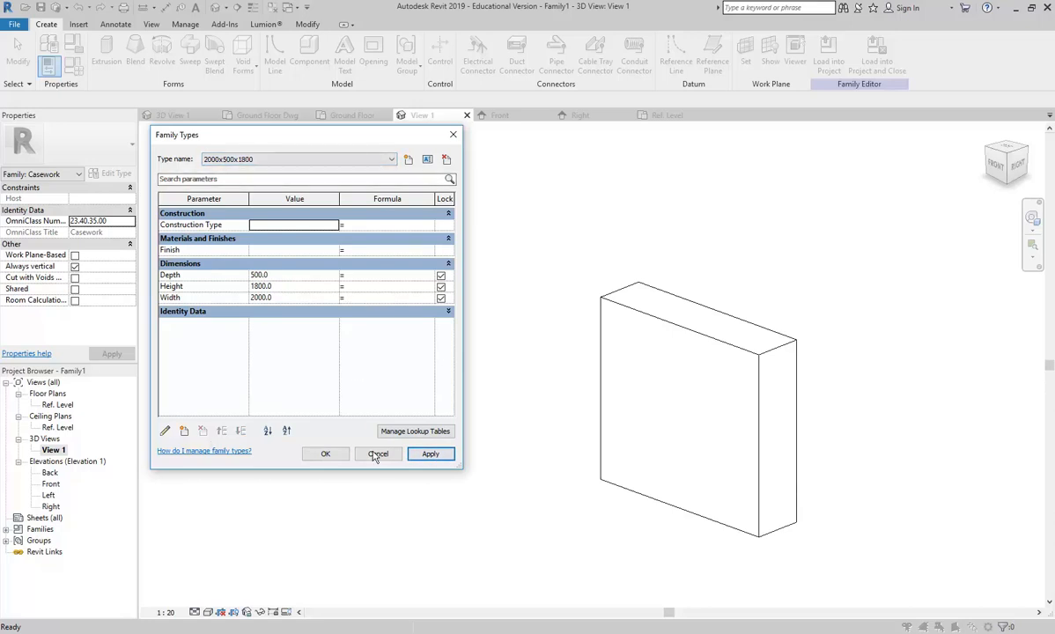
click(331, 456)
Step: Begin saving the model as a family file and browse to the 2019 > 3D & Digital Pres folder on the U: drive
middle_drag(515, 353, 351, 336)
scroll(368, 367, up, 1)
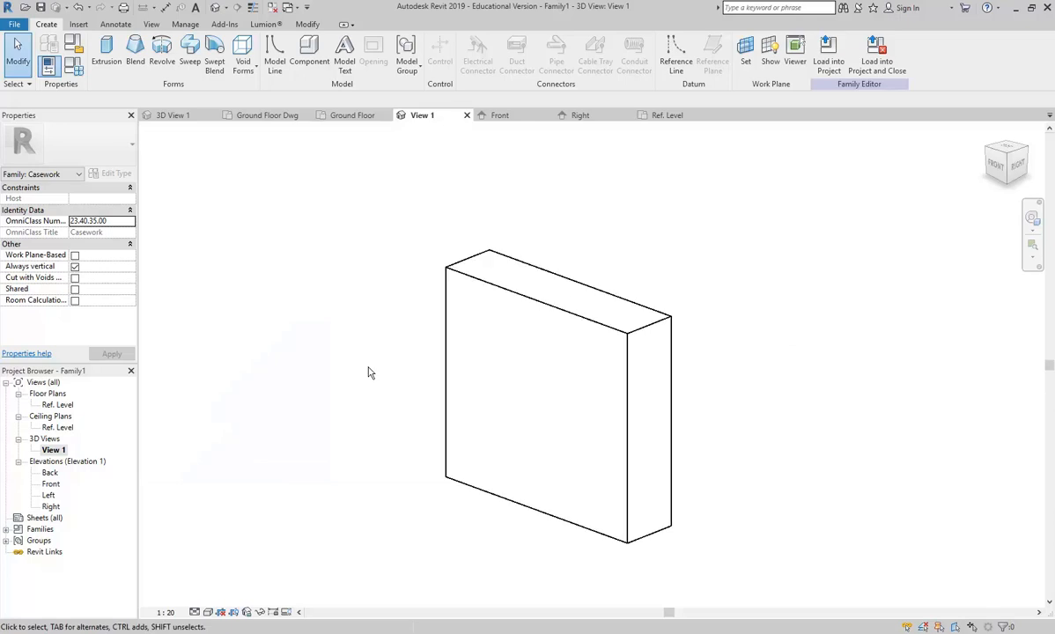
click(14, 23)
click(19, 173)
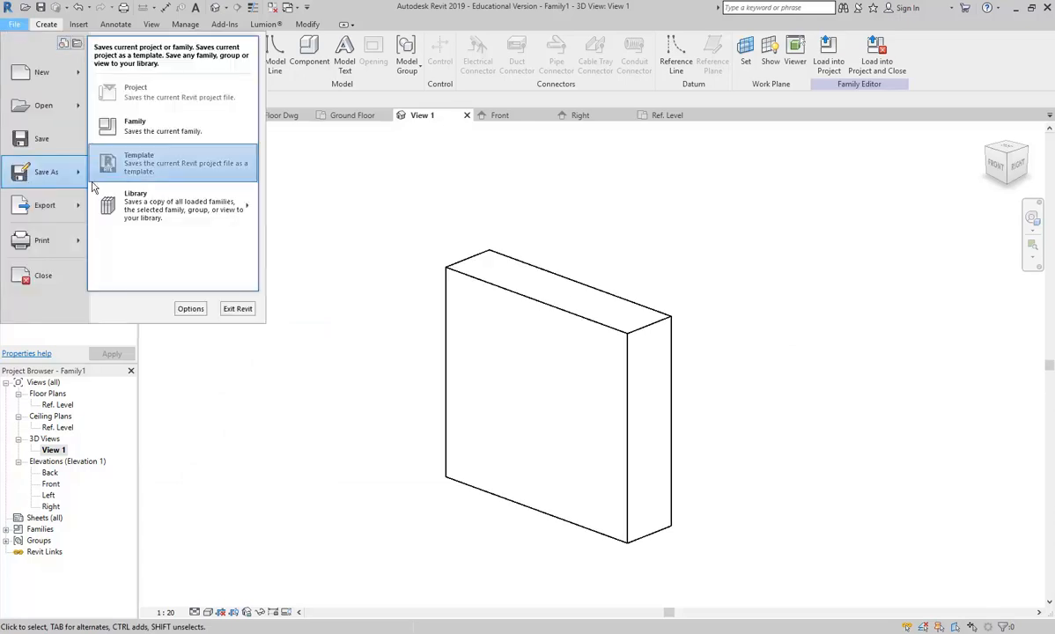
click(145, 121)
click(442, 241)
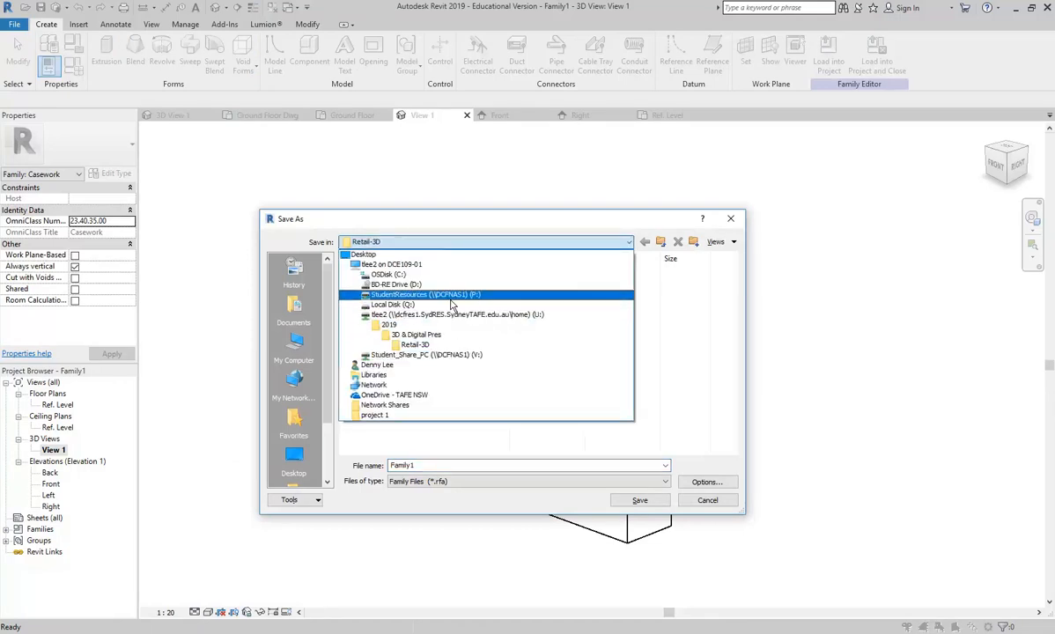
click(452, 294)
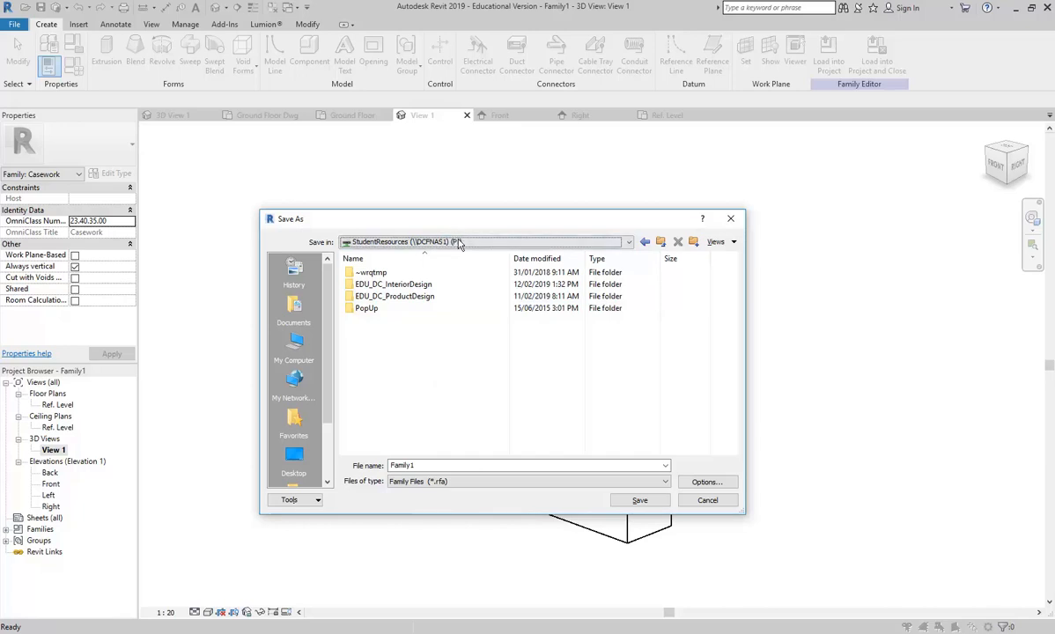
click(458, 241)
click(431, 329)
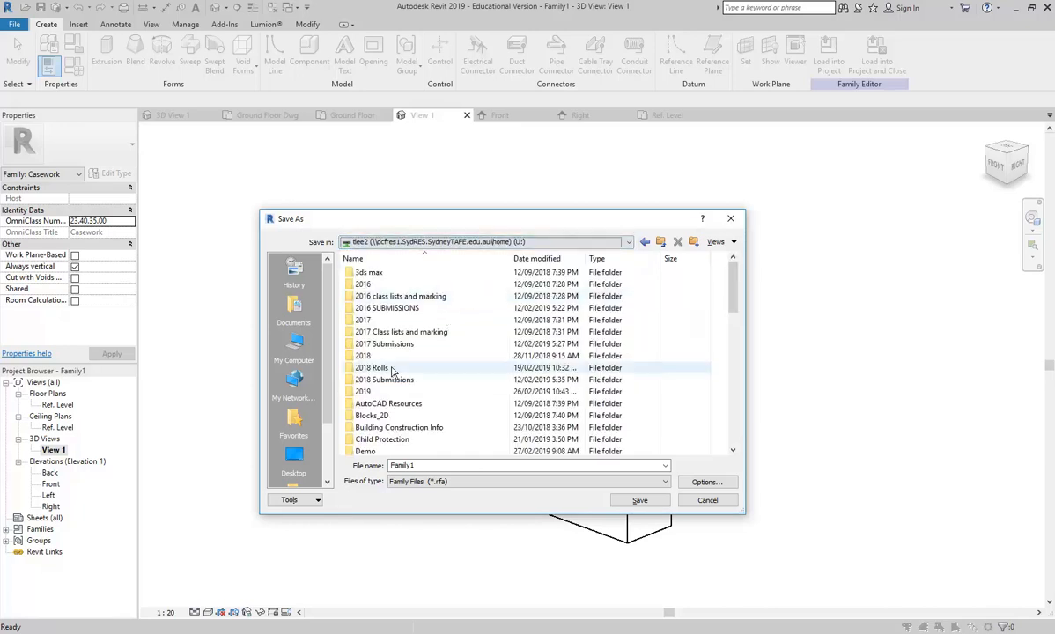
double_click(363, 391)
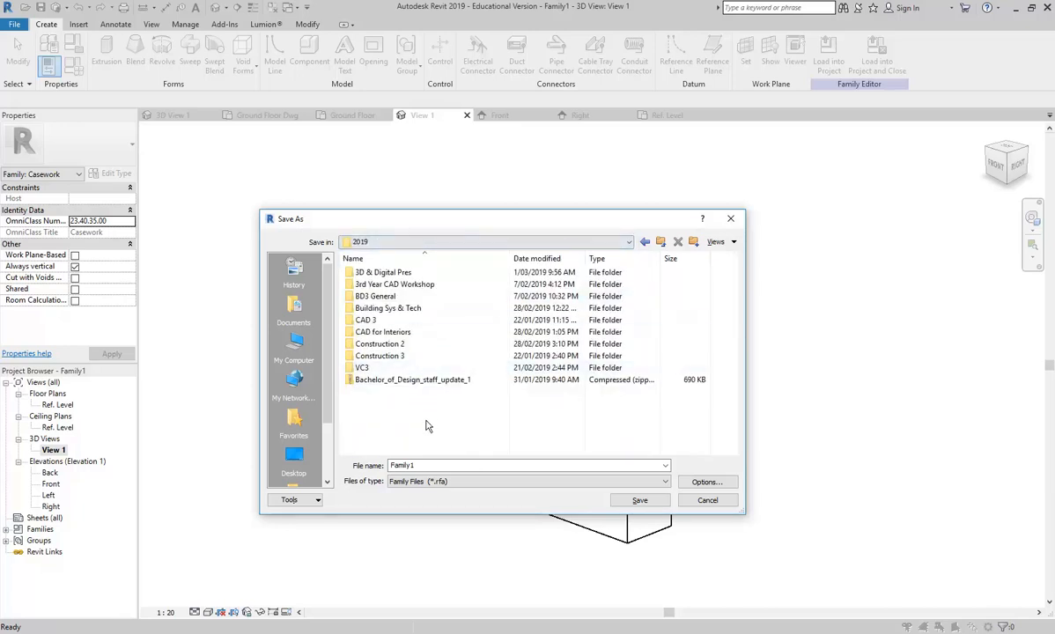
double_click(368, 272)
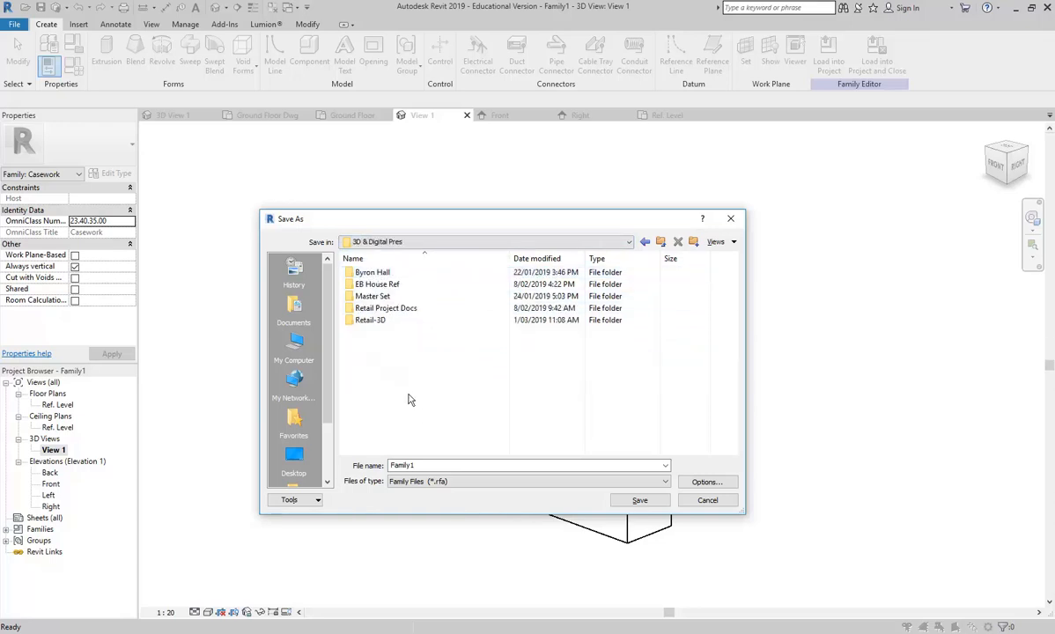
Step: Name the family file Shelf-proxy and save it
double_click(430, 465)
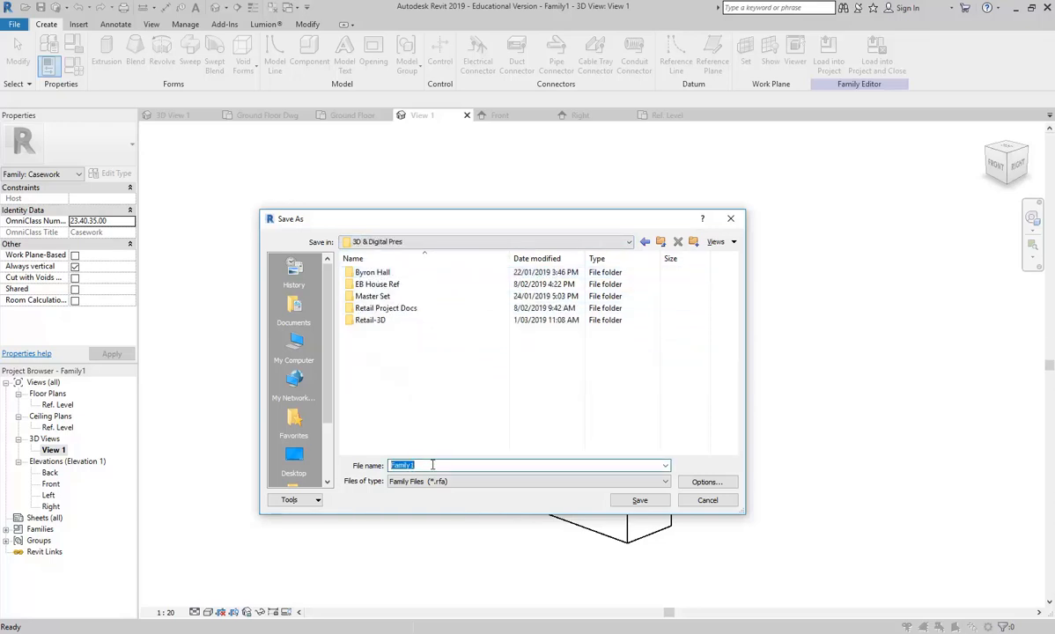
text(s)
click(638, 499)
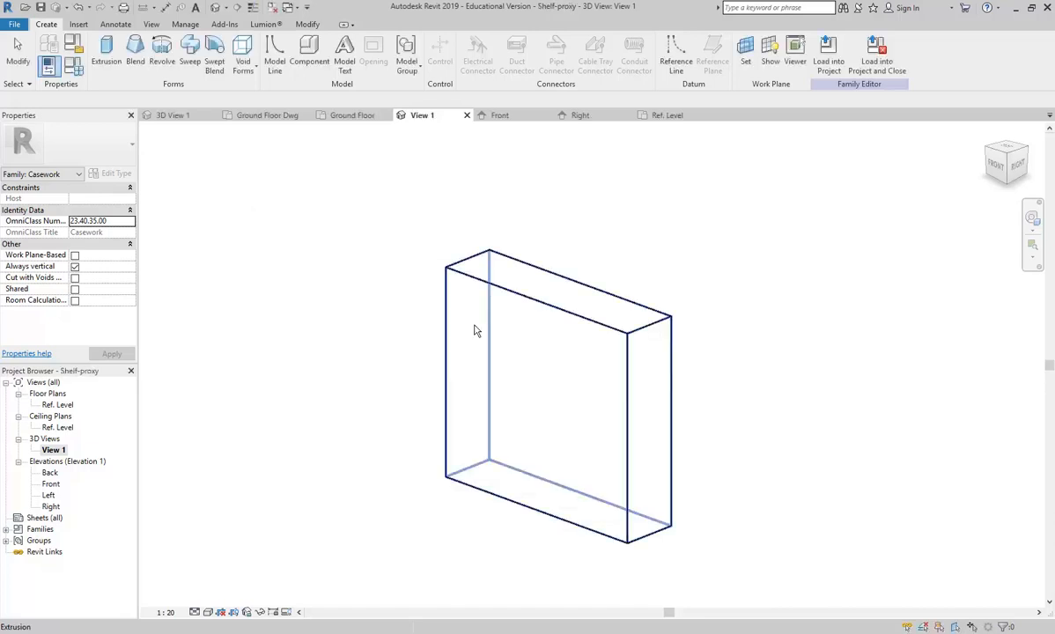
Step: Load Shelf-proxy into the Retail 2019 project and place a 3000x500x1800mm shelf, rotated 180°, against the lower wall at its right corner
click(821, 55)
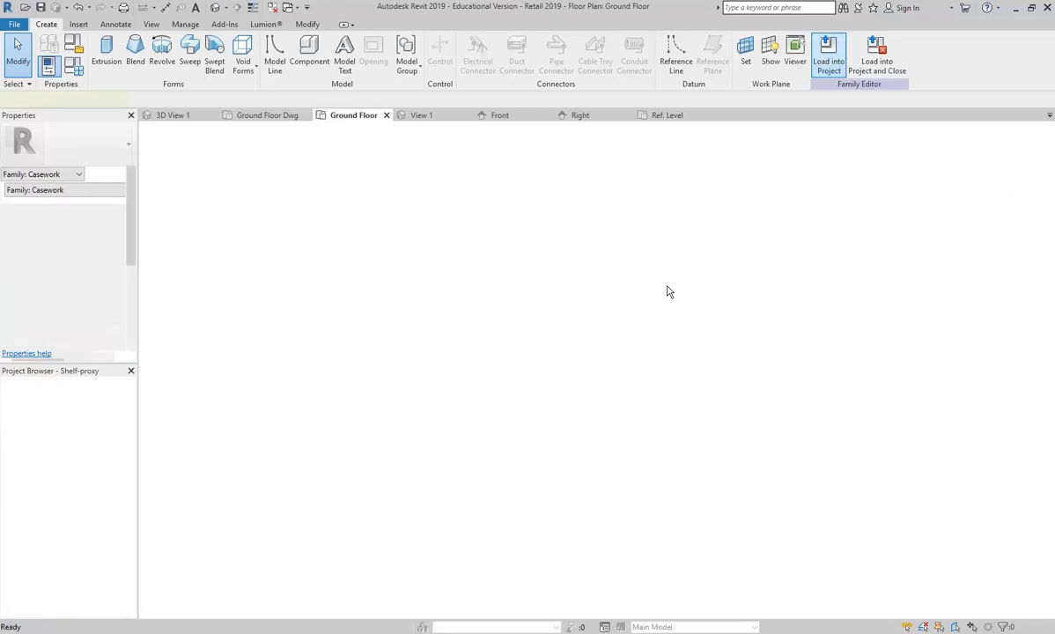
scroll(718, 391, up, 2)
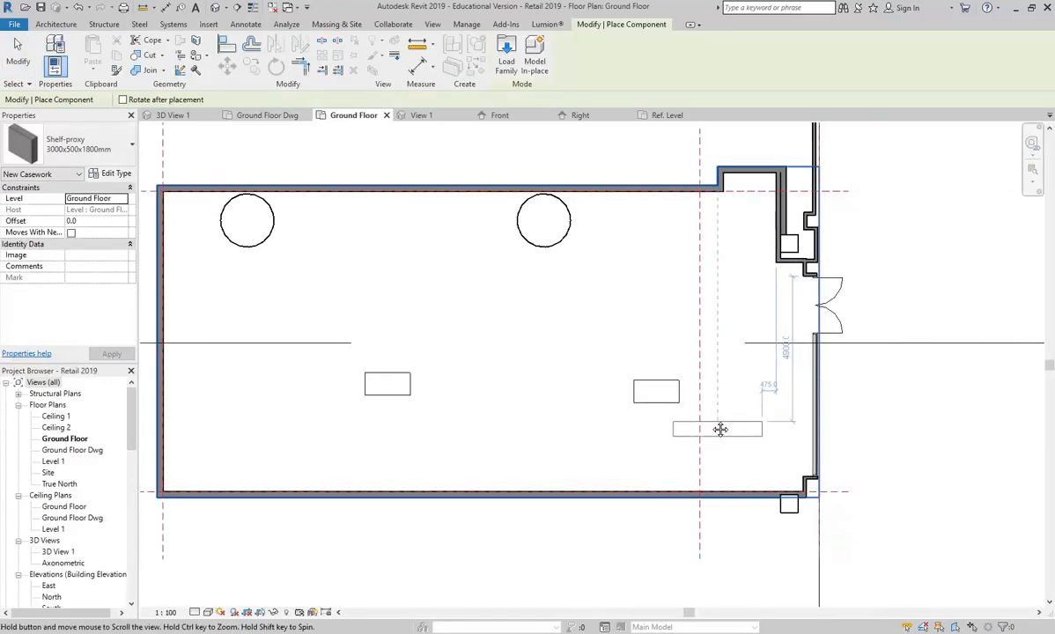
scroll(644, 370, up, 4)
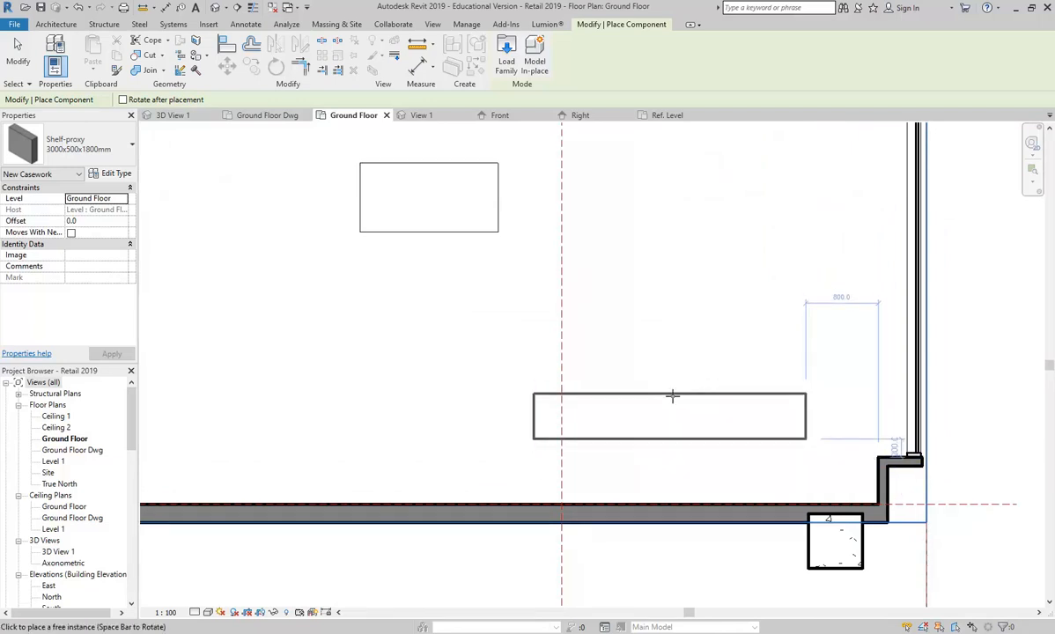
key(space)
key(space)
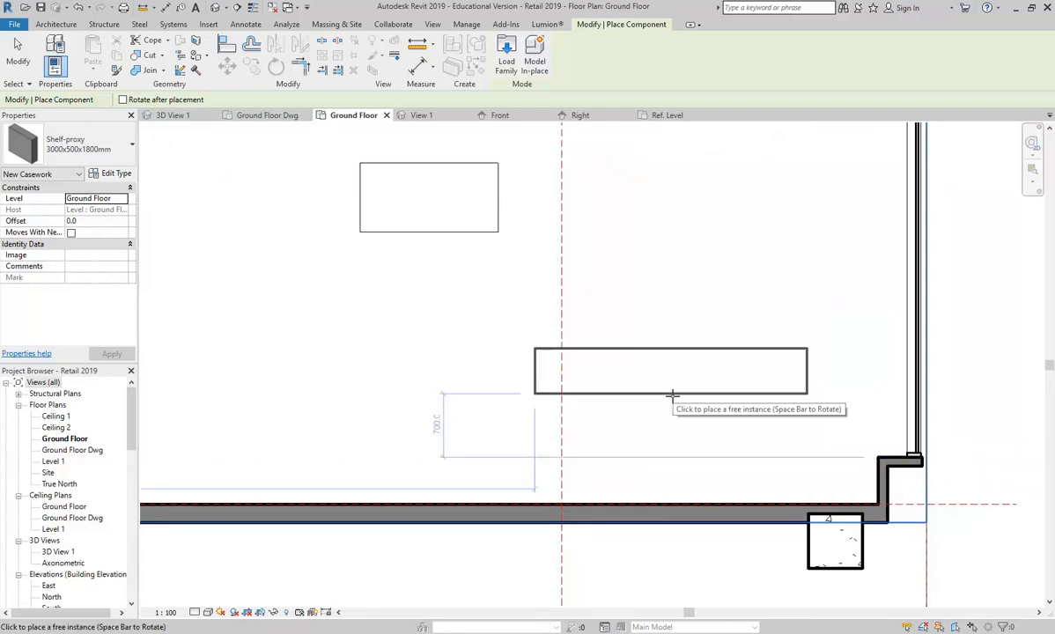
scroll(674, 399, up, 5)
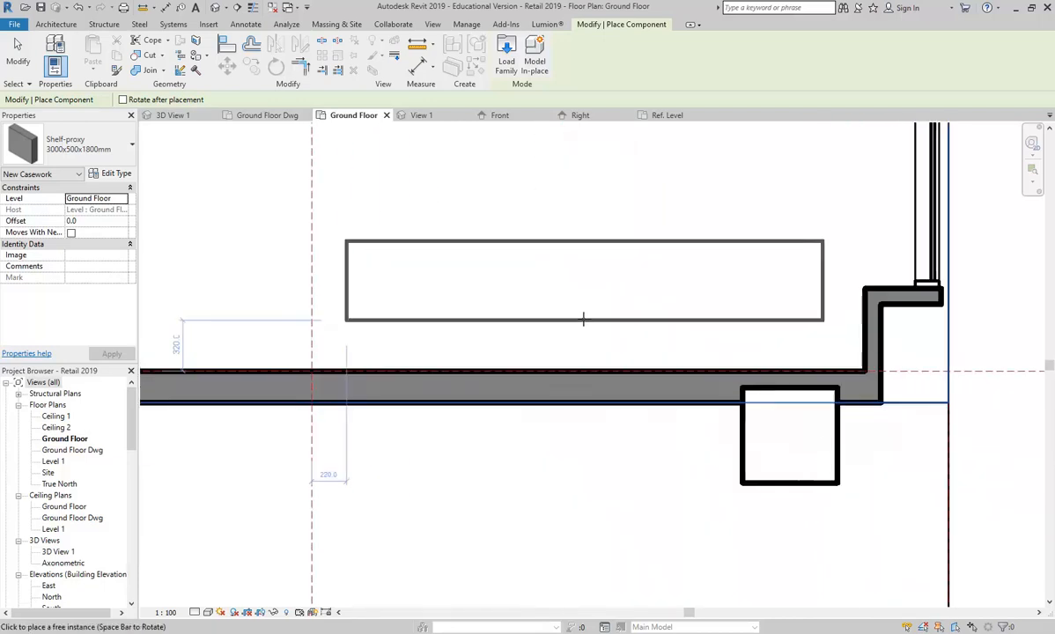
scroll(583, 320, up, 1)
middle_drag(600, 368, 551, 404)
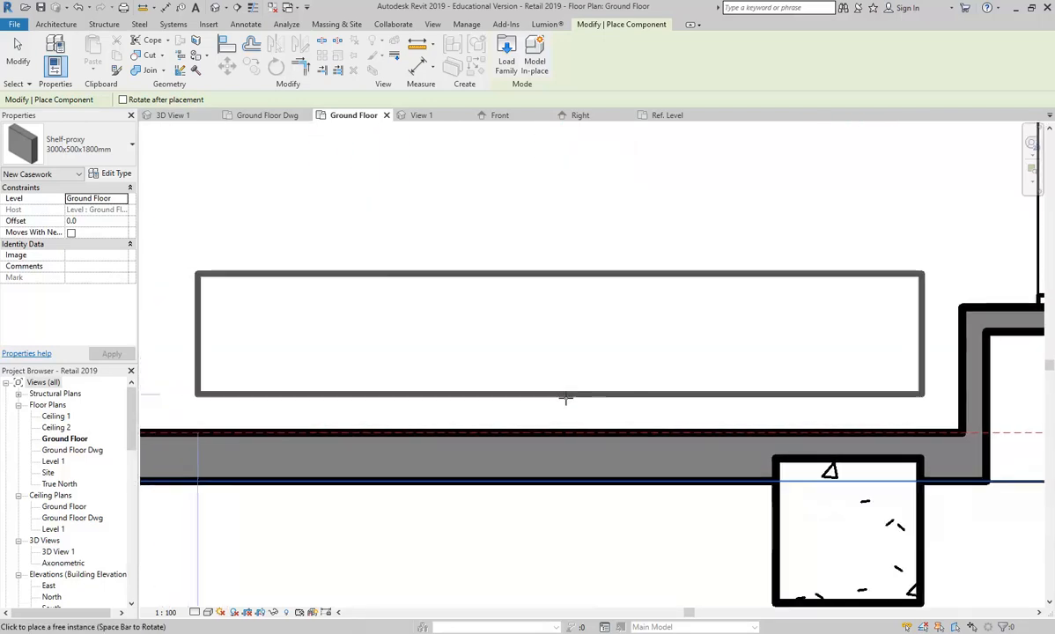
click(600, 433)
Step: Place a 2000x500x1800 Shelf-proxy against the lower wall, to the left of the first shelf, and end the placement
scroll(534, 336, down, 3)
middle_drag(534, 336, 674, 401)
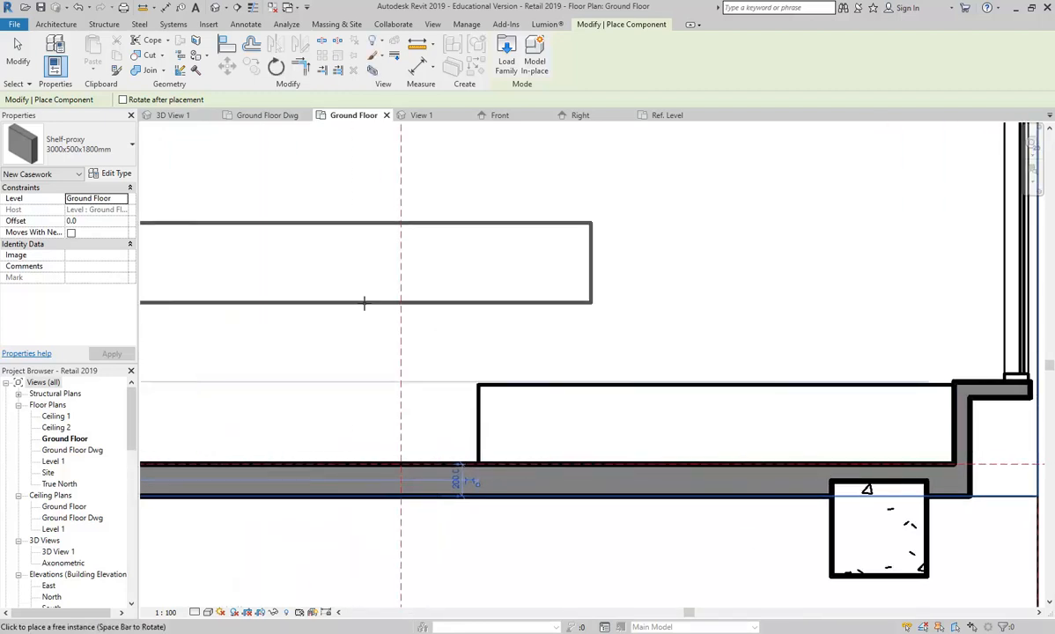
scroll(375, 315, down, 1)
middle_drag(377, 318, 714, 343)
scroll(714, 343, up, 1)
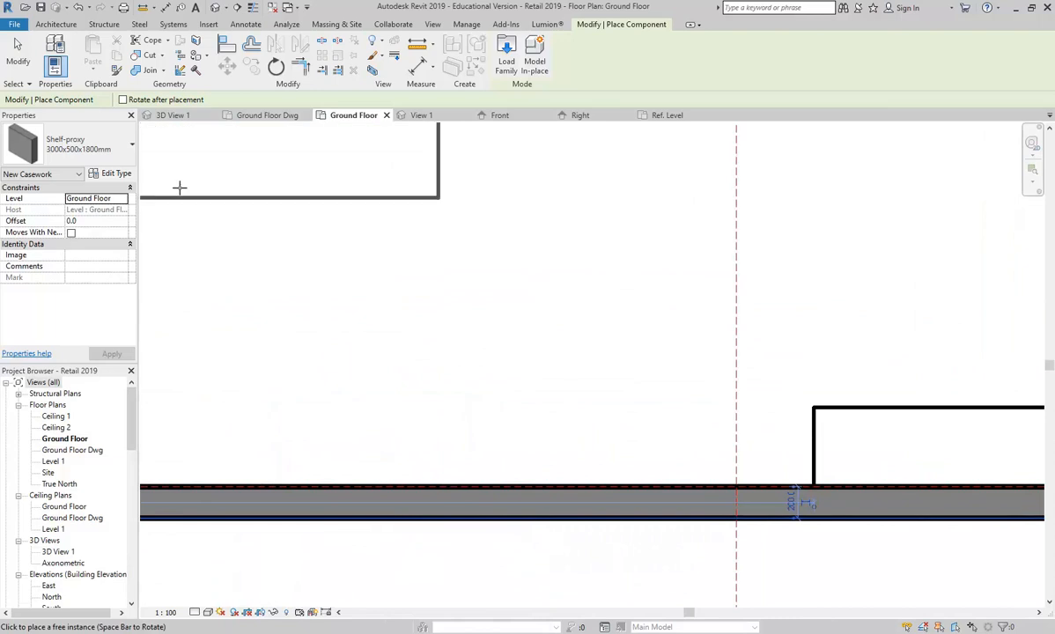
click(81, 150)
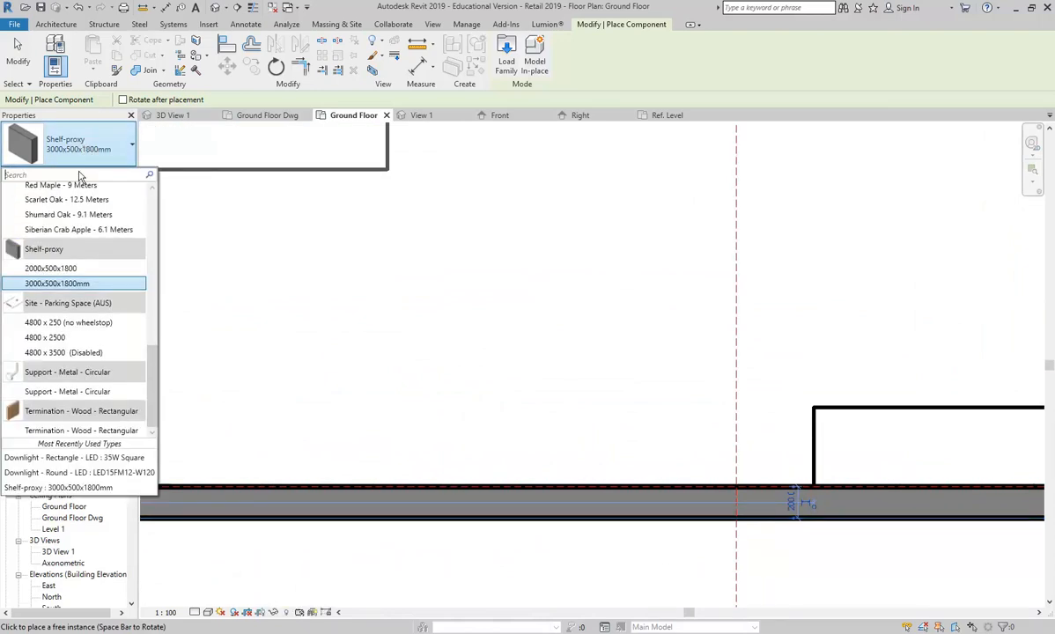
click(52, 270)
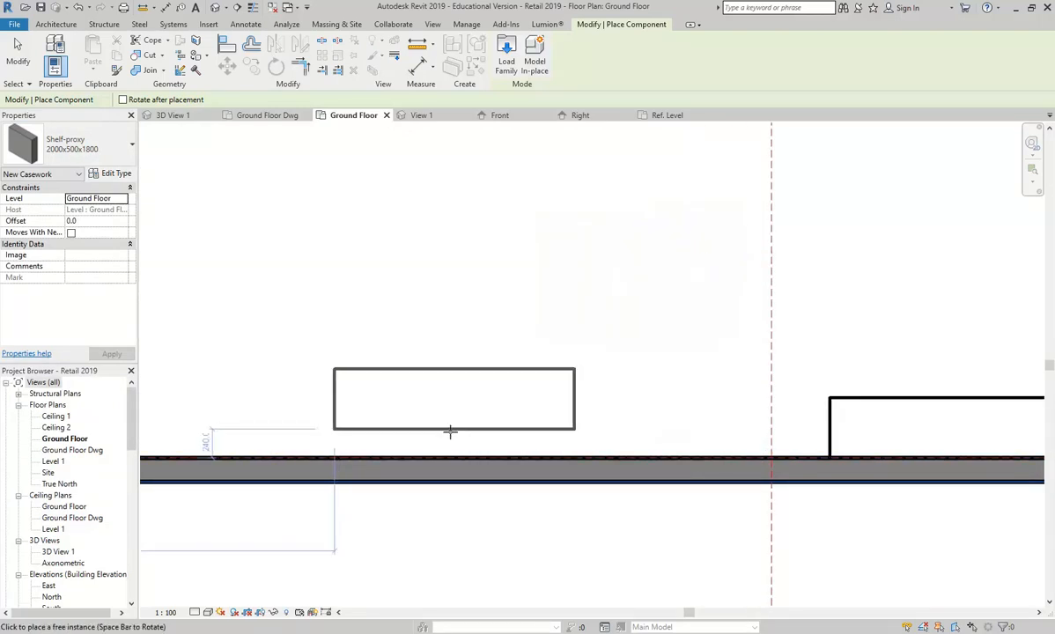
click(426, 457)
right_click(389, 295)
click(415, 306)
right_click(413, 294)
click(426, 301)
Step: Place a free-standing 2000x500x1800 Shelf-proxy directly above the same-size shelf on the lower wall, about 2200 mm away from it
scroll(397, 300, down, 4)
middle_drag(397, 300, 586, 388)
scroll(526, 381, down, 4)
middle_drag(489, 388, 530, 407)
scroll(547, 406, up, 2)
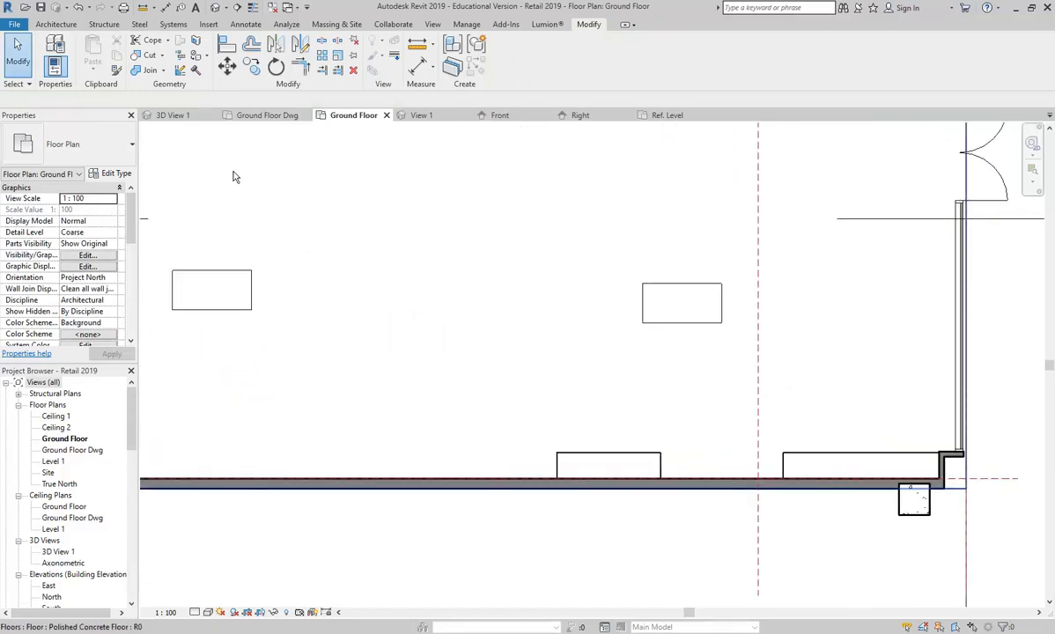
middle_drag(358, 211, 218, 220)
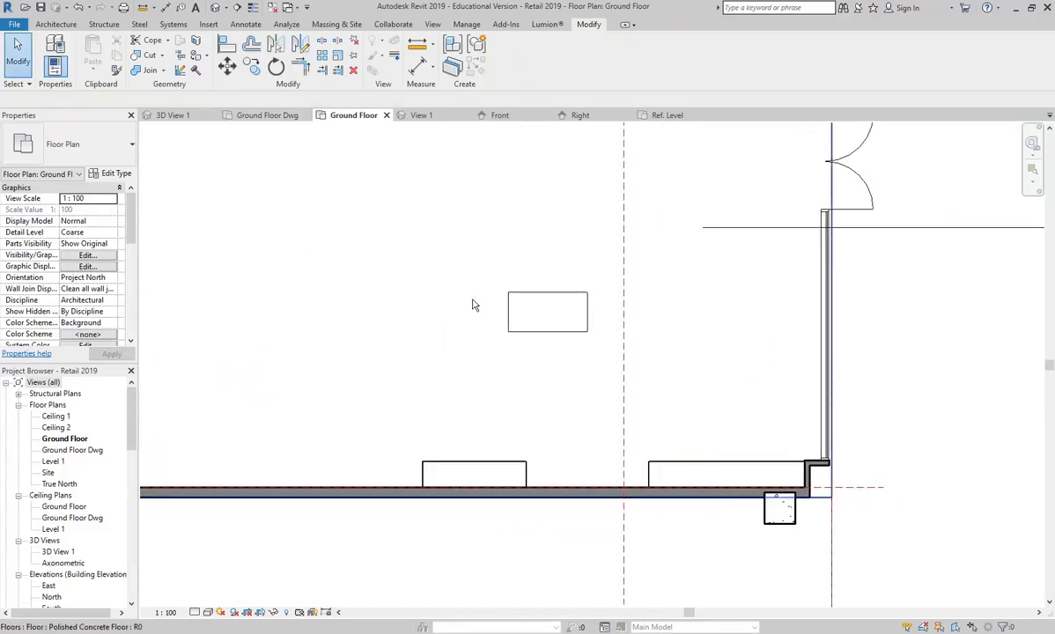
click(56, 23)
click(48, 44)
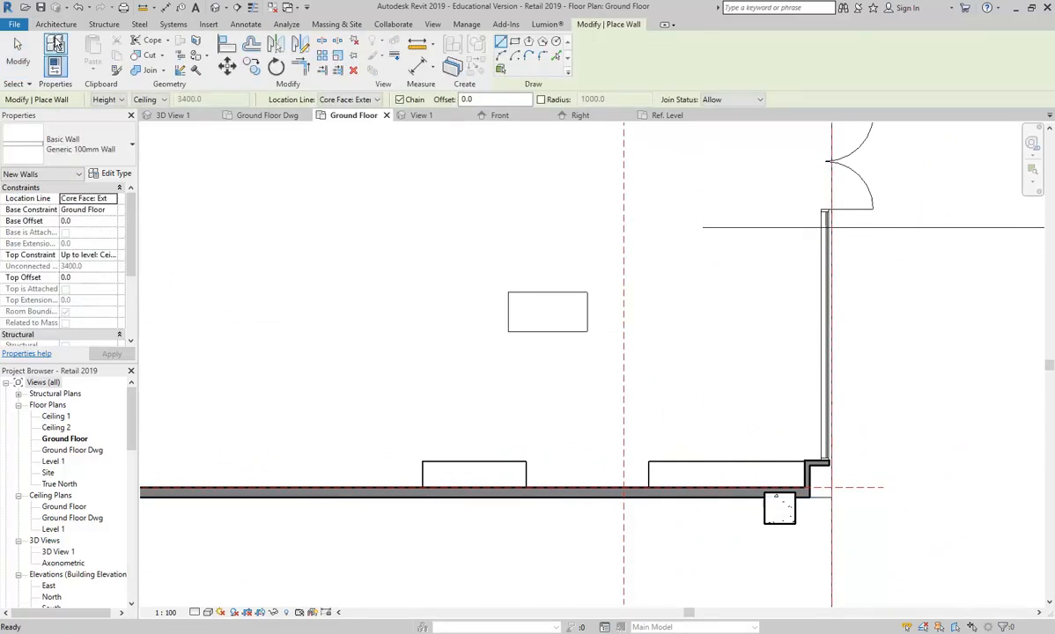
key(Escape)
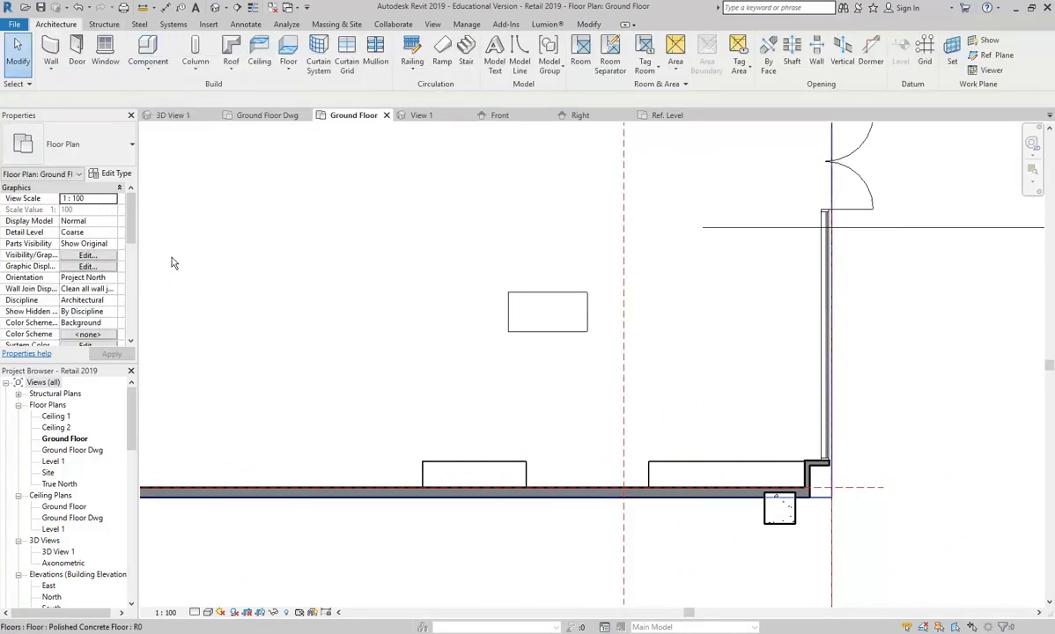
click(143, 46)
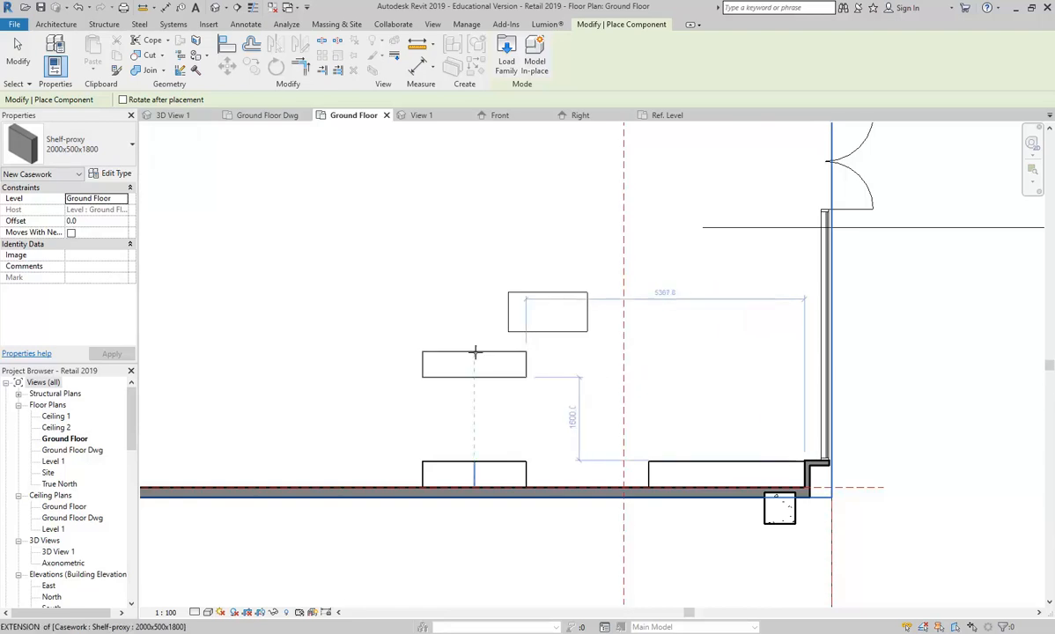
scroll(470, 308, up, 3)
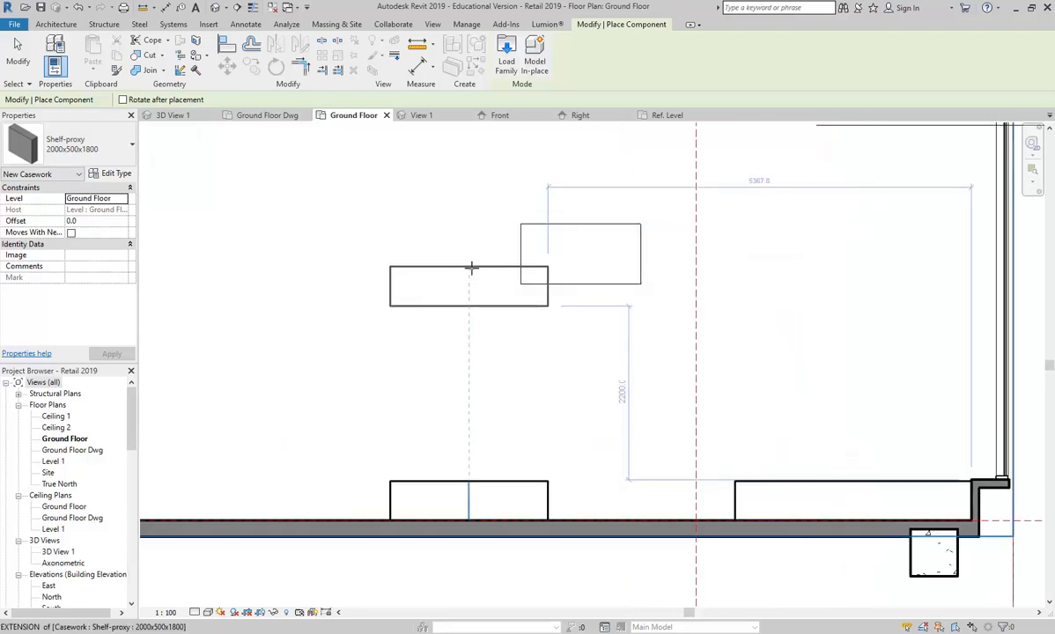
click(471, 268)
Step: Place a 3000x500x1800mm Shelf-proxy to the right of the free-standing shelf, level with it, and end the placement
middle_drag(736, 296, 484, 299)
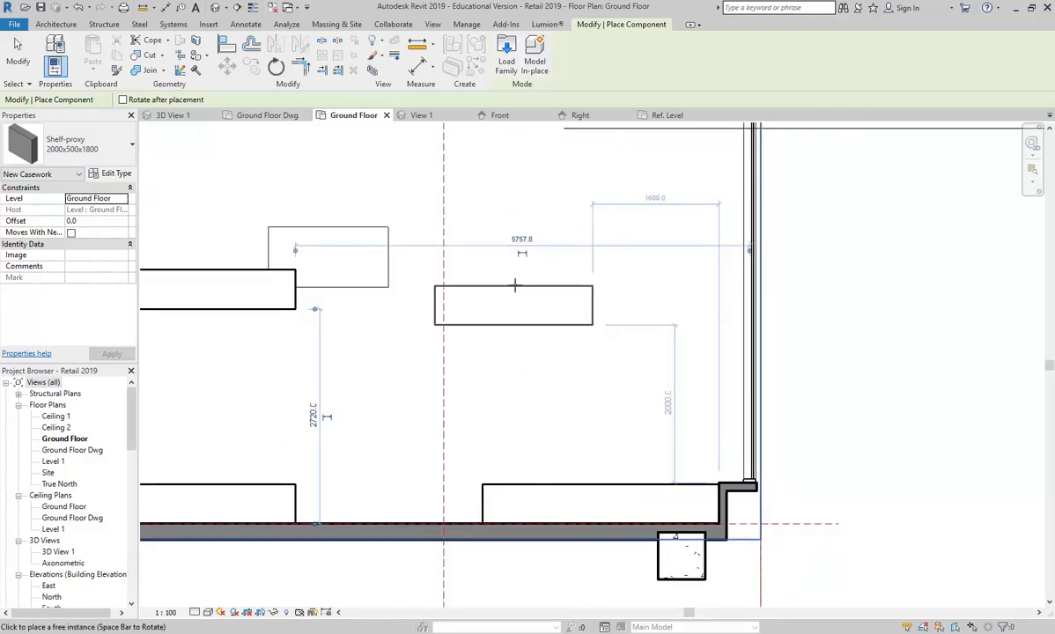
click(53, 142)
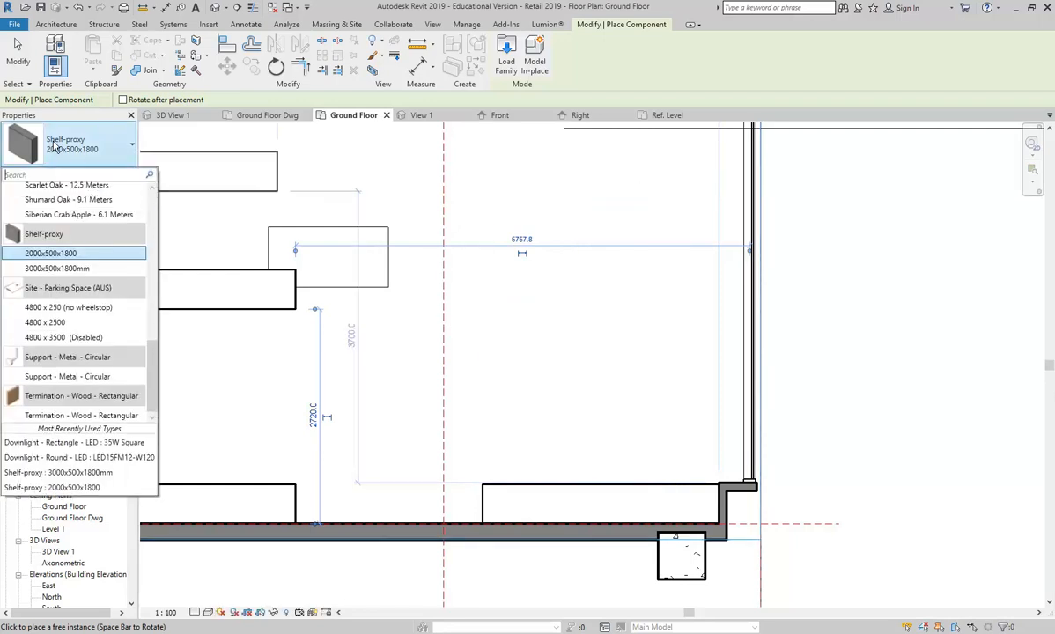
click(62, 269)
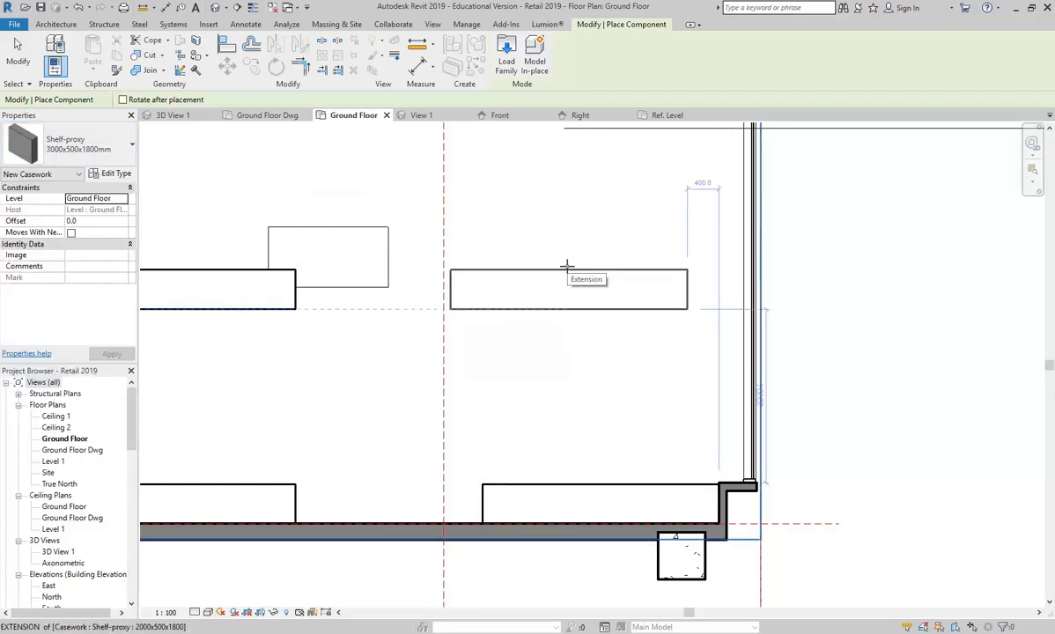
right_click(560, 170)
click(588, 176)
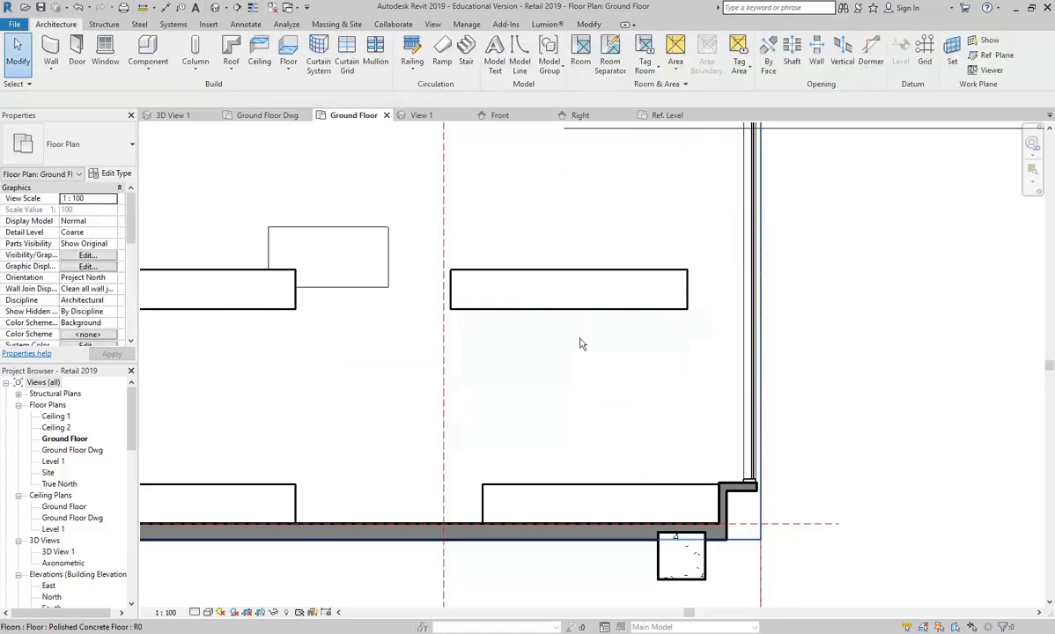
Step: Align the left edge of the free-standing 3000 mm shelf with the left edge of the 3000 mm shelf on the lower wall
click(589, 24)
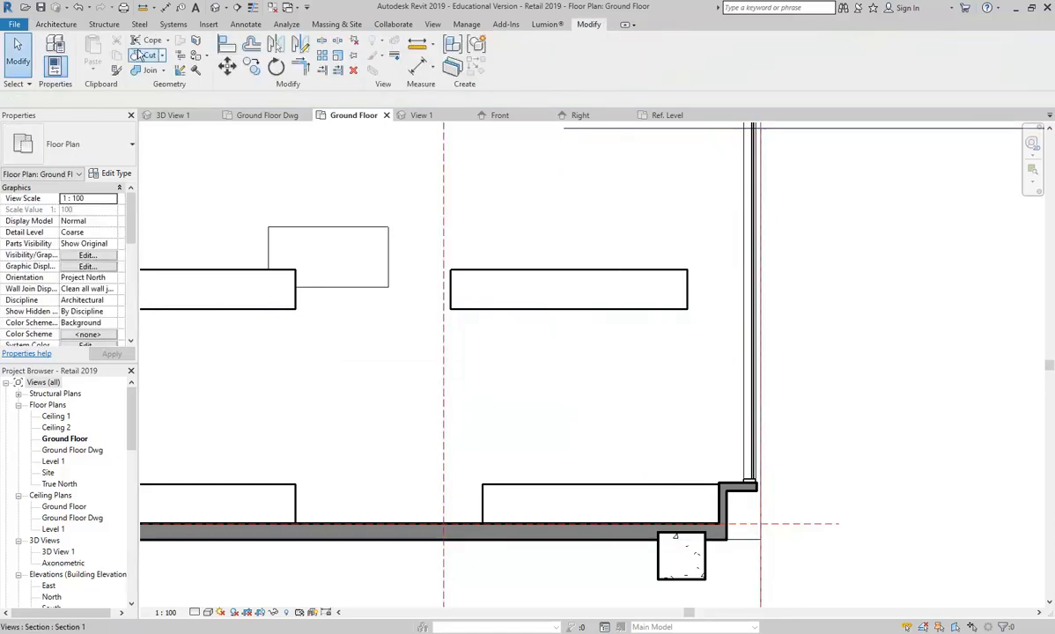
click(231, 44)
click(483, 500)
click(451, 300)
right_click(306, 164)
right_click(319, 163)
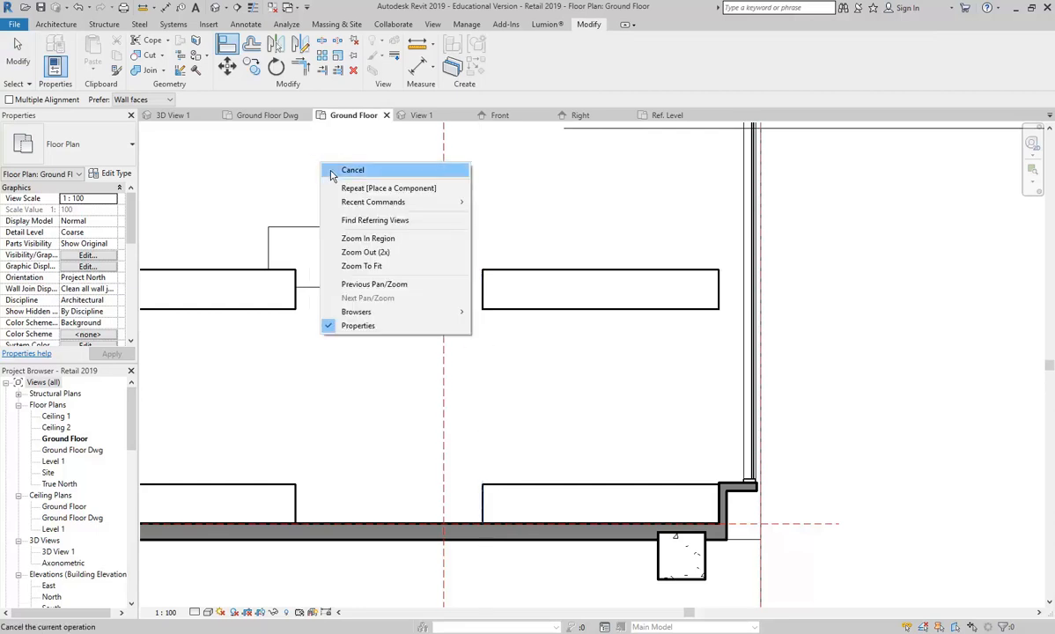
click(345, 169)
Step: Delete the desk that overlaps the free-standing 2000 mm shelf in the Ground Floor plan
scroll(438, 265, down, 2)
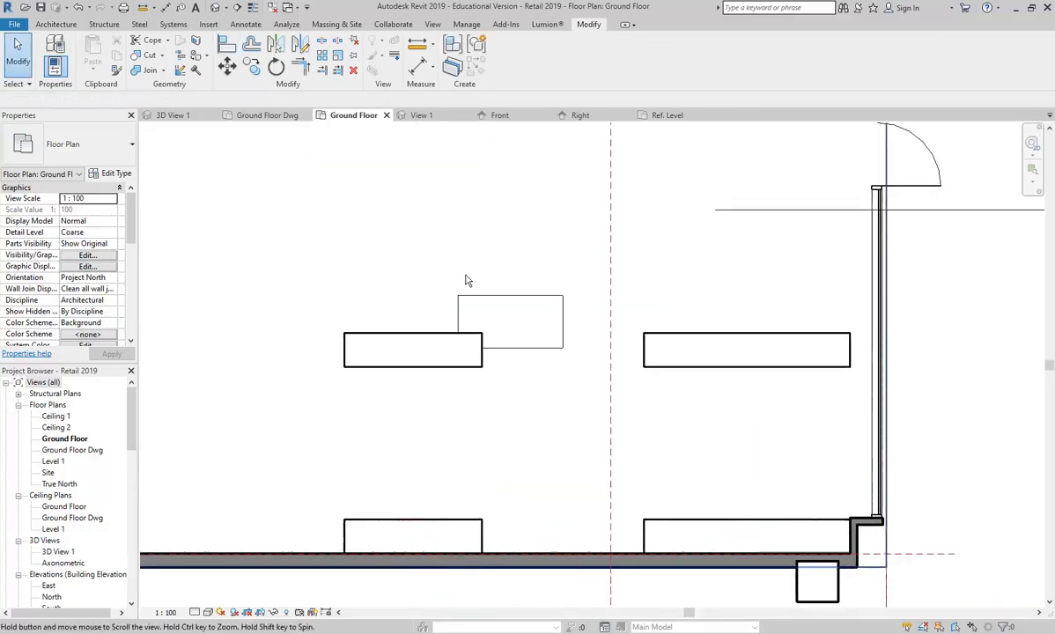
click(478, 299)
key(Delete)
scroll(365, 265, down, 2)
middle_drag(373, 281, 545, 405)
middle_drag(375, 355, 295, 298)
middle_drag(361, 306, 223, 210)
scroll(332, 283, up, 1)
middle_drag(295, 235, 316, 287)
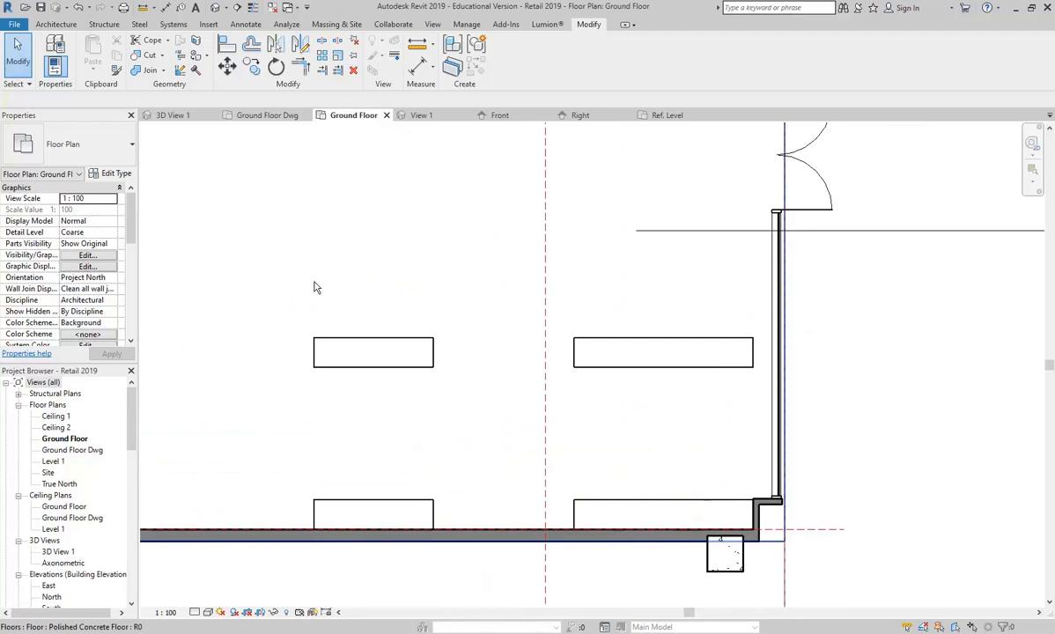
Step: Open 3D View 1, select the free-standing 2000x500x1800 shelf and open its family for editing
double_click(58, 551)
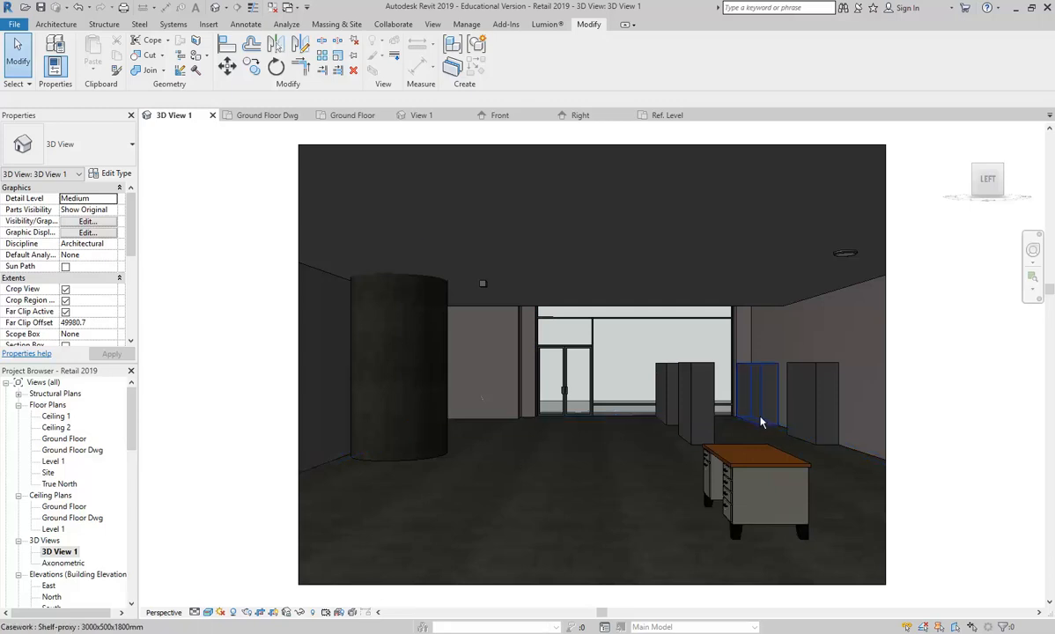
click(690, 379)
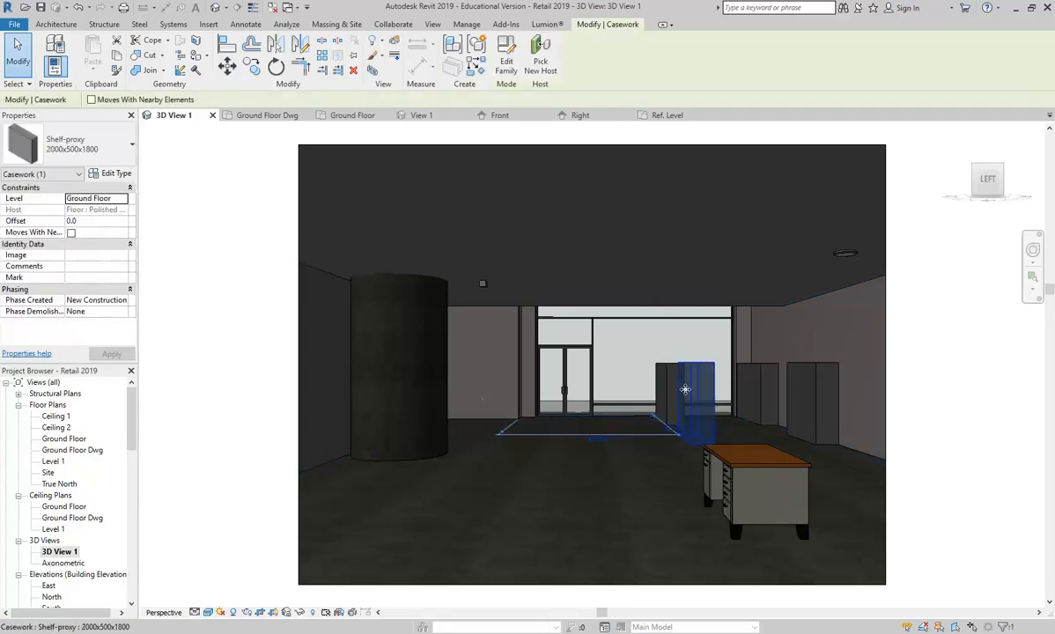
click(506, 60)
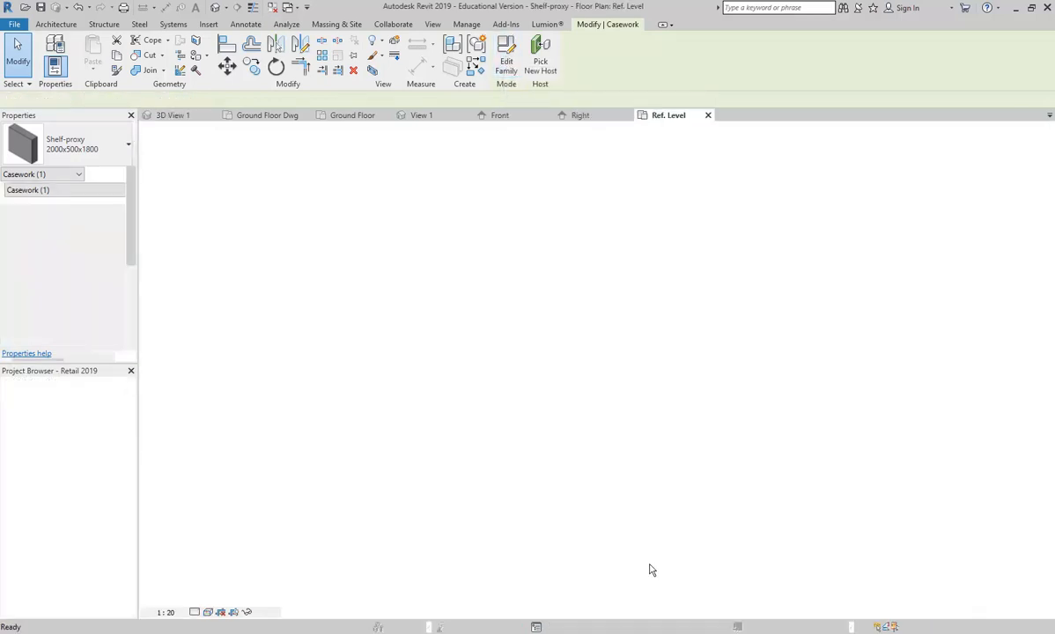
Step: Examine the shelf family's extrusion in View 1 and the Ref. Level plan, and open the Front elevation
double_click(54, 450)
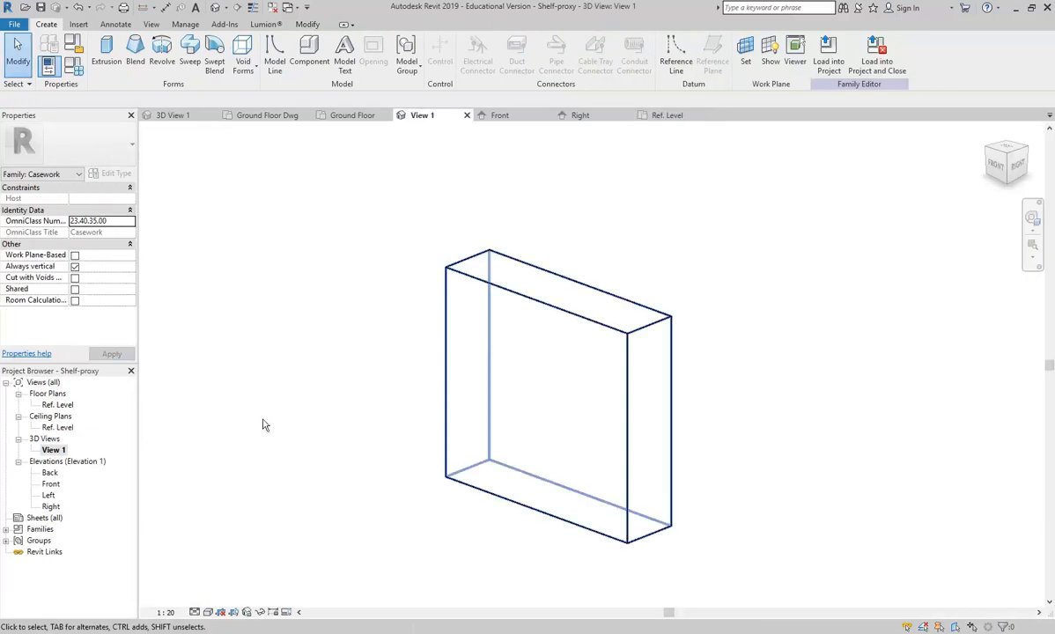
click(530, 346)
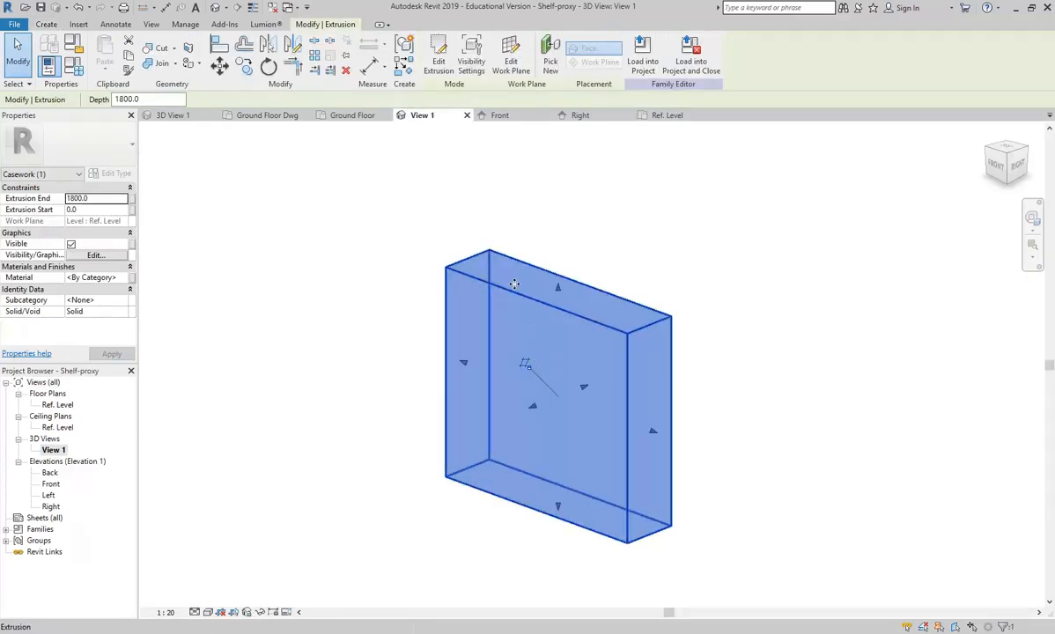
key(Escape)
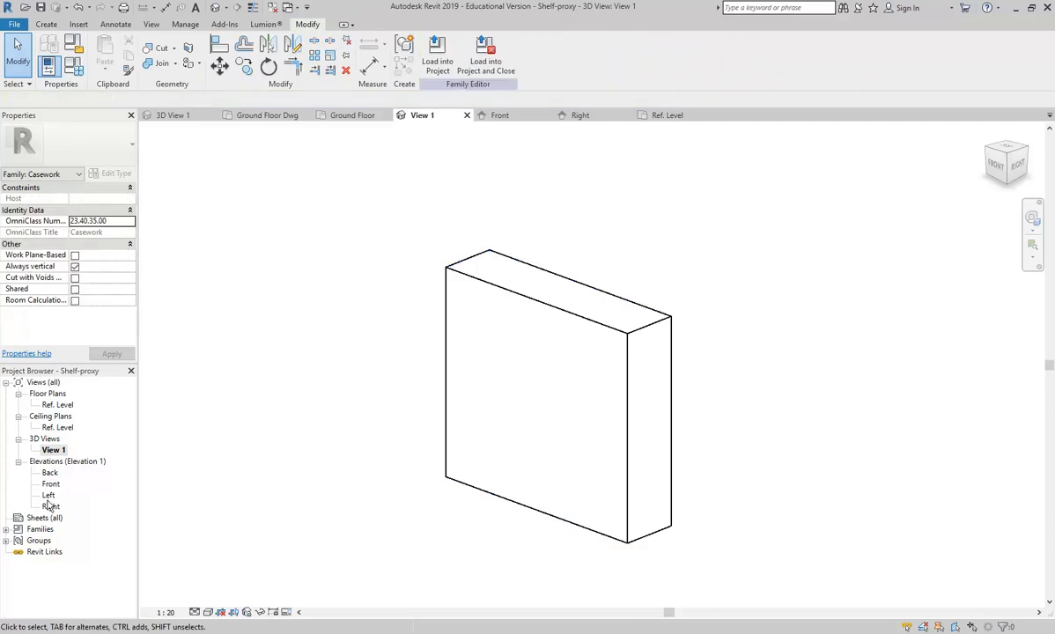
double_click(56, 404)
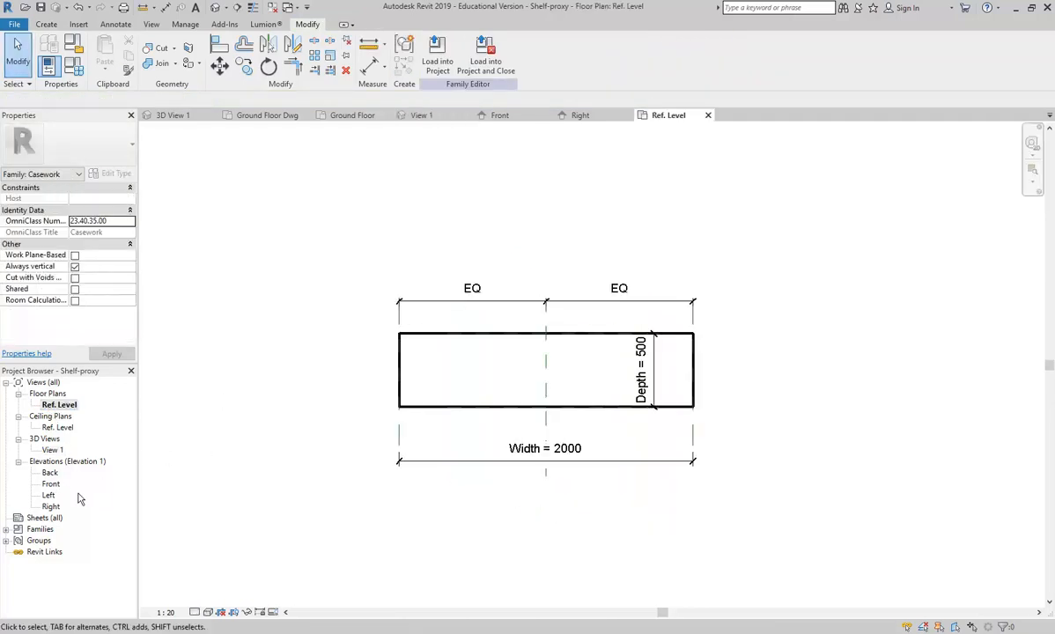
double_click(45, 485)
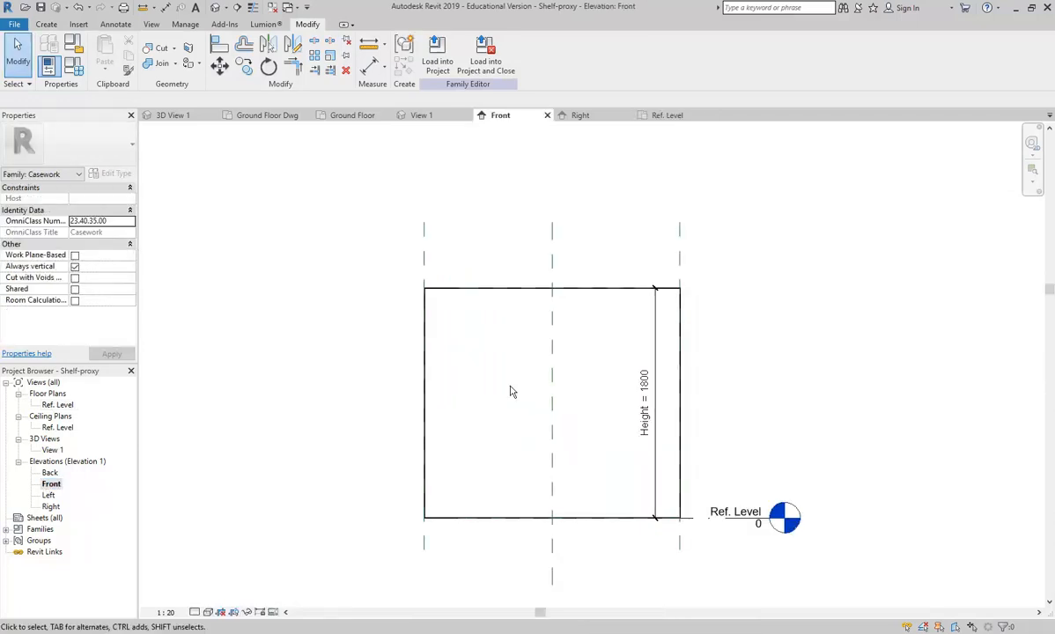
scroll(429, 333, up, 2)
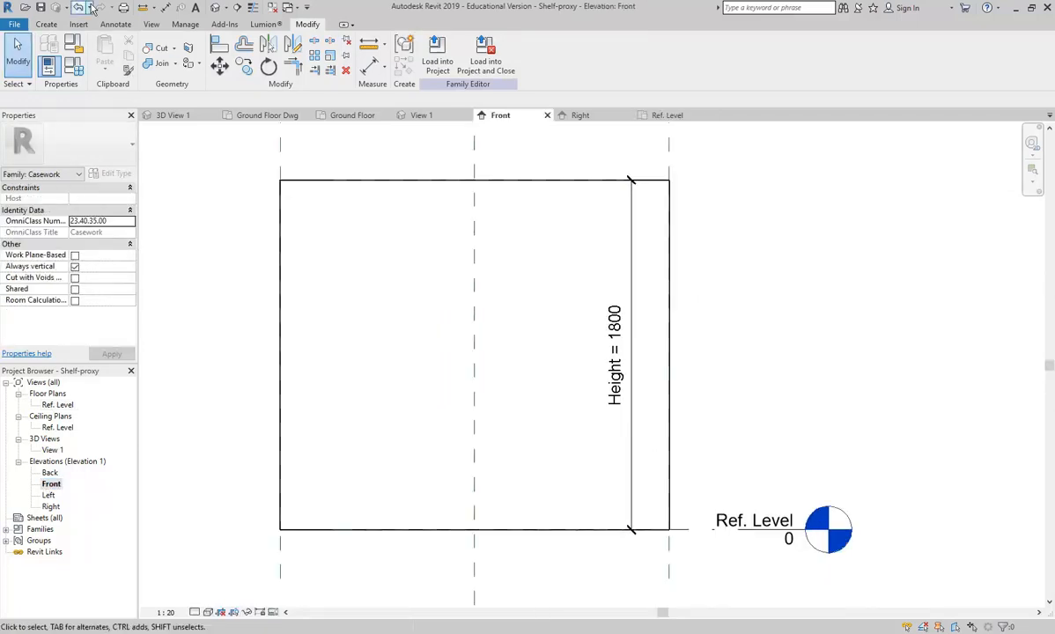
Step: Start a void extrusion and sketch a rectangle about 1820 x 680 mm in the upper part of the shelf's front face
click(46, 24)
click(243, 54)
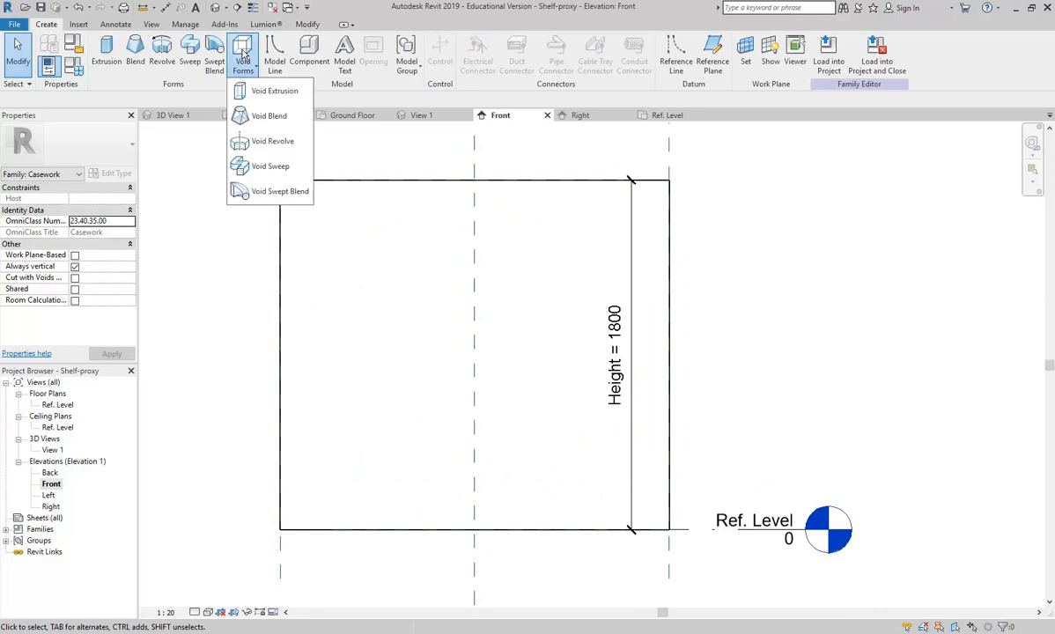
click(256, 90)
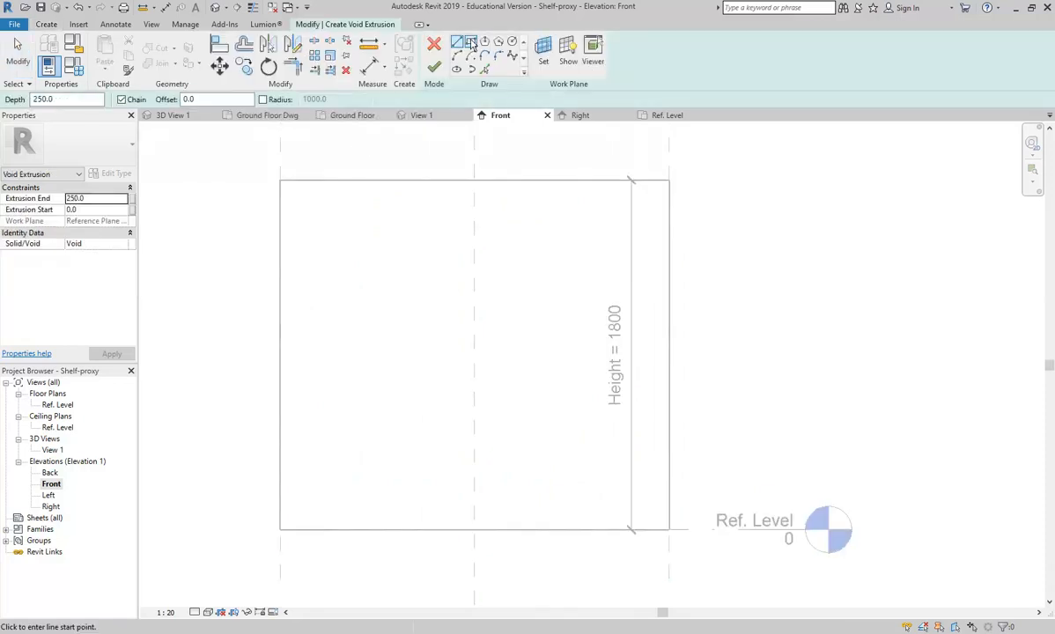
click(471, 43)
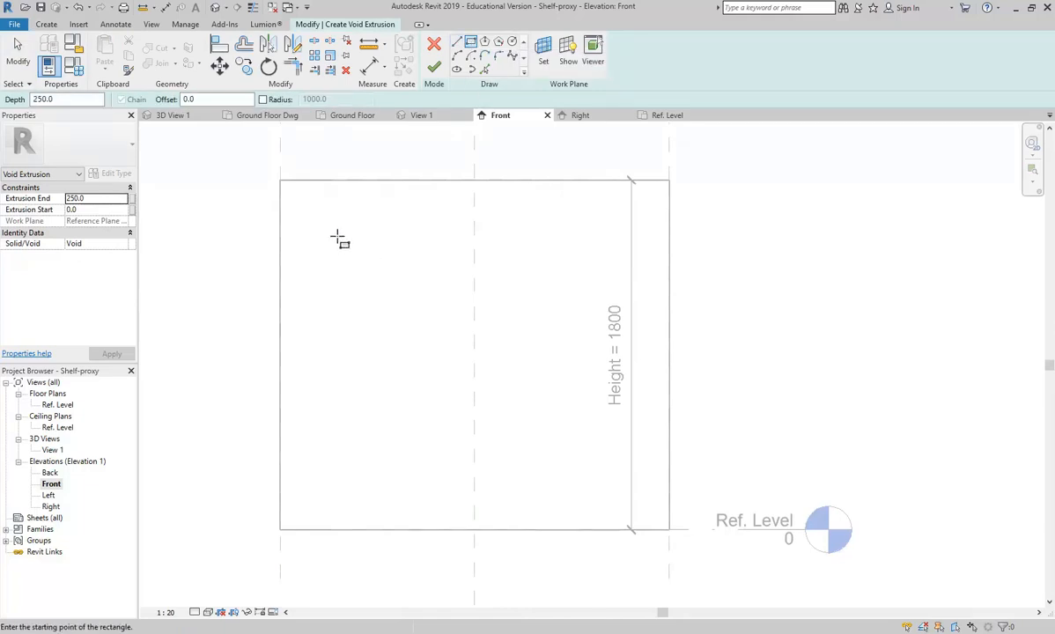
click(297, 202)
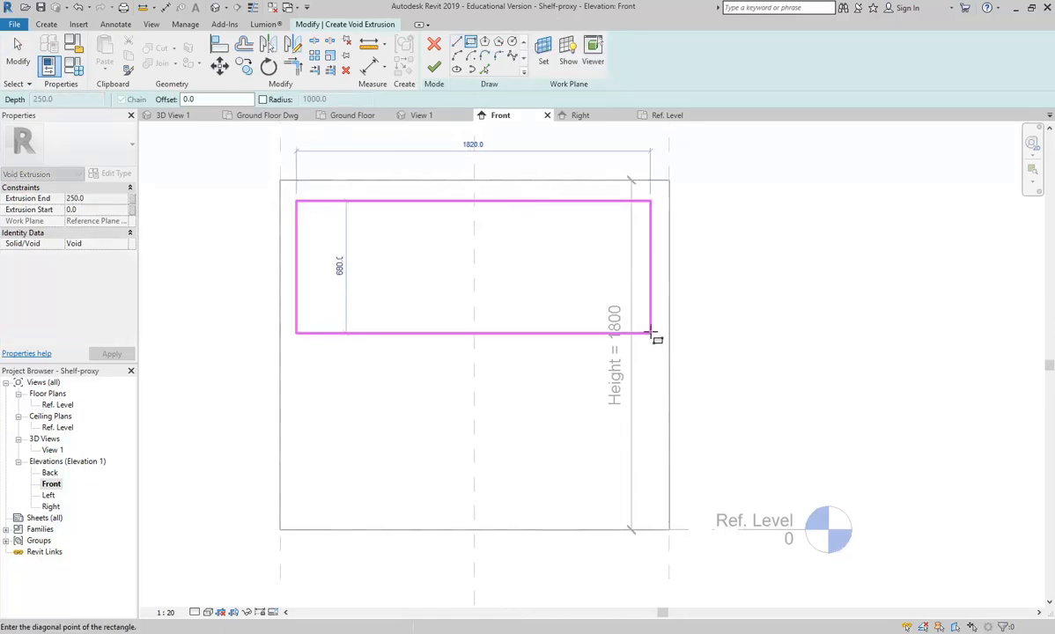
click(652, 330)
right_click(728, 210)
click(748, 218)
right_click(750, 218)
click(766, 227)
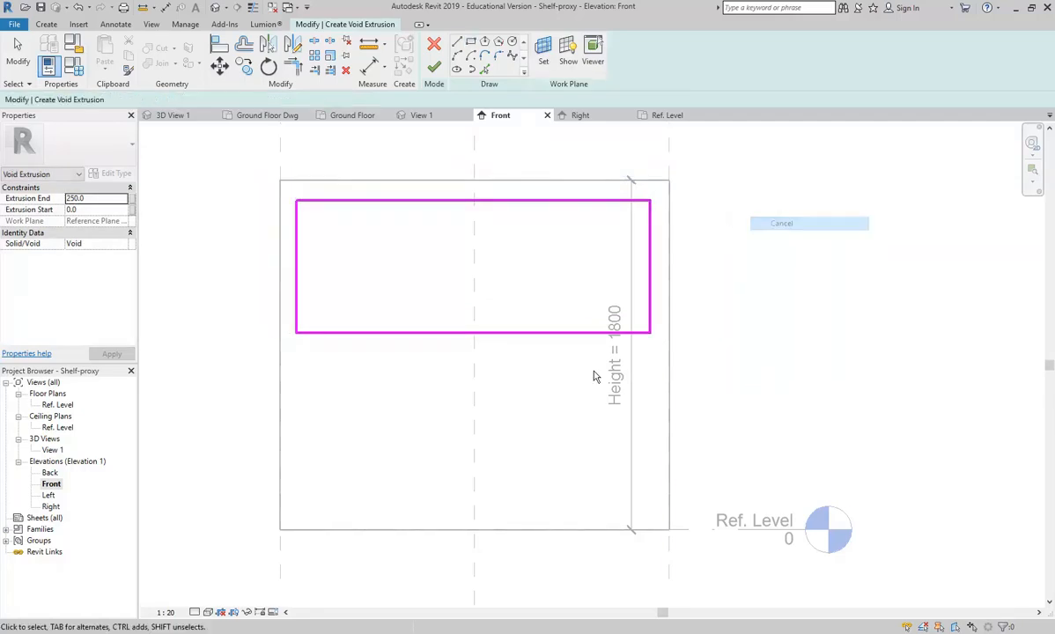
Step: Sketch a second void rectangle about 1820 x 879 mm below the first, with its sides in line with the upper rectangle
click(471, 44)
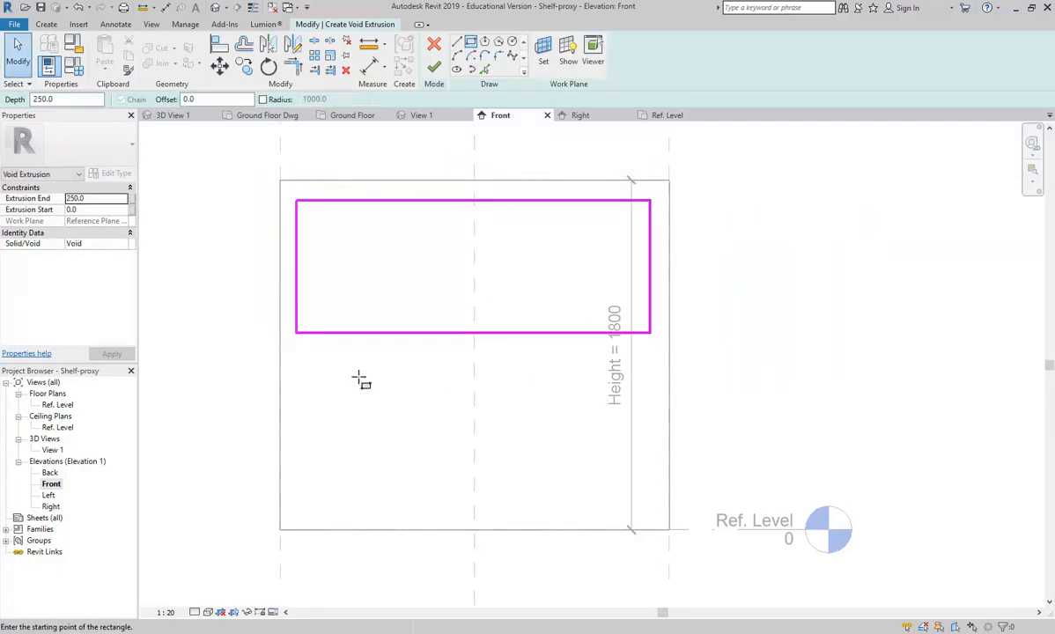
click(296, 350)
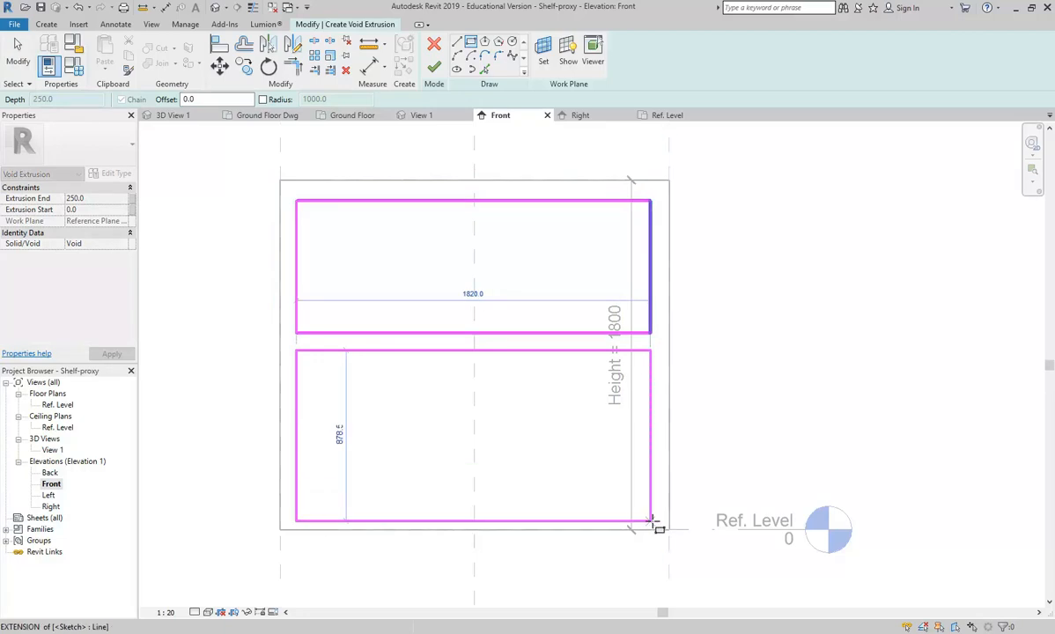
click(652, 521)
right_click(736, 332)
click(754, 337)
right_click(744, 332)
click(765, 339)
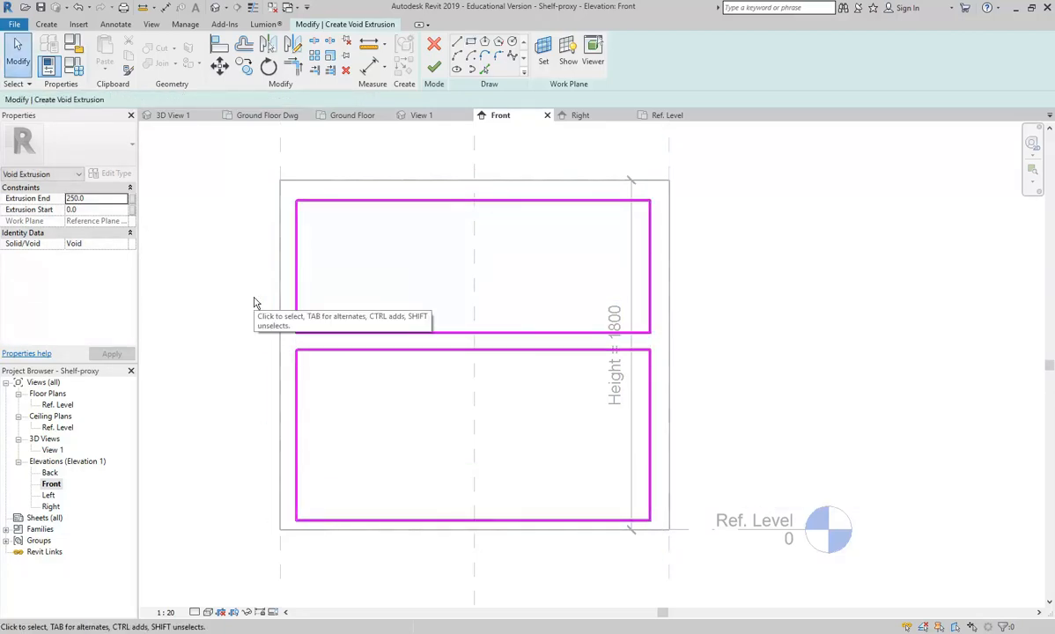
Step: Place an aligned dimension between the shelf's left reference plane and the upper rectangle's left side, and lock it
scroll(264, 308, down, 2)
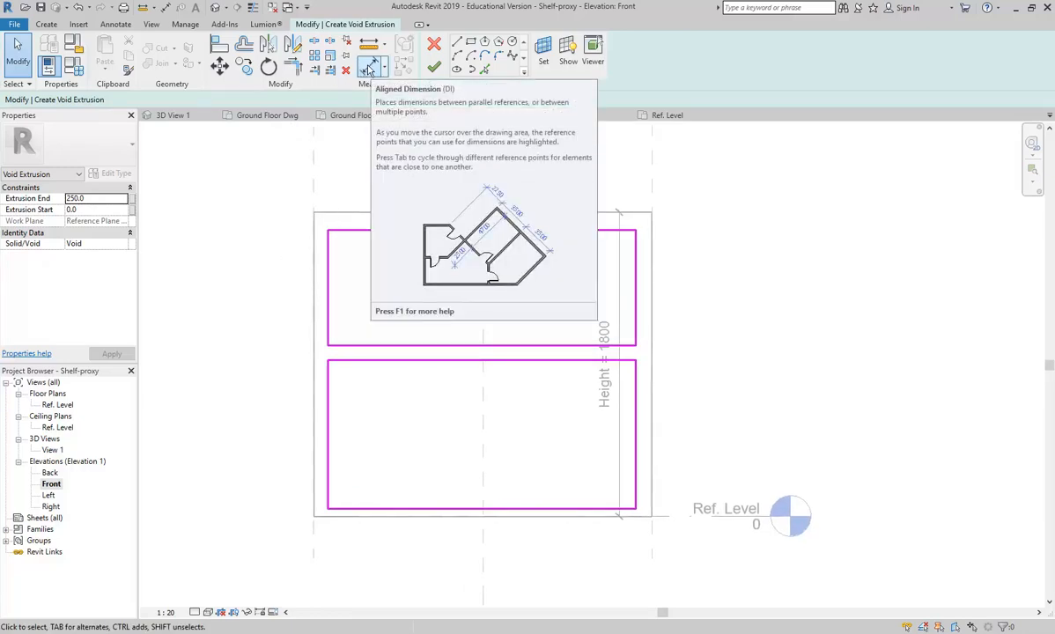
click(371, 65)
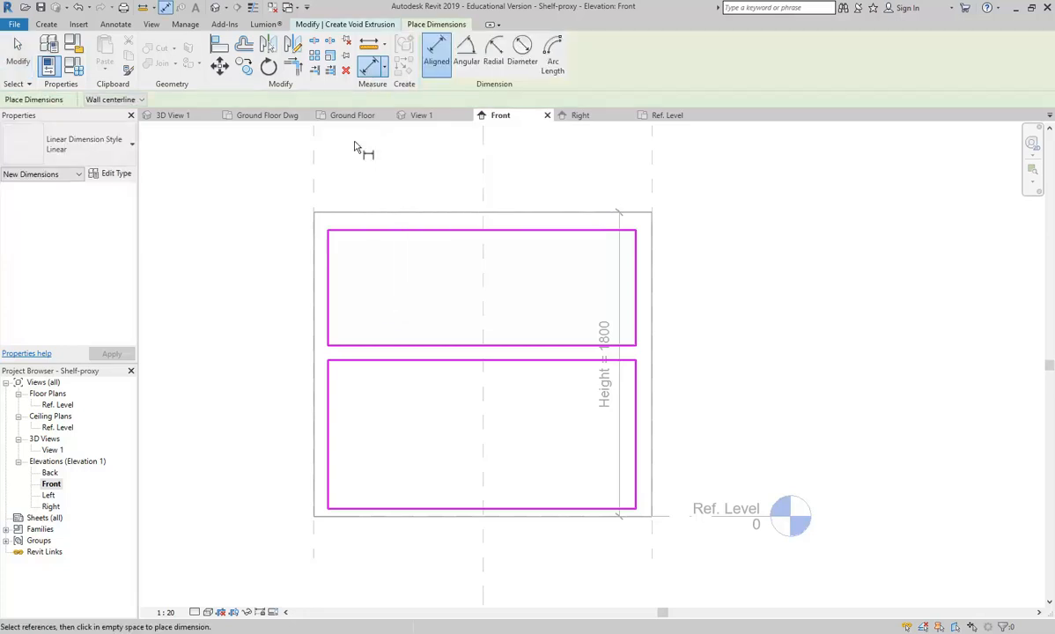
click(312, 183)
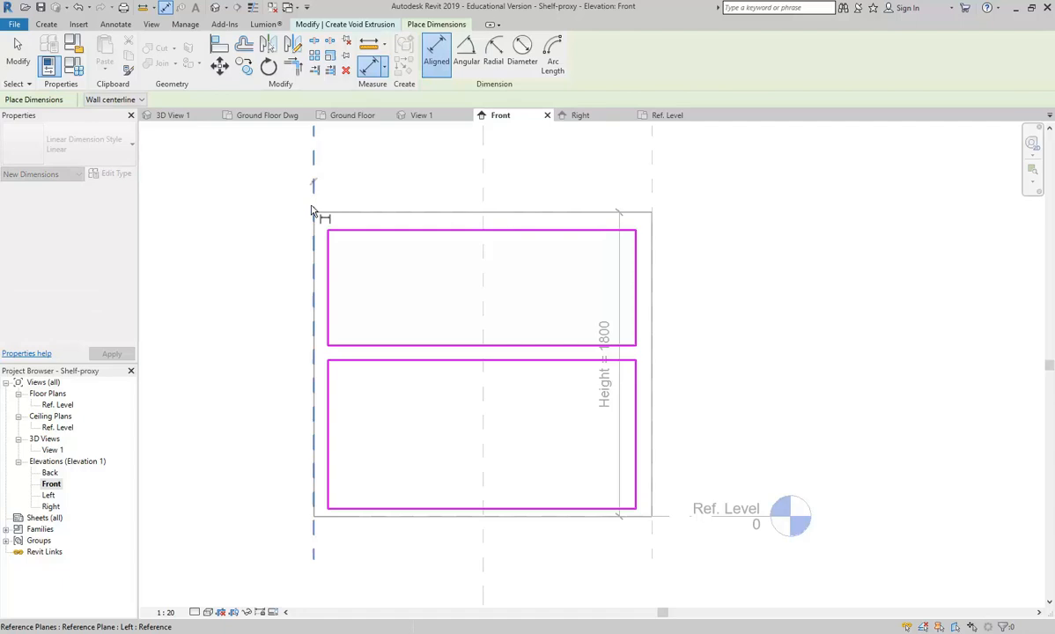
click(330, 291)
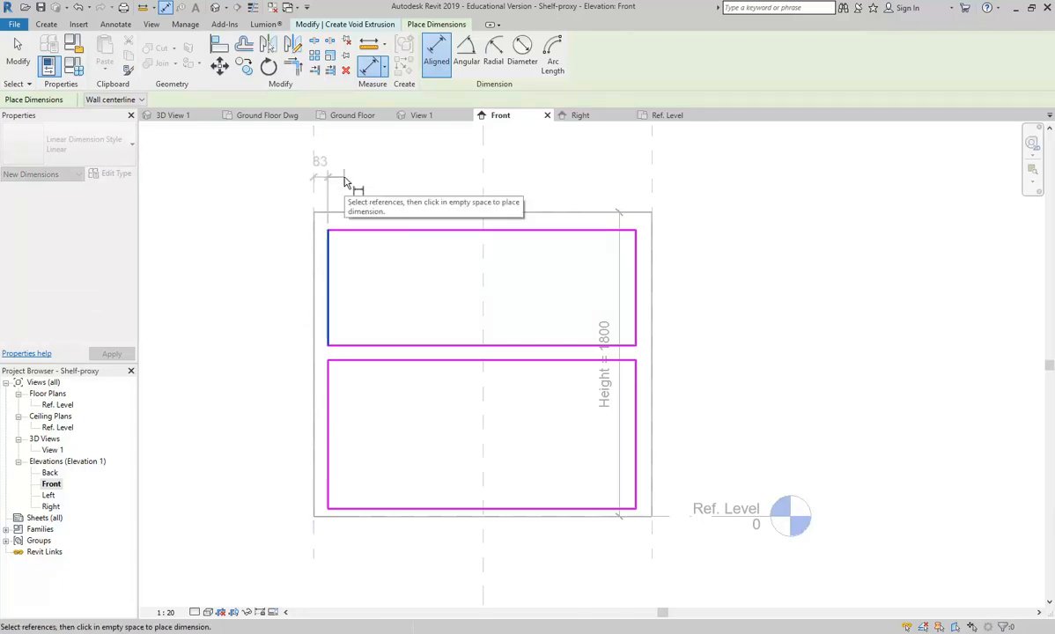
click(345, 182)
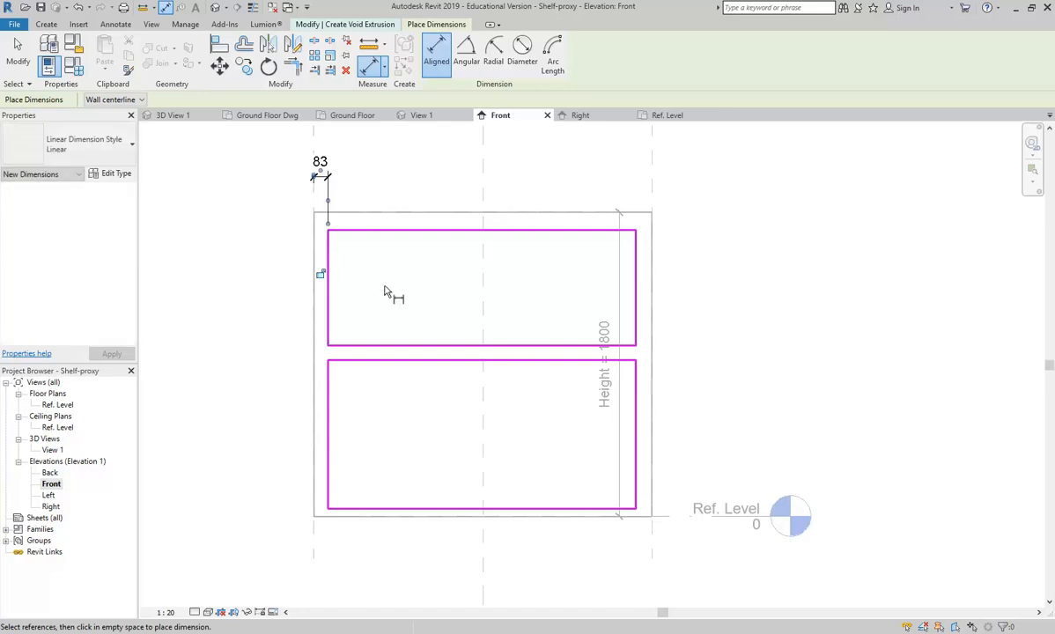
click(320, 275)
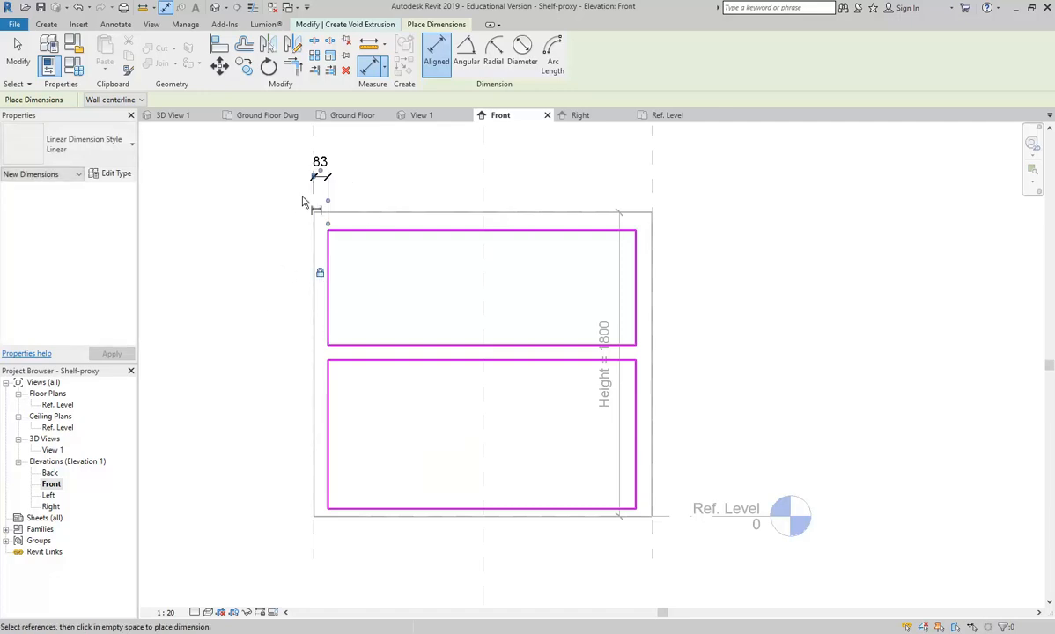
Step: Dimension the lower rectangle's left side to the left reference plane below the shelf and lock that dimension
click(315, 145)
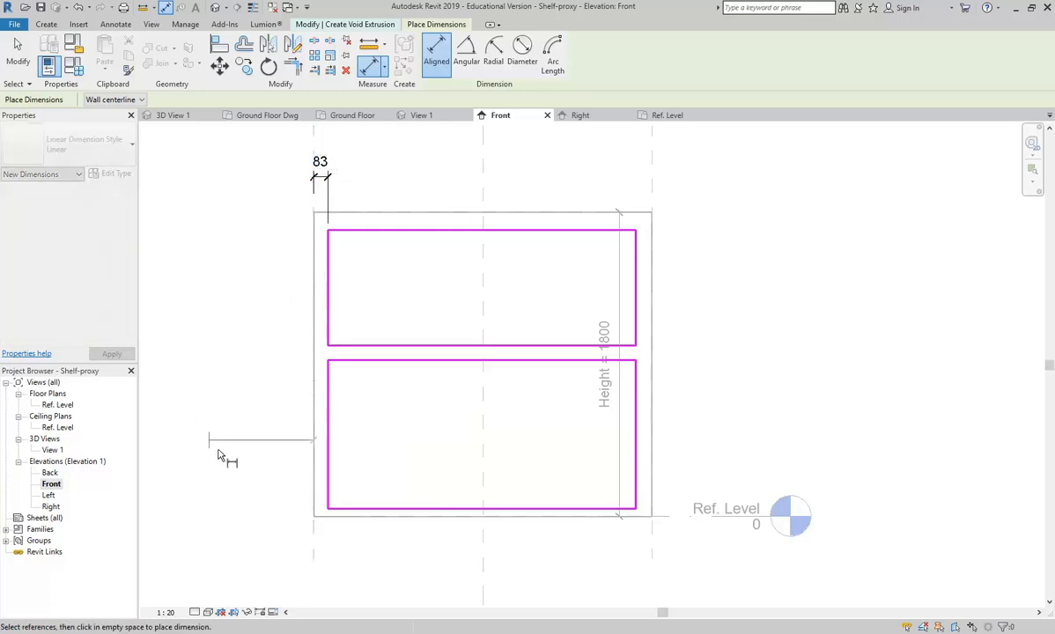
click(327, 457)
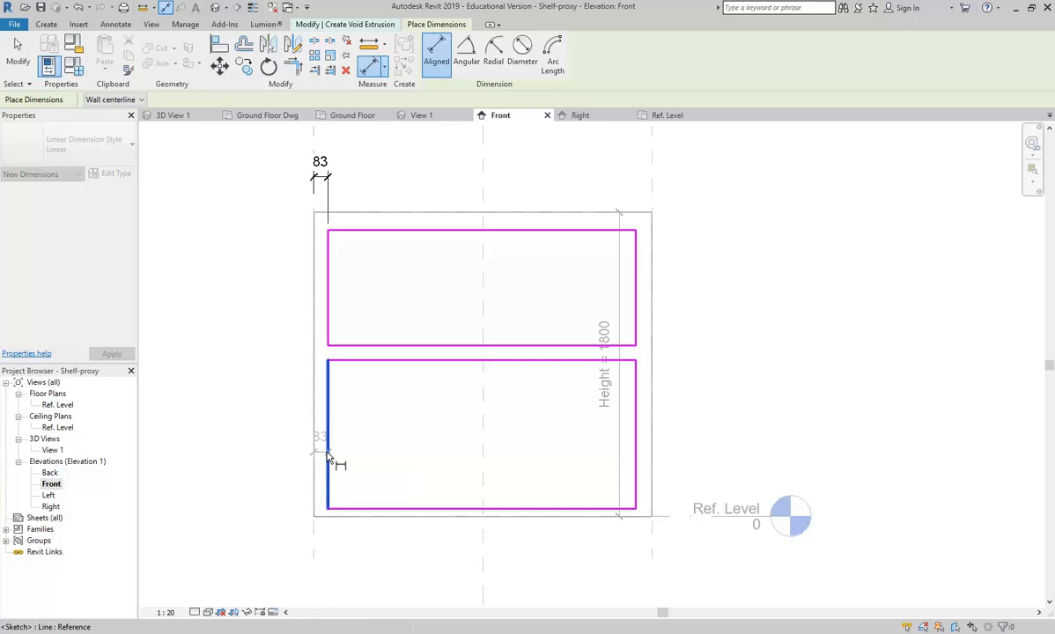
right_click(294, 527)
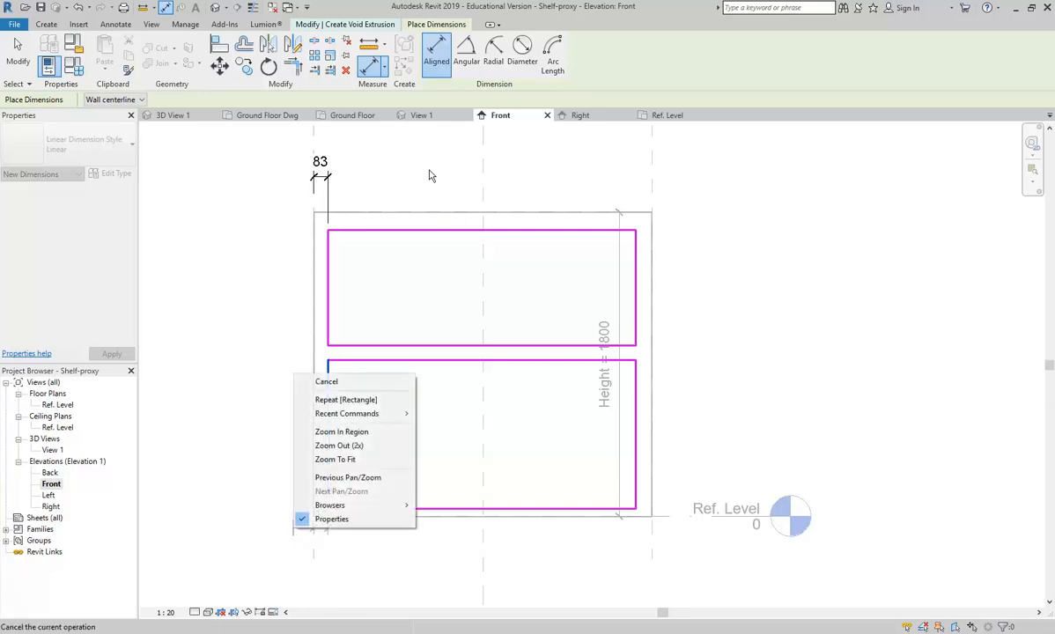
click(509, 114)
click(294, 548)
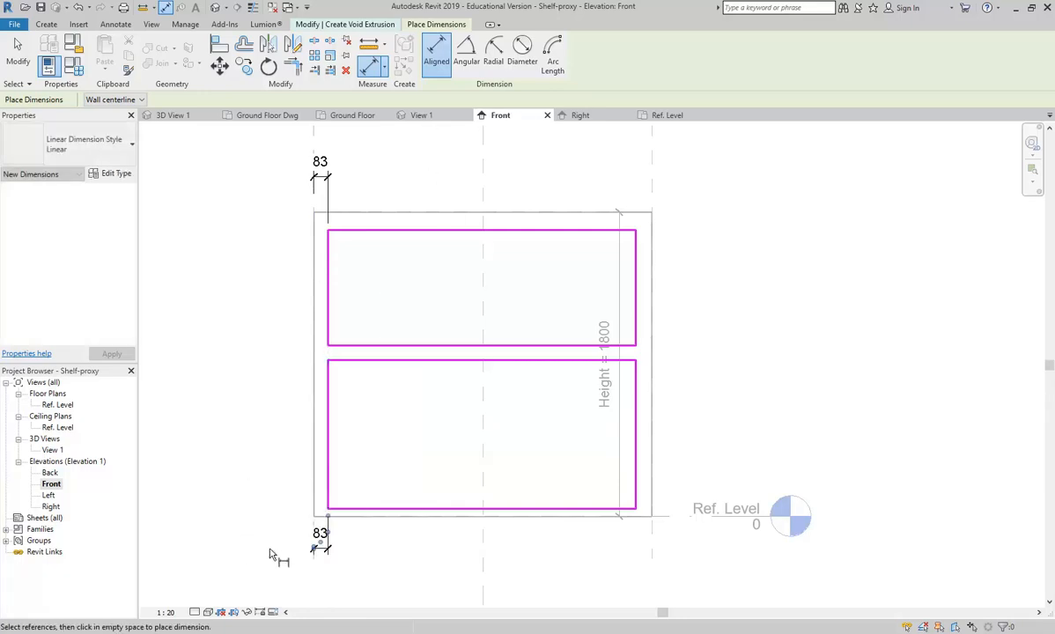
middle_drag(290, 470, 327, 311)
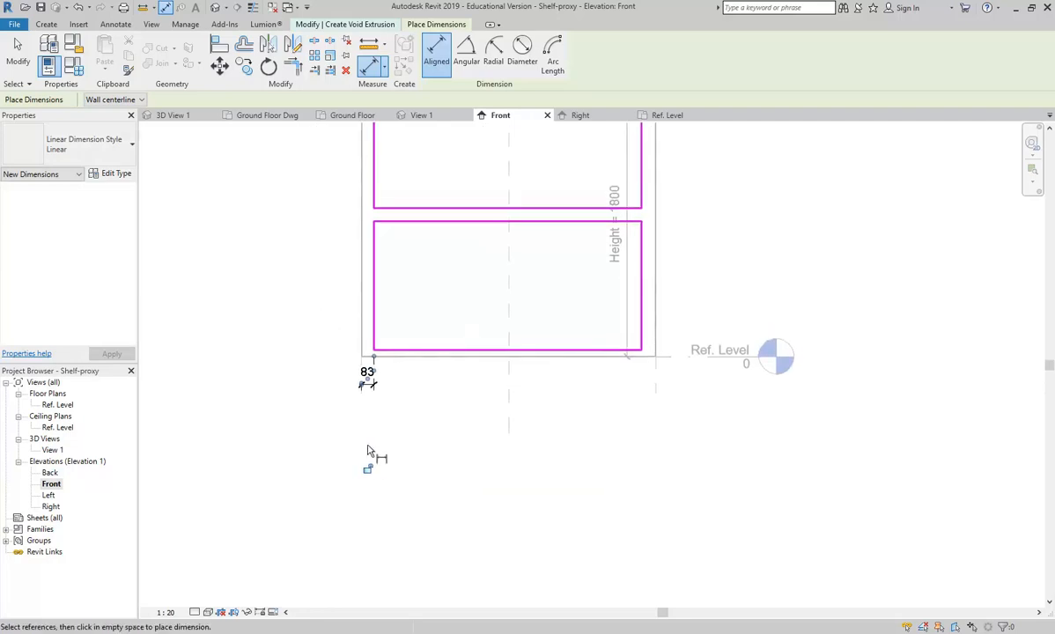
scroll(373, 489, up, 2)
scroll(365, 500, down, 2)
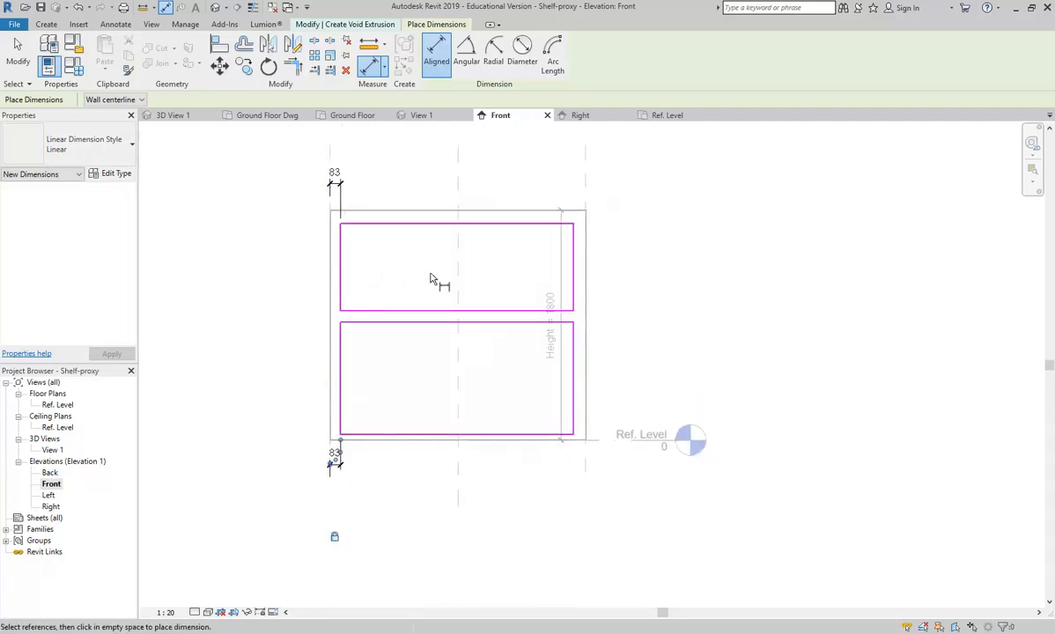
Step: Dimension the upper rectangle's right side to the shelf's right reference plane, in line with the upper-left dimension
middle_drag(423, 281, 459, 323)
scroll(449, 377, up, 1)
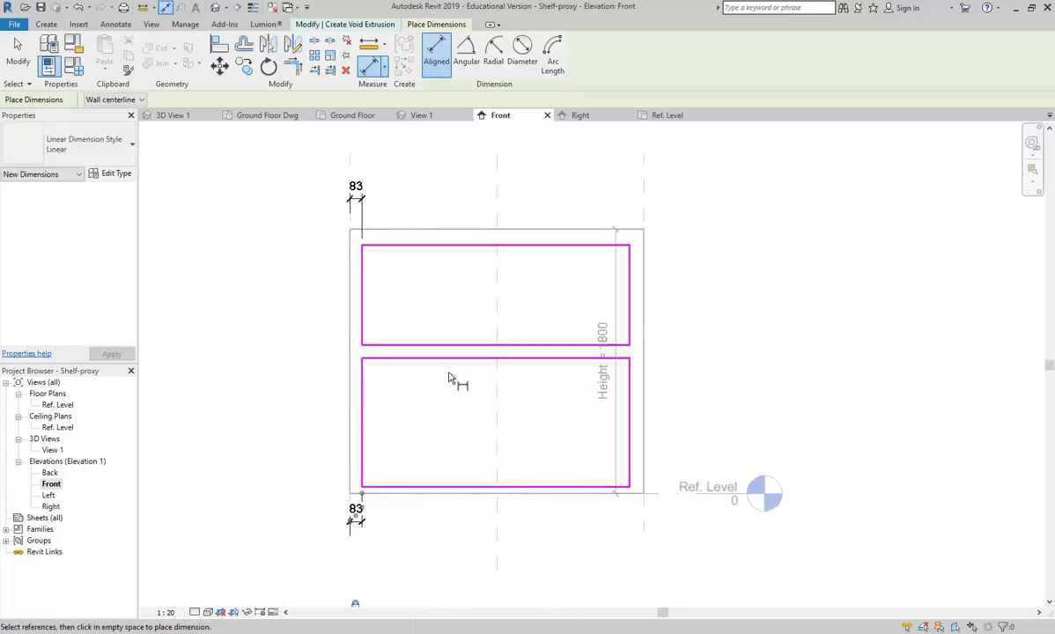
click(630, 295)
click(644, 174)
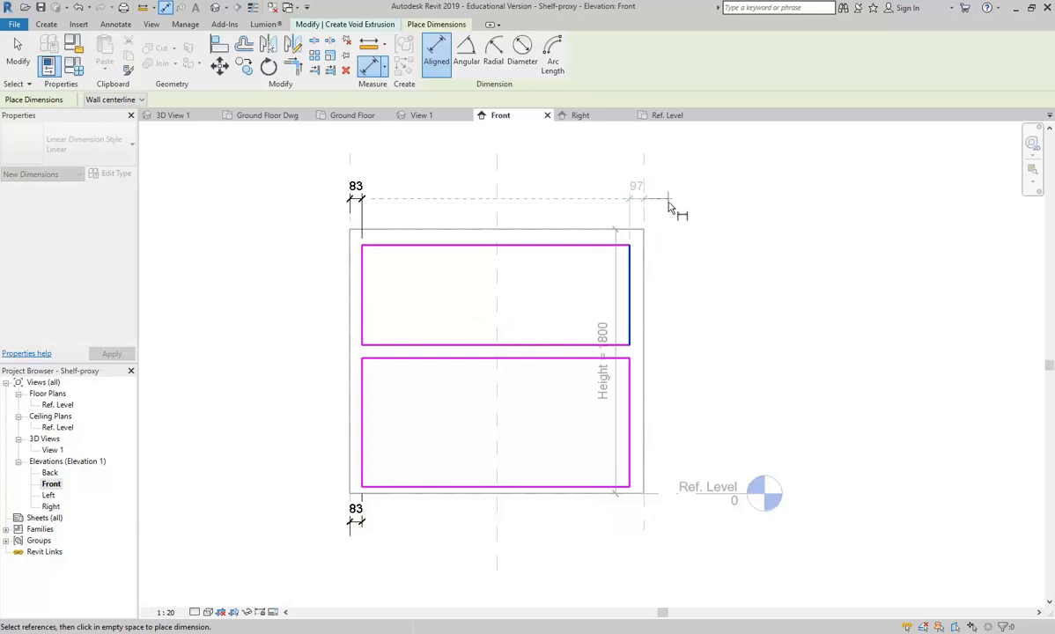
click(669, 201)
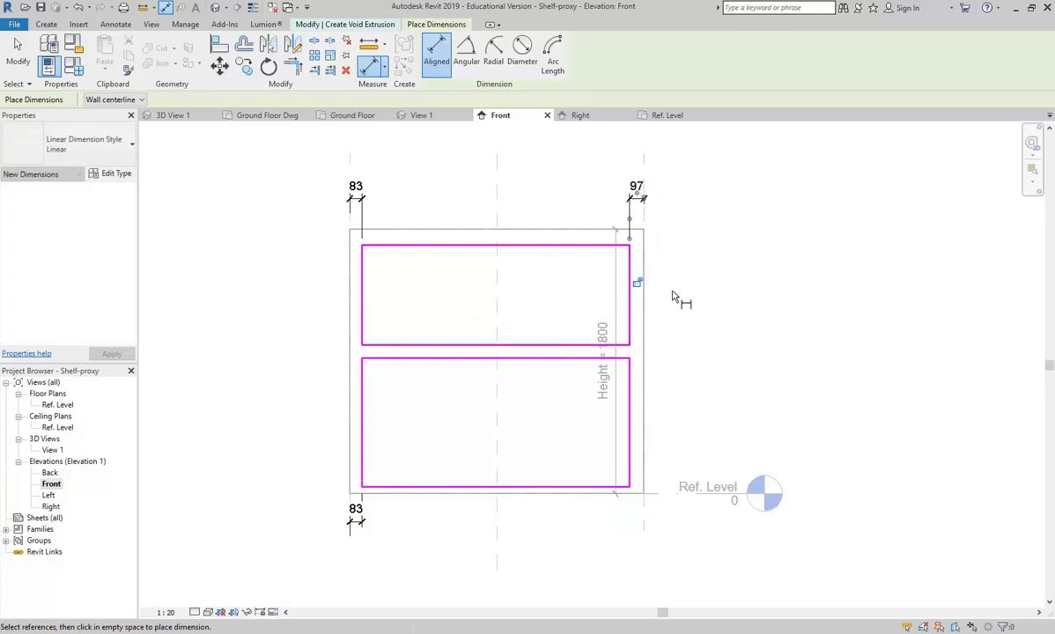
Step: Dimension the lower rectangle's right side to the right reference plane below the shelf and end dimensioning
click(646, 515)
click(630, 453)
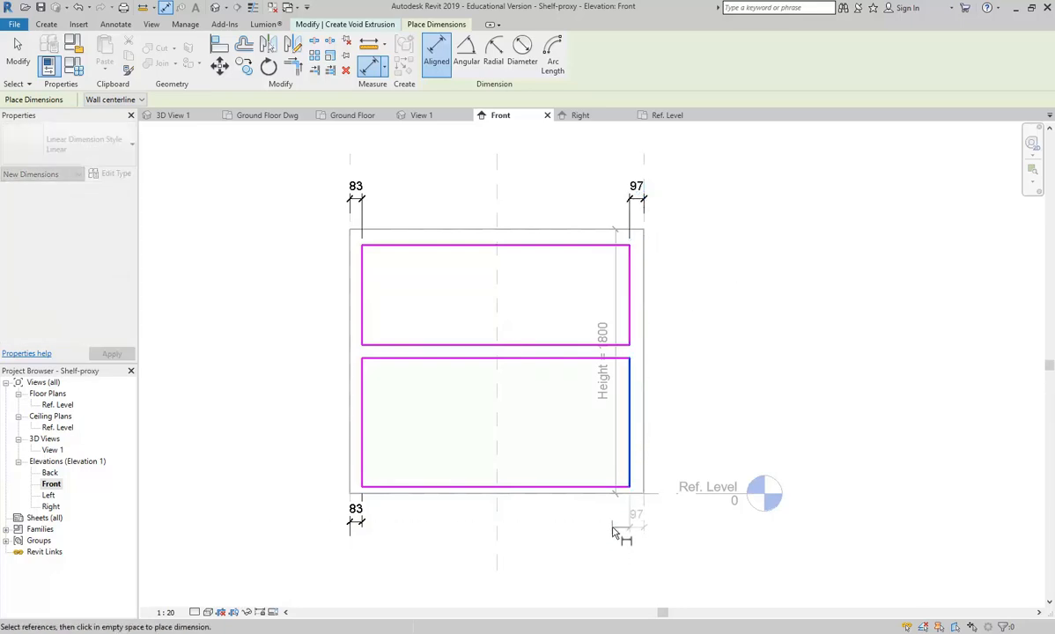
click(606, 523)
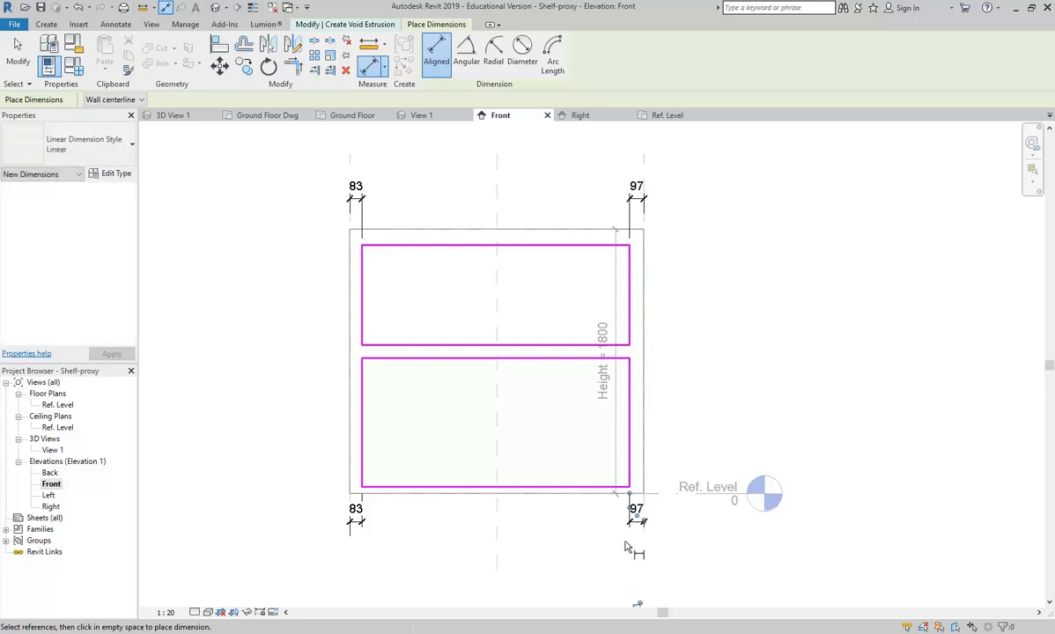
middle_drag(631, 545, 619, 527)
right_click(718, 238)
right_click(737, 251)
click(770, 259)
Step: Finish the void extrusion sketch and stretch the void through the shelf in View 1 to an Extrusion End of about -1169.3
middle_drag(728, 354, 750, 399)
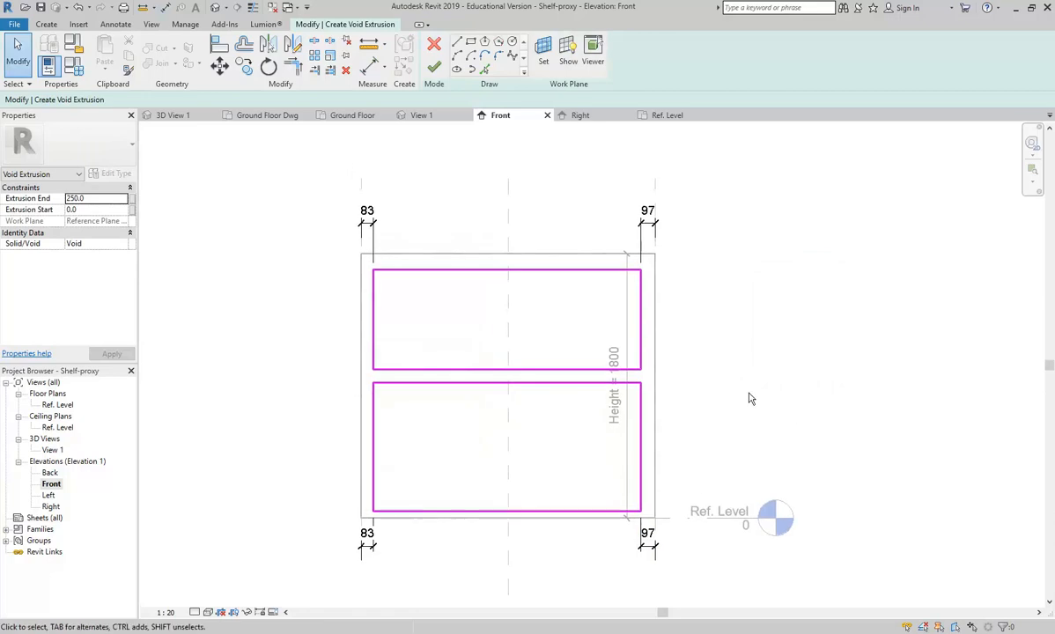
click(435, 71)
double_click(53, 450)
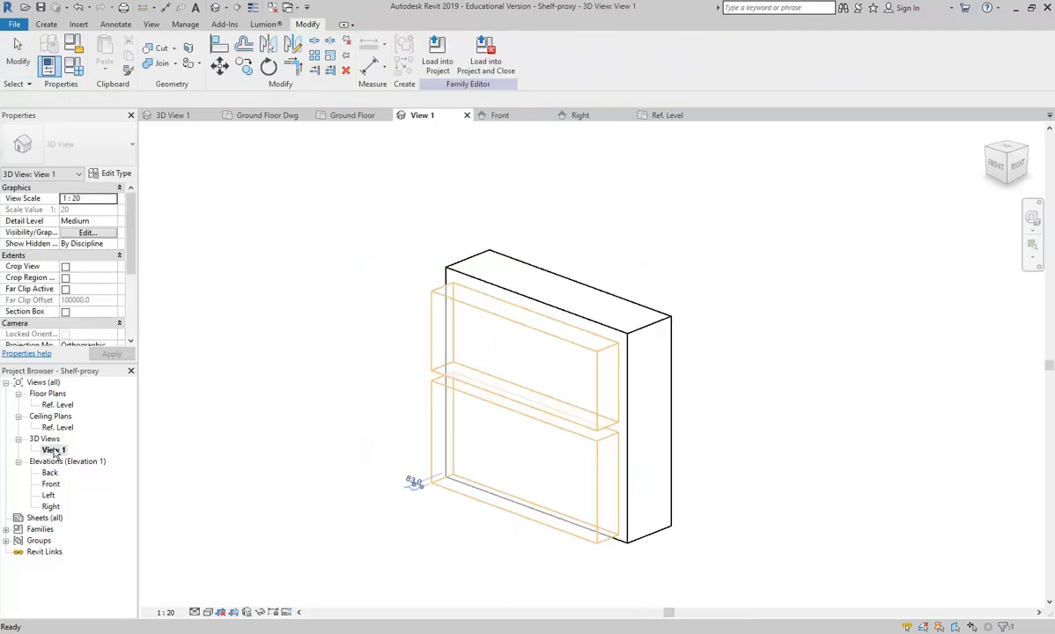
shift+middle_drag(621, 412, 472, 407)
drag(507, 421, 679, 427)
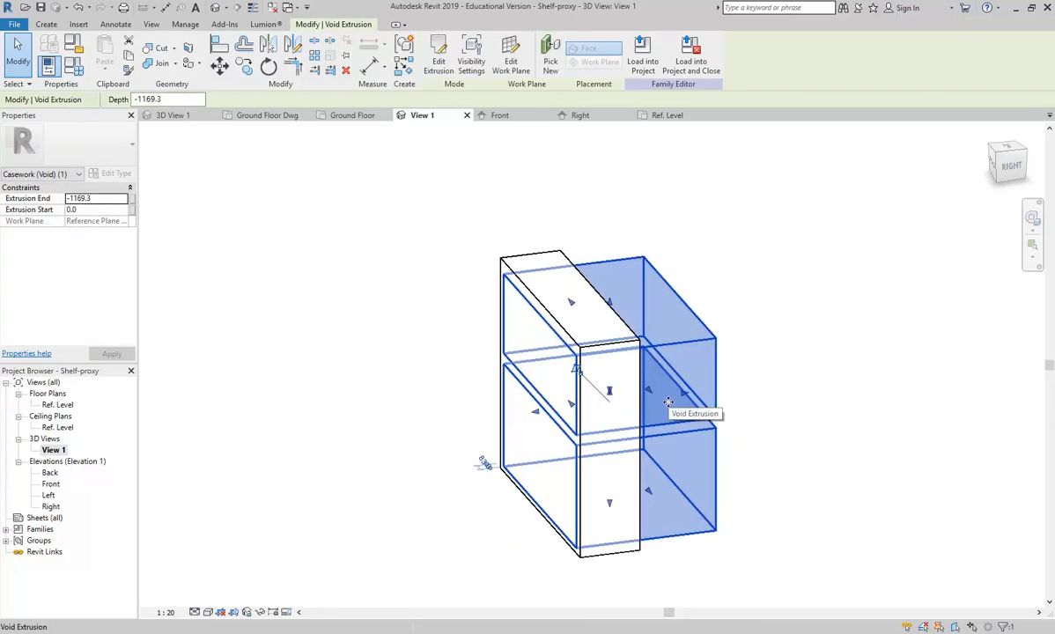
Step: In the Ref. Level plan, reshape the void to about -629 Extrusion End and -54.3 Extrusion Start, leaving a thin panel along the front
double_click(57, 405)
scroll(547, 373, up, 3)
middle_drag(554, 297, 546, 333)
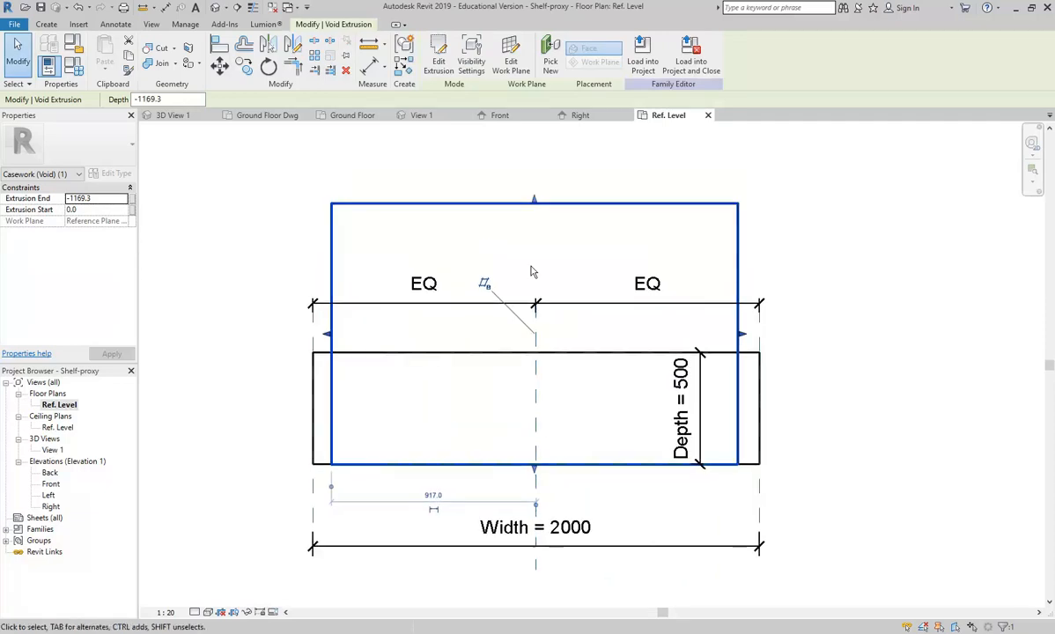
drag(536, 205, 535, 326)
scroll(533, 468, up, 3)
drag(543, 460, 543, 439)
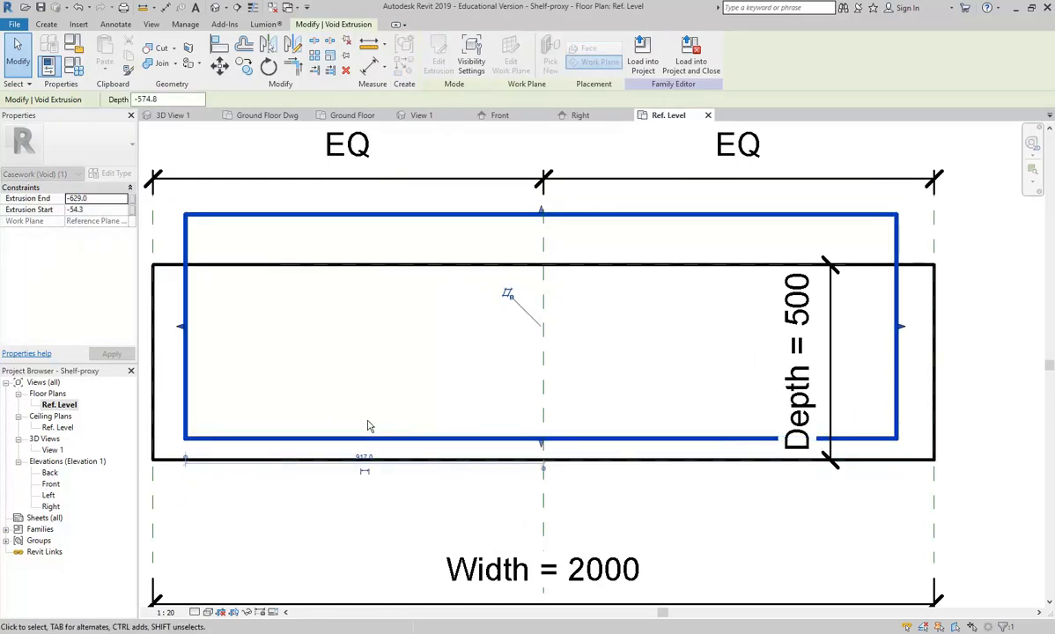
scroll(352, 435, down, 2)
middle_drag(348, 436, 445, 436)
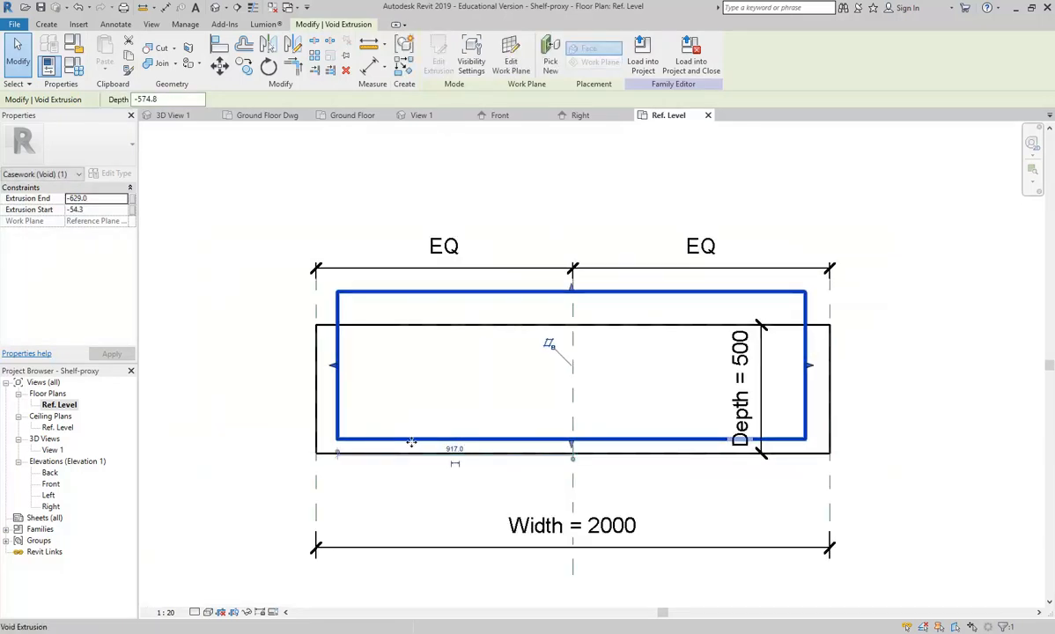
click(435, 198)
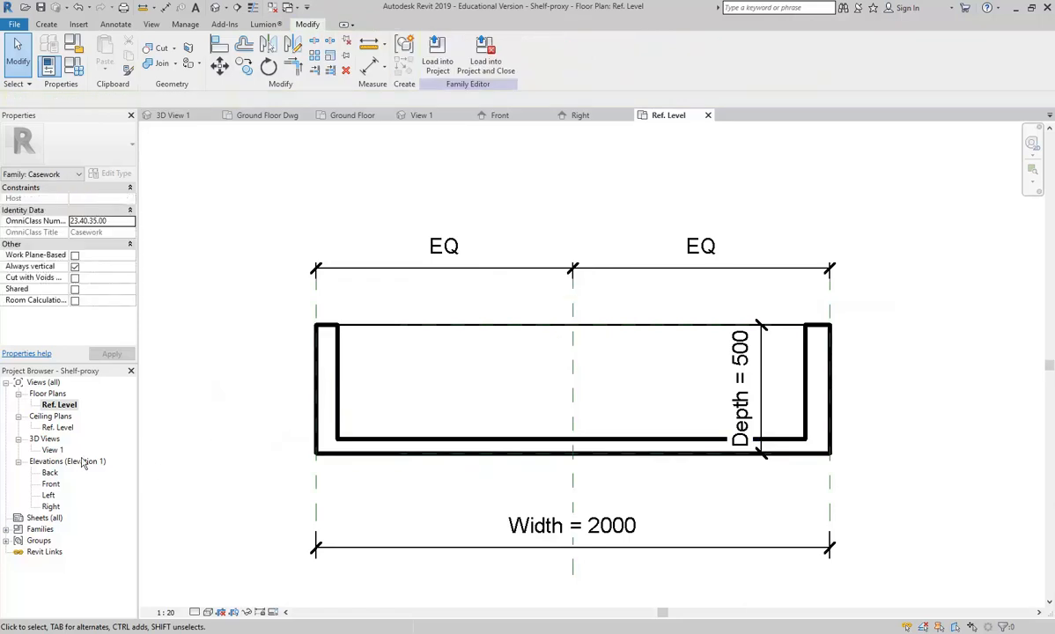
Step: Examine the shelf openings in View 1, save the family and load it into the project, overwriting the existing version
double_click(52, 450)
shift+middle_drag(647, 419, 231, 384)
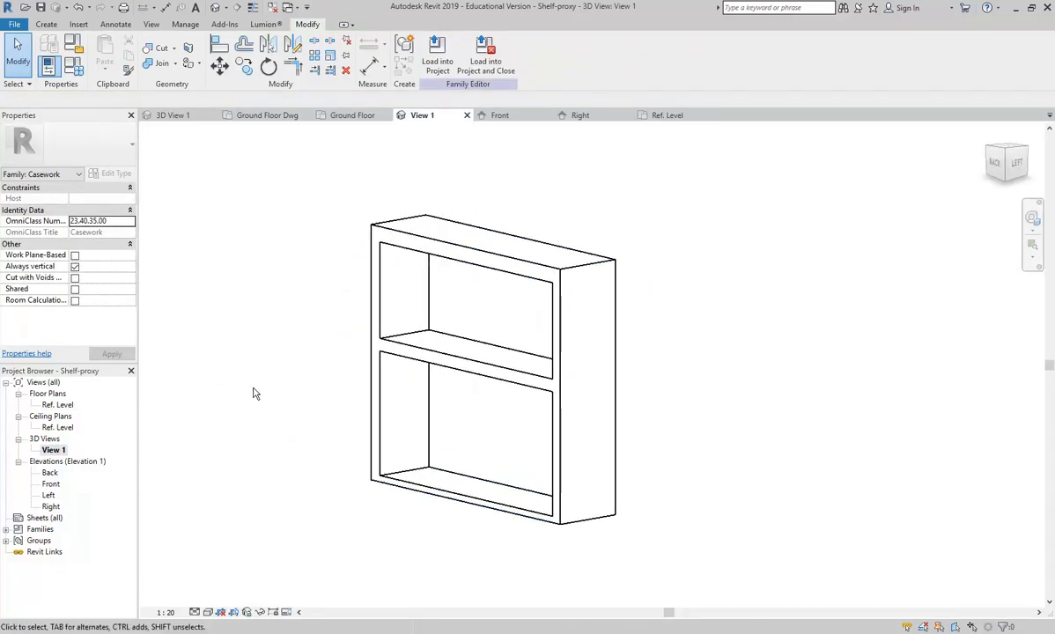
click(41, 8)
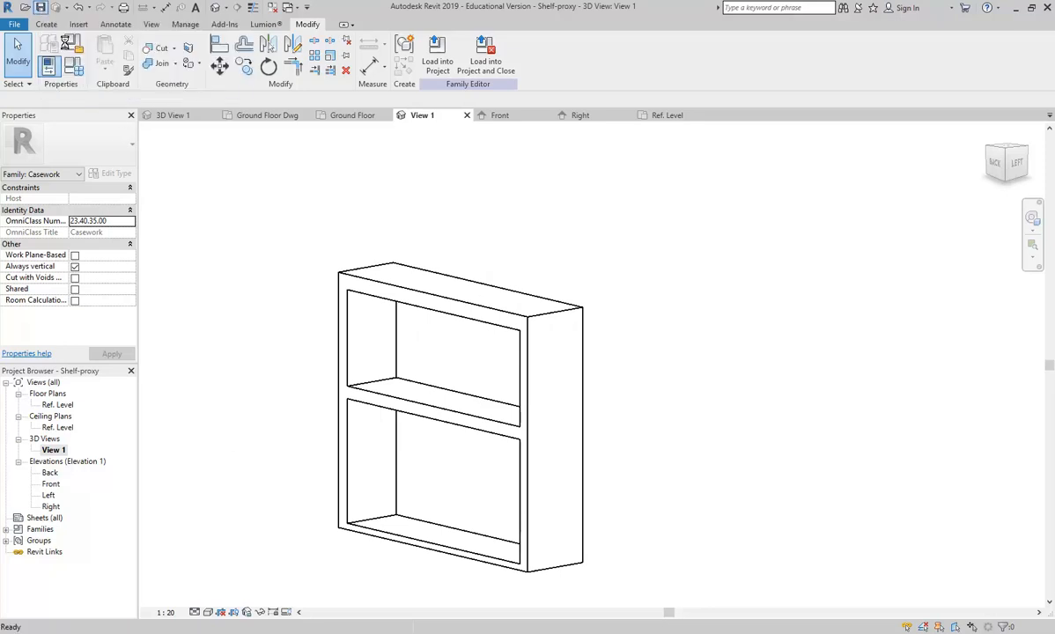
click(437, 54)
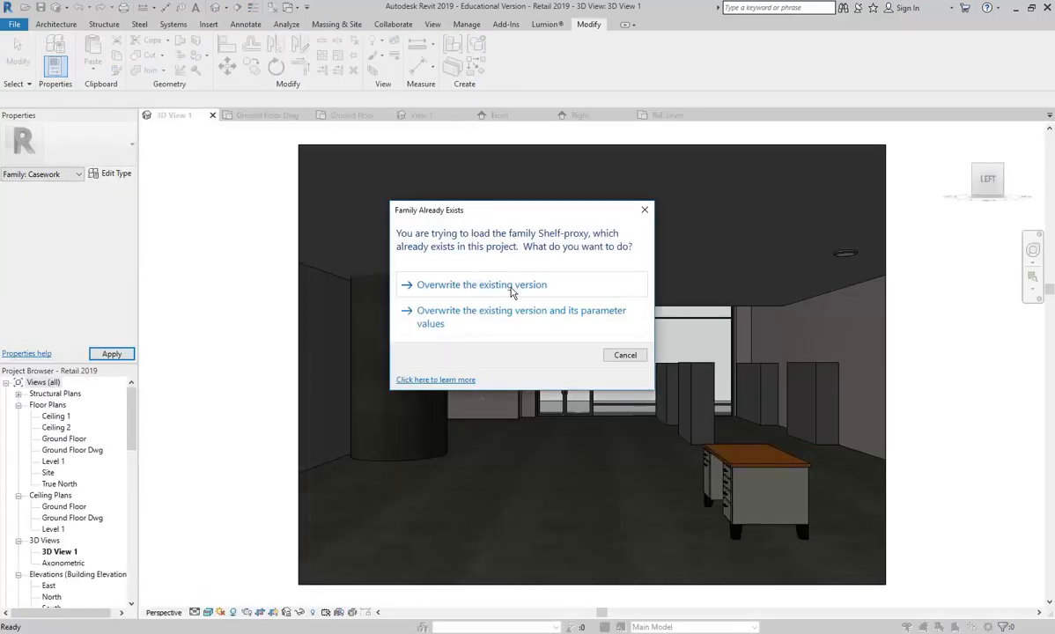
click(467, 285)
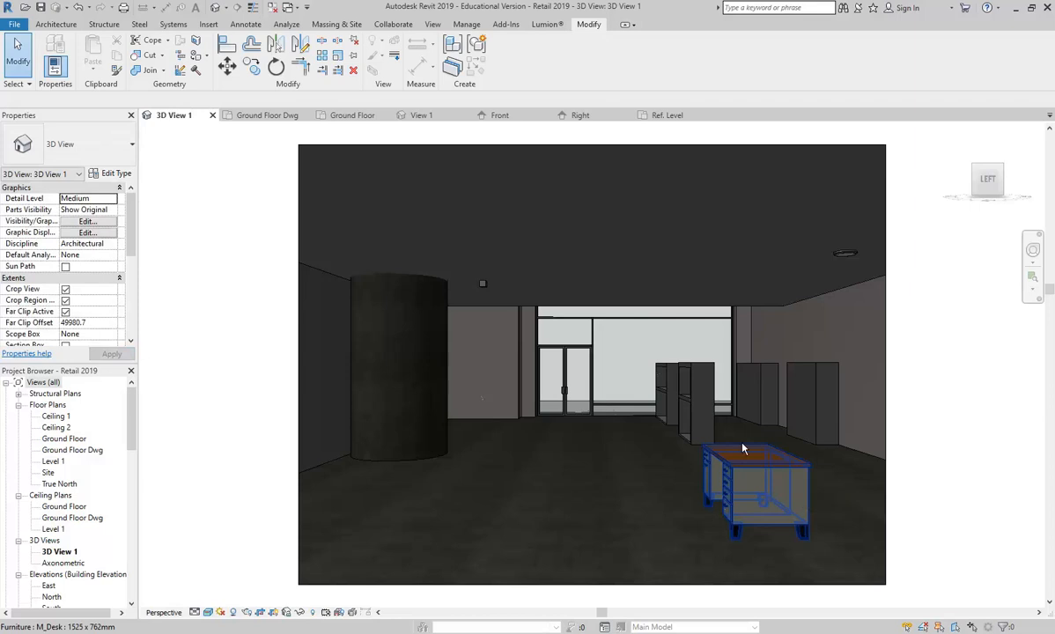
Step: Reopen the free-standing shelf's family and move the void's ends in plan to about -440.2 Extrusion End and 102.6 Extrusion Start
click(700, 421)
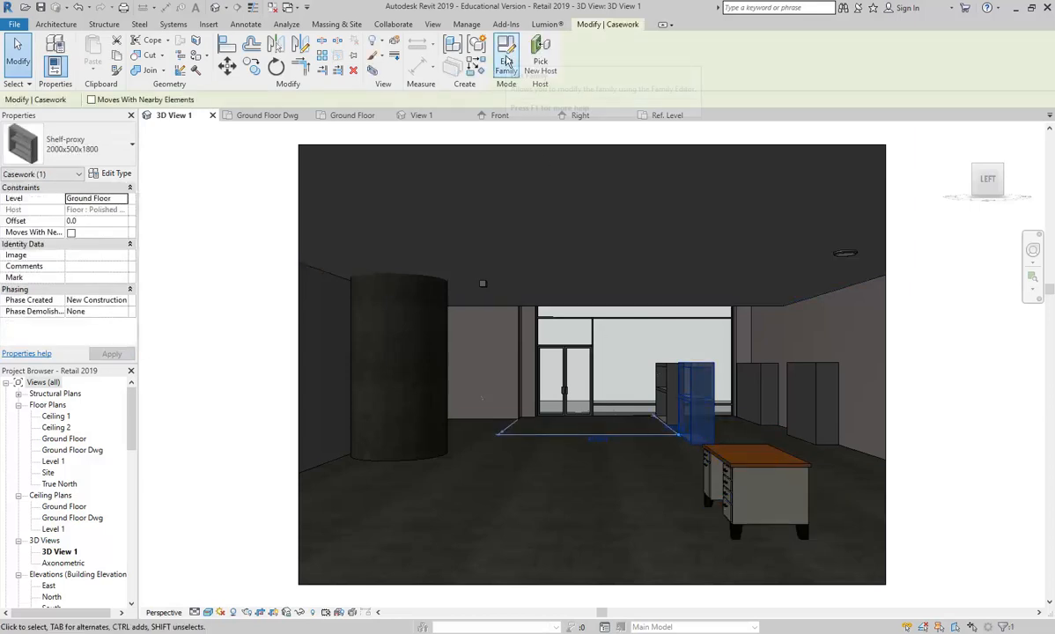
click(506, 58)
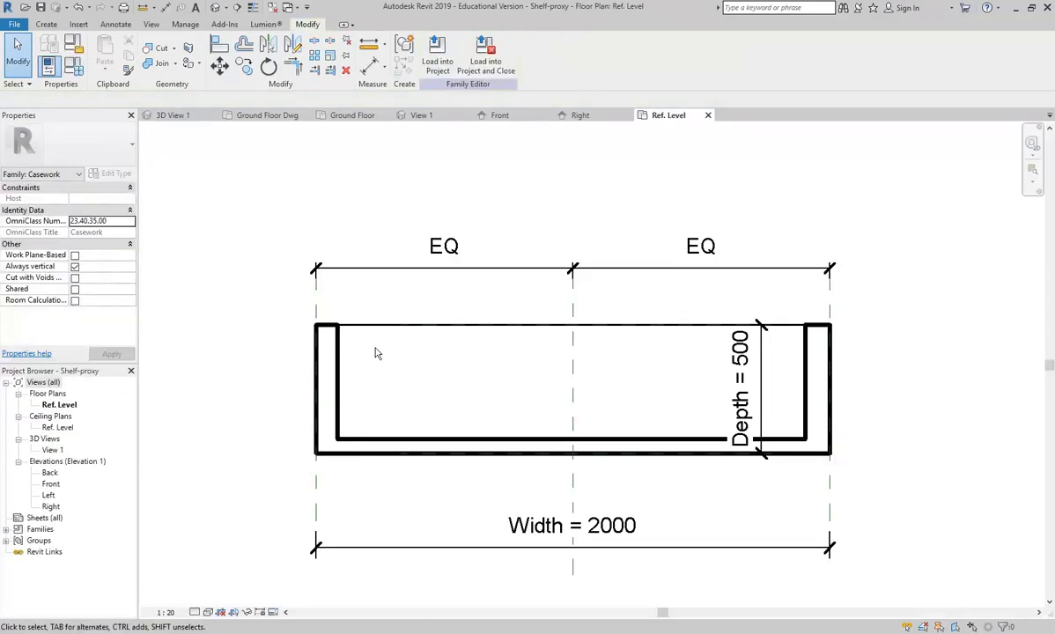
click(375, 326)
drag(571, 288, 572, 342)
drag(570, 447, 571, 487)
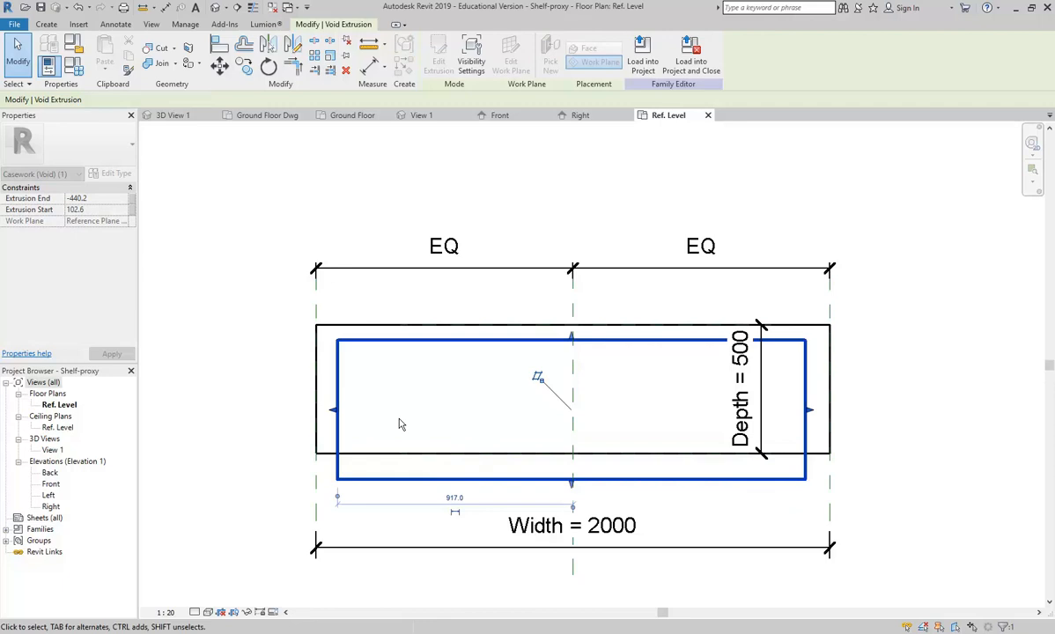
click(208, 265)
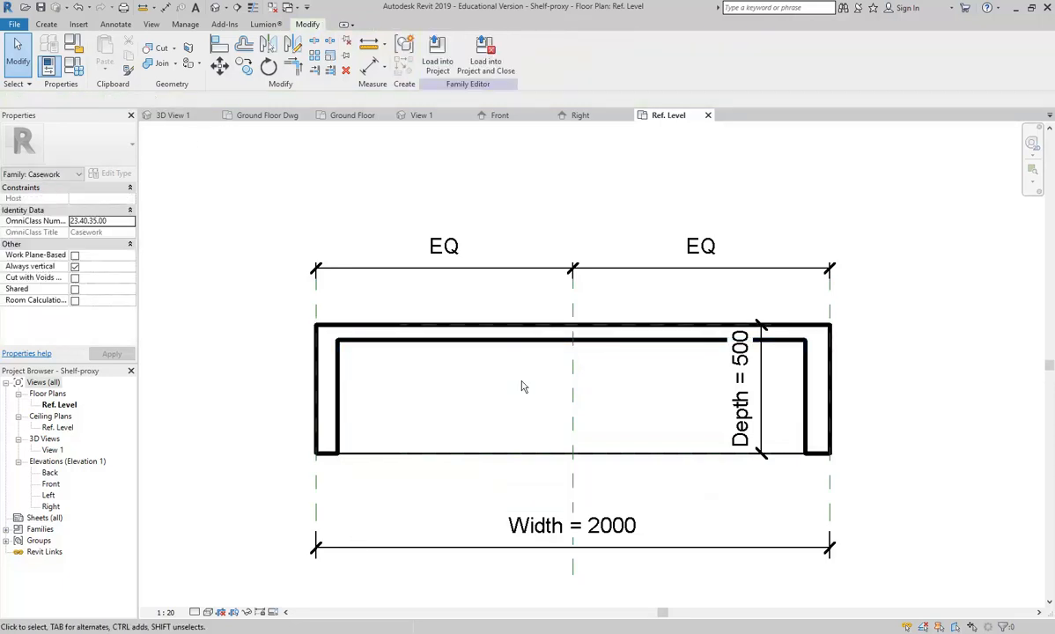
Step: Save the shelf family, reload it into the project by overwriting the existing version, and examine the shelves in 3D View 1
key(ctrl+s)
click(437, 58)
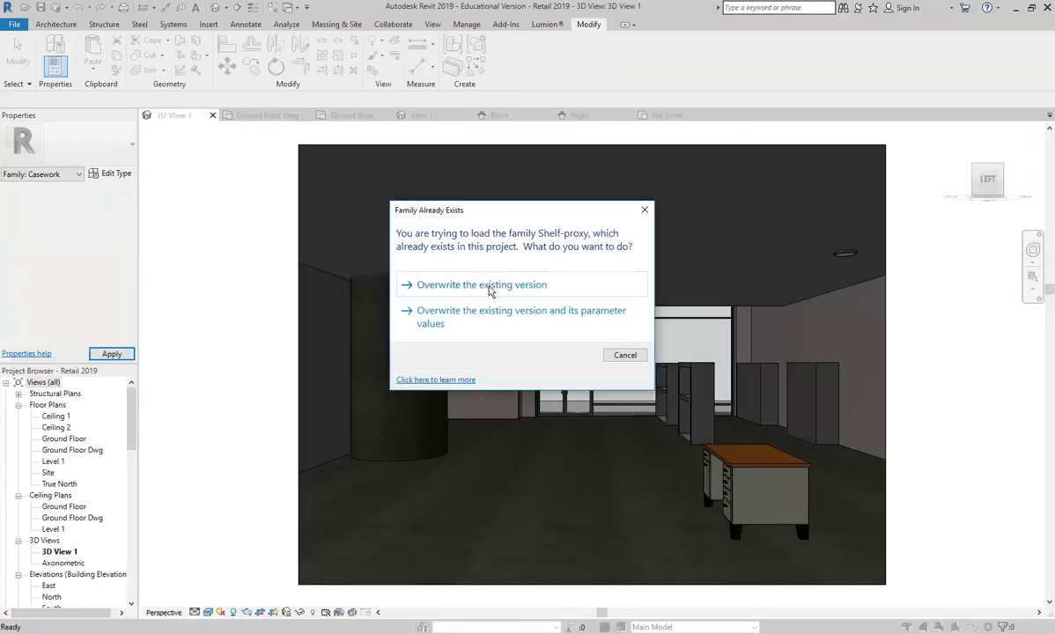
click(486, 285)
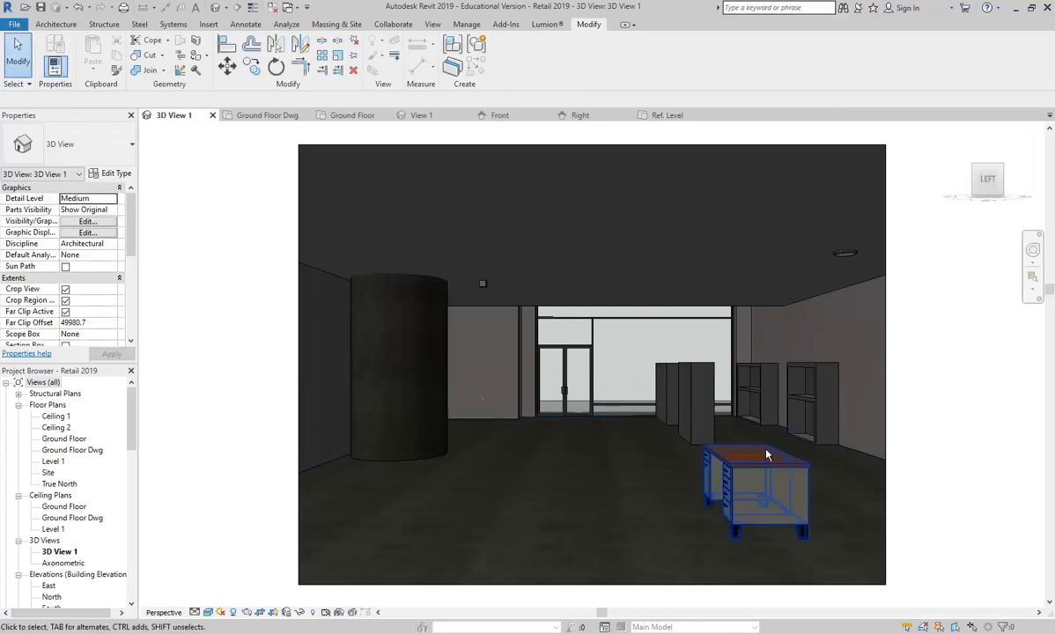
scroll(869, 438, up, 3)
scroll(869, 438, up, 2)
scroll(480, 213, up, 3)
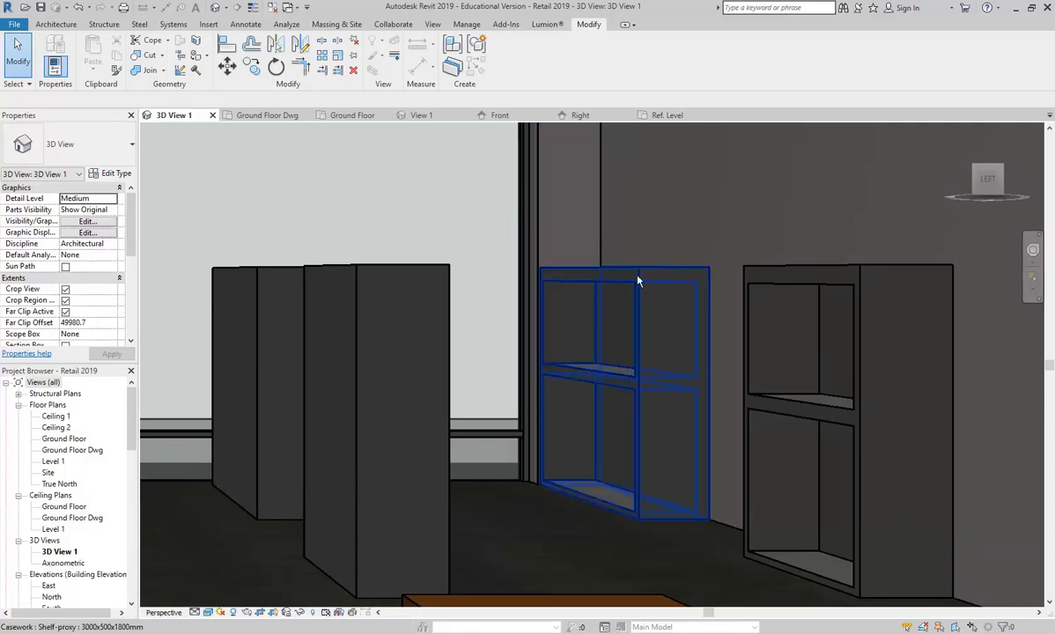
scroll(638, 280, down, 5)
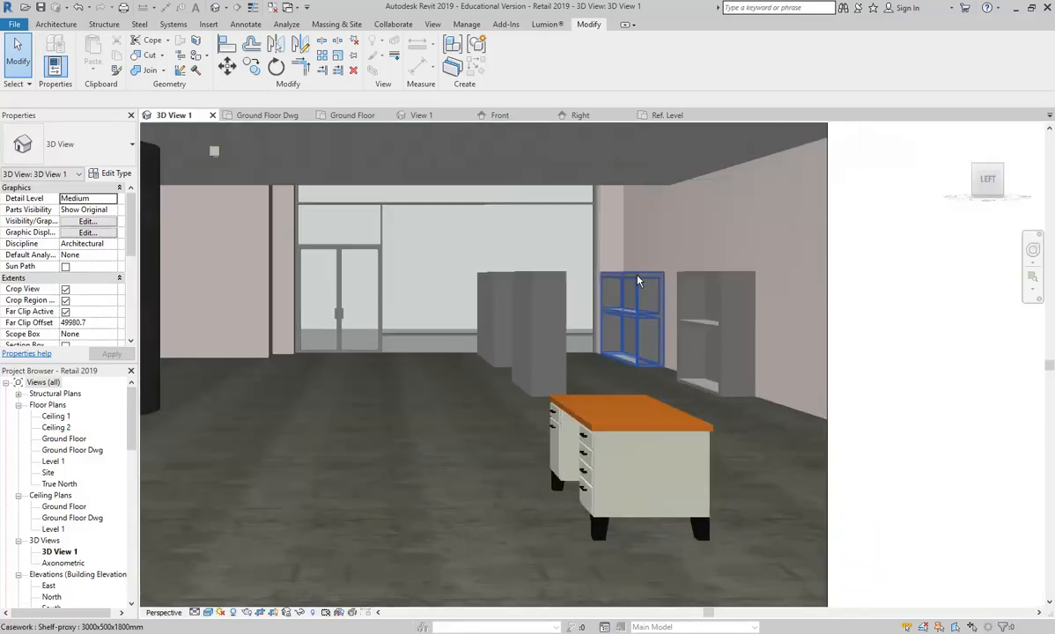
middle_drag(430, 256, 478, 279)
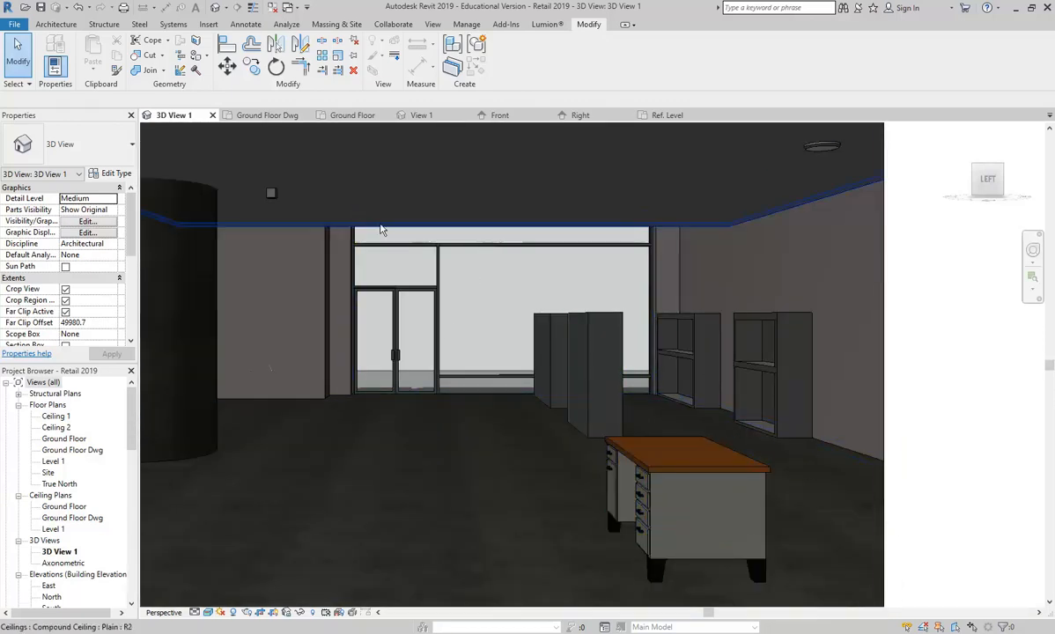
scroll(537, 226, down, 5)
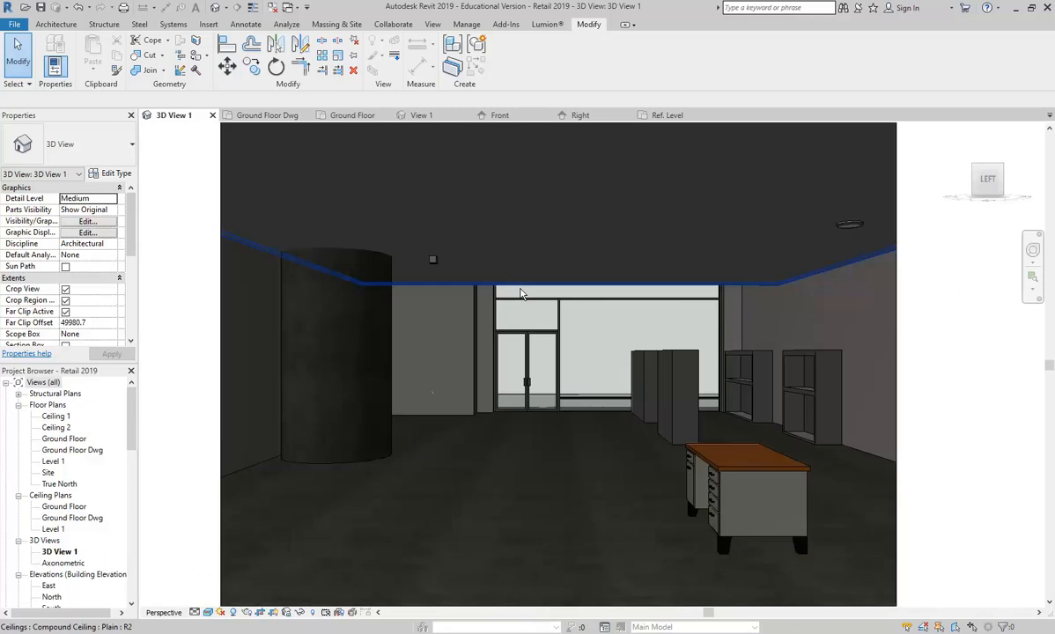
mouse_move(520, 293)
middle_down()
mouse_move(560, 327)
mouse_move(566, 315)
mouse_move(543, 316)
middle_up()
scroll(561, 310, down, 1)
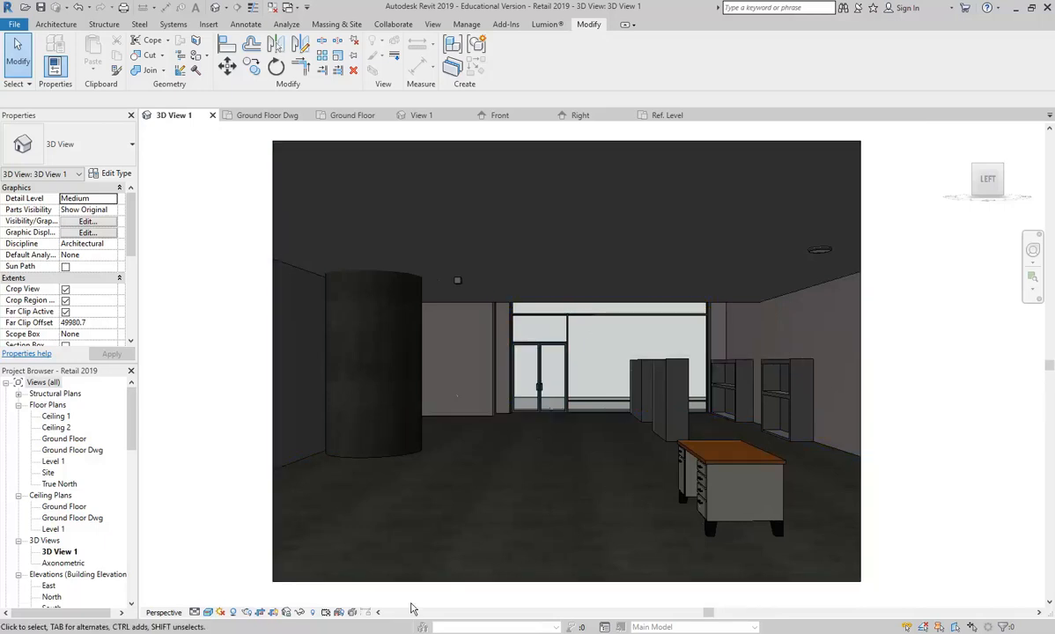
Step: Create a new family from the Metric Furniture template
mouse_move(384, 633)
click(14, 24)
mouse_move(53, 72)
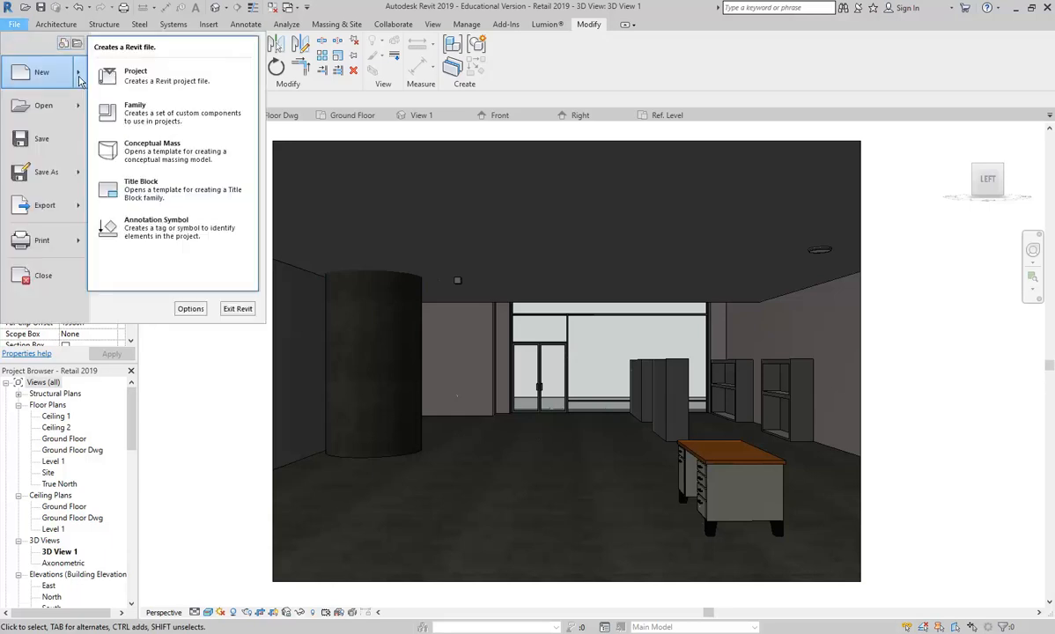
click(147, 120)
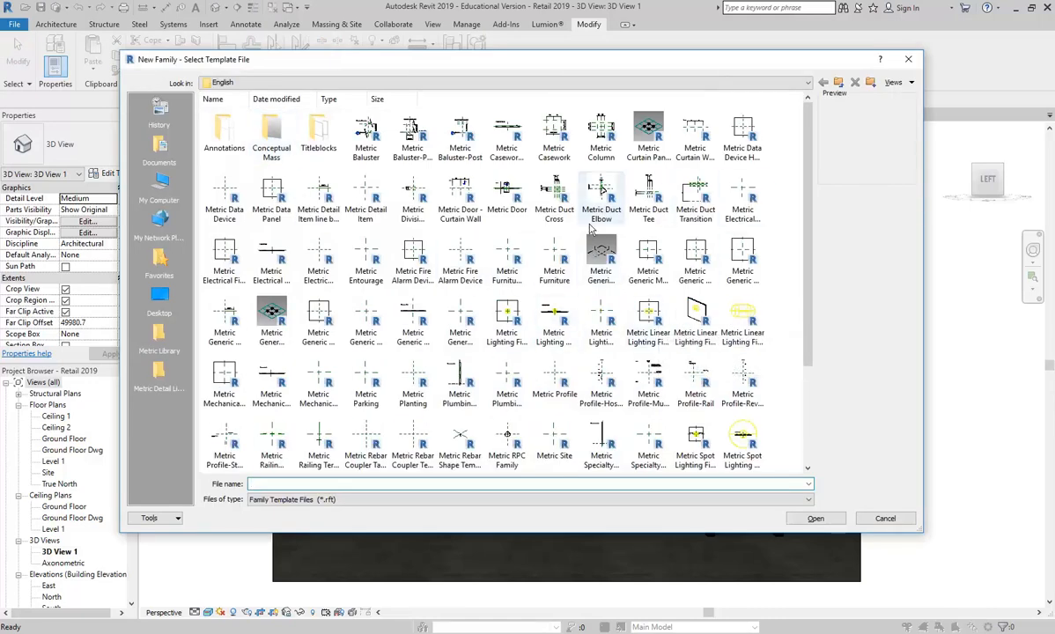
click(506, 260)
click(553, 255)
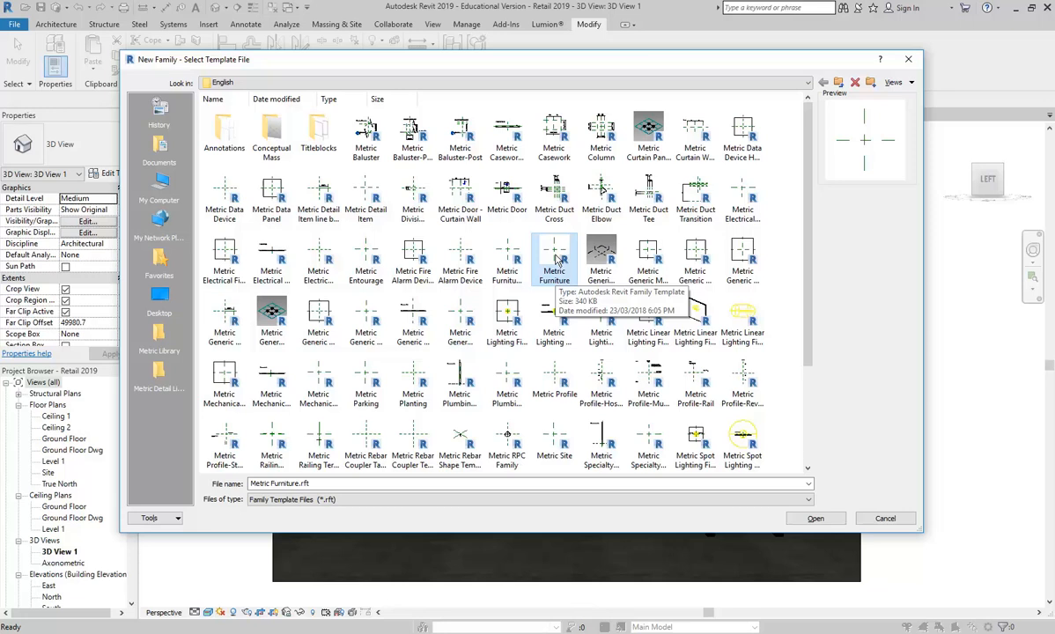
double_click(556, 258)
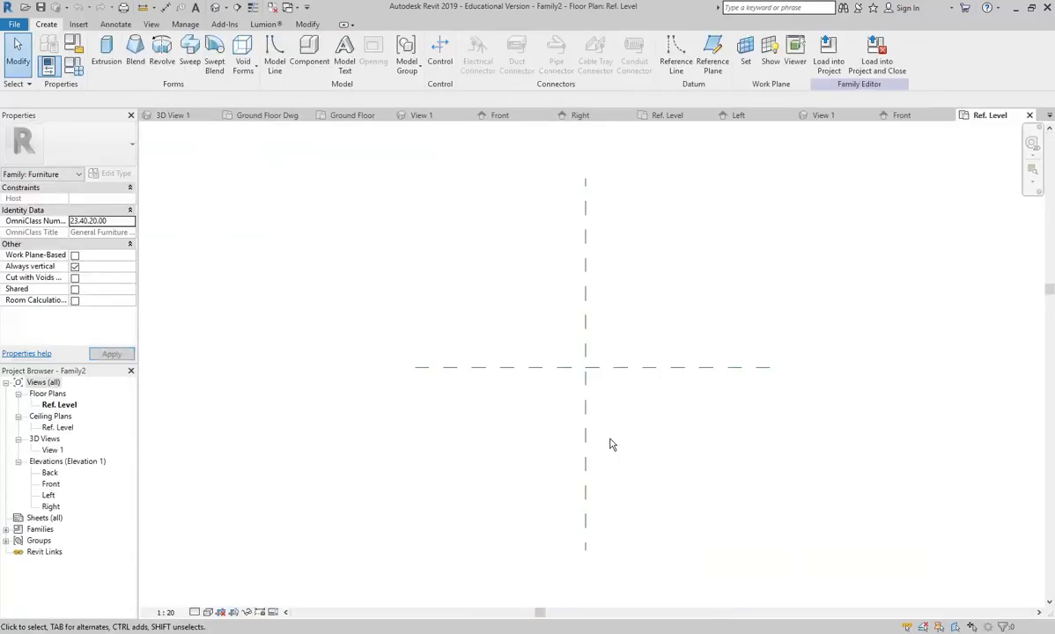
Step: Start a solid extrusion and sketch a downward-bulging arc of about 2137 radius and 63° across the vertical centre reference plane
click(105, 53)
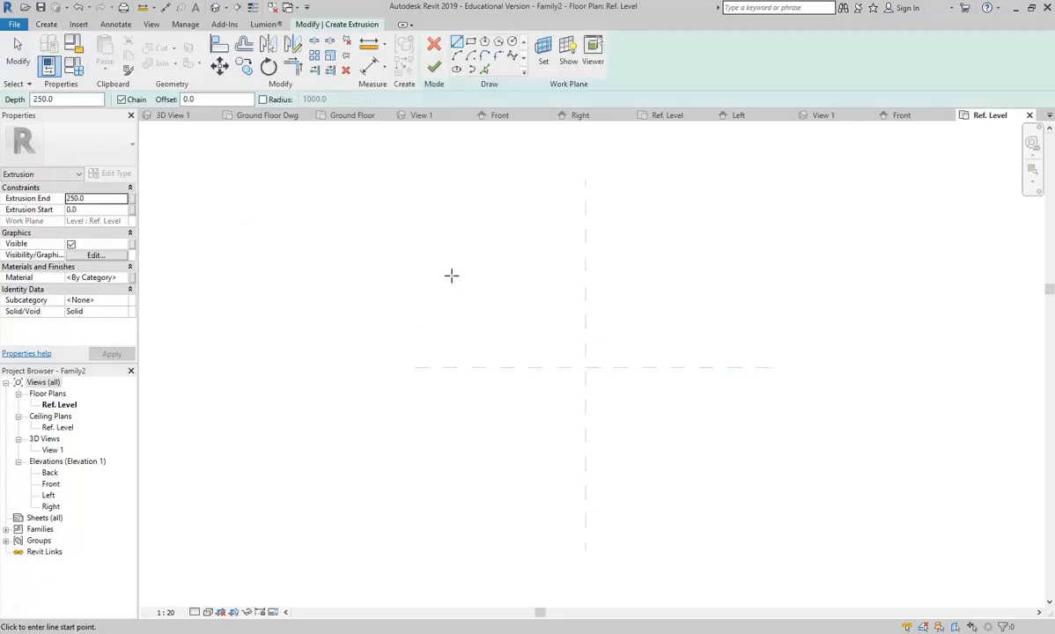
click(457, 56)
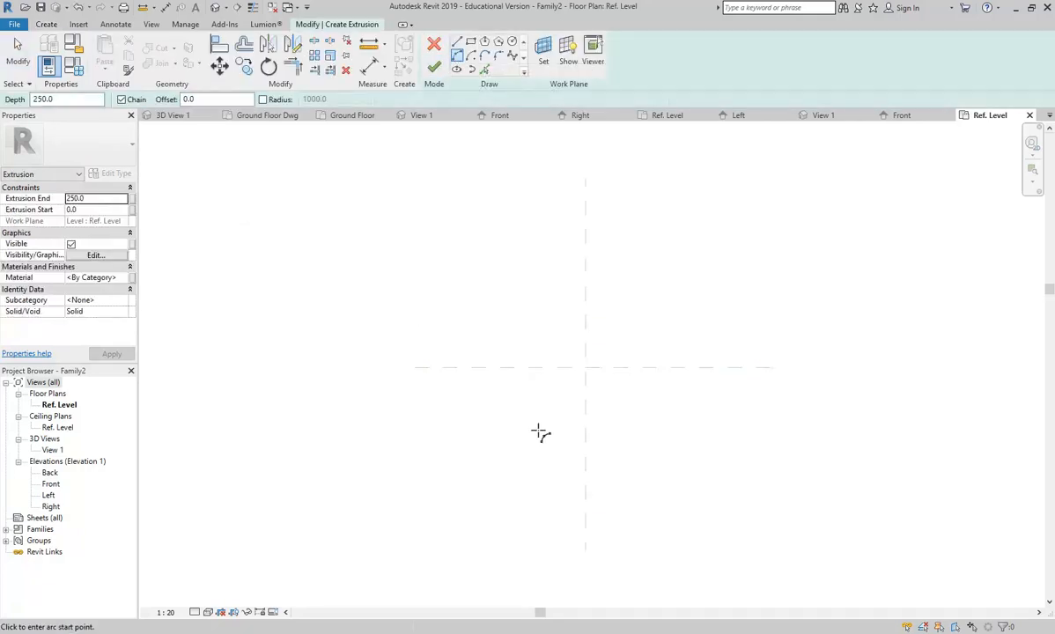
click(449, 334)
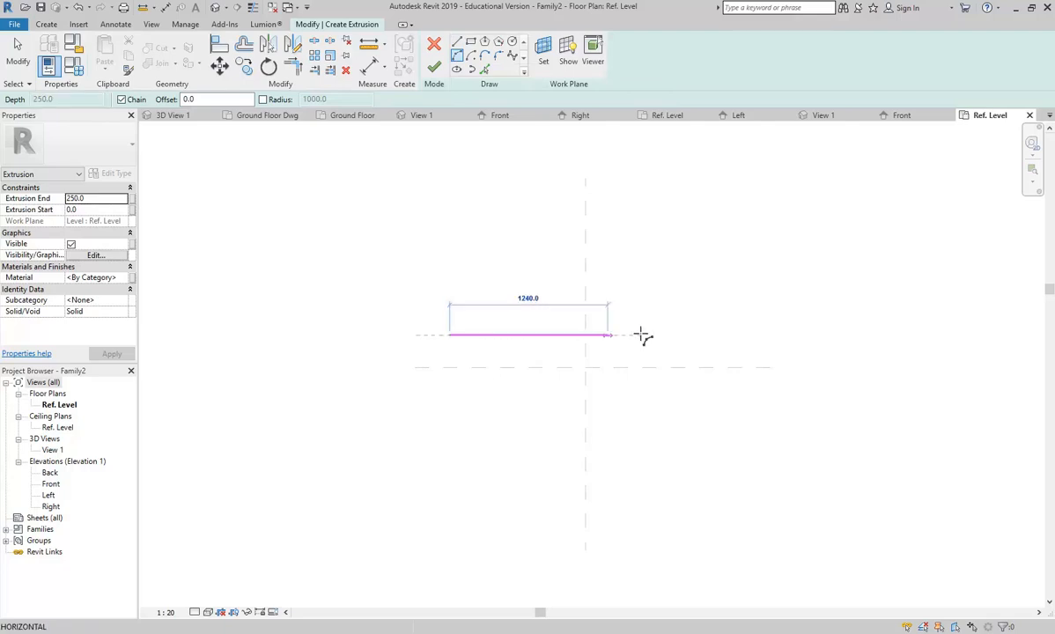
click(736, 334)
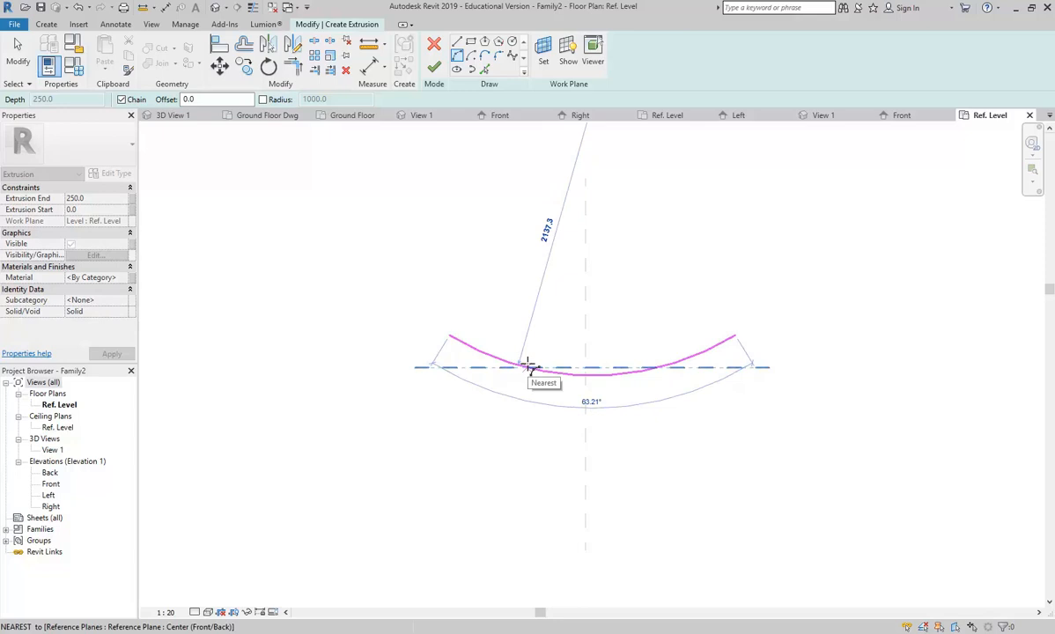
click(528, 365)
right_click(609, 299)
click(629, 308)
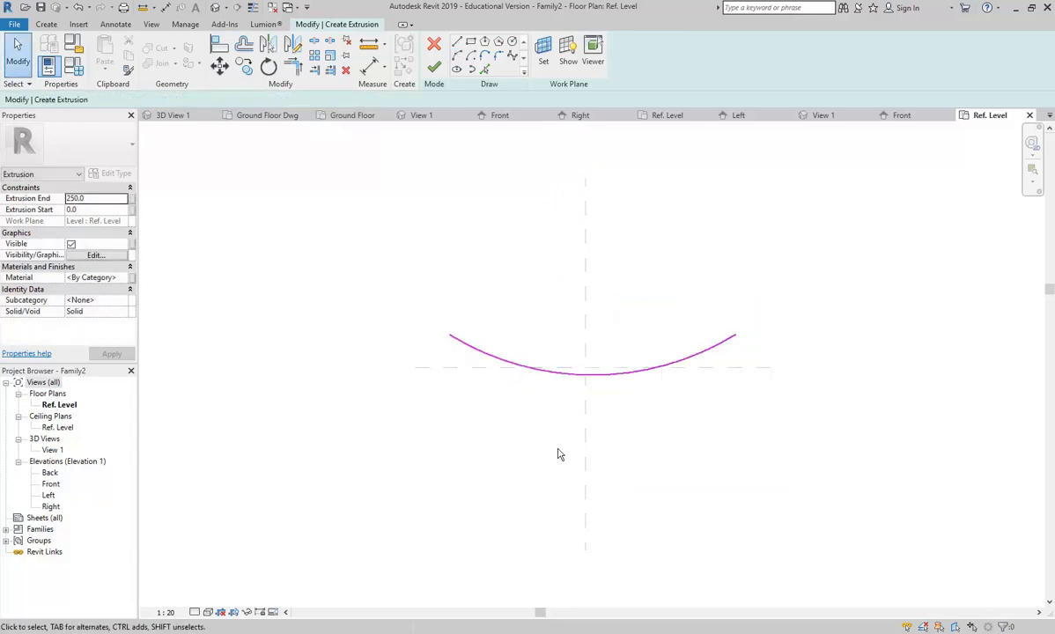
Step: Move the arc's midpoint onto the Center (Left/Right) reference plane and nudge the arc up to just above the Center (Front/Back) plane
click(591, 384)
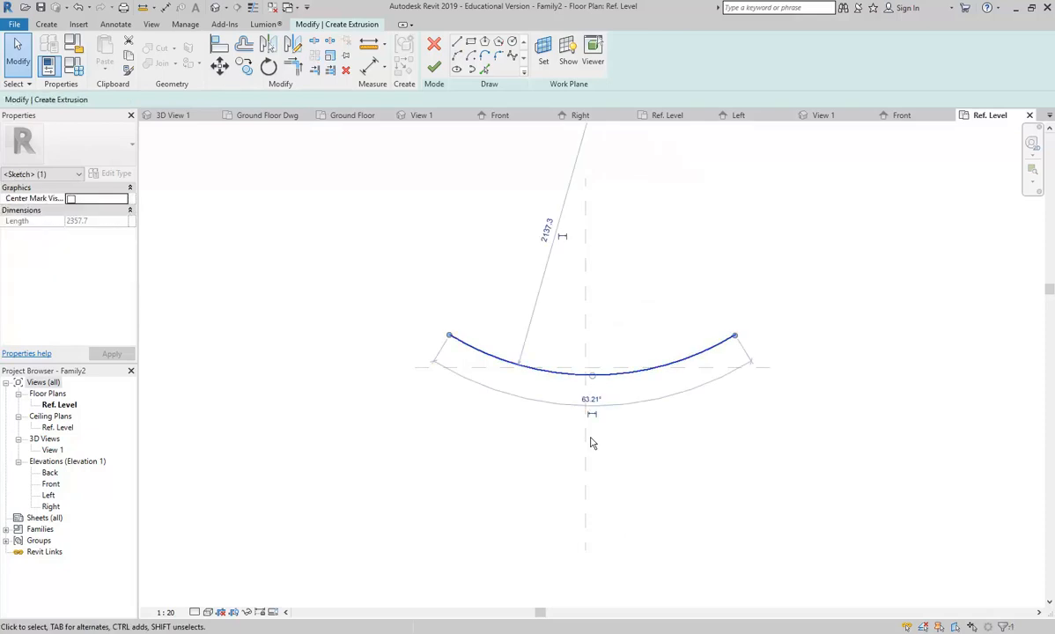
click(219, 66)
scroll(616, 380, up, 3)
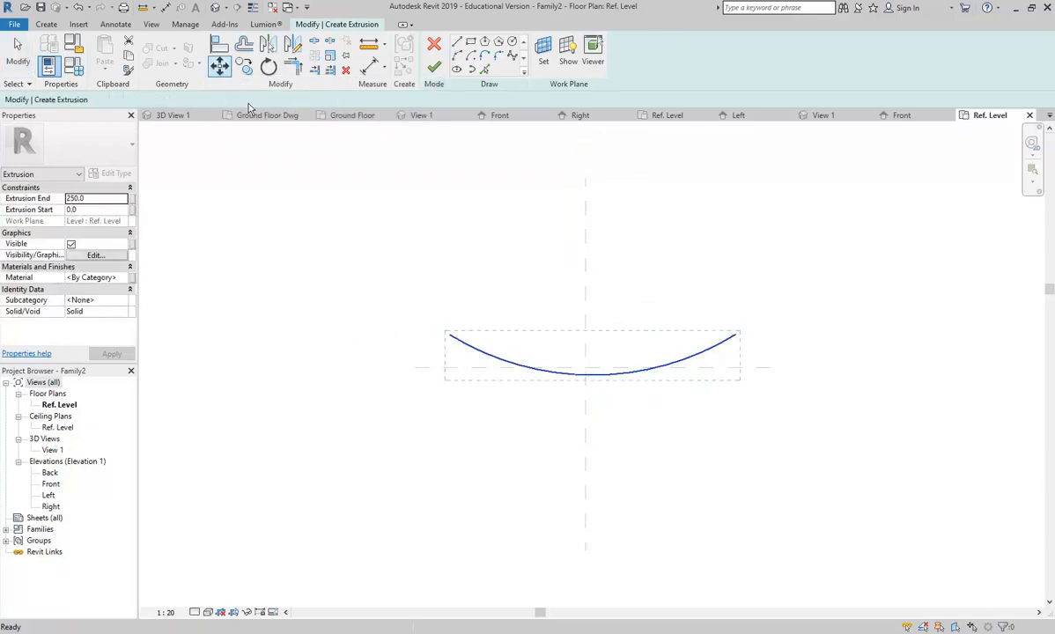
click(574, 370)
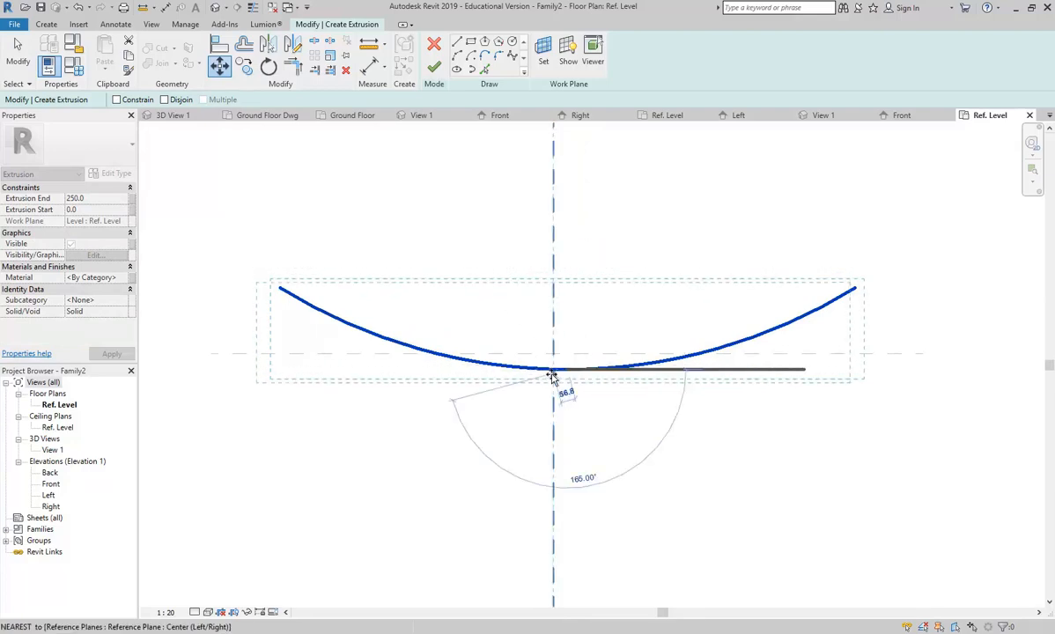
click(553, 369)
scroll(528, 435, down, 2)
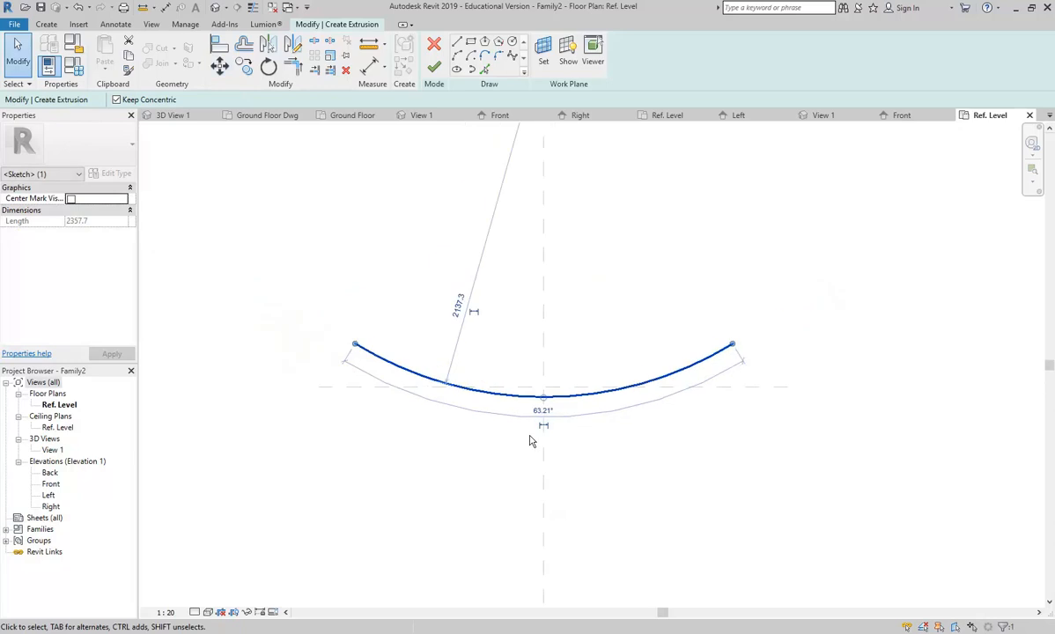
key(Up)
key(Up)
key(Up)
key(Up)
key(Up)
key(Up)
key(Up)
key(Up)
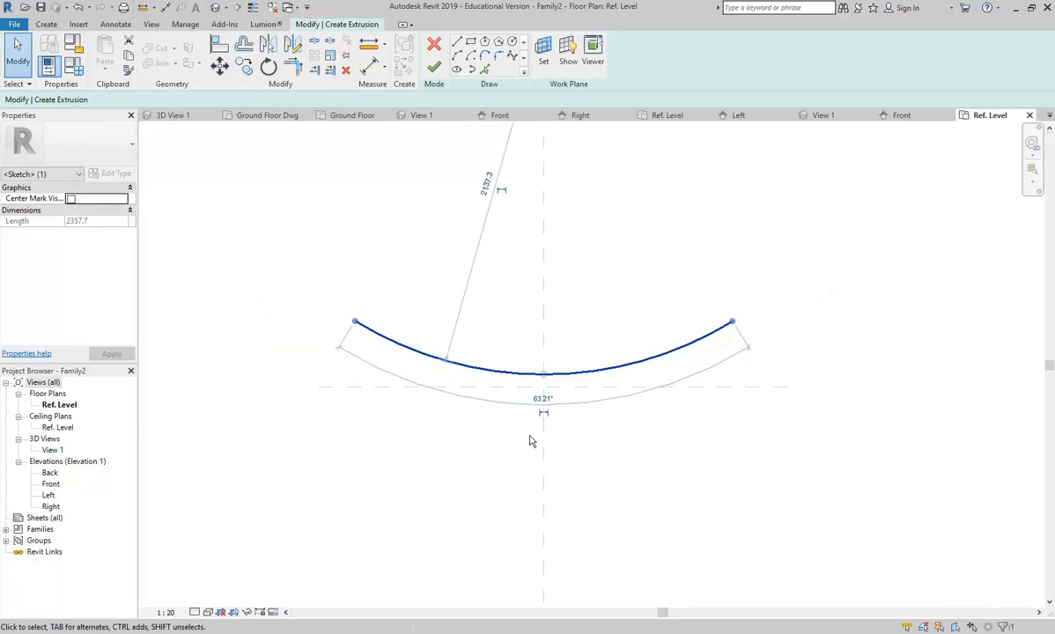
click(294, 217)
scroll(296, 222, down, 2)
scroll(330, 283, up, 2)
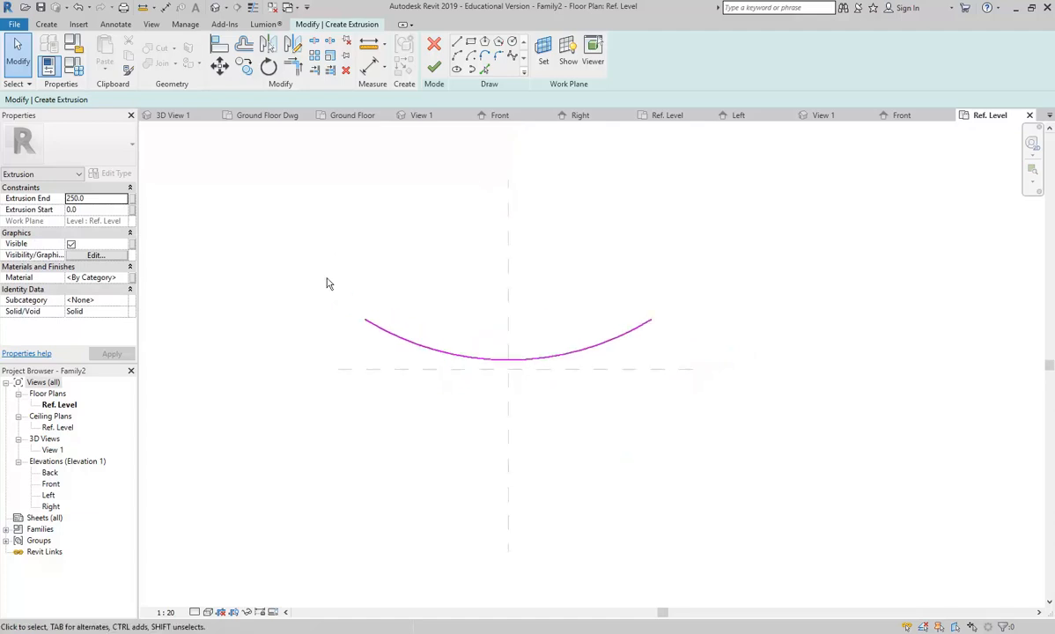
Step: Offset a concentric copy of the arc 600 mm outward, below the original
click(244, 44)
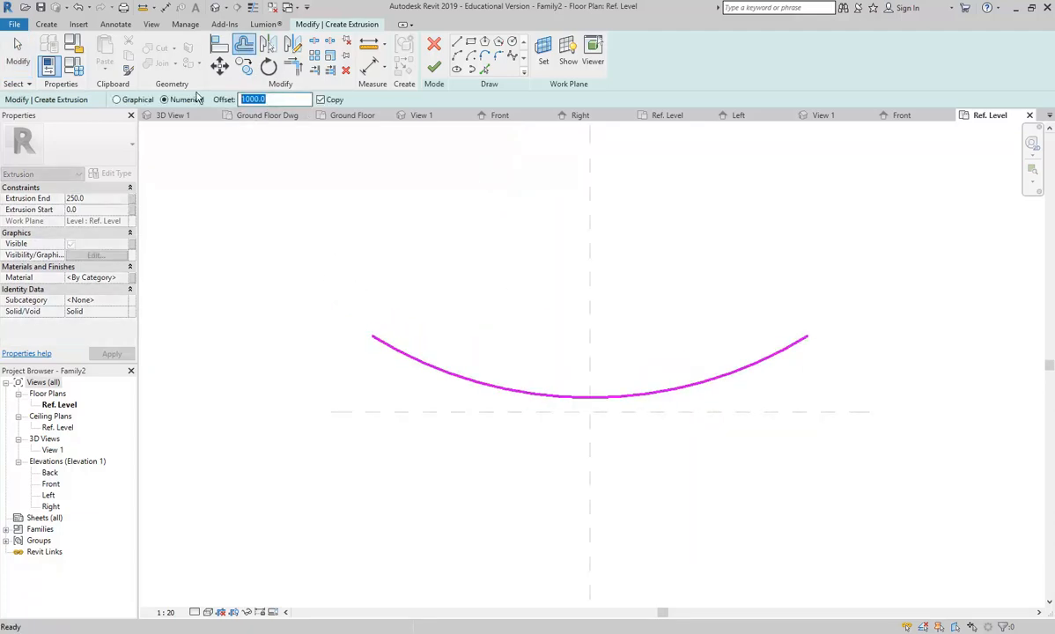
text(60)
click(447, 372)
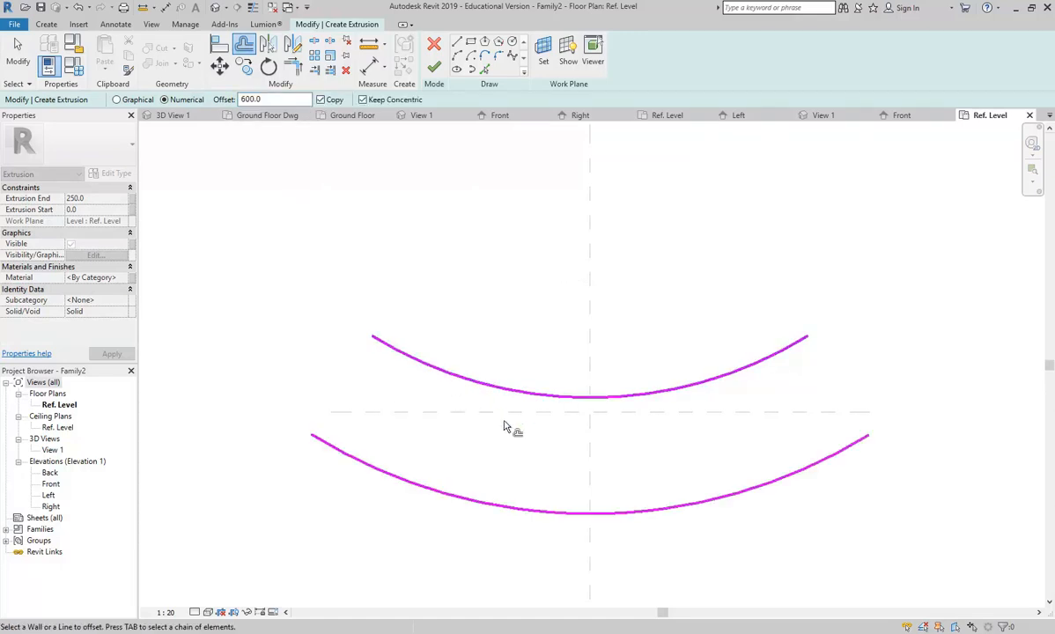
right_click(405, 231)
click(429, 235)
right_click(431, 234)
click(458, 243)
Step: Close the profile with straight lines joining both pairs of arc ends, and finish the extrusion
click(456, 41)
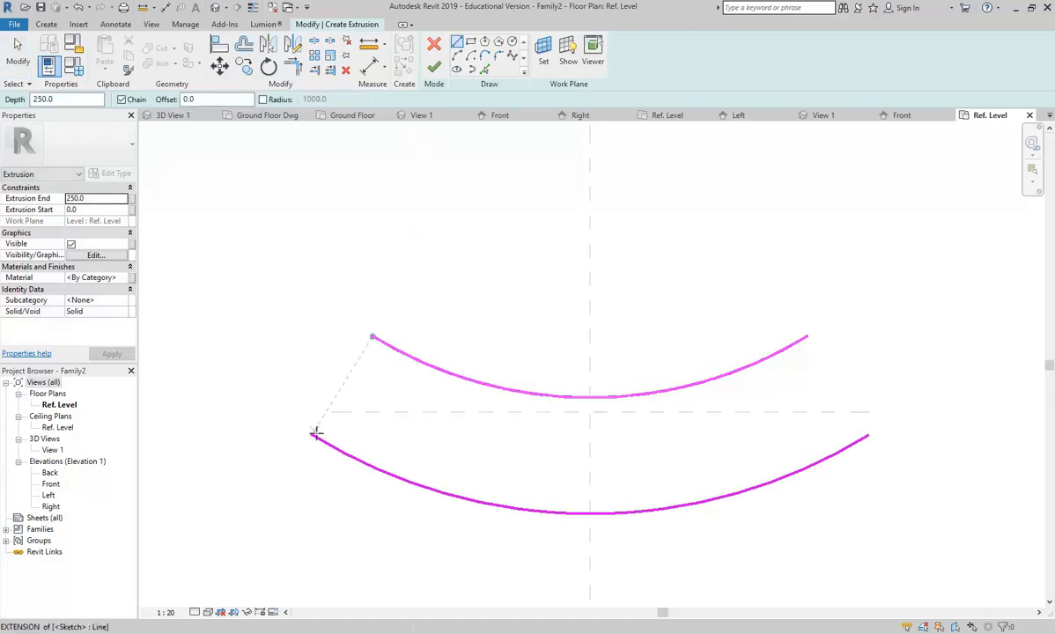
click(313, 434)
click(373, 336)
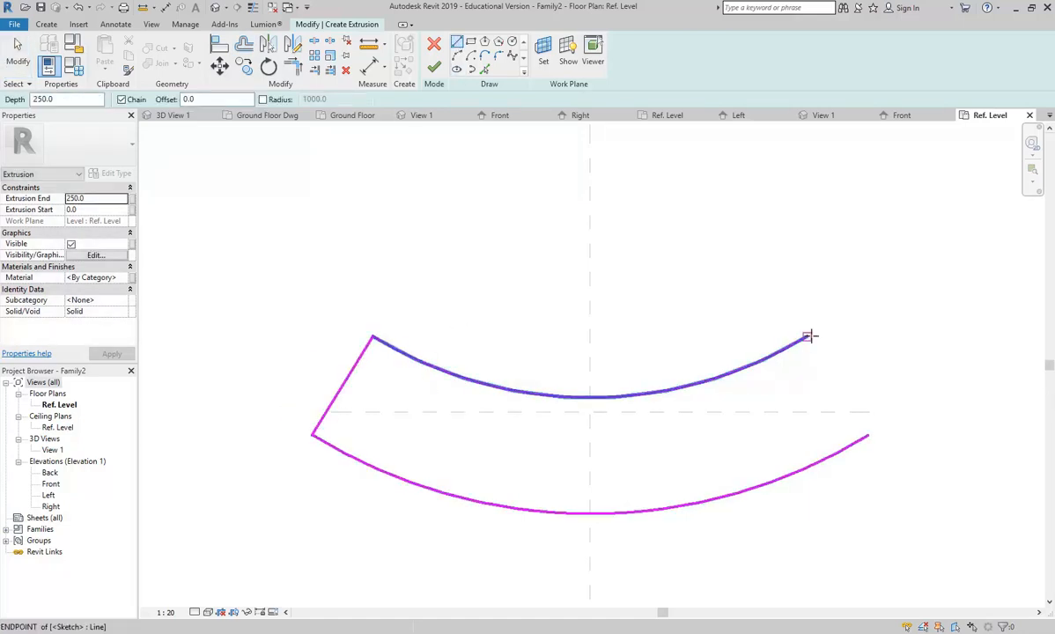
click(809, 337)
click(868, 435)
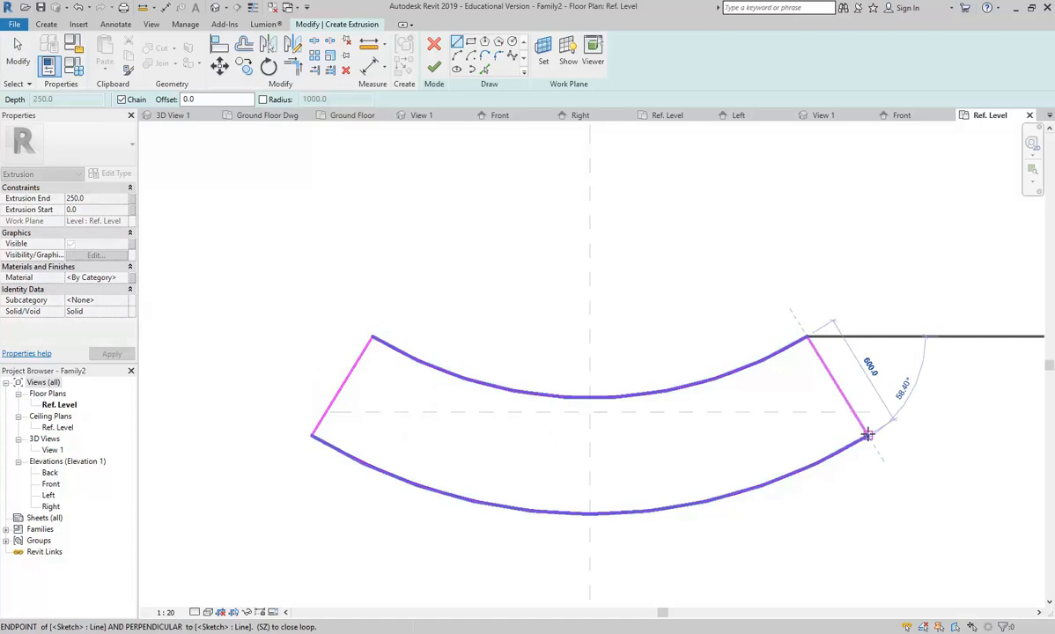
right_click(432, 244)
right_click(447, 243)
click(479, 260)
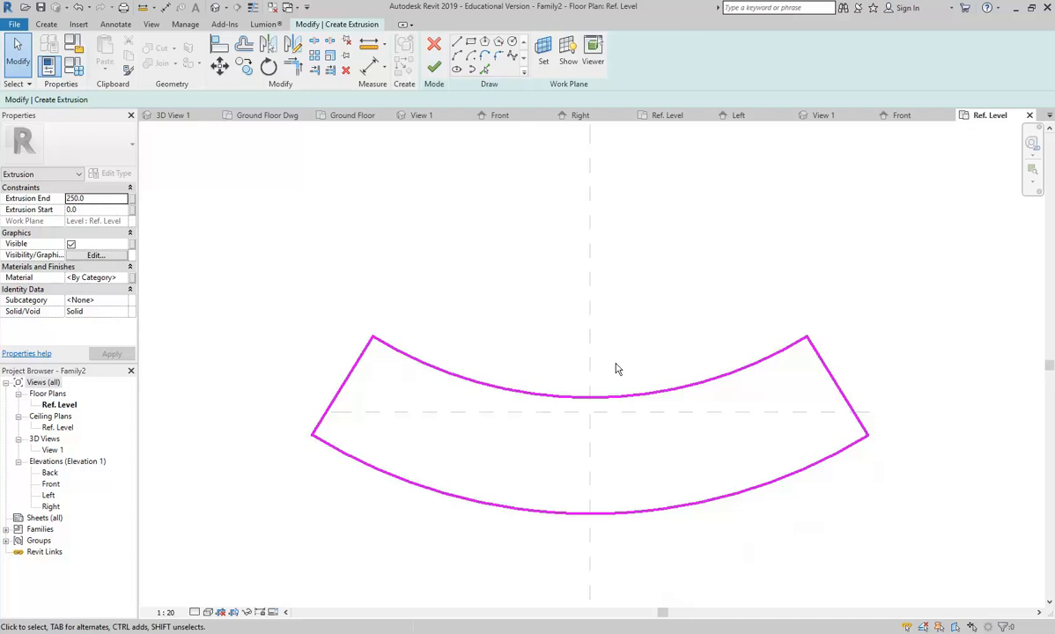
click(434, 67)
click(357, 264)
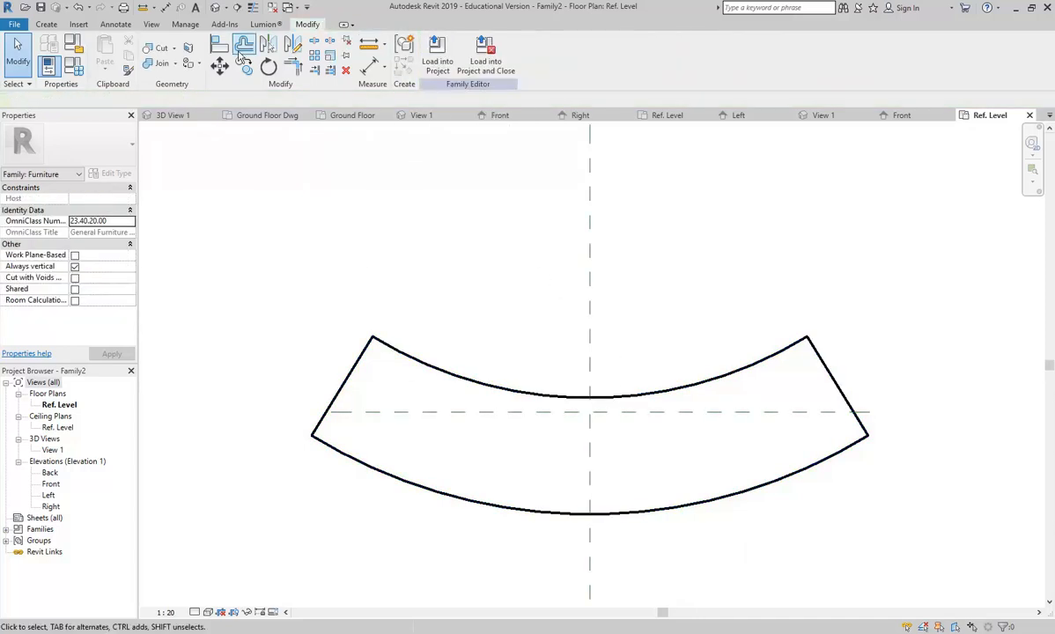
Step: In the 3D view, raise the curved block's height and set its Extrusion End to 1800
click(215, 7)
shift+middle_drag(535, 331, 295, 332)
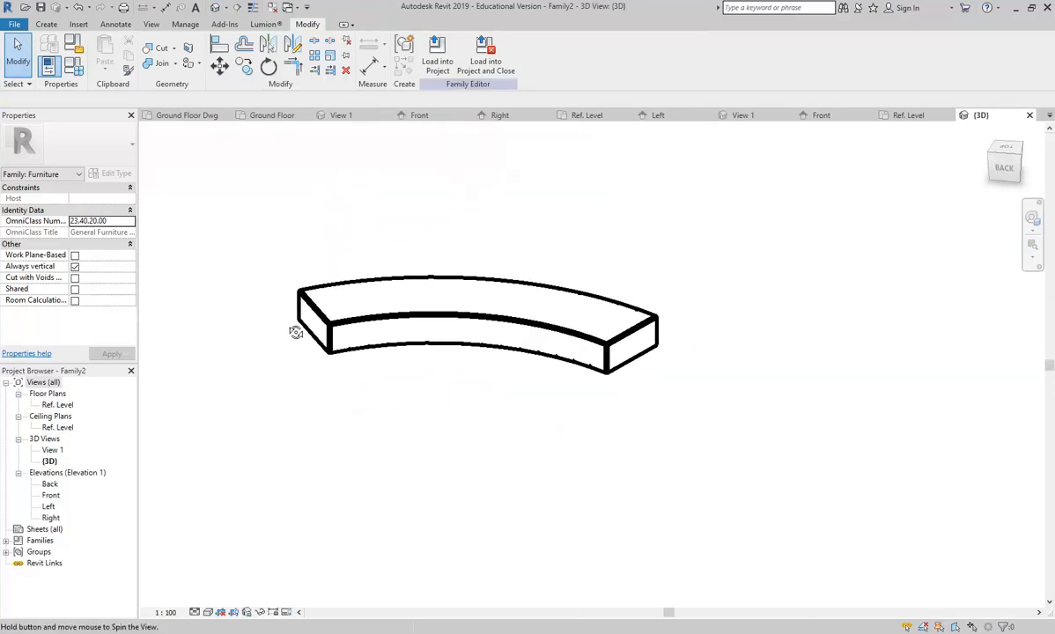
click(386, 319)
shift+middle_drag(387, 320, 471, 249)
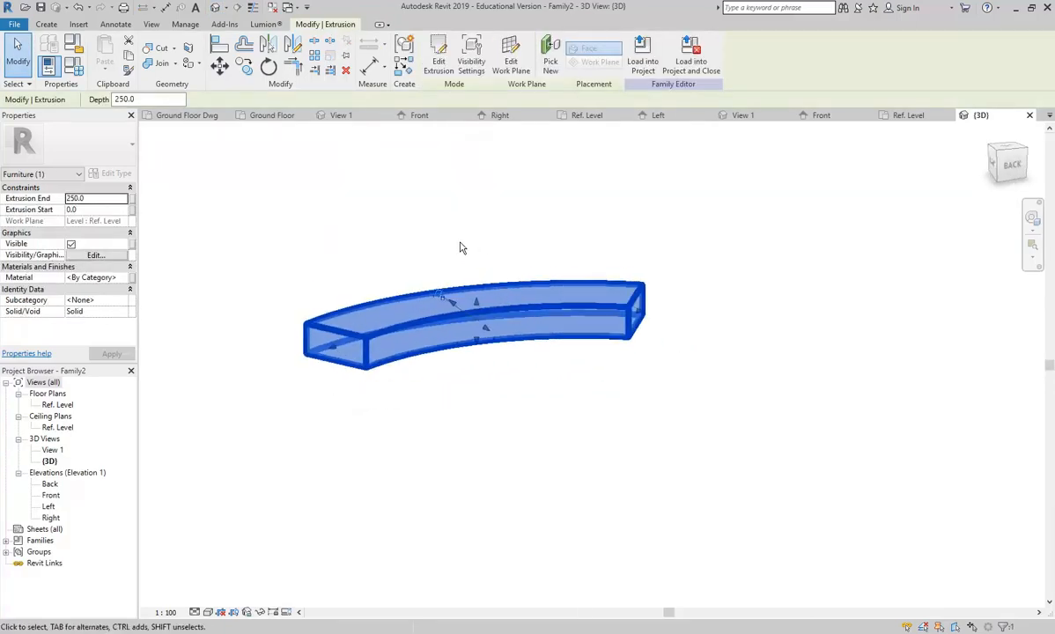
shift+middle_drag(478, 301, 377, 400)
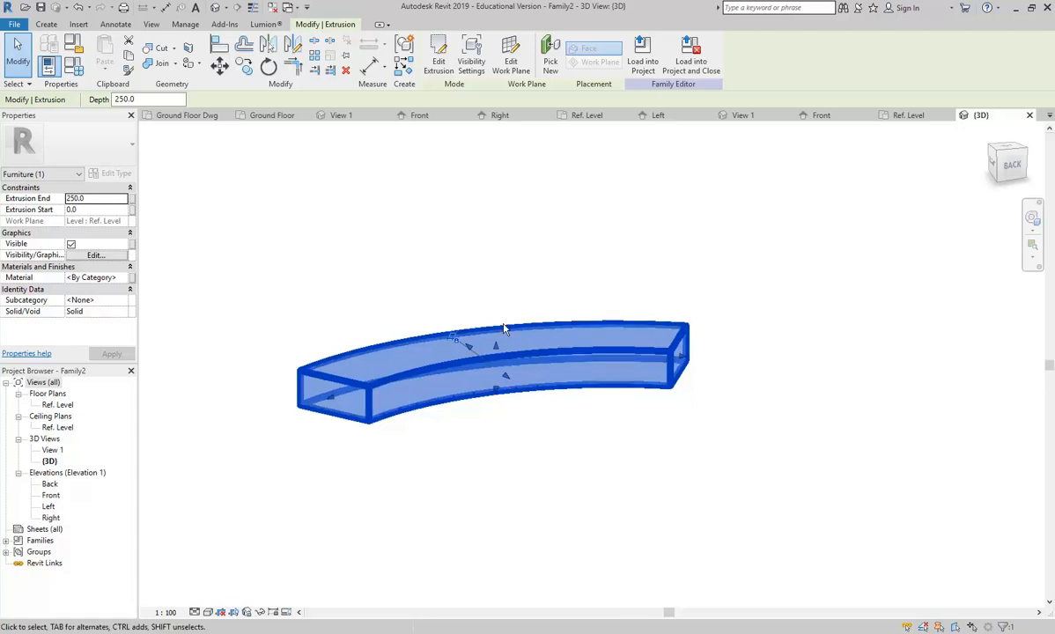
drag(496, 350, 490, 210)
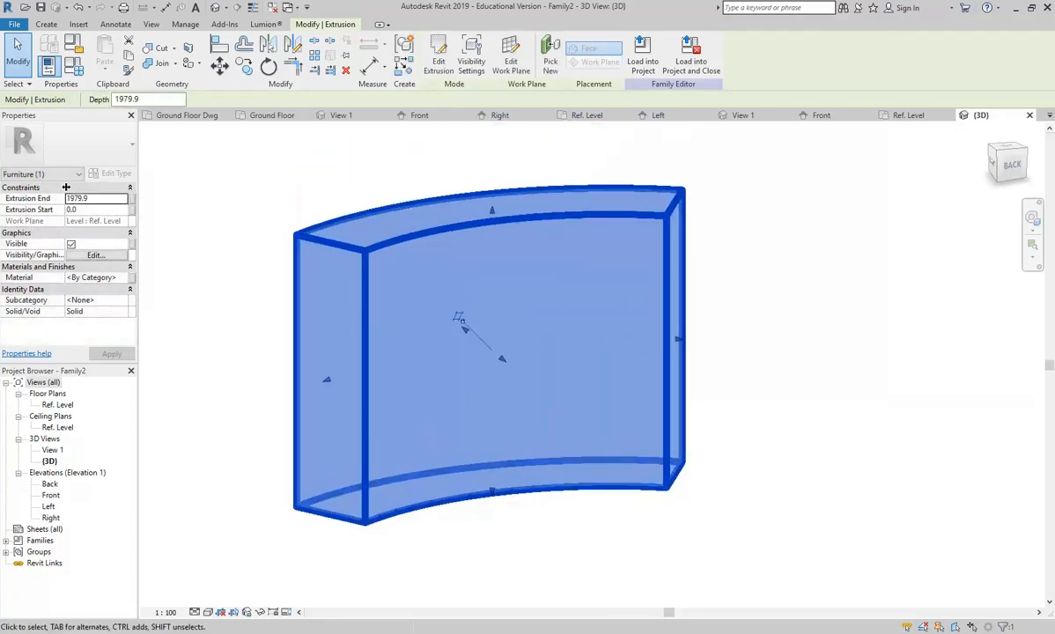
click(96, 198)
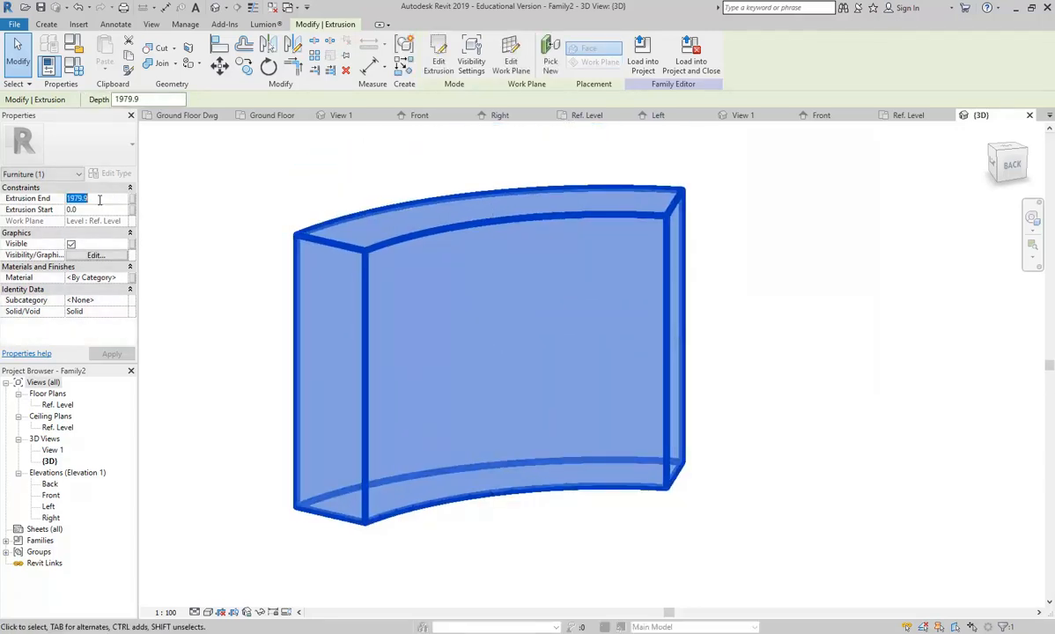
text(1)
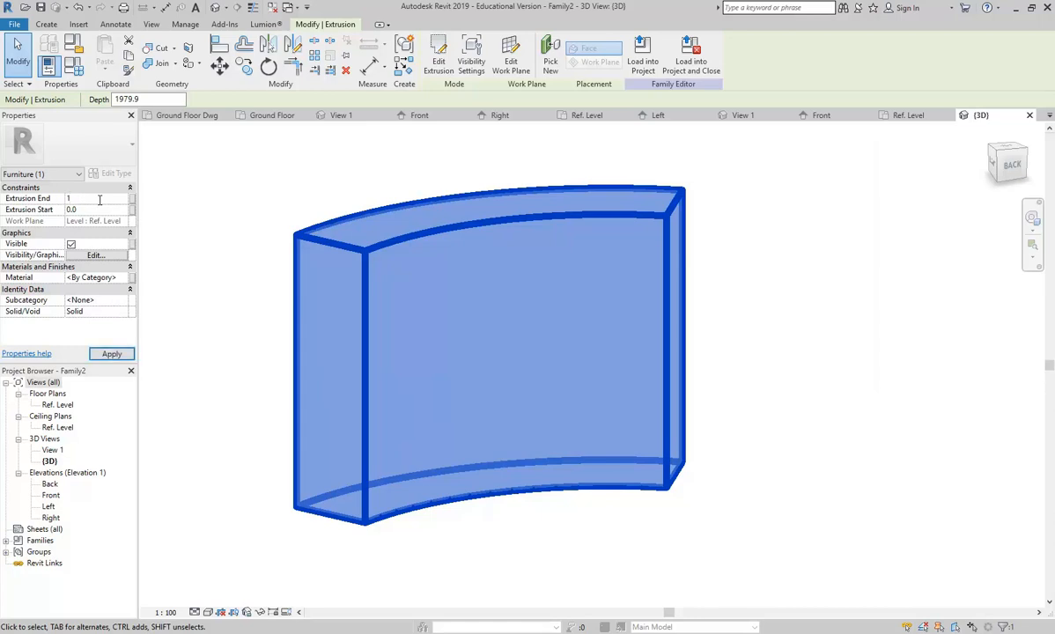
text(800)
key(Return)
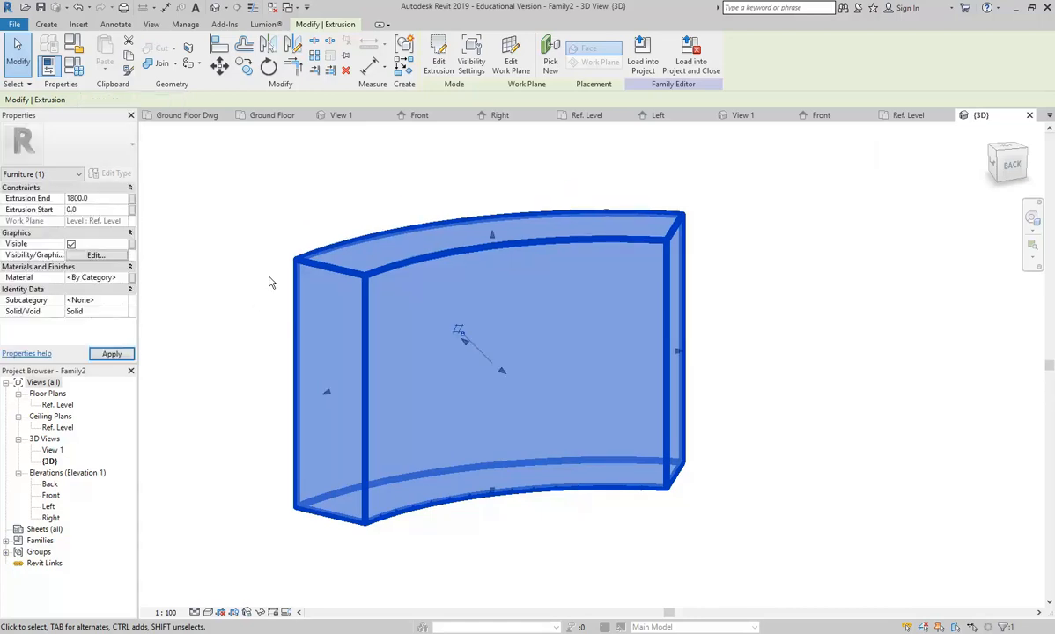
click(262, 248)
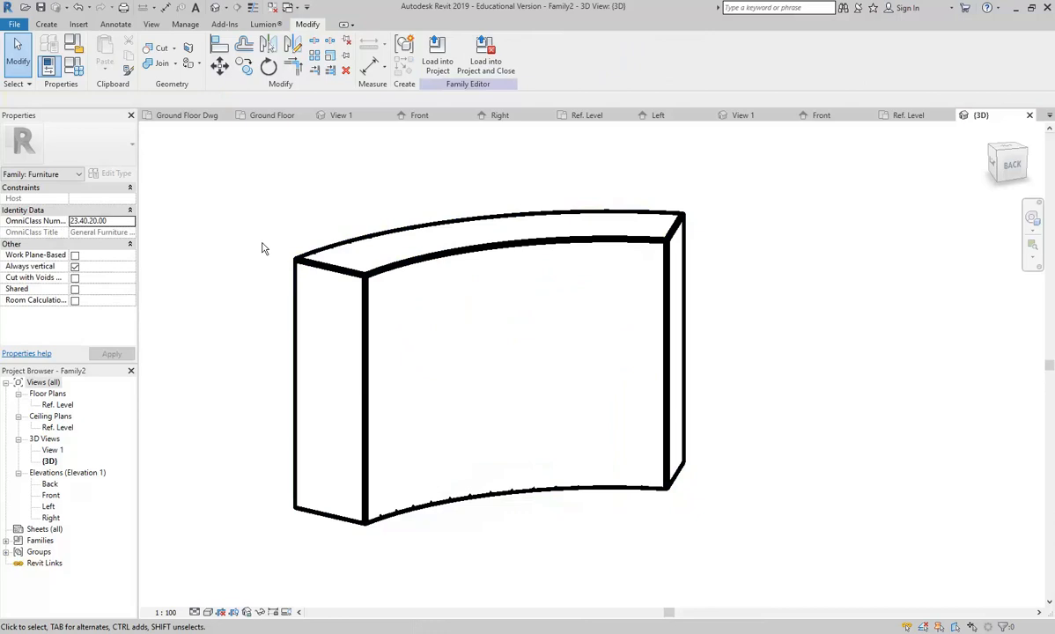
Step: Save the curved block as a new family file named Shelf-curved-proxy in the 3D & Digital Pres folder
click(15, 24)
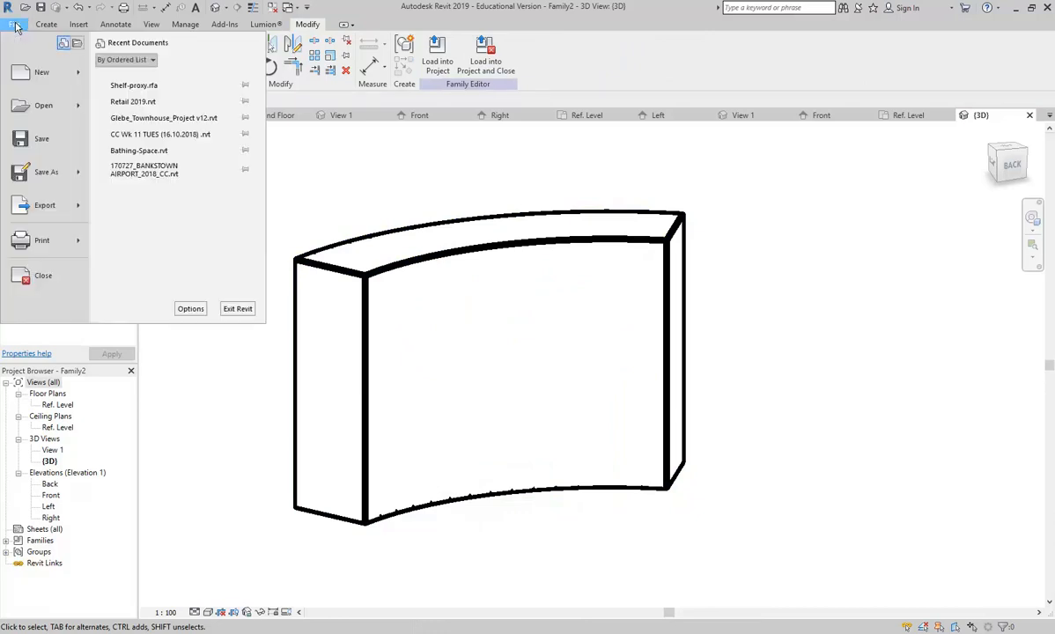
mouse_move(41, 172)
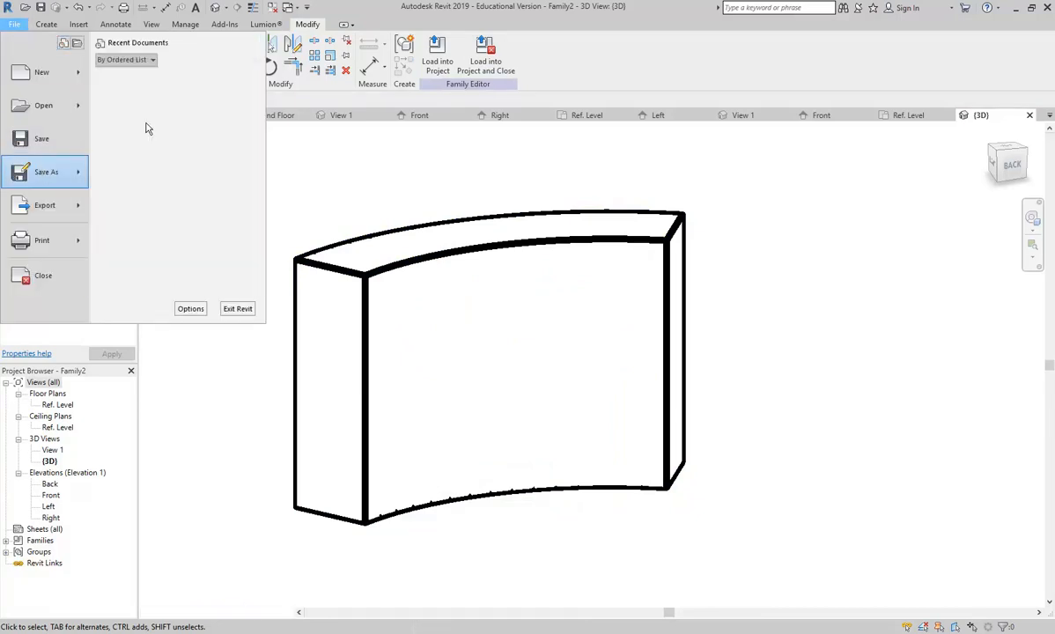
click(146, 128)
click(375, 357)
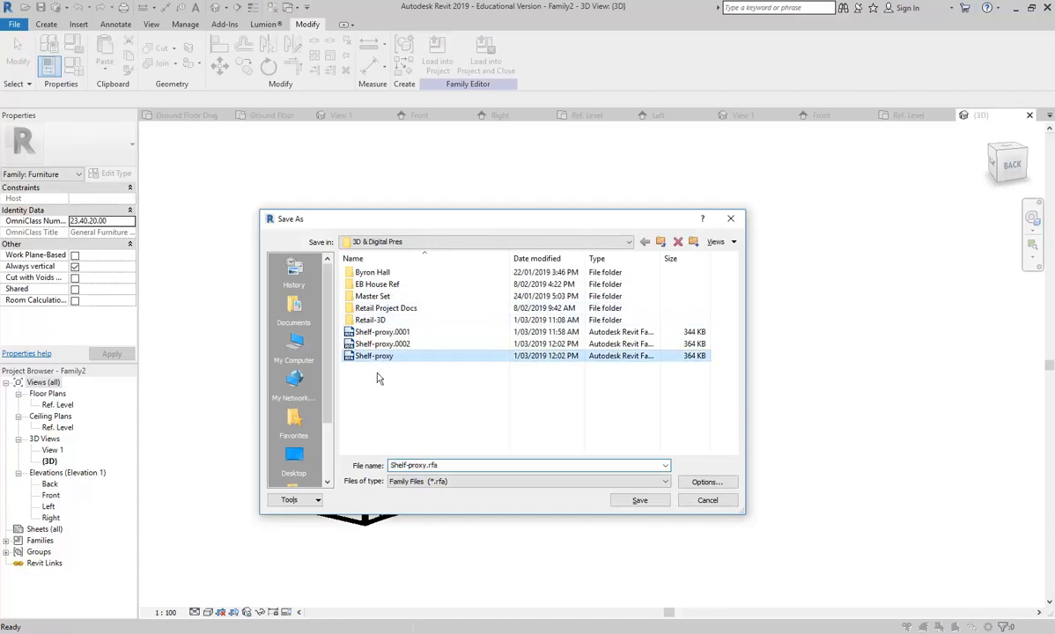
click(407, 467)
click(406, 465)
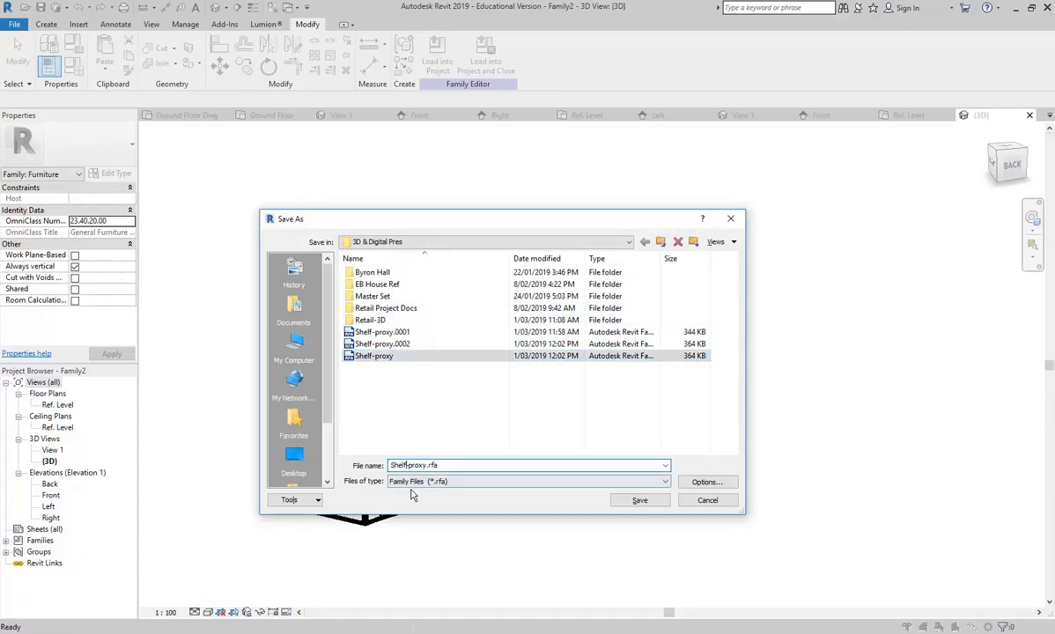
text(curved)
click(632, 499)
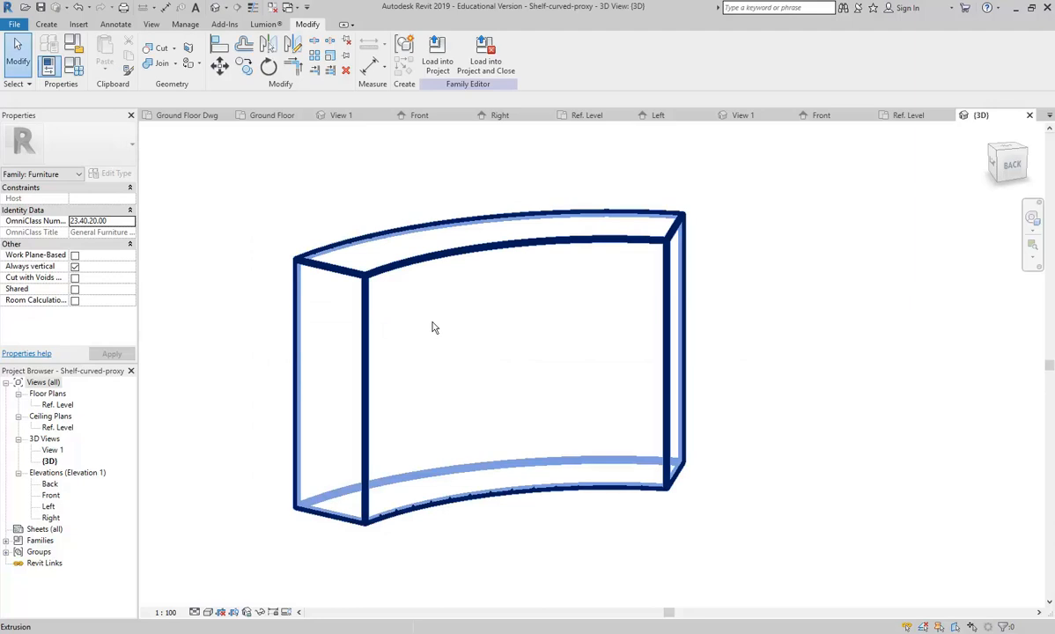
Step: Load Shelf-curved-proxy into Retail 2019 and place two instances arching toward the upper wall, one on each side of the round column
click(437, 62)
click(495, 418)
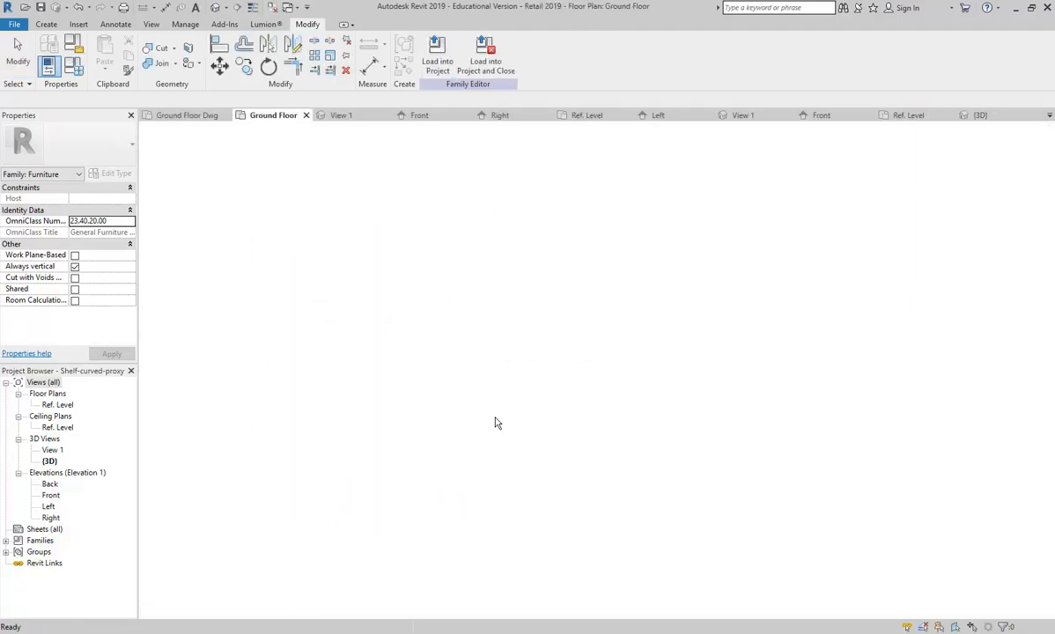
middle_drag(460, 354, 607, 449)
middle_drag(412, 308, 555, 412)
scroll(551, 410, down, 1)
scroll(542, 408, up, 1)
key(space)
key(space)
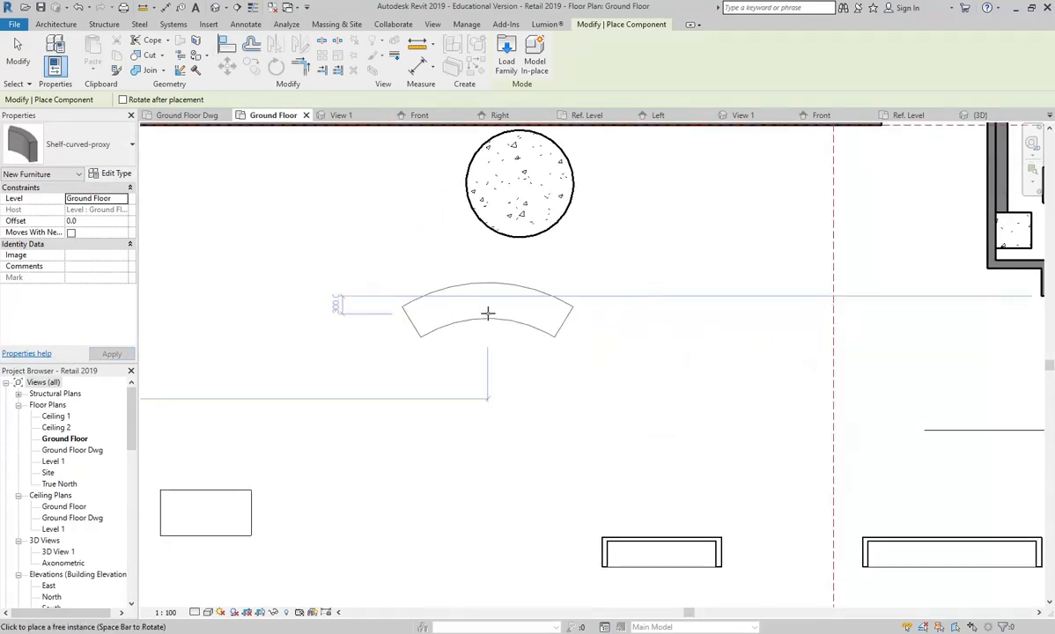
middle_drag(418, 235, 514, 377)
scroll(513, 375, up, 1)
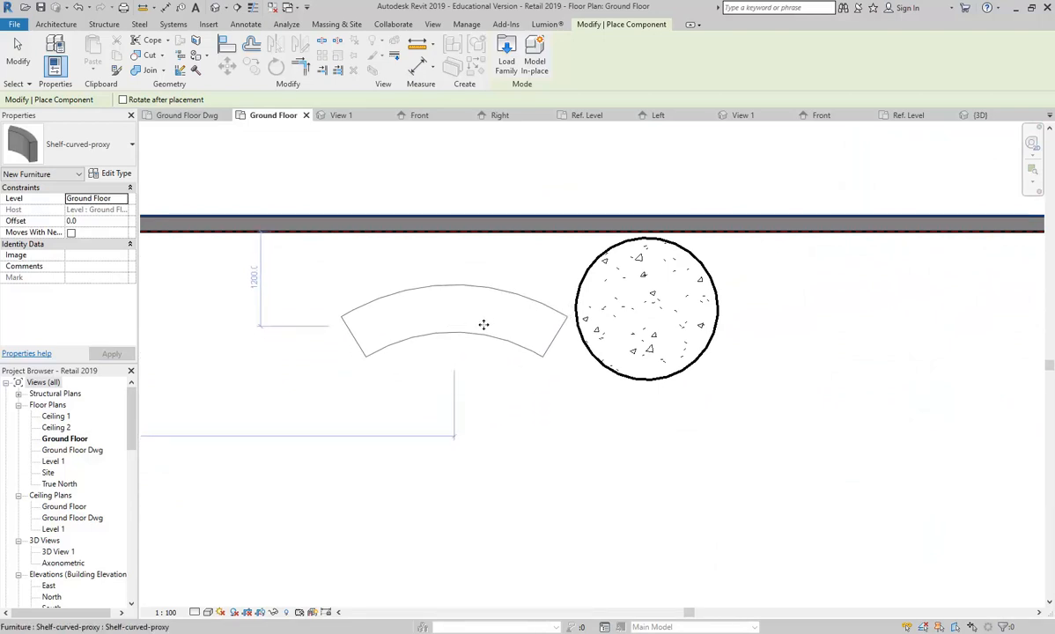
click(457, 328)
click(837, 326)
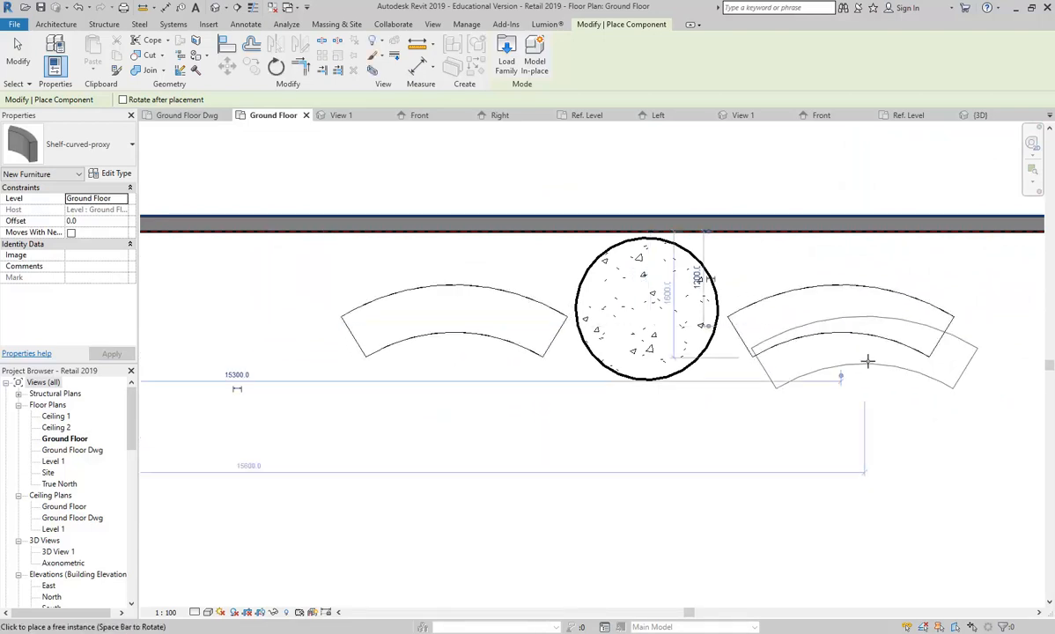
Step: Place two more curved shelves below the first pair, rotated 180° to face them, and finish placing components
middle_drag(927, 352, 657, 349)
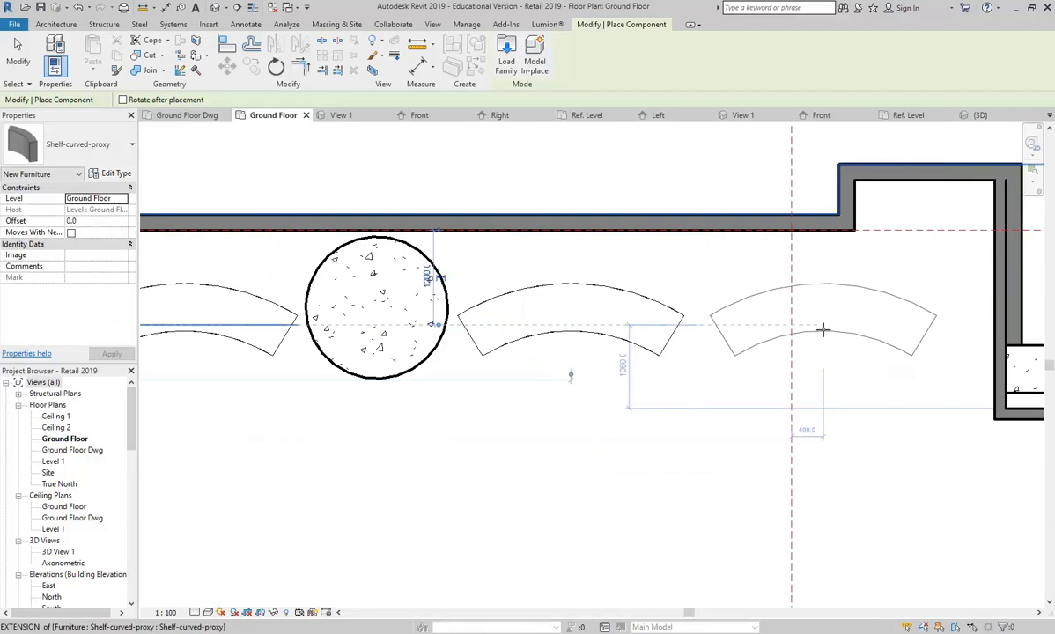
middle_drag(579, 429, 611, 386)
scroll(611, 386, down, 1)
key(space)
key(space)
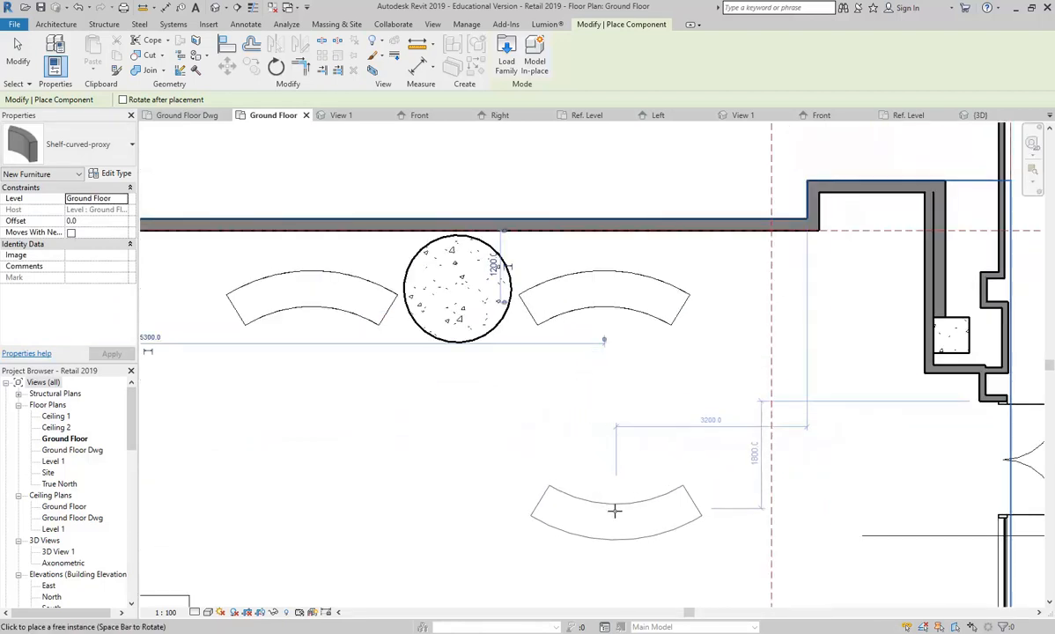
click(615, 510)
click(310, 507)
key(Escape)
key(Escape)
scroll(405, 412, down, 2)
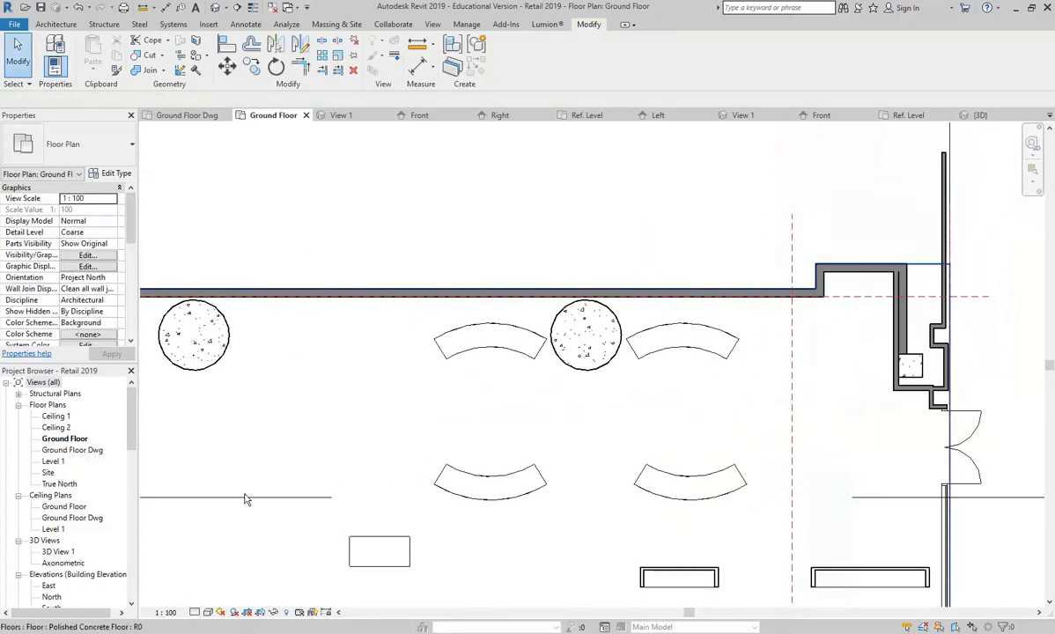
Step: Check the placed curved shelves in 3D View 1 and open the Shelf-curved-proxy family for editing from one of them
double_click(58, 551)
scroll(295, 357, up, 4)
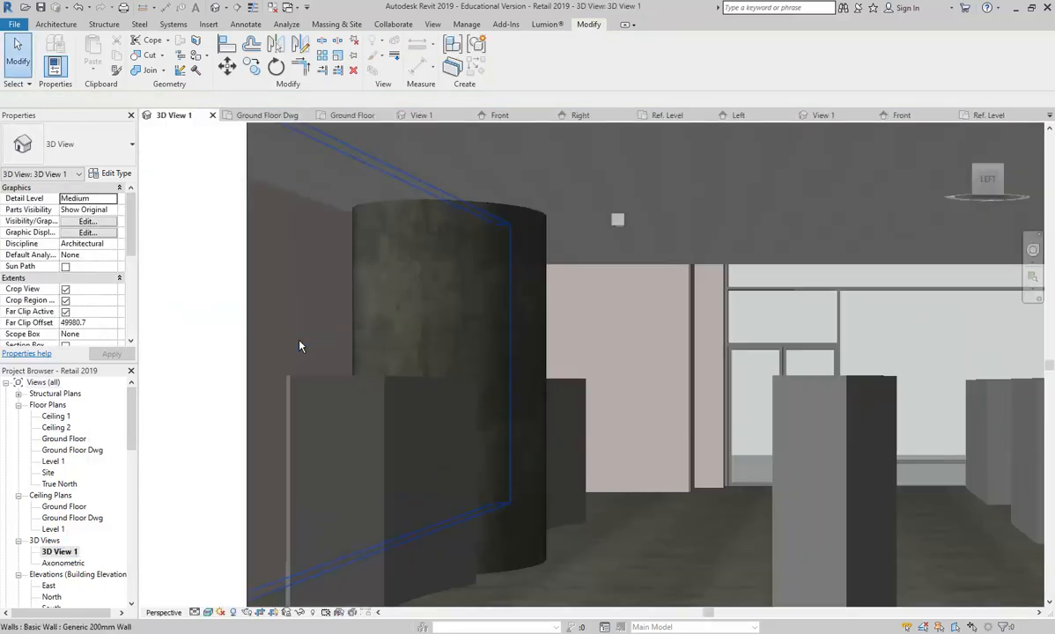
scroll(412, 389, down, 6)
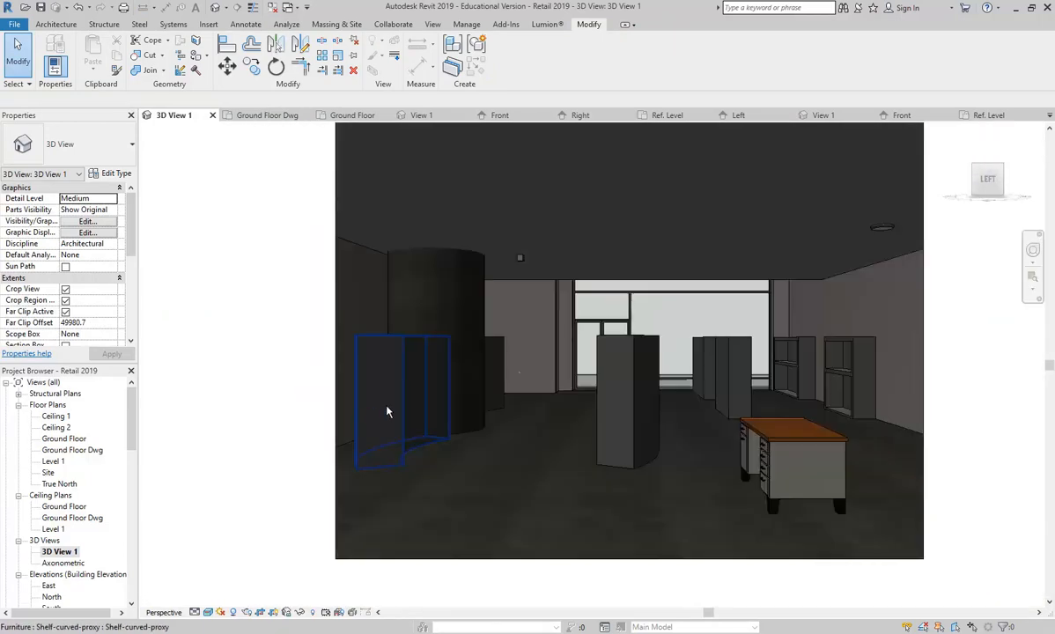
click(387, 410)
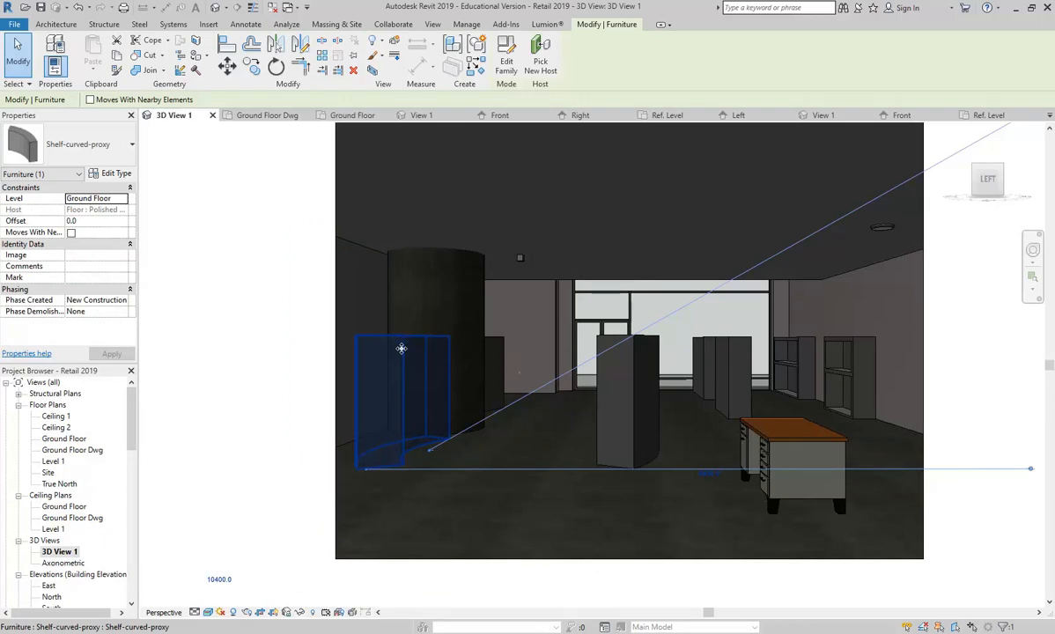
click(507, 69)
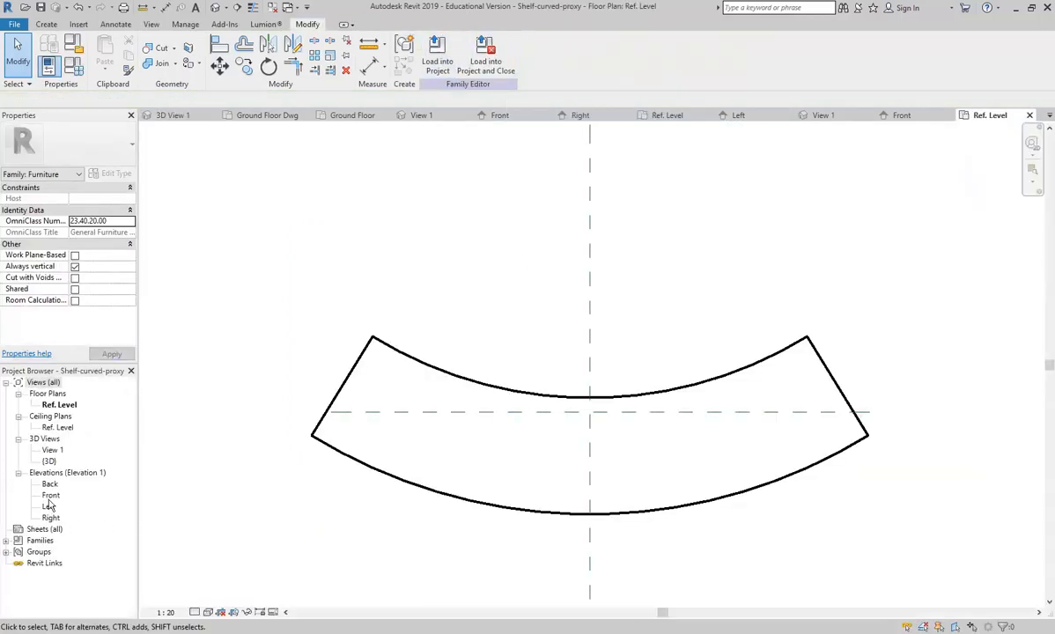
Step: In the family's 3D view, set the curved block's Extrusion Start to 100
double_click(50, 496)
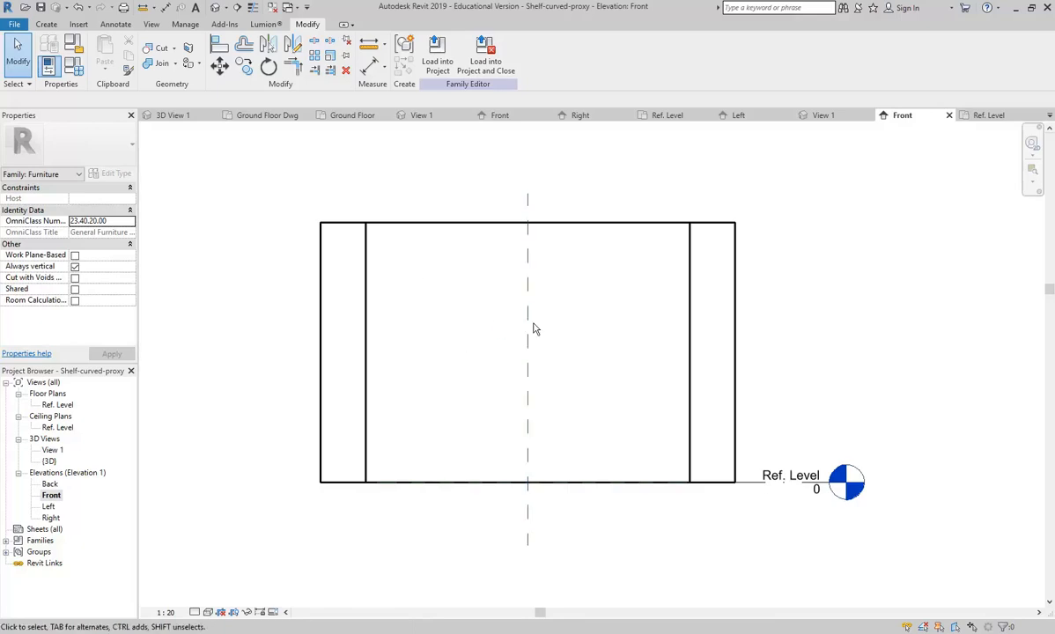
double_click(48, 462)
scroll(572, 401, down, 2)
shift+middle_drag(537, 402, 544, 423)
click(501, 327)
scroll(500, 380, up, 2)
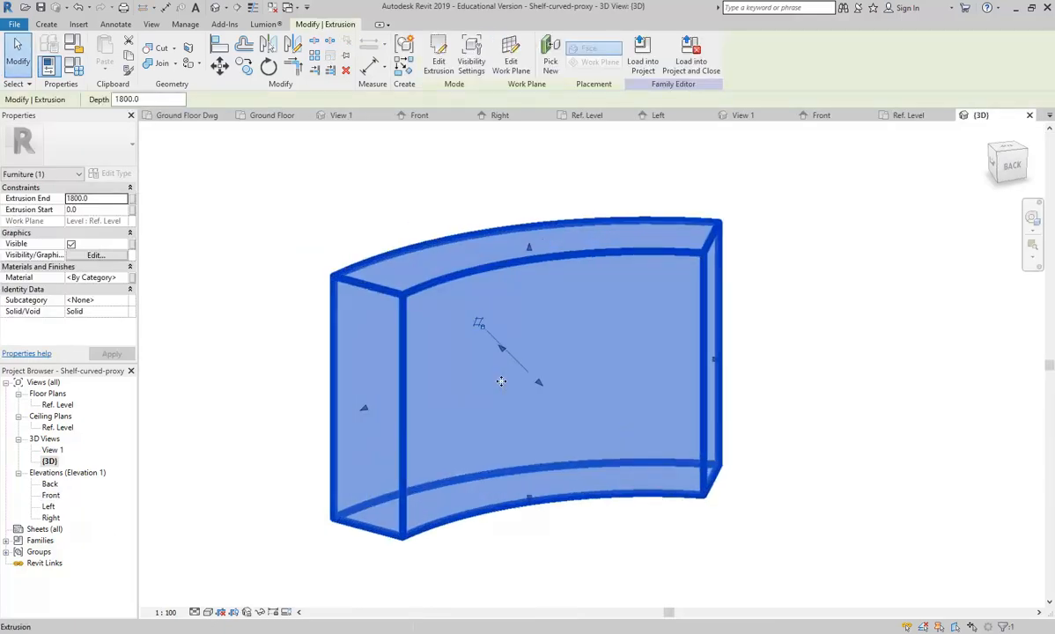
click(95, 209)
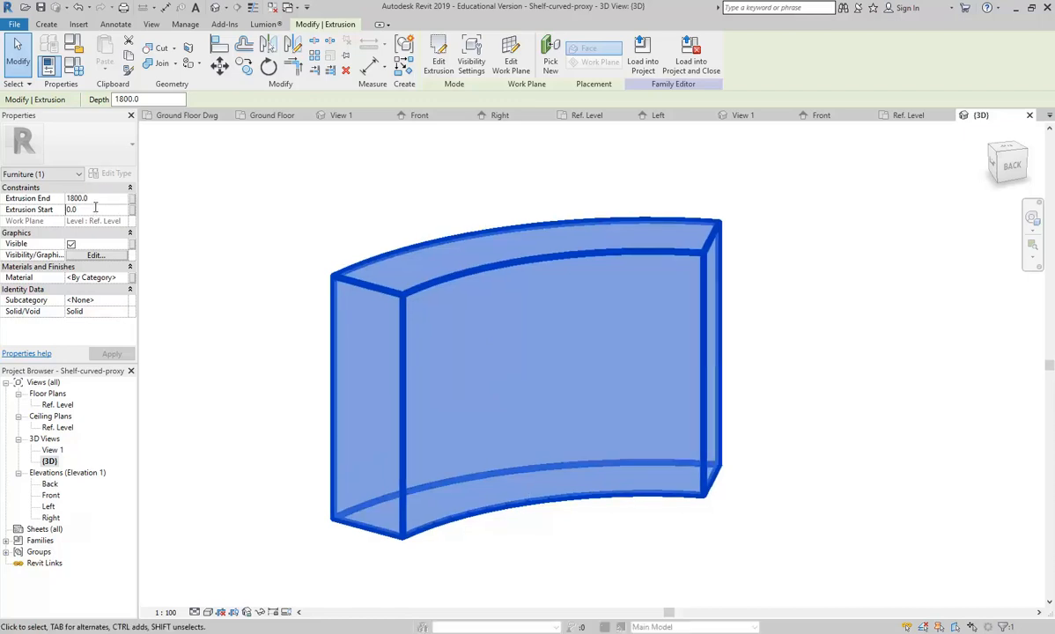
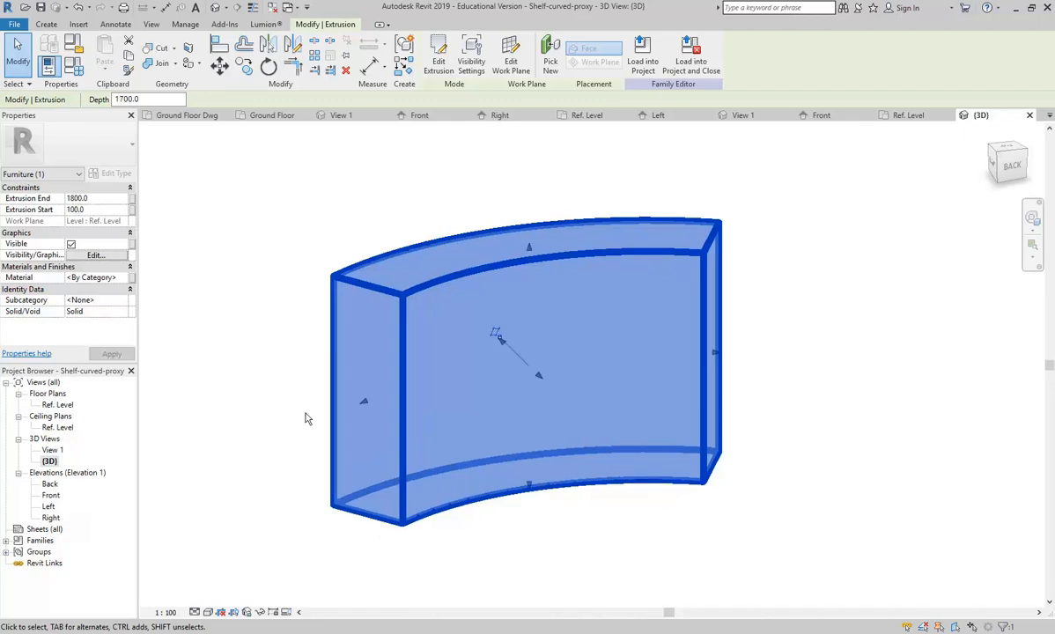
Step: Reduce the curved block to a thin base shelf by setting its Extrusion End to 120
click(102, 199)
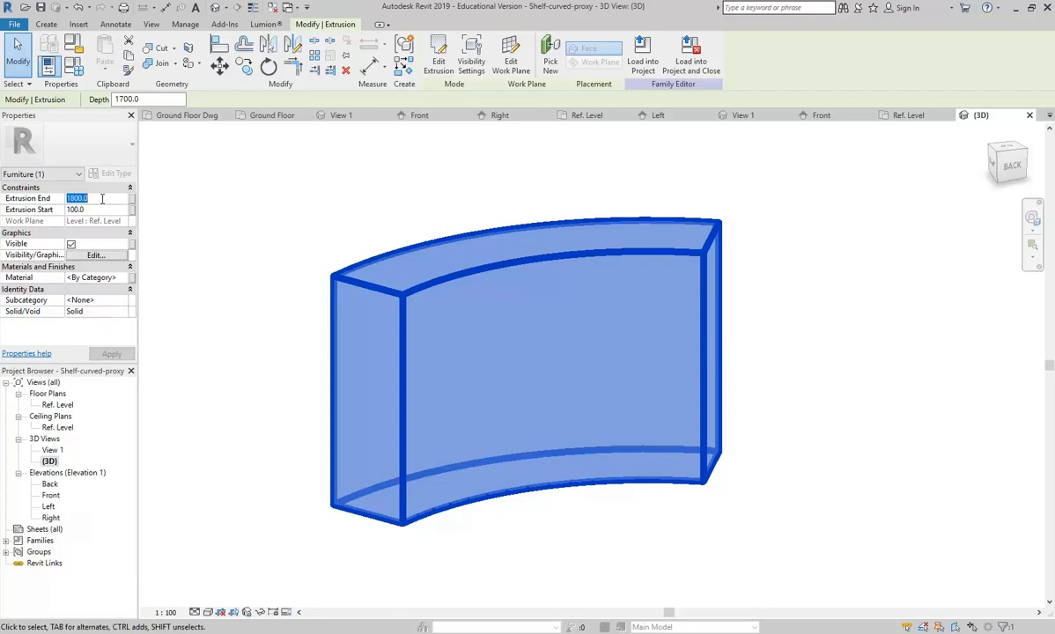
text(12)
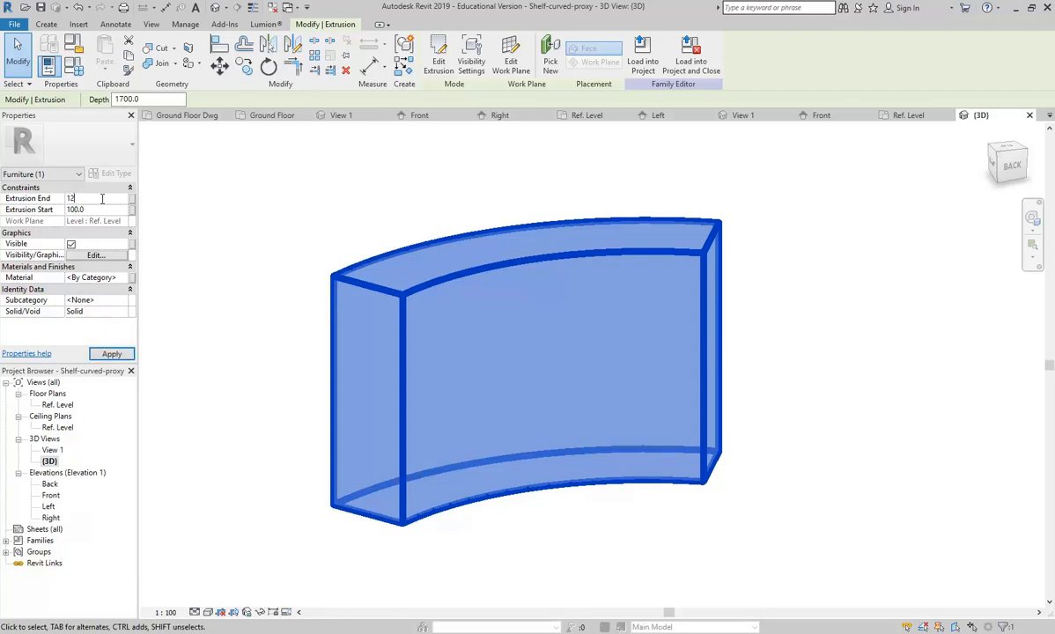
key(Return)
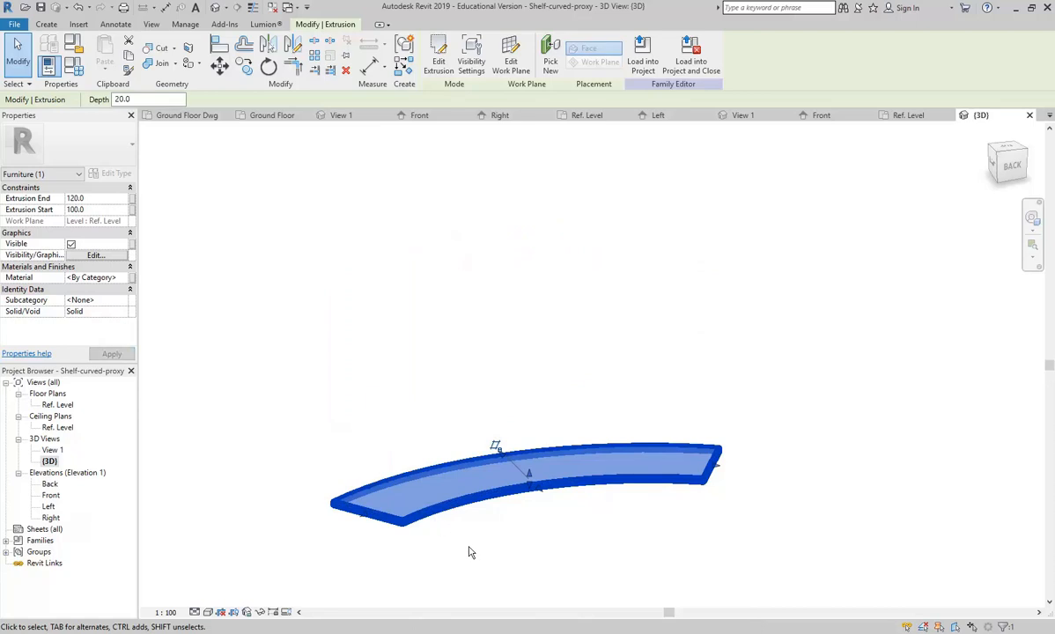
click(334, 391)
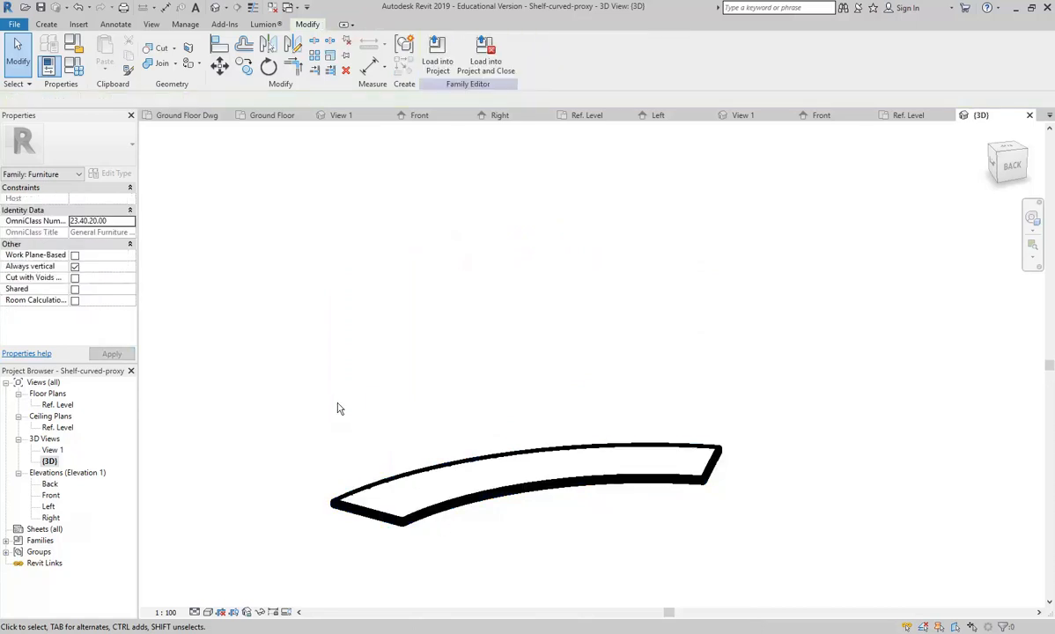
click(379, 523)
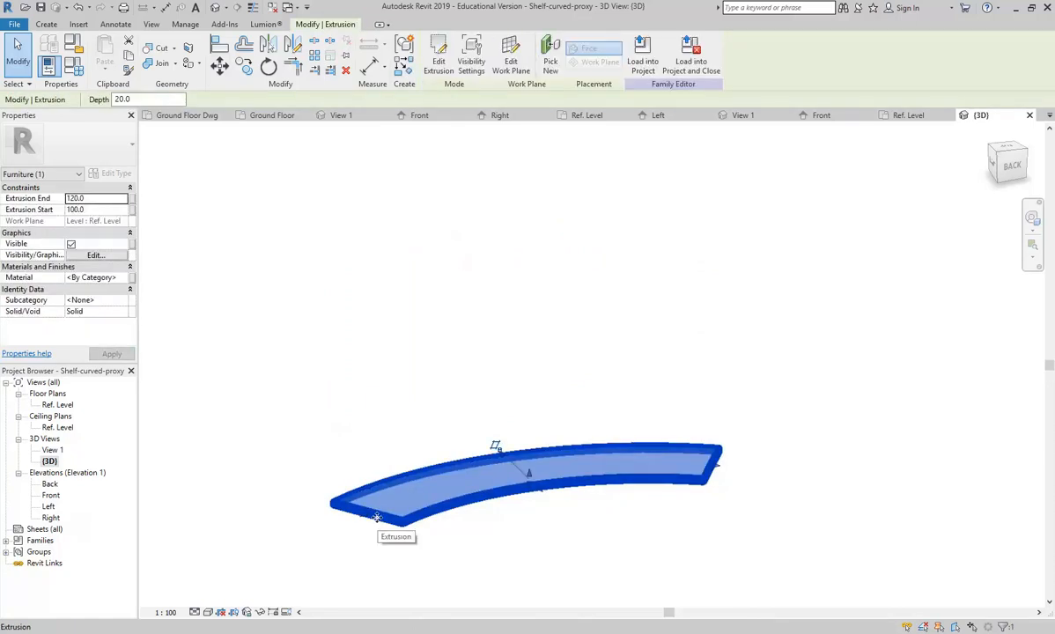
Step: Copy the curved base shelf and paste a duplicate aligned to the same place
double_click(50, 495)
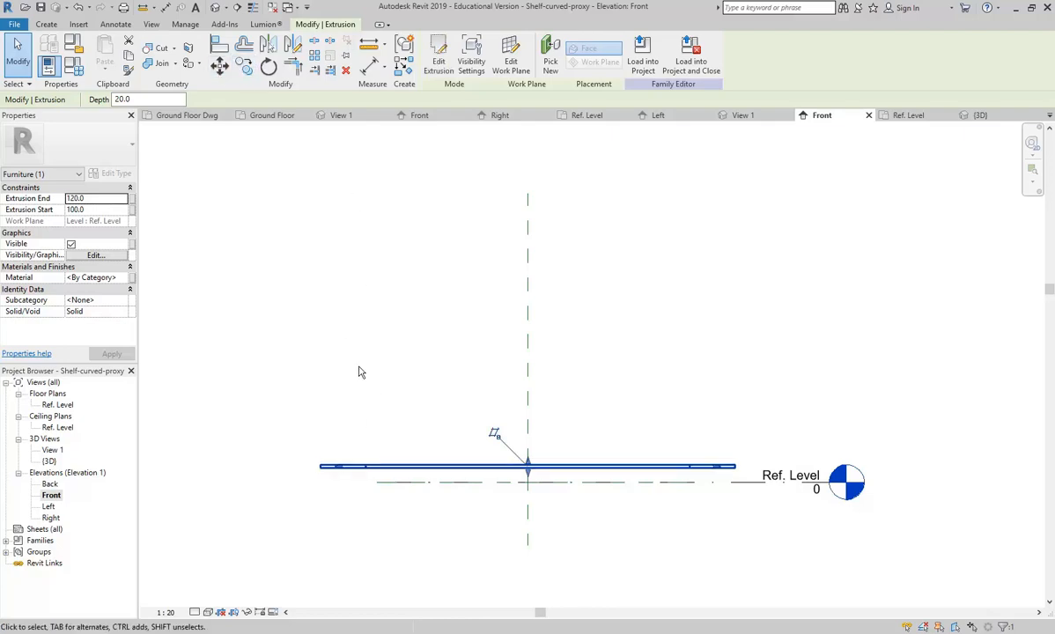
double_click(49, 461)
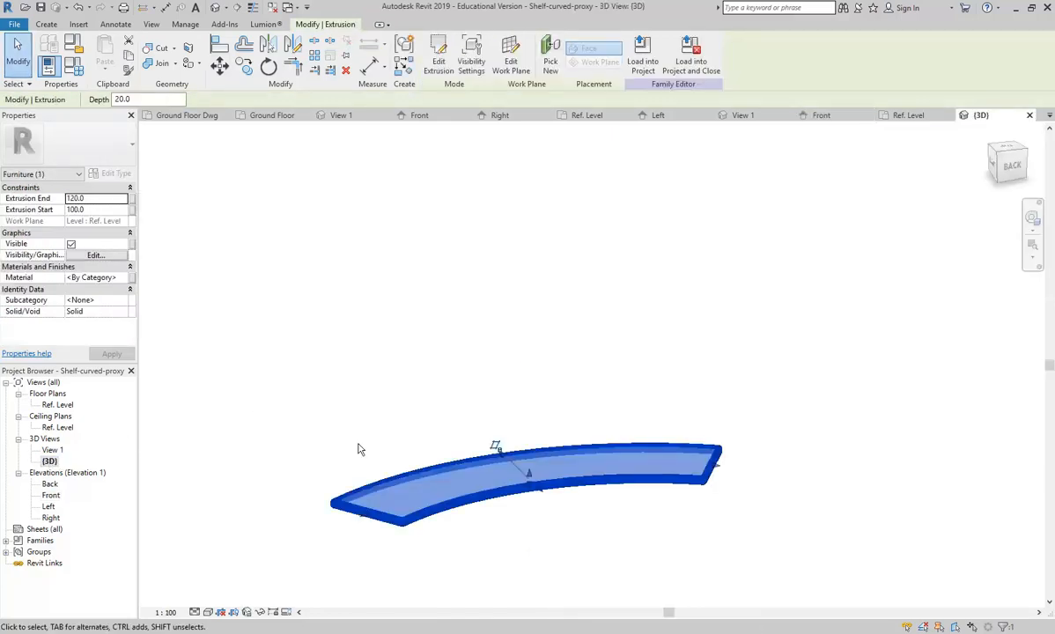
click(354, 502)
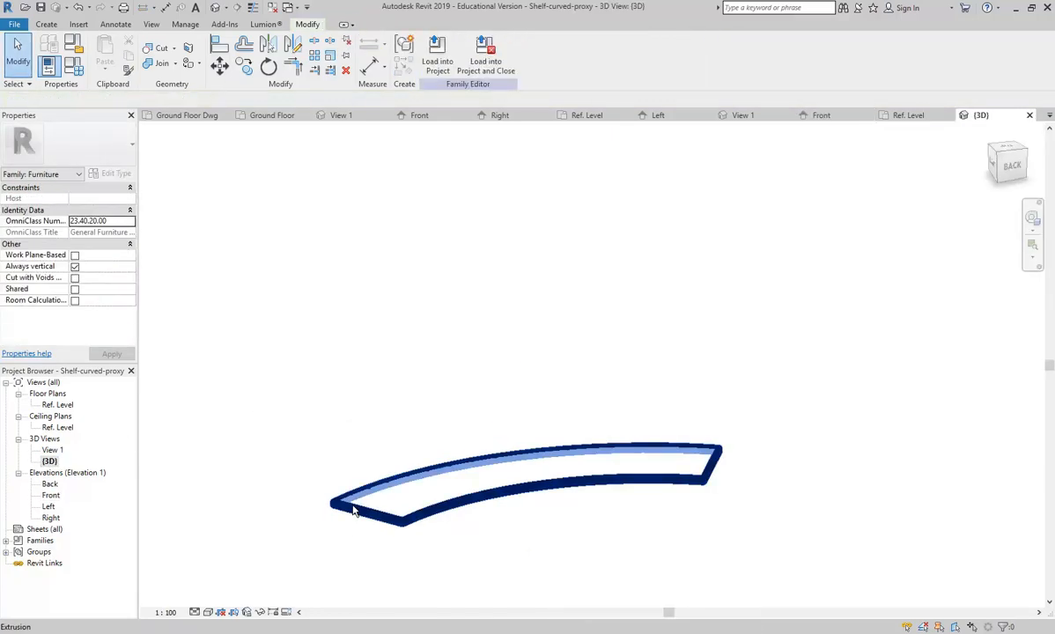
click(353, 507)
click(127, 55)
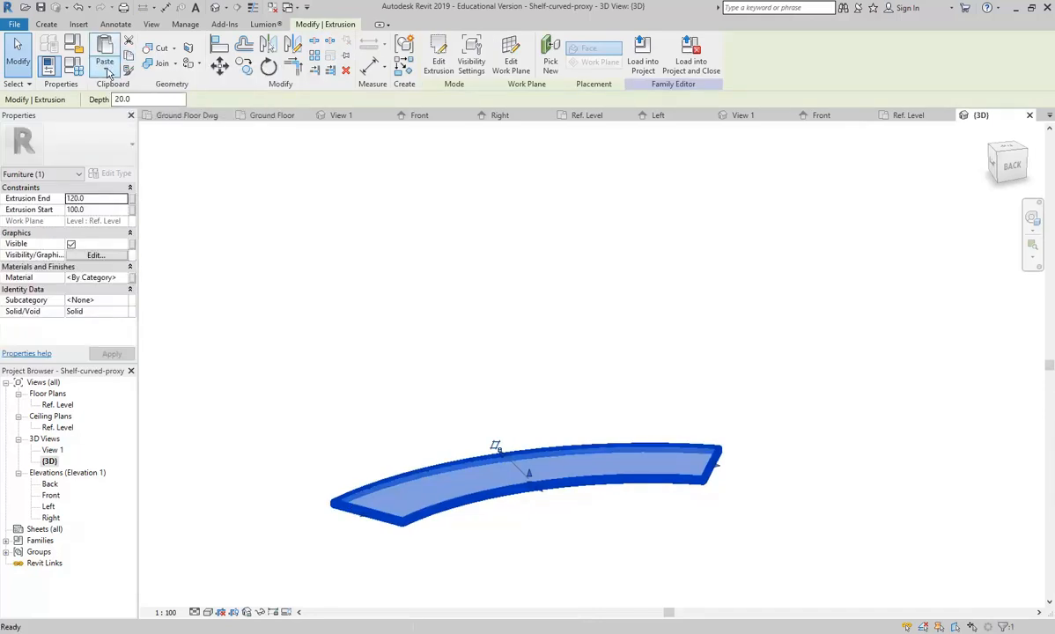
click(104, 68)
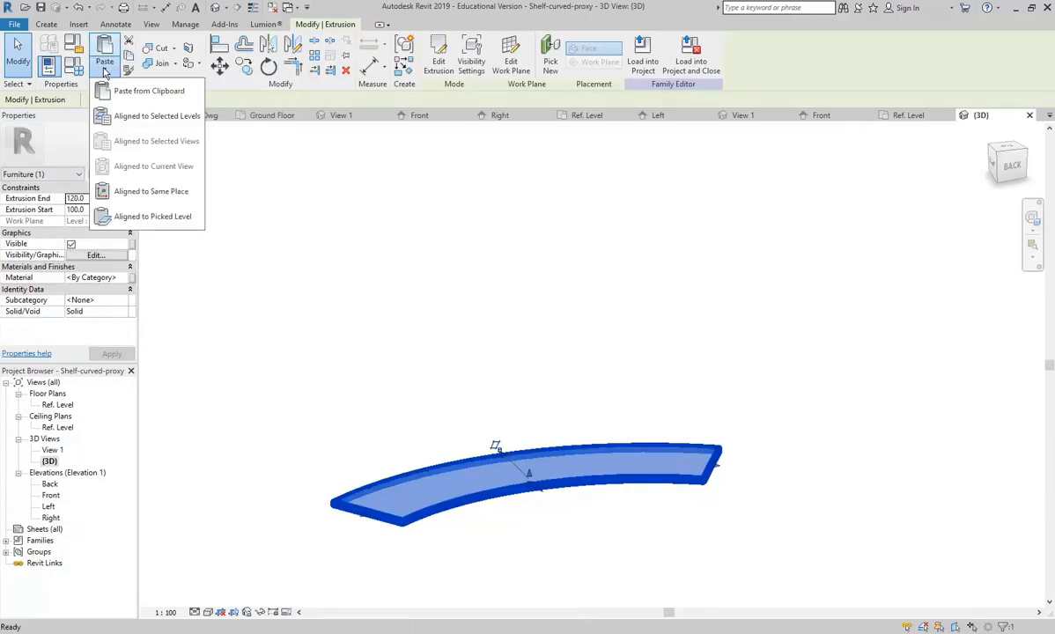
click(124, 193)
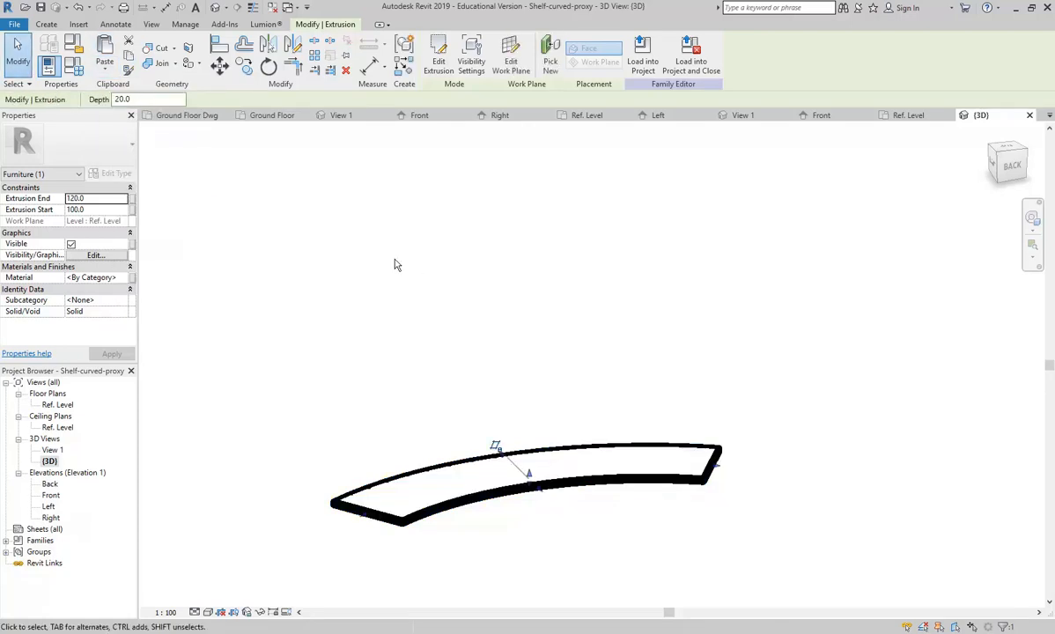
Step: Raise the duplicate shelf by setting its Extrusion Start to 400 and Extrusion End to 420, then deselect it
click(104, 210)
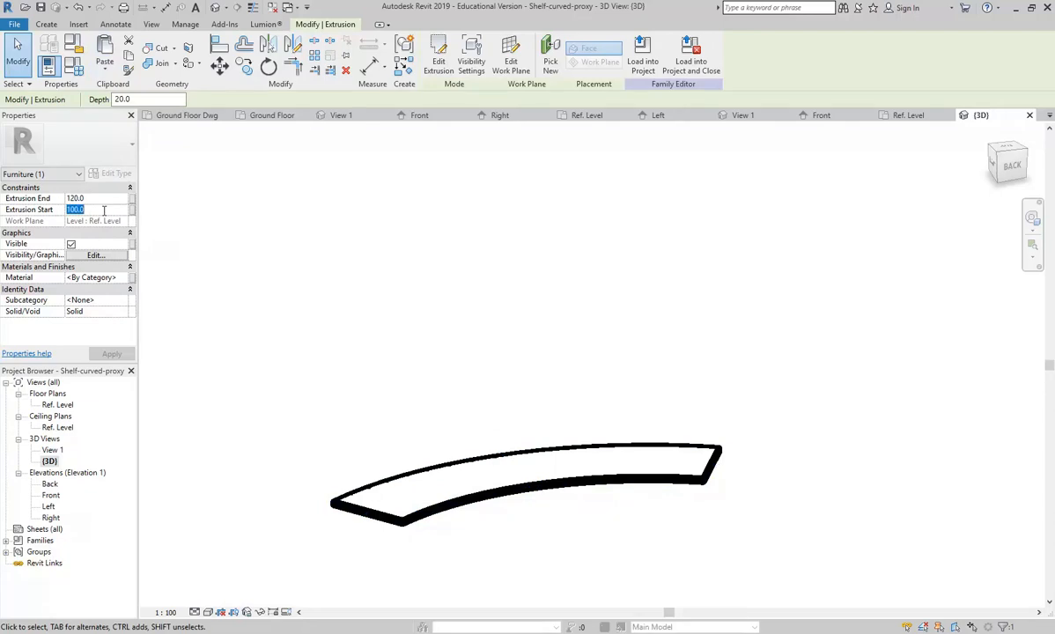
text(400)
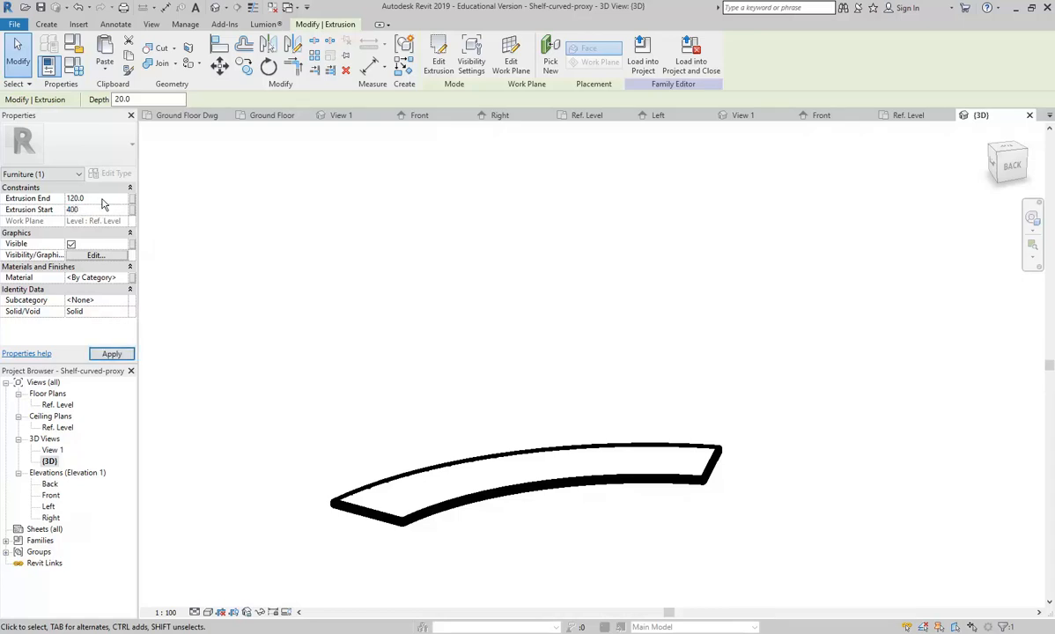
click(102, 198)
text(42)
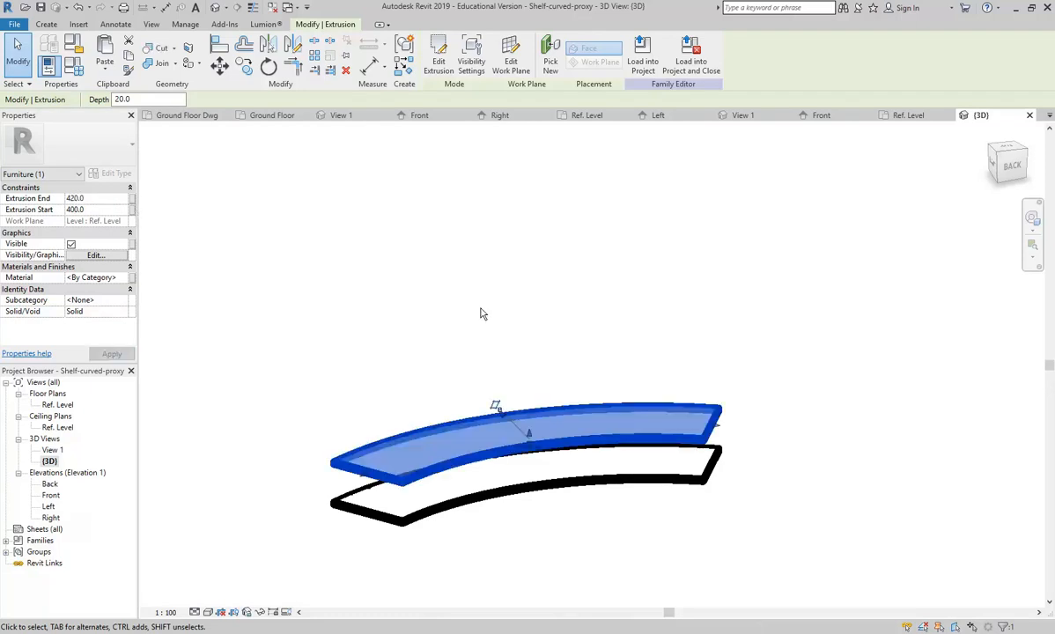
click(393, 375)
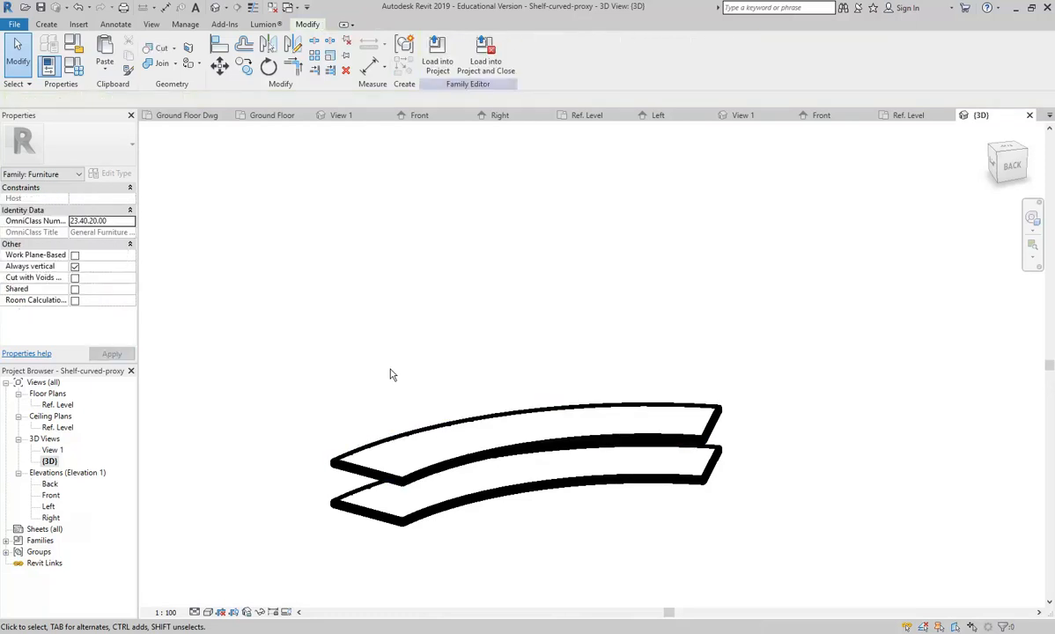
Step: Paste another curved shelf aligned to the same place and set its Extrusion Start to 700 and Extrusion End to 720
click(356, 467)
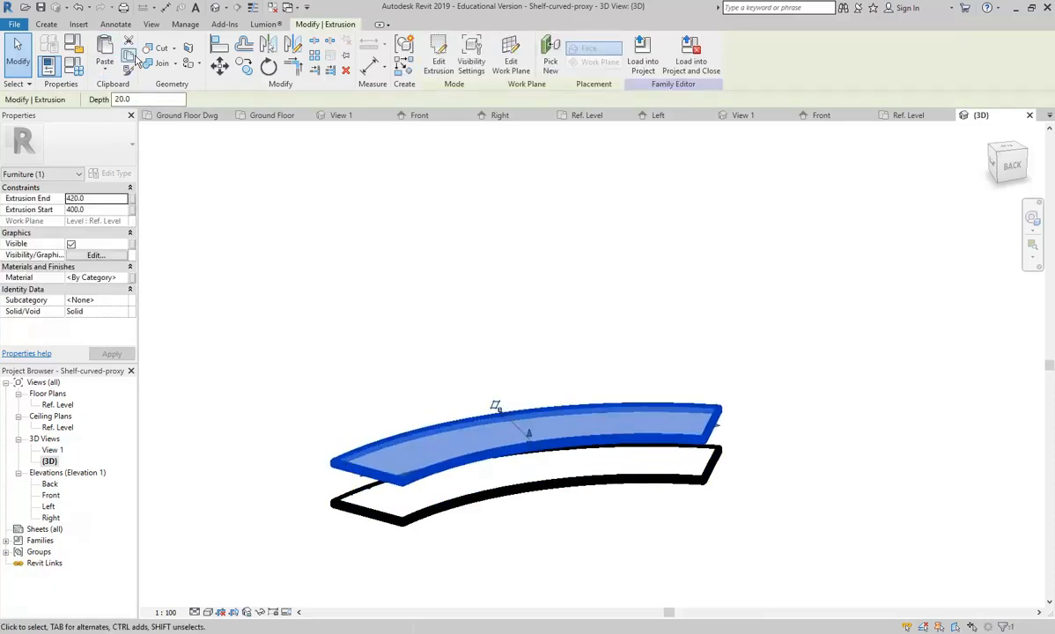
click(104, 72)
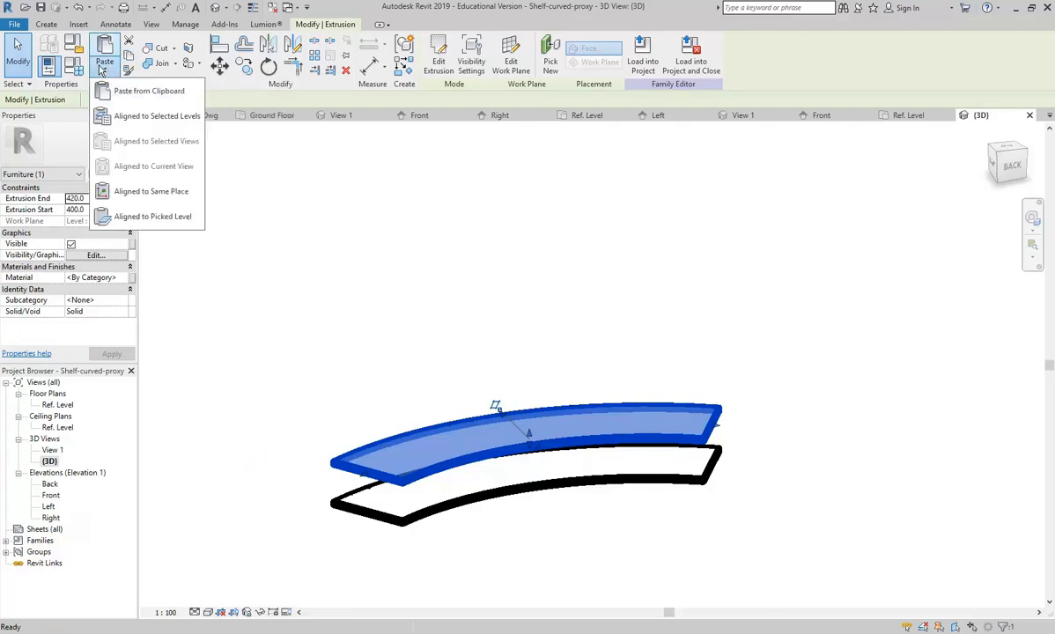
click(128, 188)
click(102, 210)
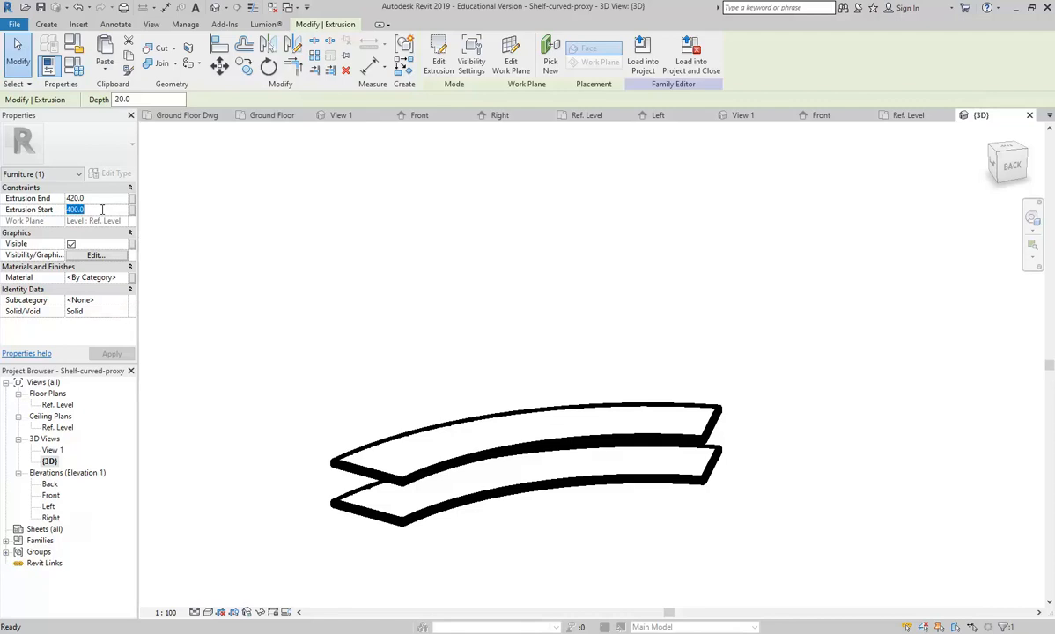
text(700)
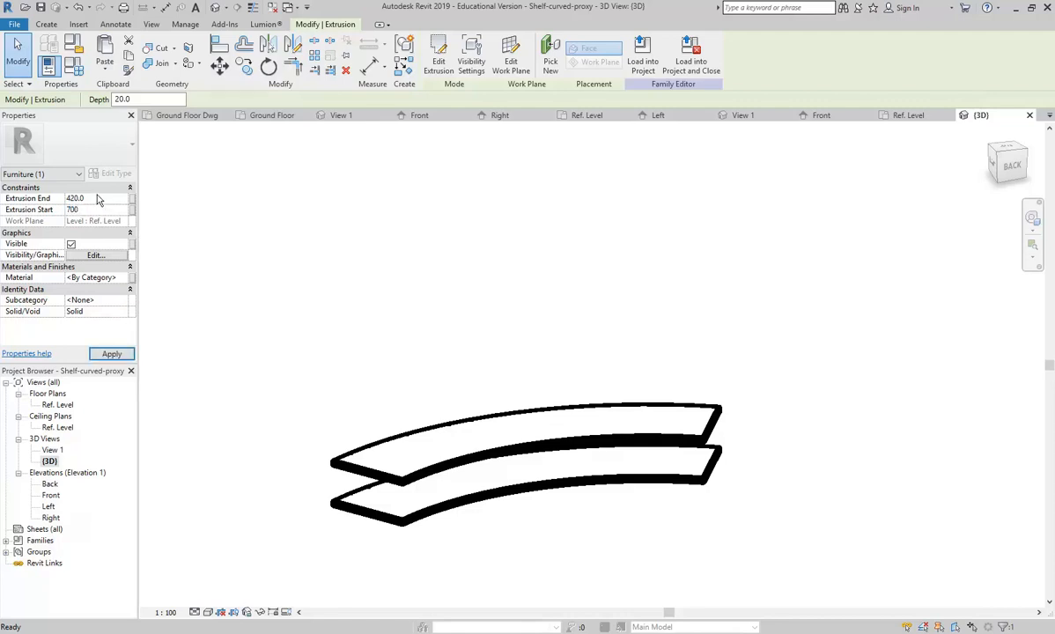
click(99, 199)
text(720)
key(Return)
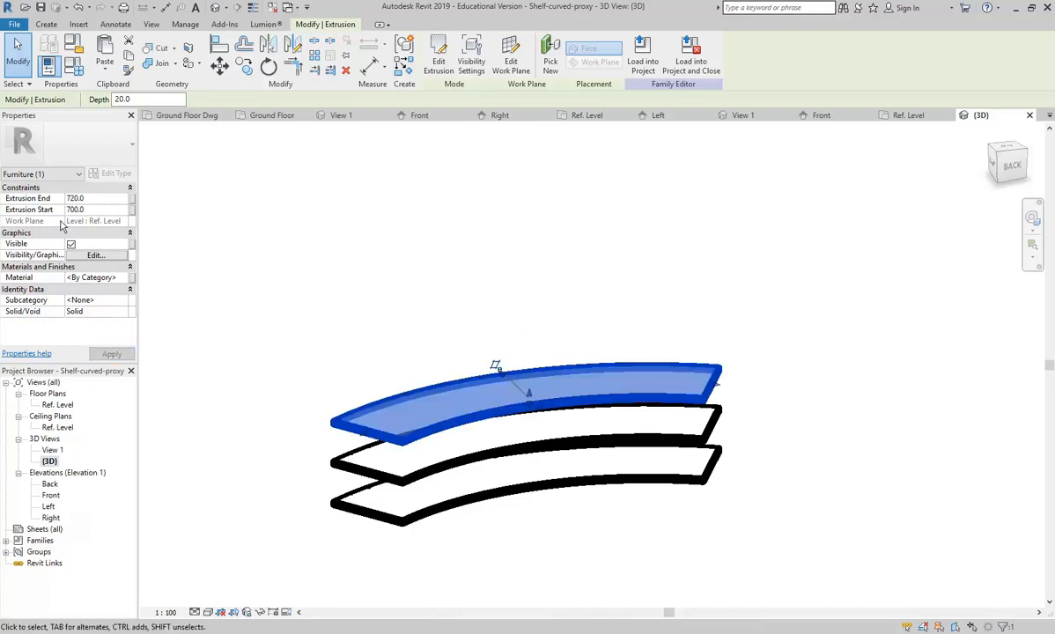
Step: Raise the third curved shelf by changing its Extrusion Start to 800 and Extrusion End to 820
click(75, 211)
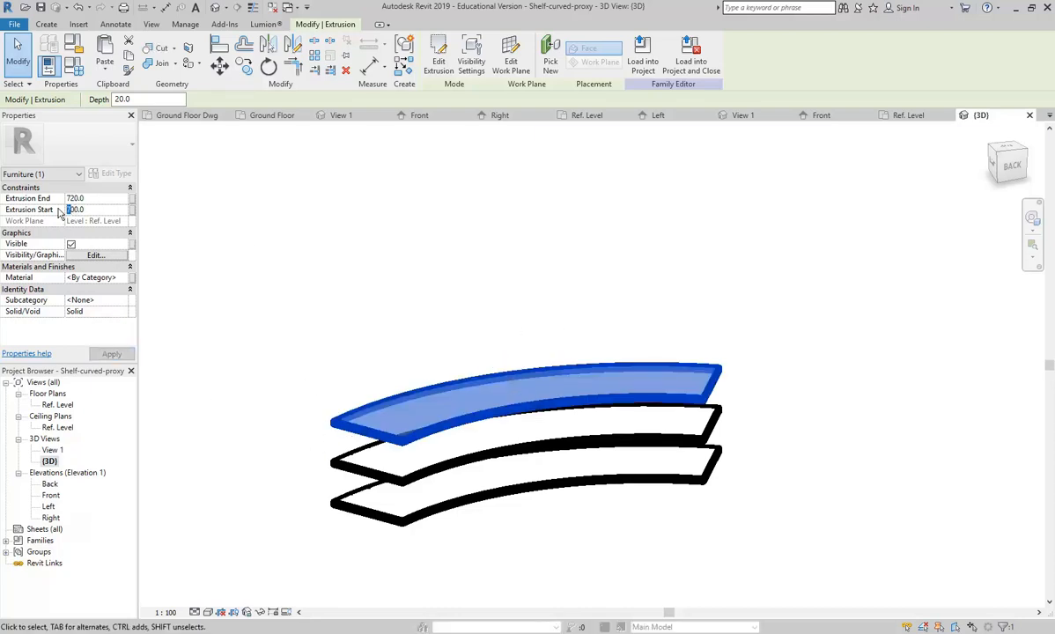
text(8)
click(70, 198)
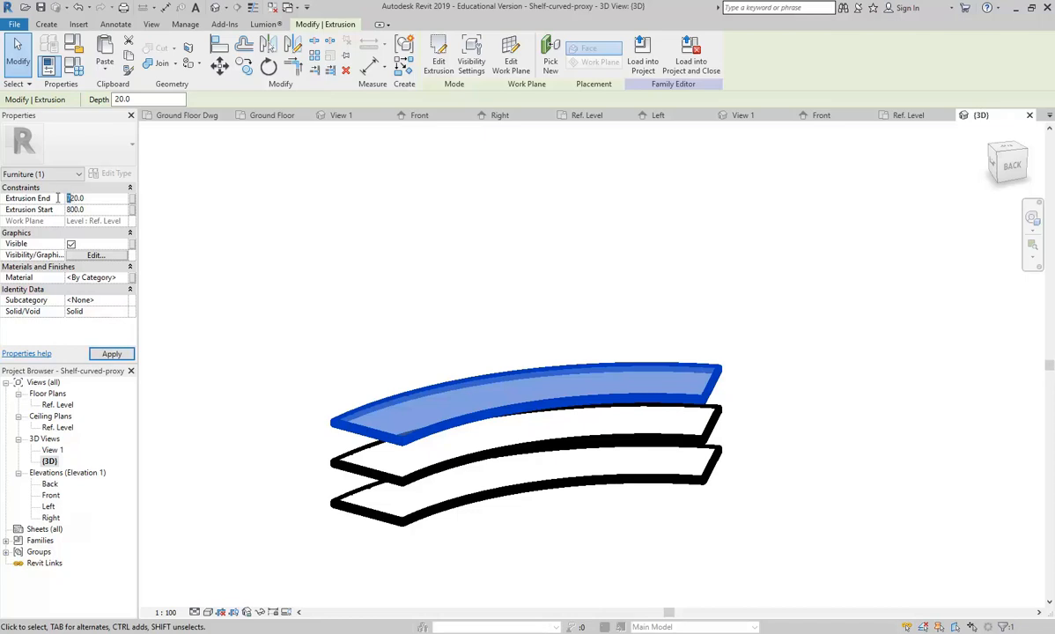
text(8)
key(Tab)
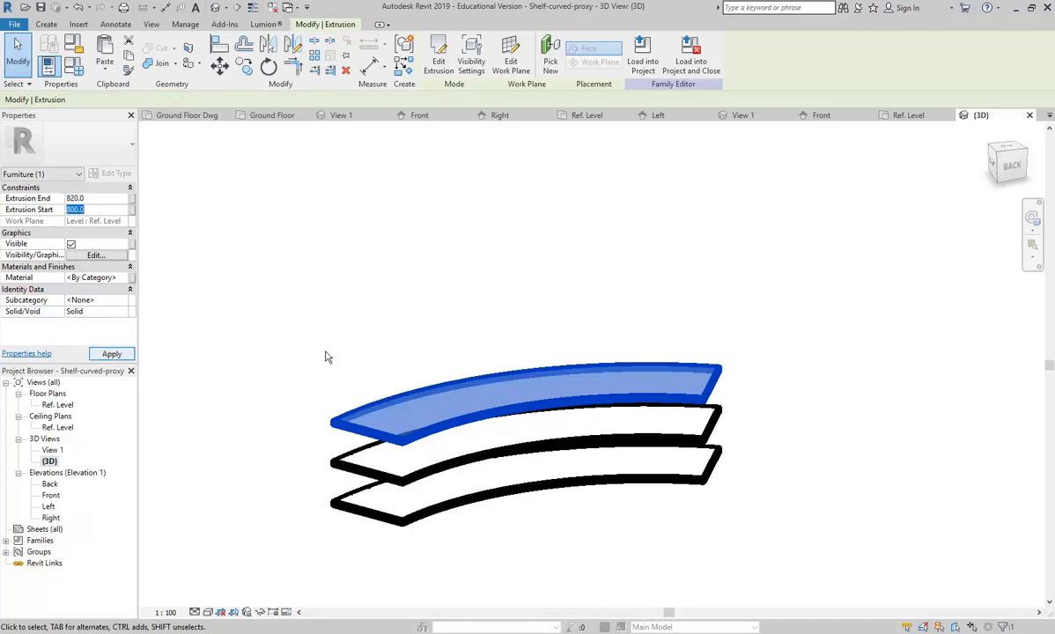
click(112, 355)
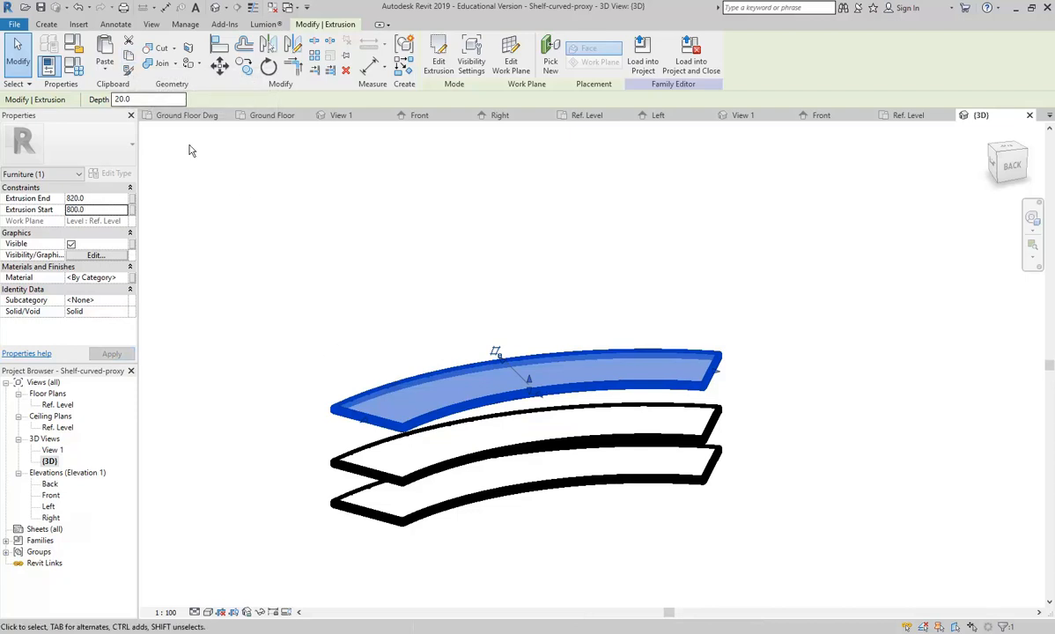
Step: Paste a fourth curved shelf aligned to the same place with Extrusion Start 1600 and Extrusion End 1620, then deselect it
click(106, 72)
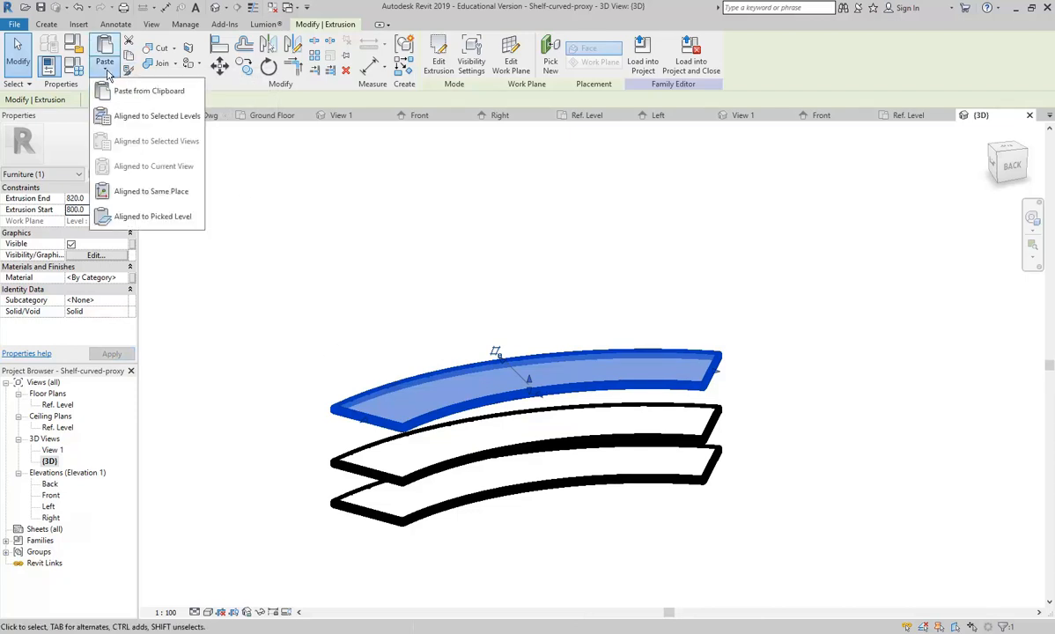
click(151, 191)
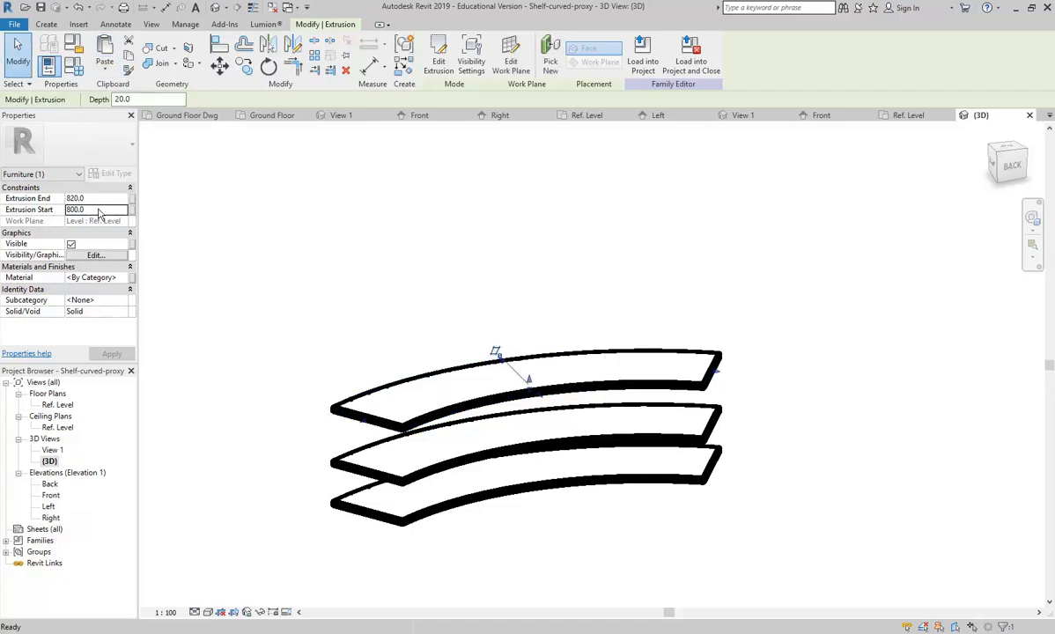
click(99, 208)
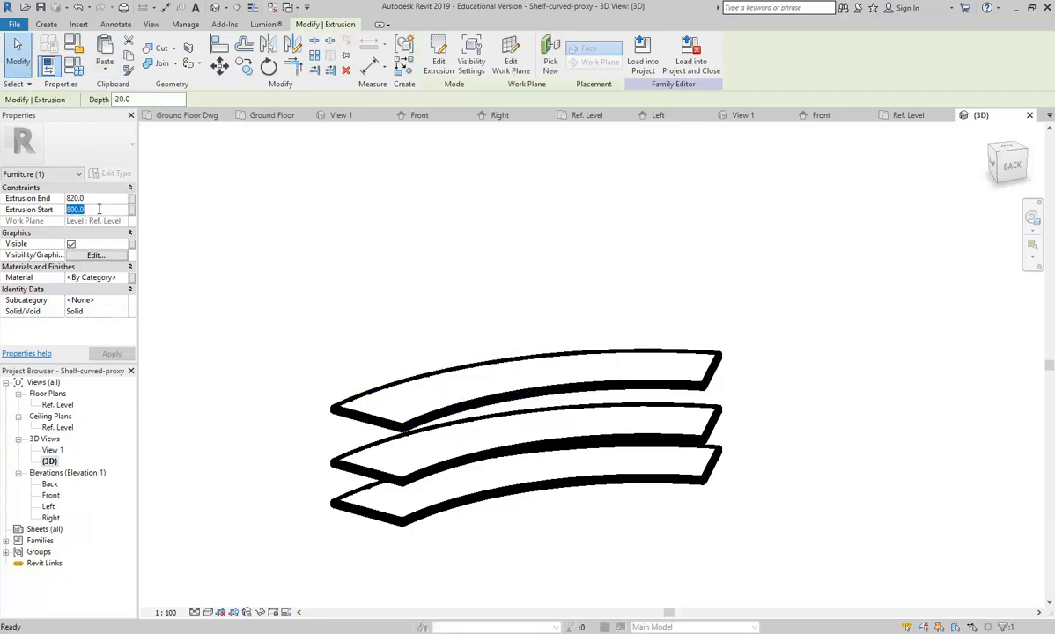
text(1600)
click(107, 197)
text(1)
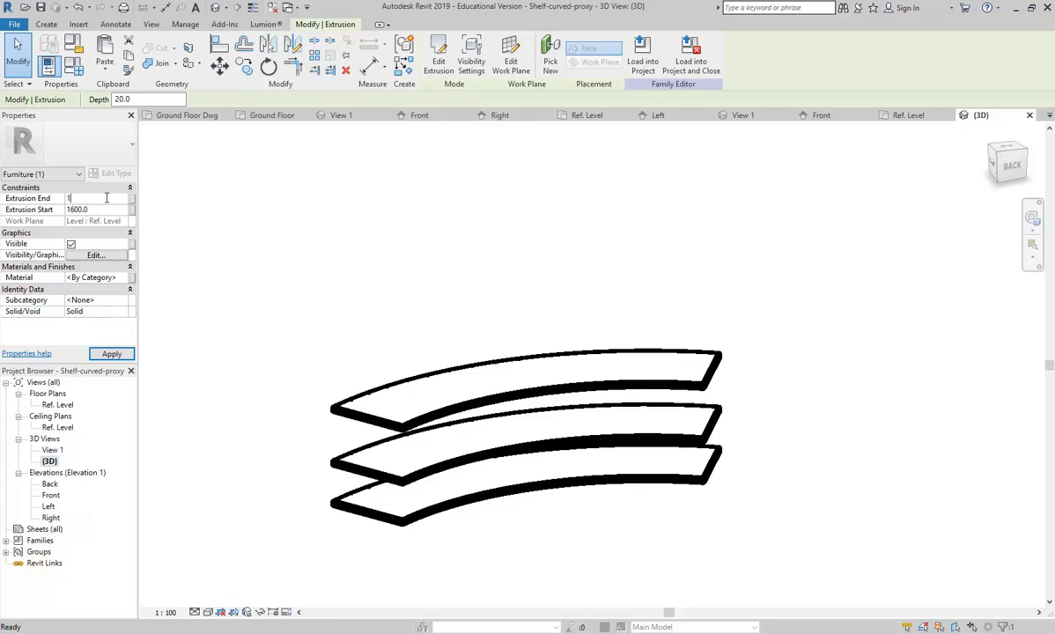
click(111, 353)
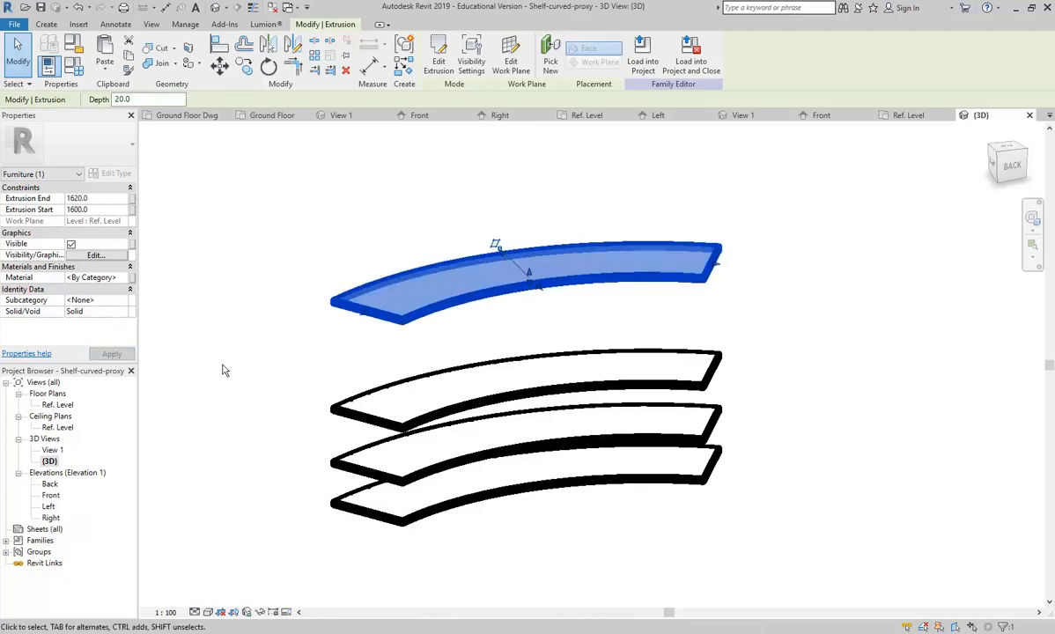
click(291, 275)
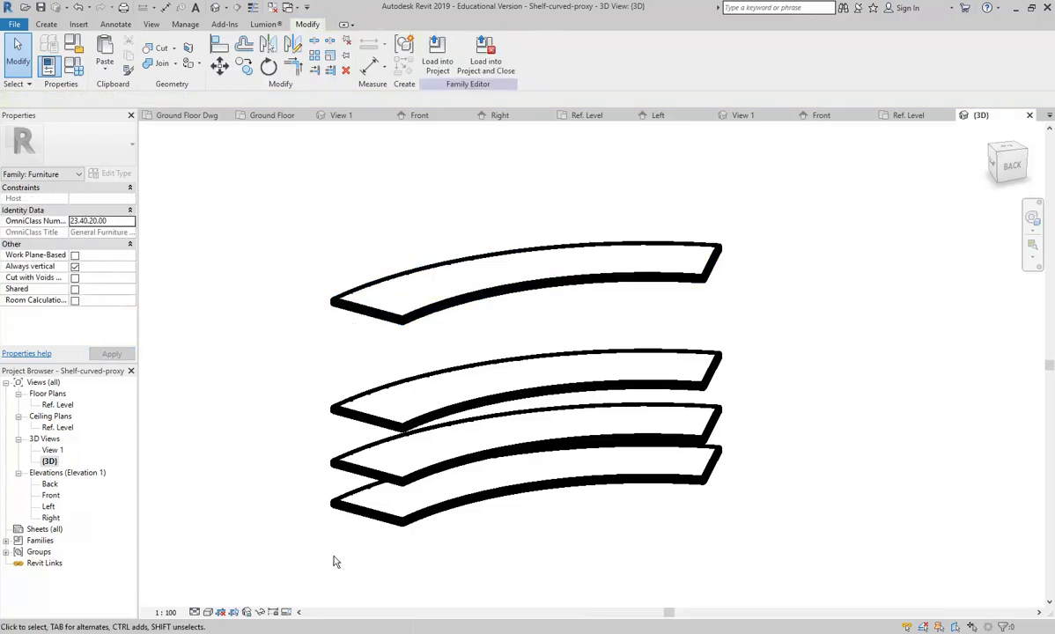
Step: In the Ref. Level floor plan, start a new extrusion and sketch a 600 mm line along the shelf's left slanted end edge
double_click(57, 404)
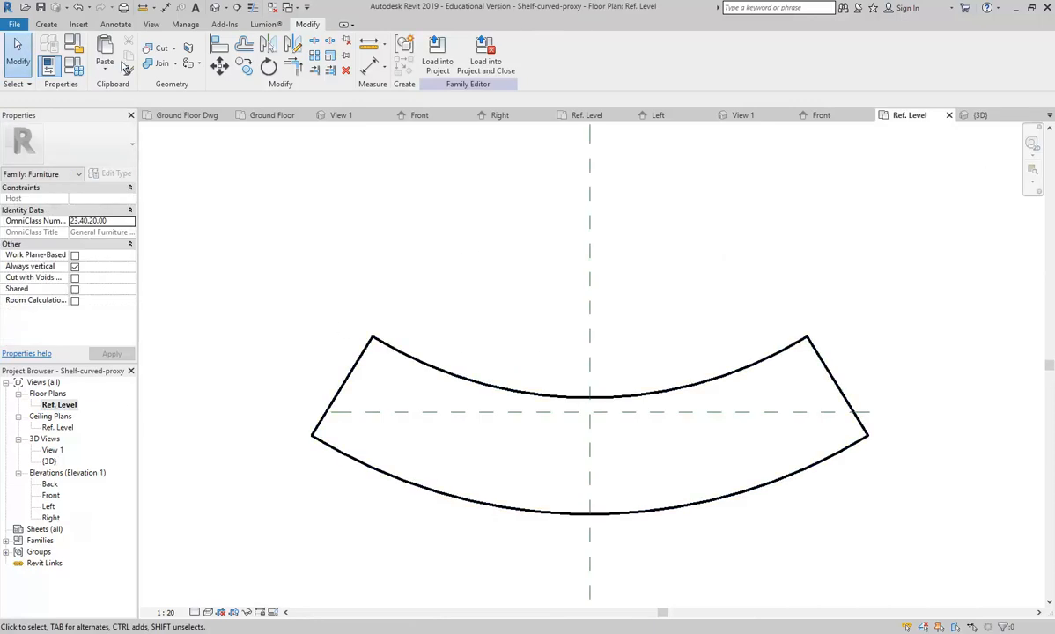
click(46, 24)
click(104, 59)
scroll(310, 437, up, 1)
scroll(311, 438, up, 2)
middle_drag(310, 308, 309, 344)
scroll(298, 397, up, 1)
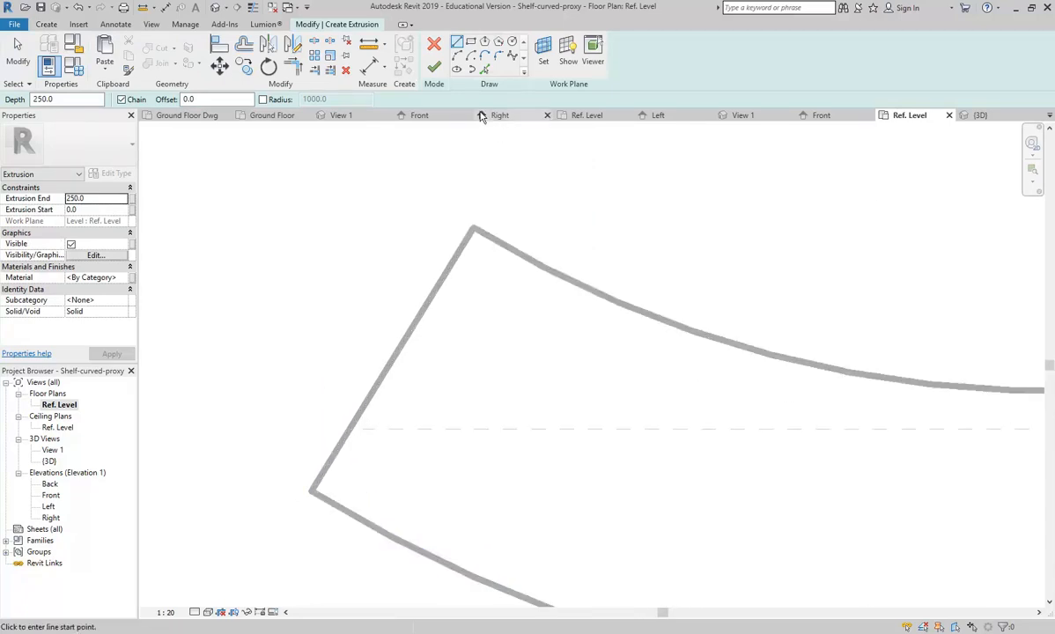
click(310, 490)
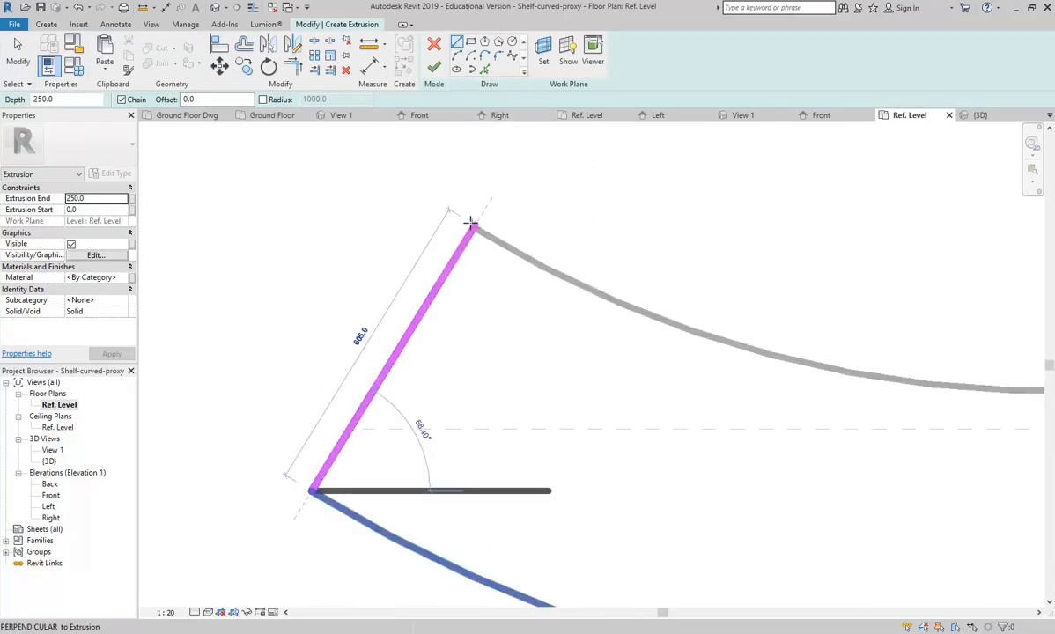
click(473, 227)
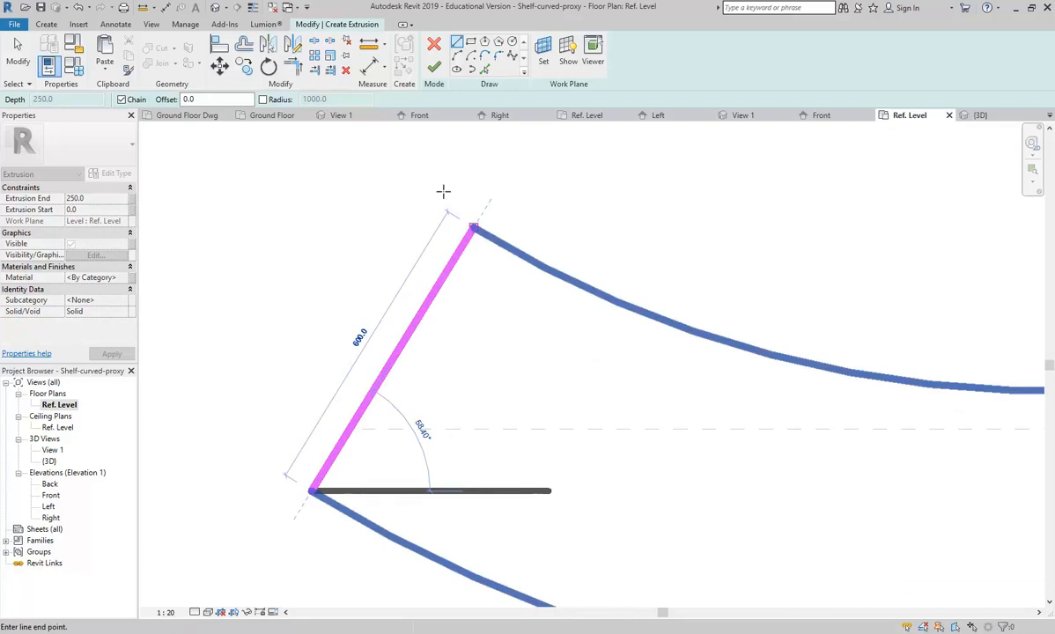
right_click(388, 161)
click(403, 172)
right_click(390, 169)
click(406, 176)
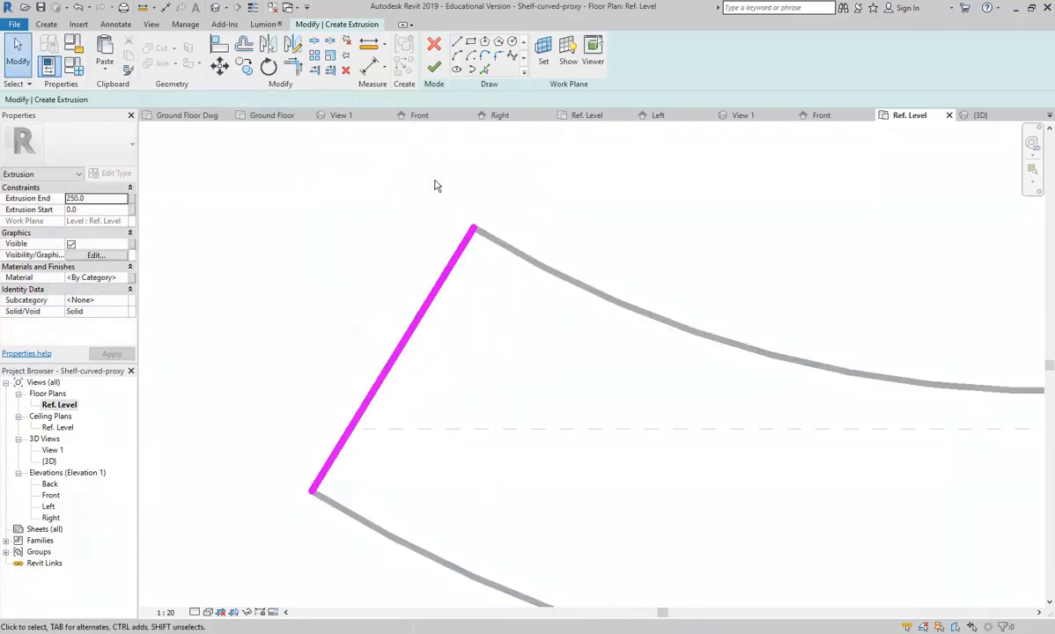
Step: Offset a copy of the slanted end line 20 mm towards the inside of the shelf
click(244, 44)
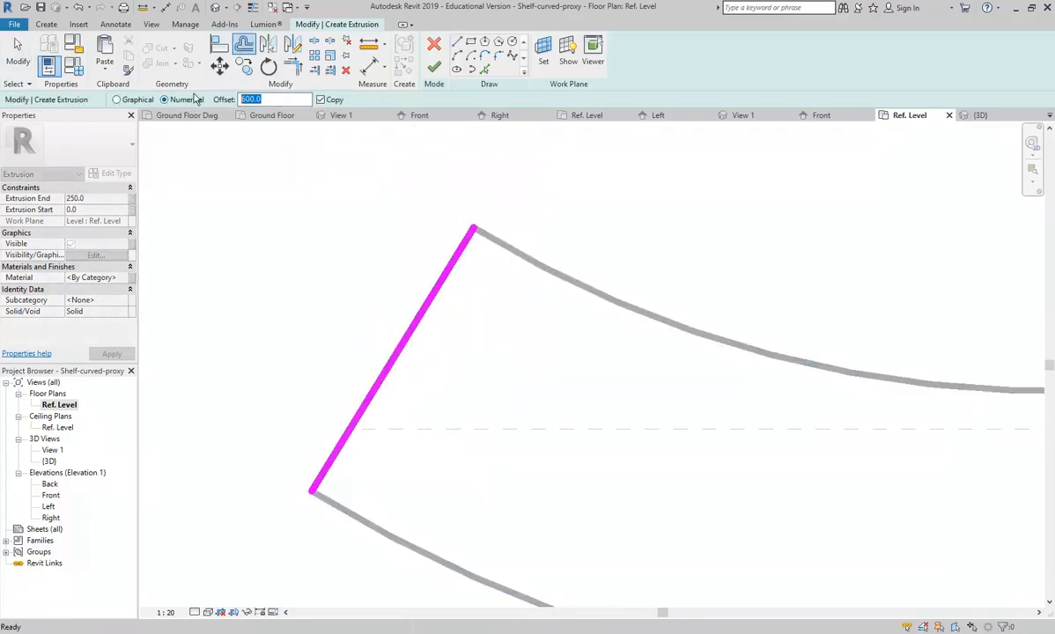
text(20)
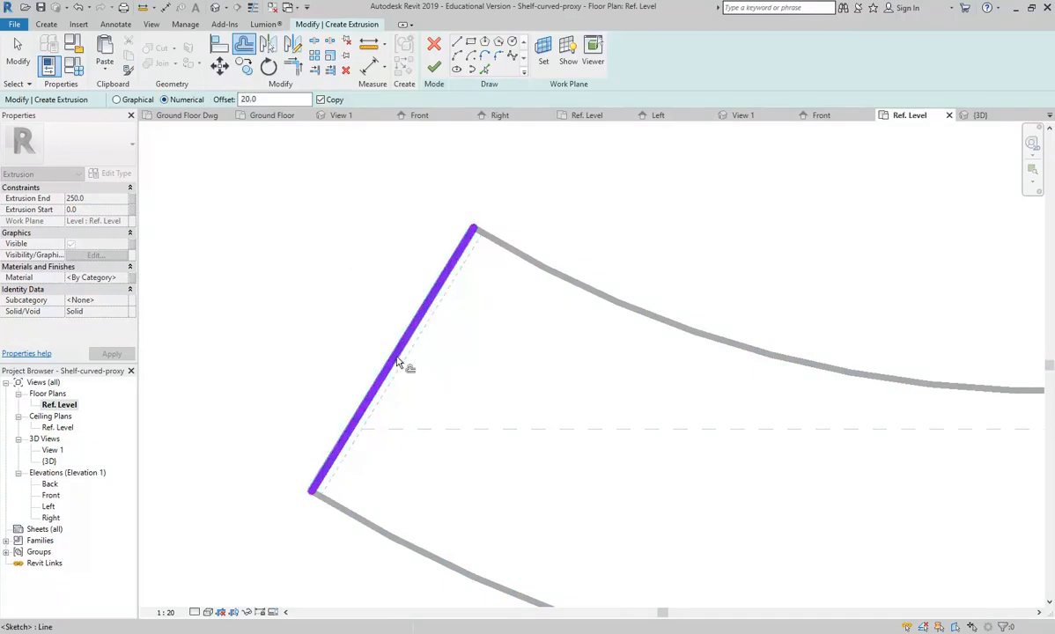
click(404, 367)
Step: Join the upper endpoints of the two parallel sketch lines with a short line at the shelf's inner arc
click(456, 43)
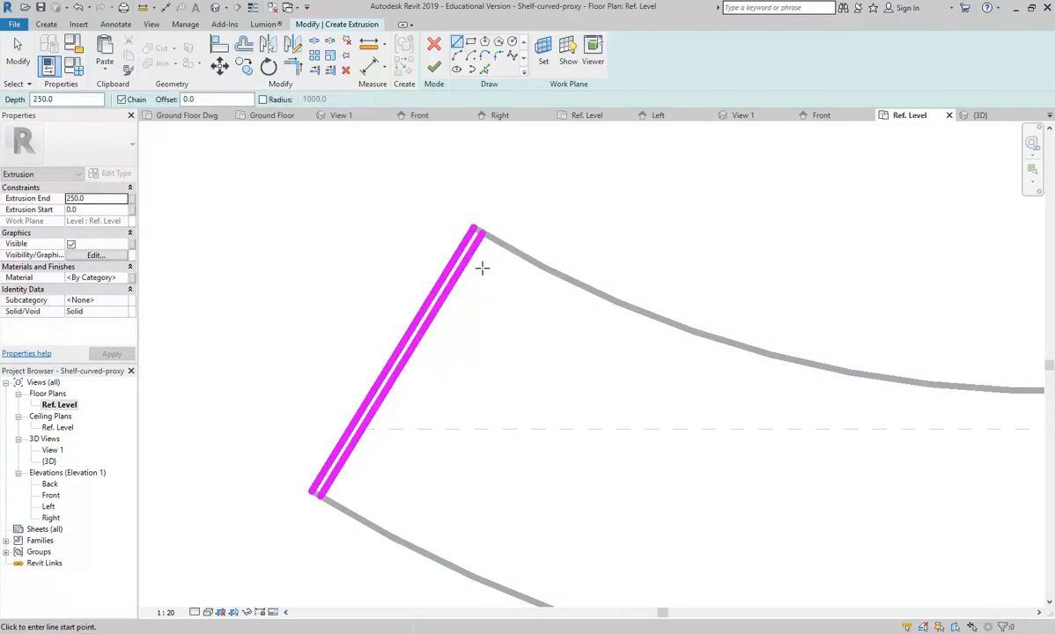
scroll(476, 231, up, 4)
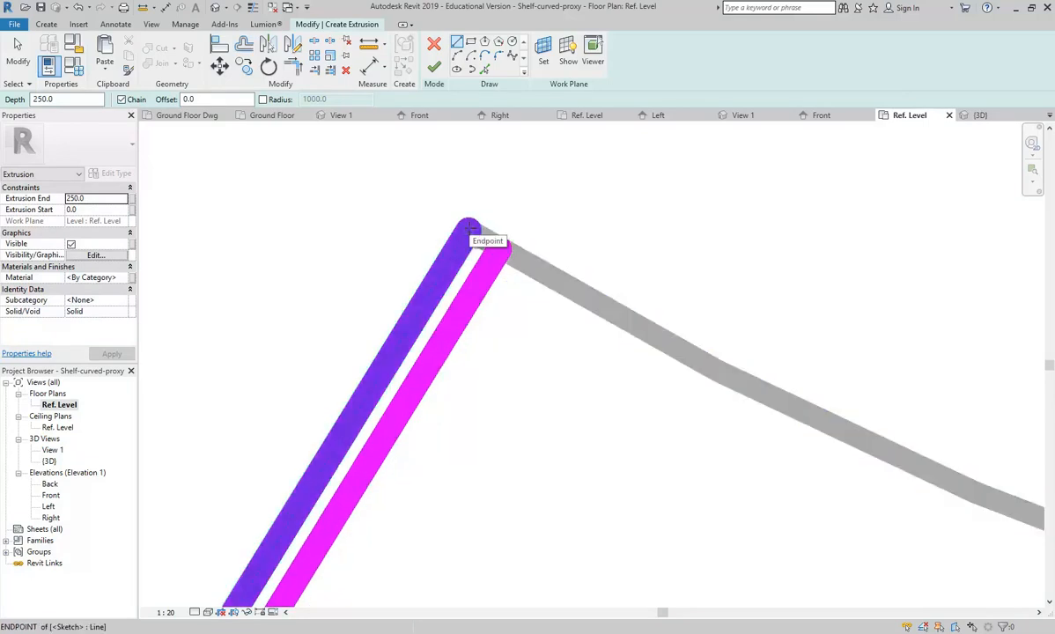
click(469, 231)
scroll(476, 242, up, 3)
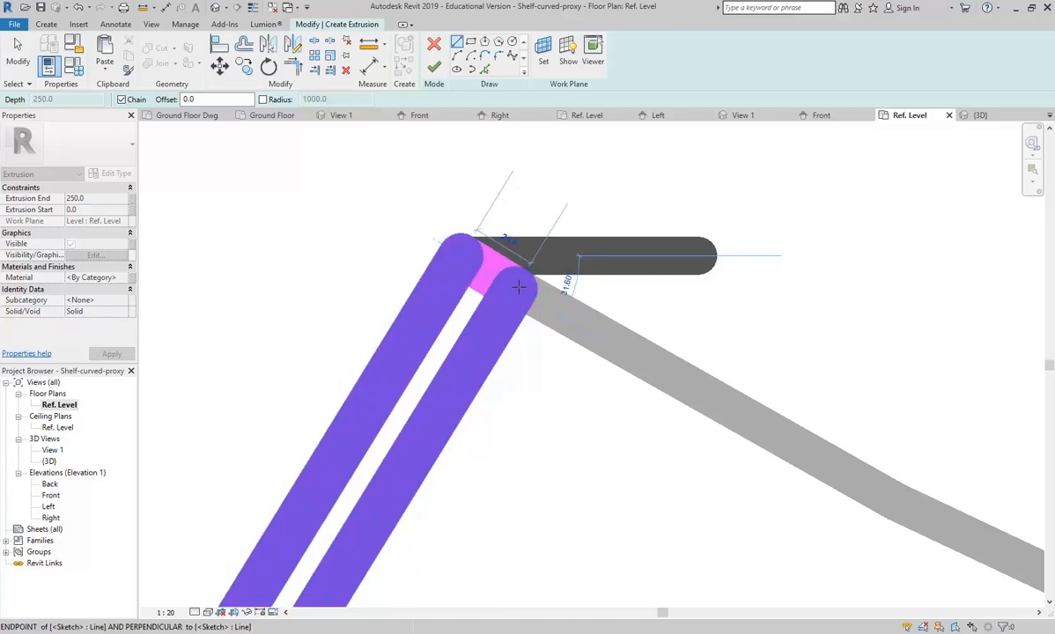
click(519, 287)
Step: Close the thin end-panel profile with a short line joining the lower endpoints at the shelf's outer arc, then exit the Line tool
scroll(348, 297, down, 2)
middle_drag(261, 542, 440, 291)
scroll(348, 433, down, 1)
middle_drag(358, 496, 432, 361)
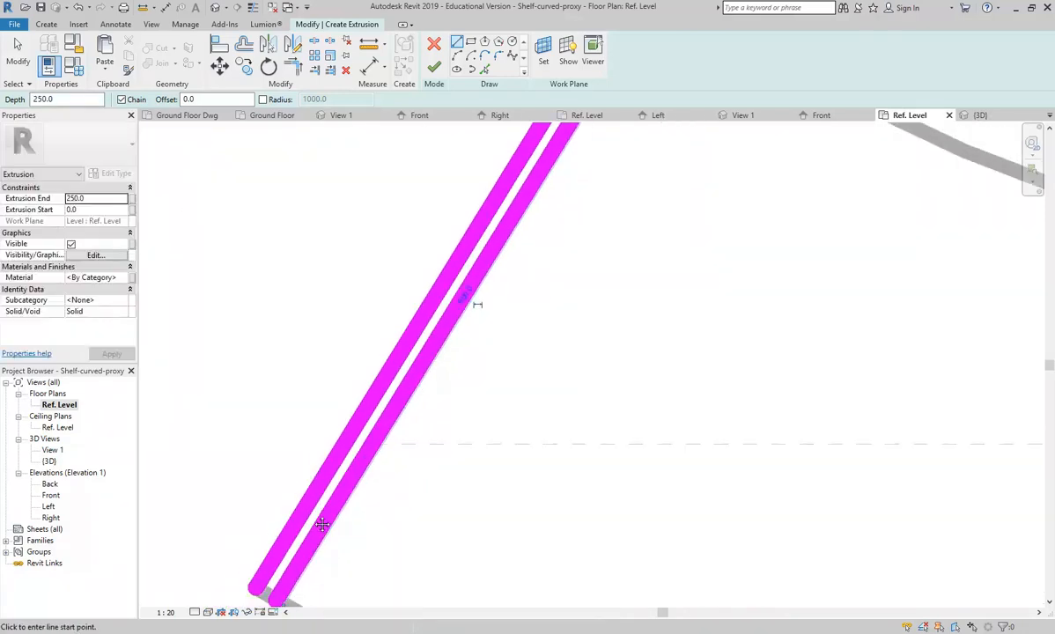
middle_drag(310, 515, 383, 368)
scroll(332, 509, down, 1)
scroll(331, 483, up, 5)
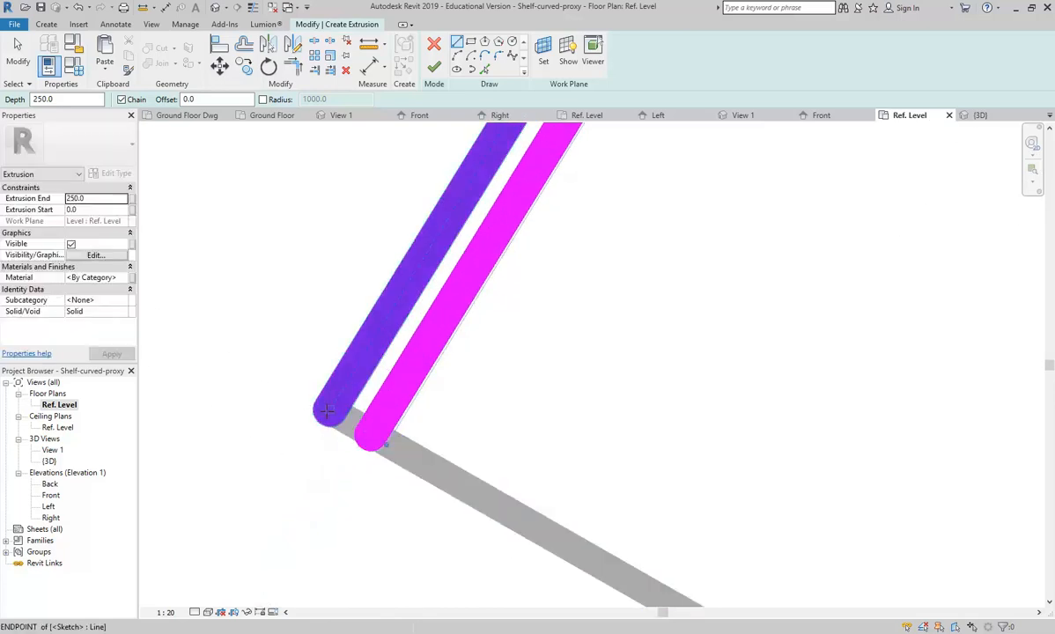
click(327, 410)
key(Escape)
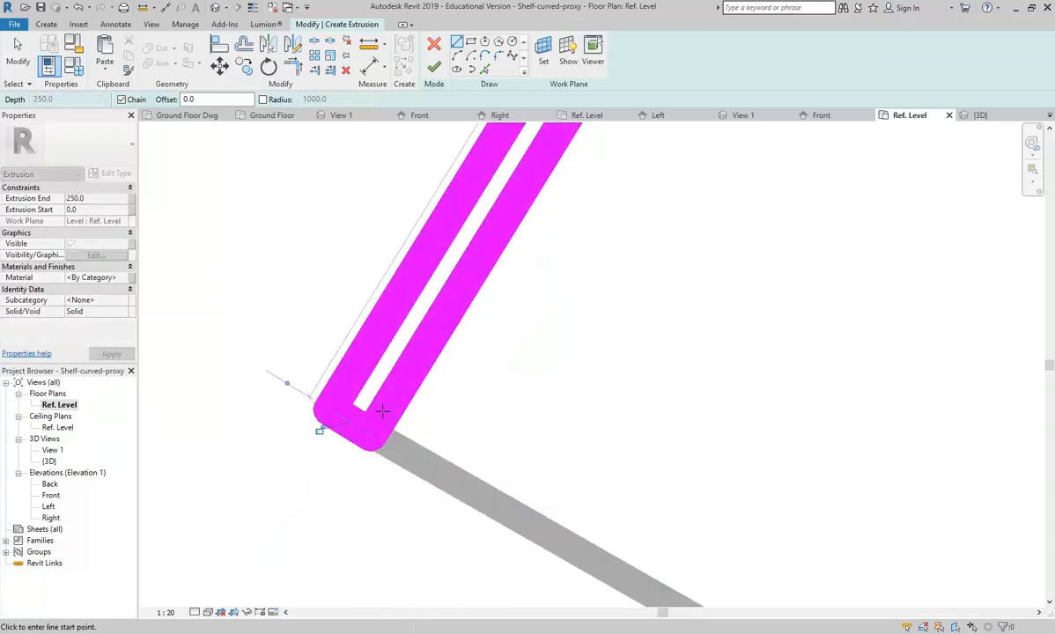
right_click(278, 235)
click(297, 245)
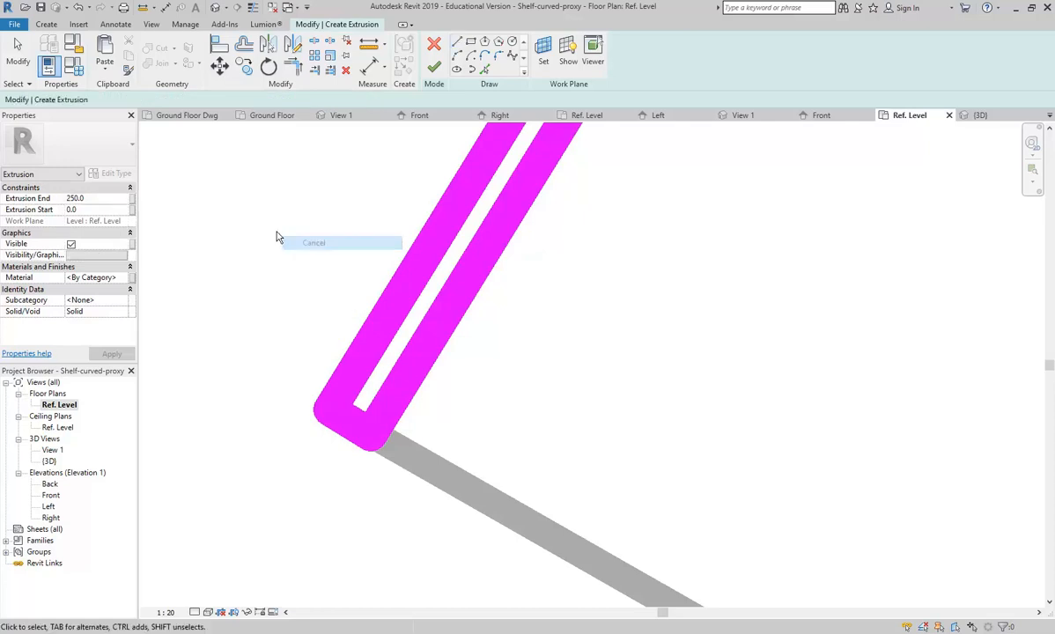
Step: In the 3D view, set the end panel's extrusion start to 120 and finish the extrusion
scroll(297, 247, down, 4)
middle_drag(303, 277, 280, 356)
scroll(238, 310, down, 1)
scroll(231, 332, down, 1)
middle_drag(221, 159, 268, 307)
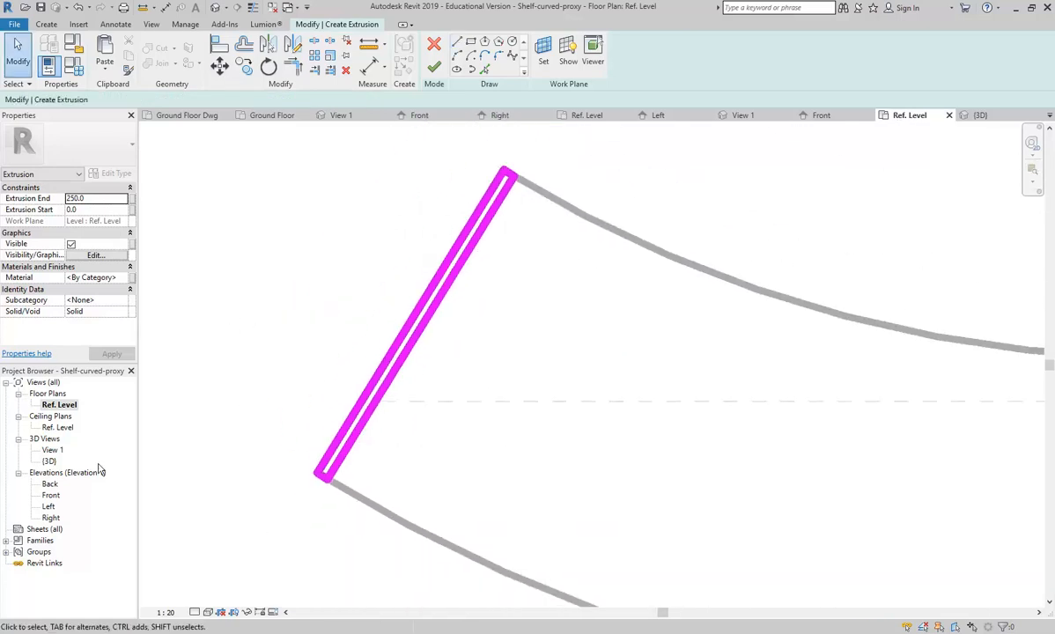
double_click(49, 460)
mouse_move(619, 450)
shift+middle_down()
mouse_move(696, 452)
mouse_move(611, 450)
mouse_move(675, 447)
mouse_move(655, 463)
shift+middle_up()
scroll(656, 463, up, 3)
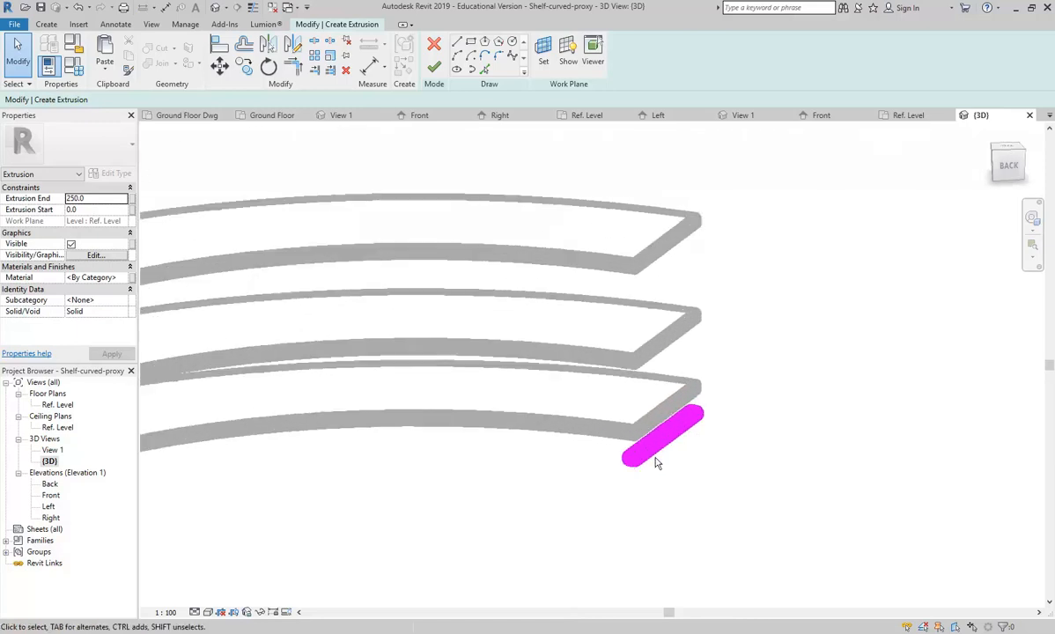
middle_drag(307, 316, 417, 355)
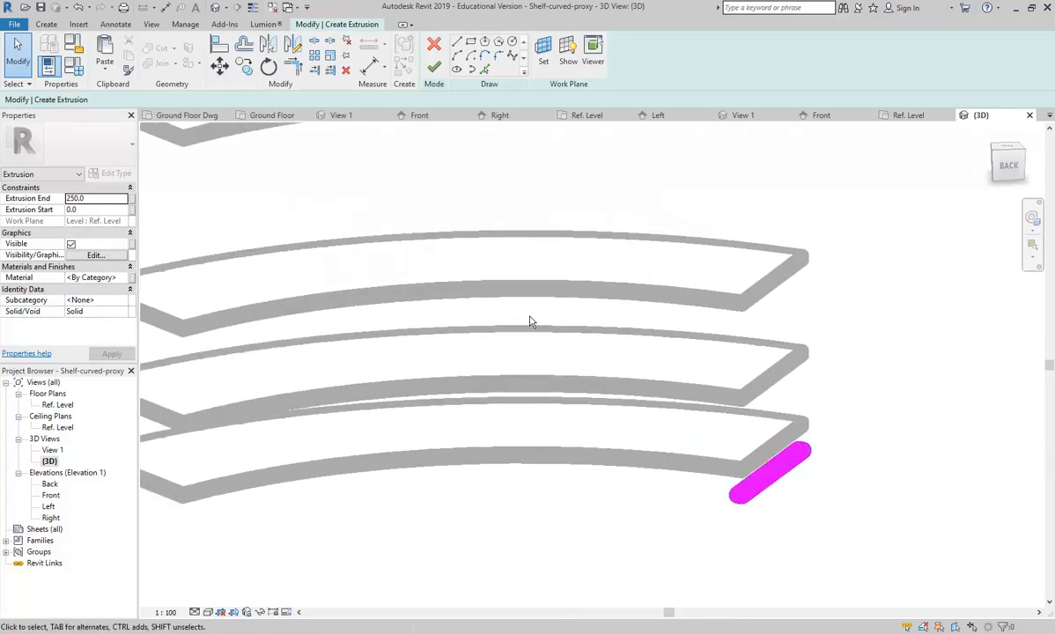
click(106, 213)
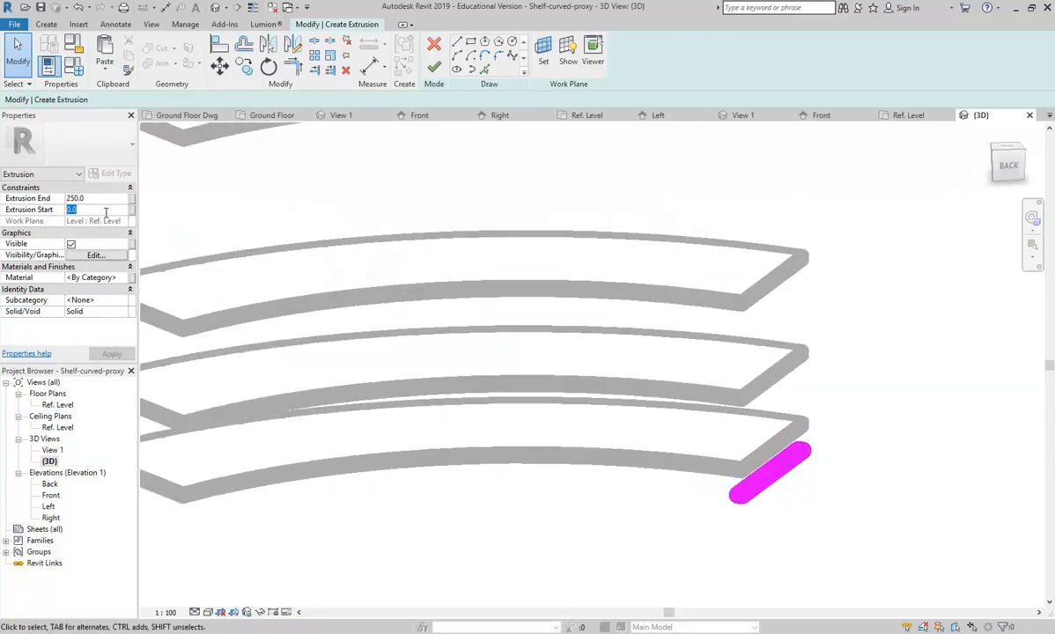
text(12)
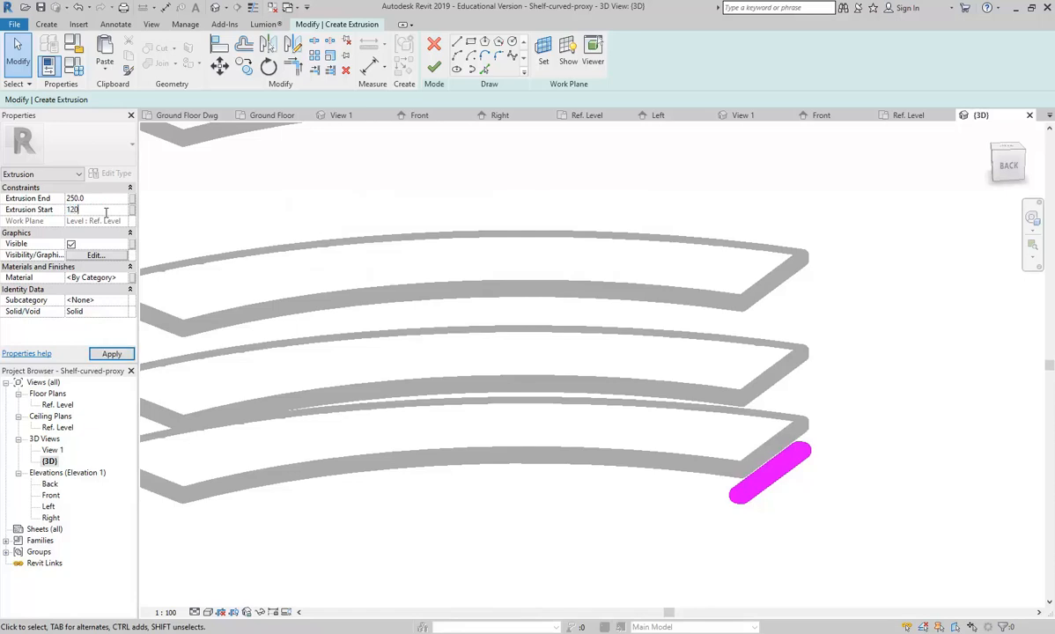
click(109, 199)
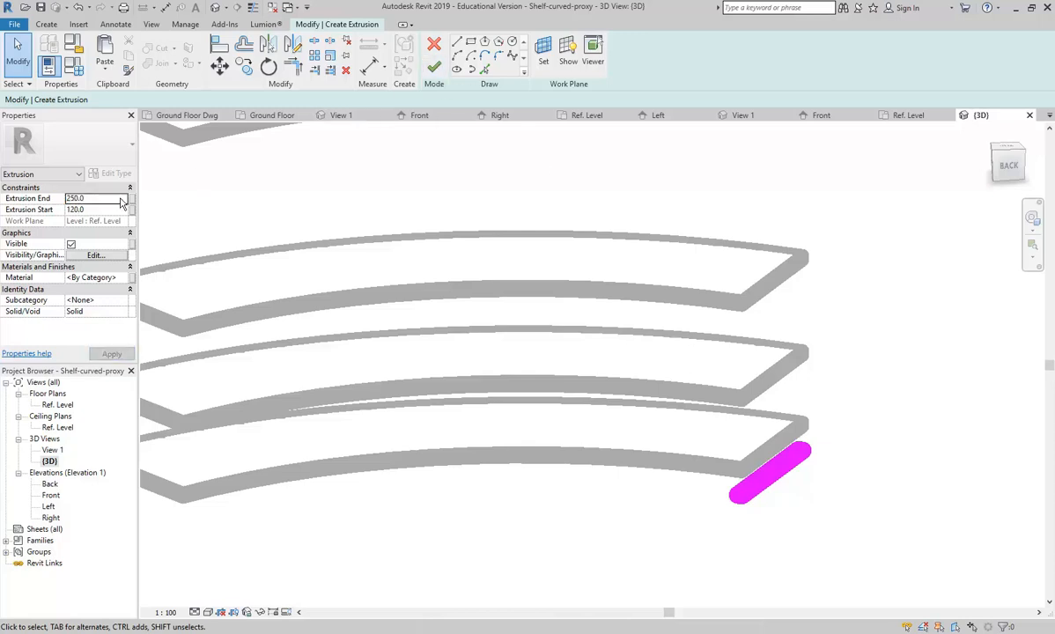
click(433, 67)
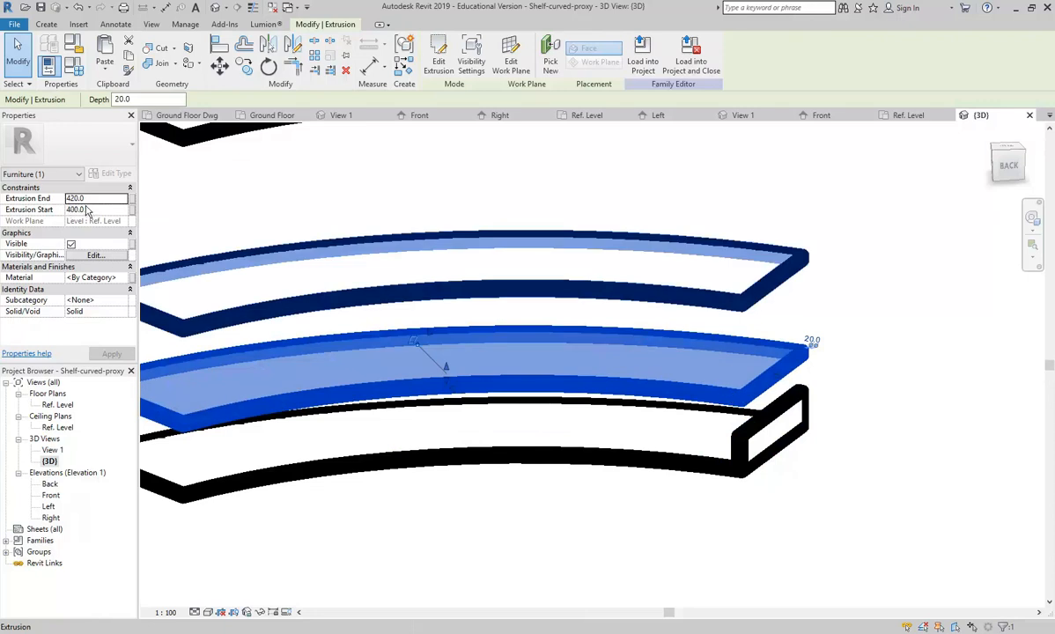
Step: Set the new end panel's extrusion end to 400
click(771, 430)
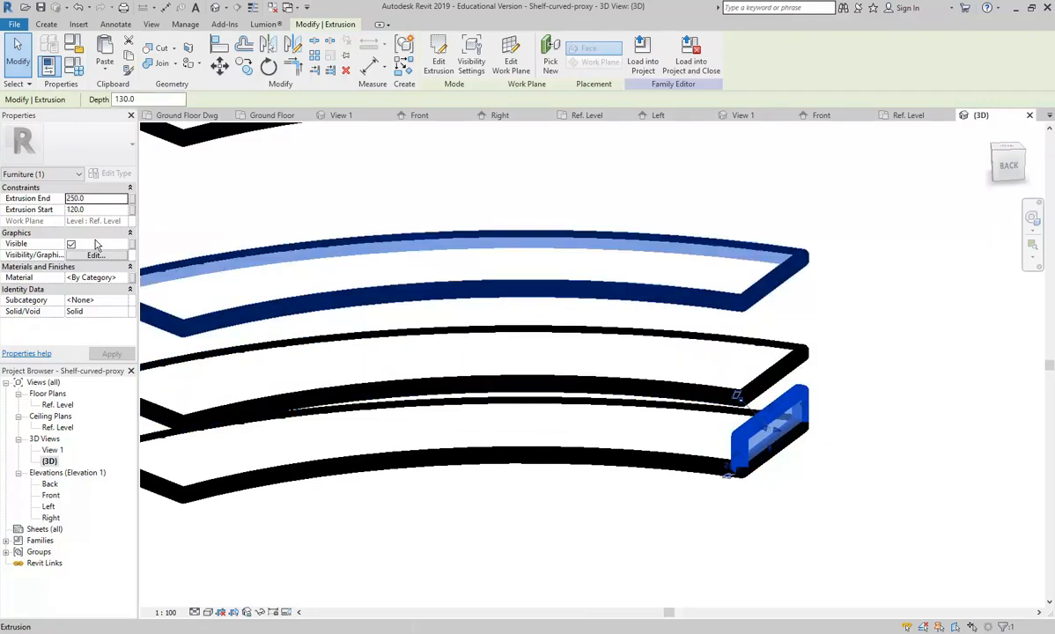
click(95, 198)
text(400)
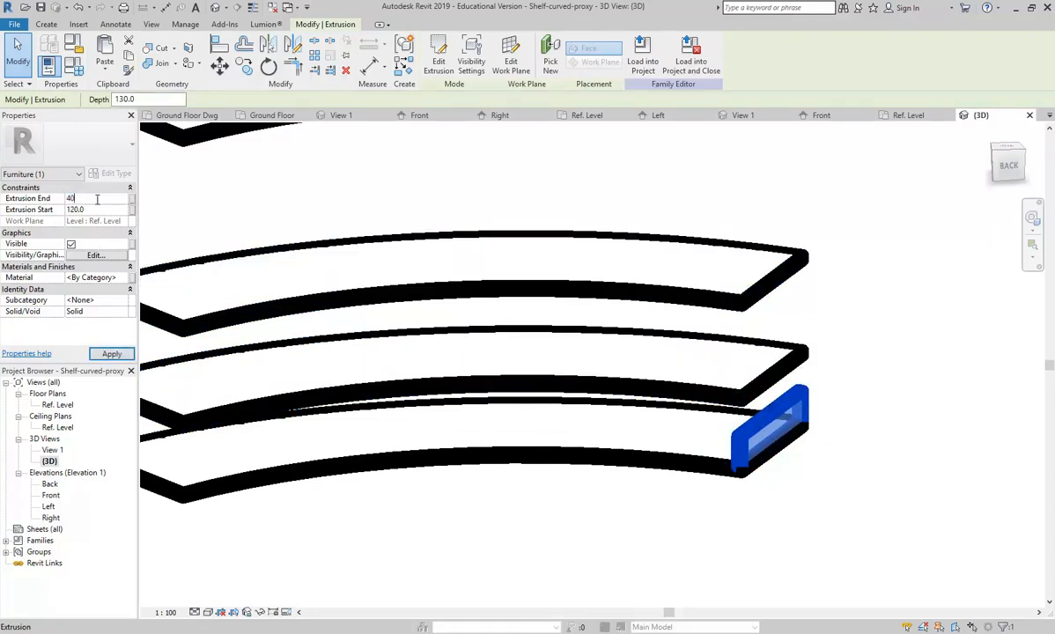
click(617, 545)
key(z)
key(f)
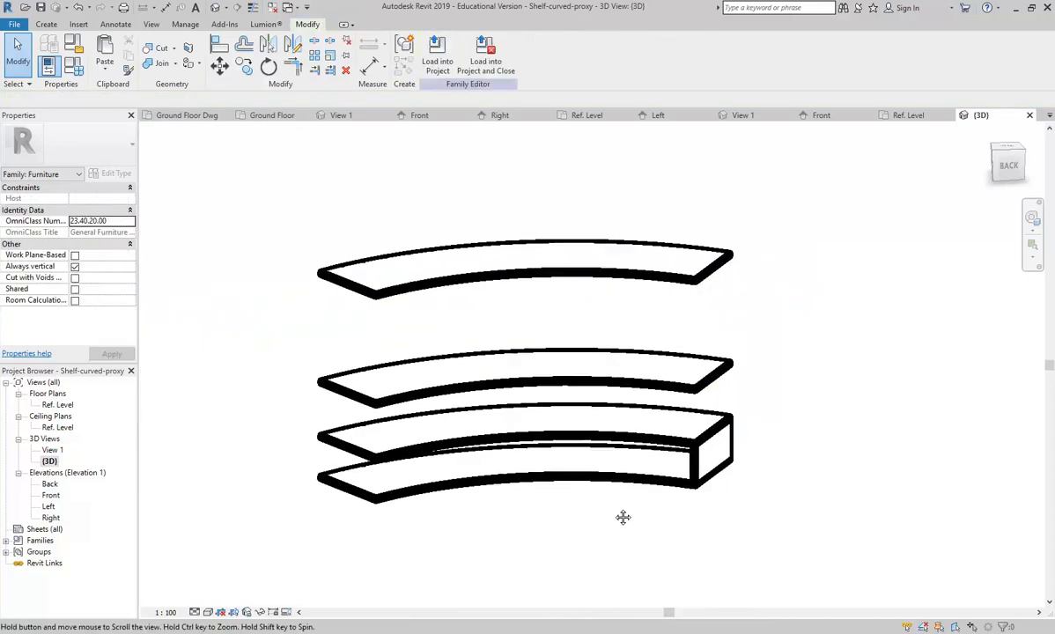
click(764, 440)
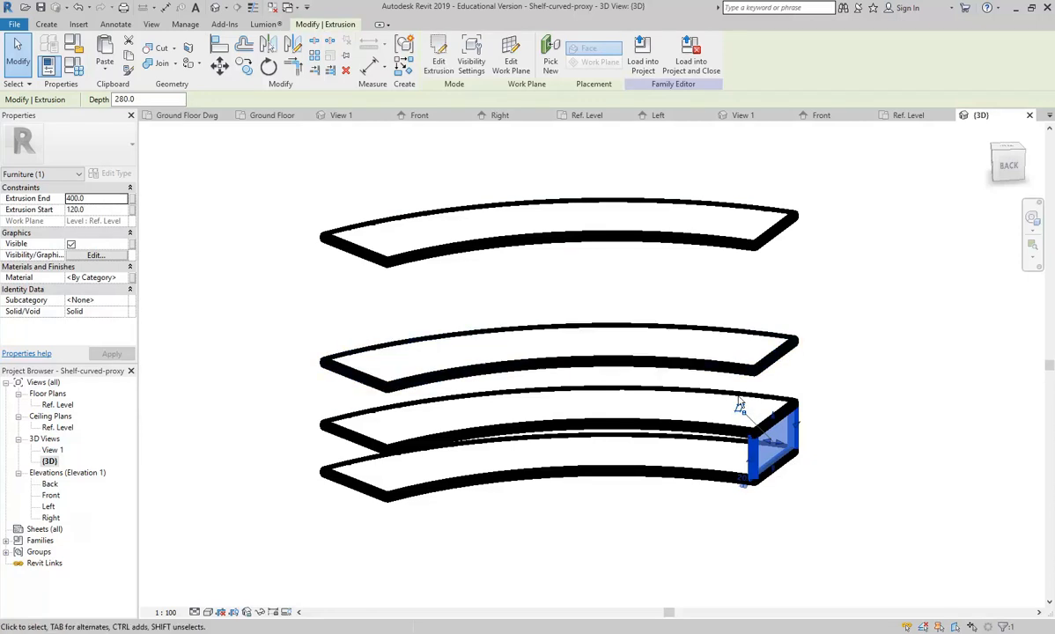
click(724, 542)
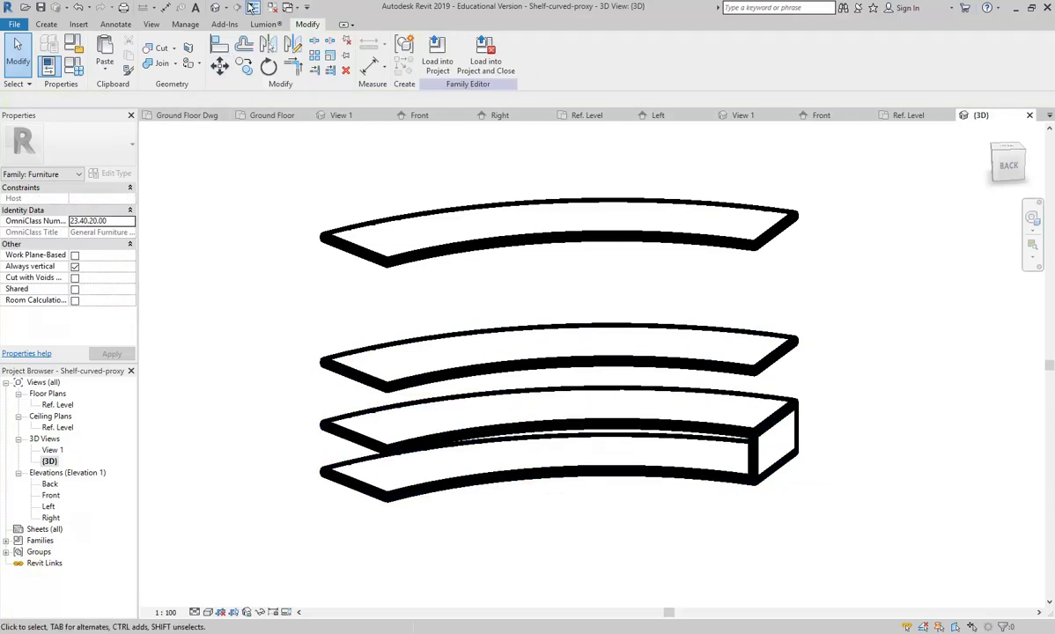
click(253, 8)
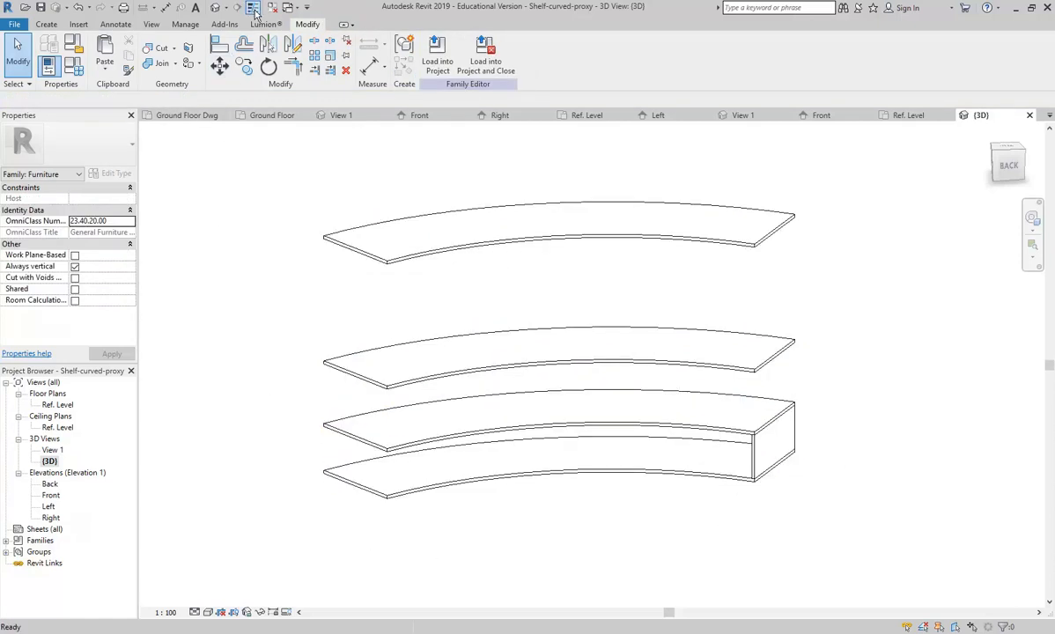
click(253, 8)
Step: Stretch the end panel upwards in the 3D view to the top shelf, giving an extrusion end of 1600
click(776, 451)
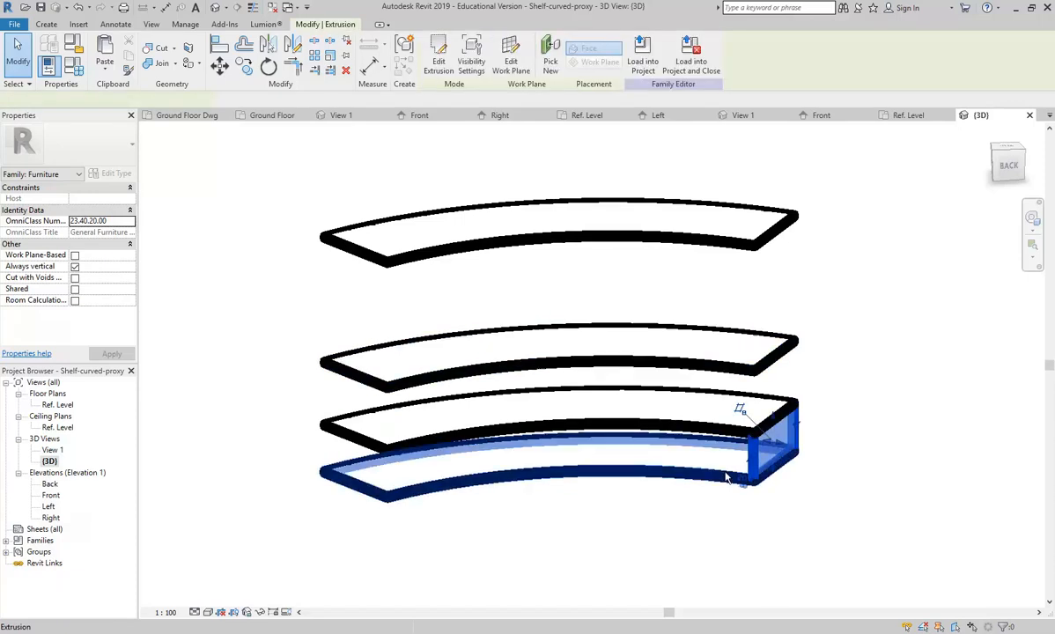
double_click(59, 406)
scroll(746, 438, down, 4)
middle_drag(752, 441, 447, 388)
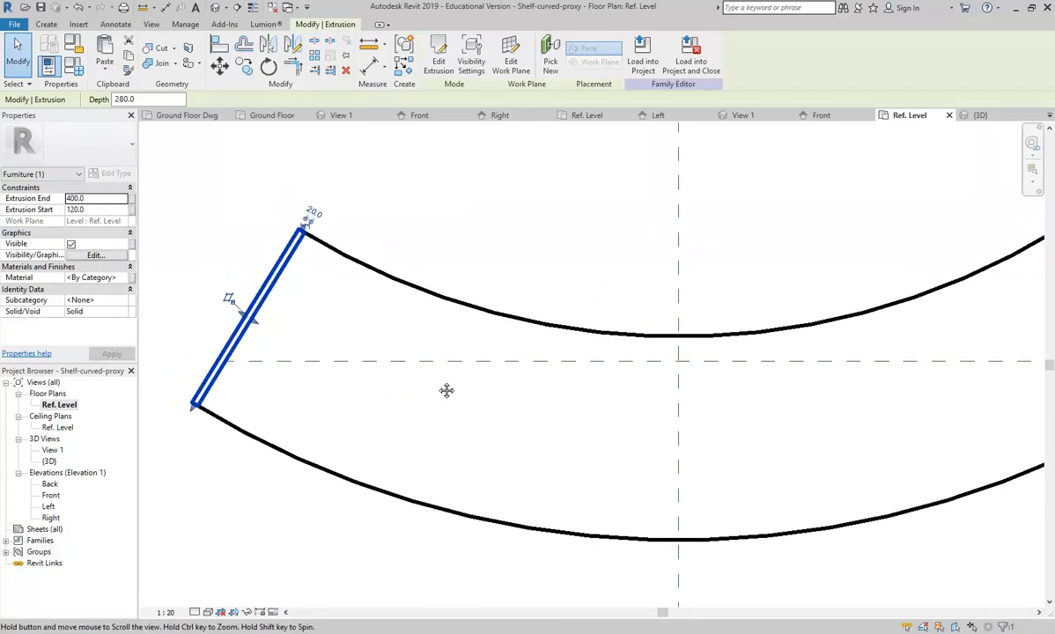
double_click(50, 461)
drag(771, 420, 760, 235)
click(846, 276)
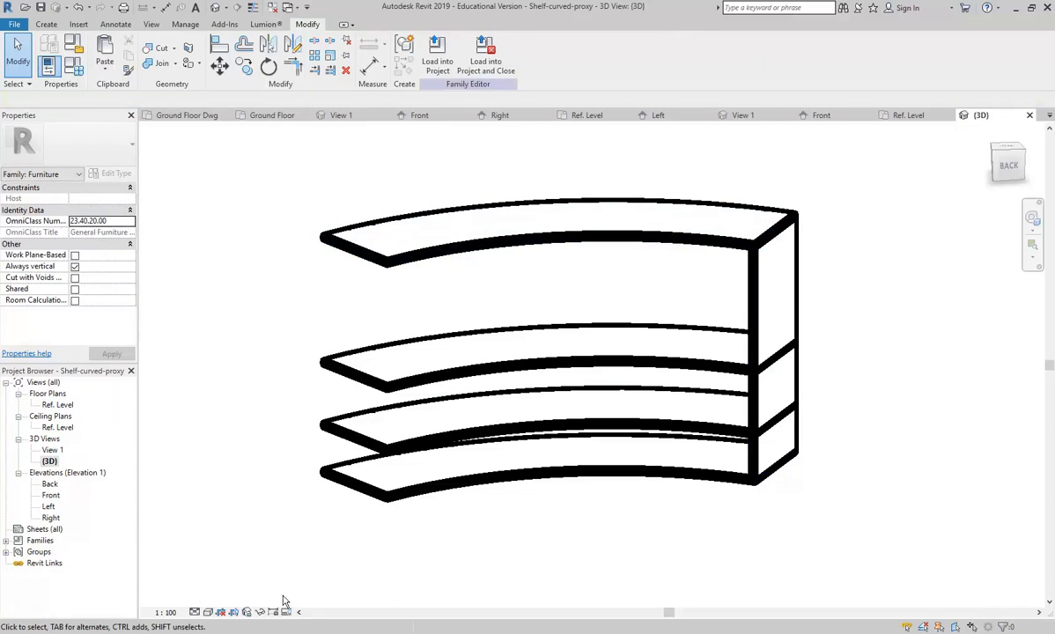
Step: Set the 3D view's scale to 1:20
click(165, 612)
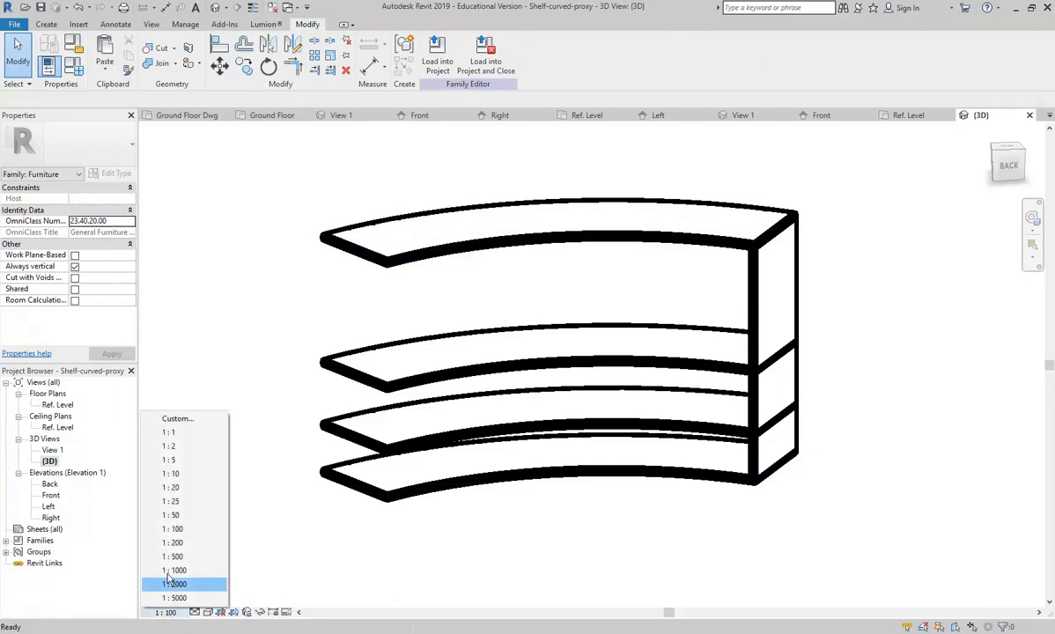
click(170, 487)
scroll(845, 412, up, 4)
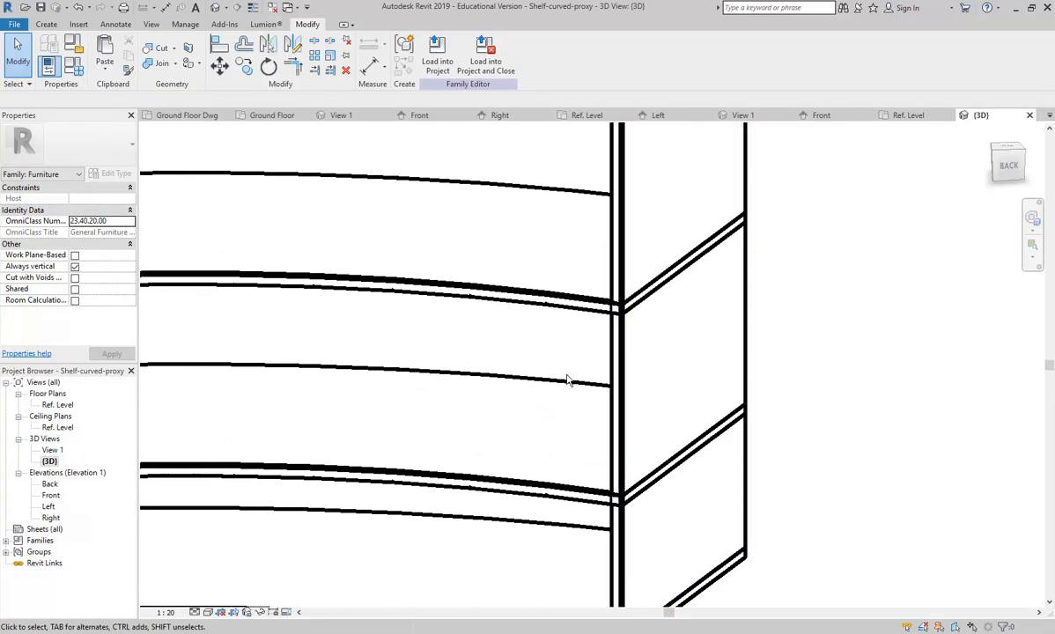
scroll(600, 383, up, 3)
scroll(558, 317, down, 2)
middle_drag(560, 316, 587, 358)
scroll(580, 352, up, 1)
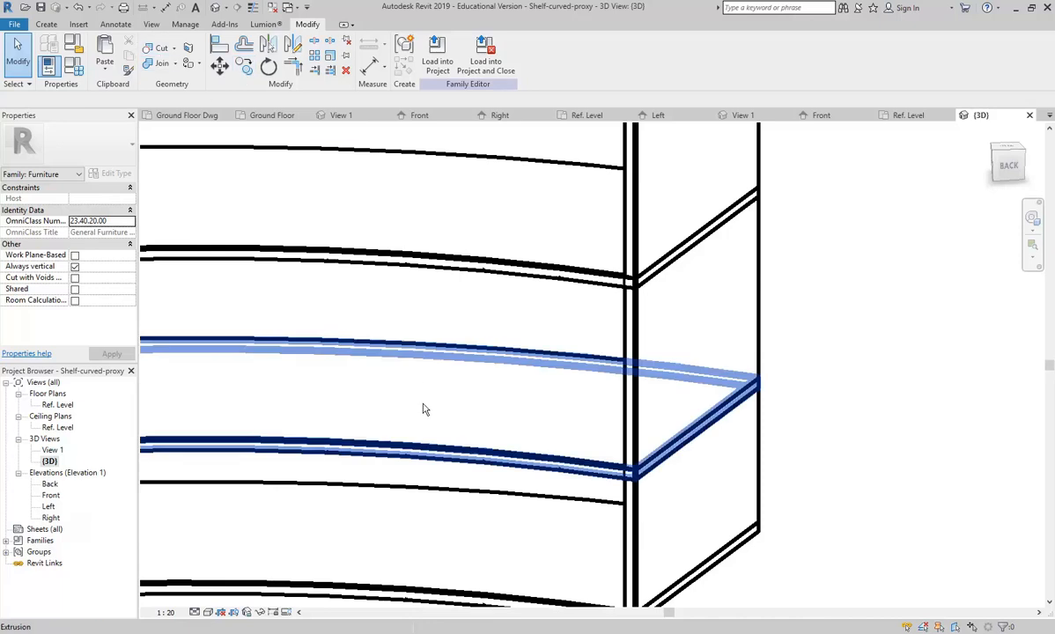
Step: In the Ref. Level floor plan, mirror a copy of the end panel about the Center (Left/Right) reference plane
click(645, 352)
scroll(645, 352, down, 5)
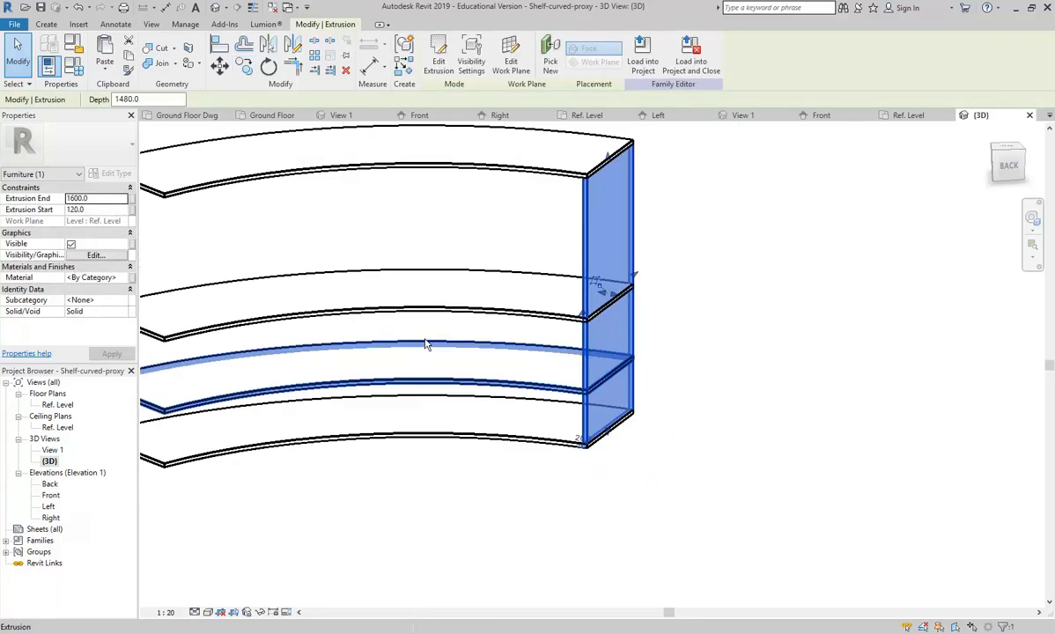
double_click(57, 405)
scroll(433, 381, down, 2)
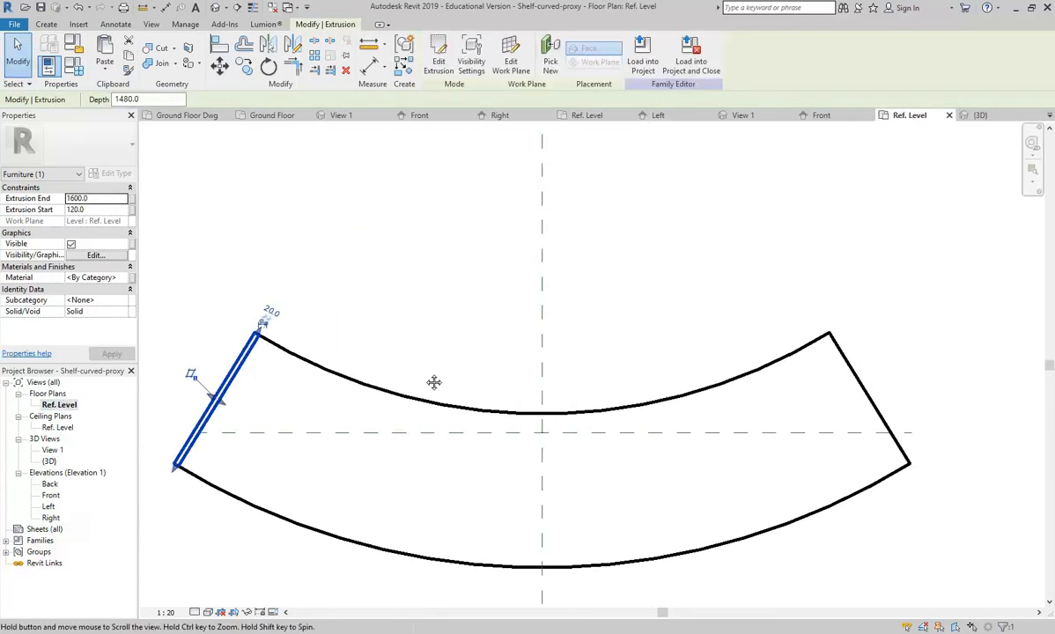
click(269, 50)
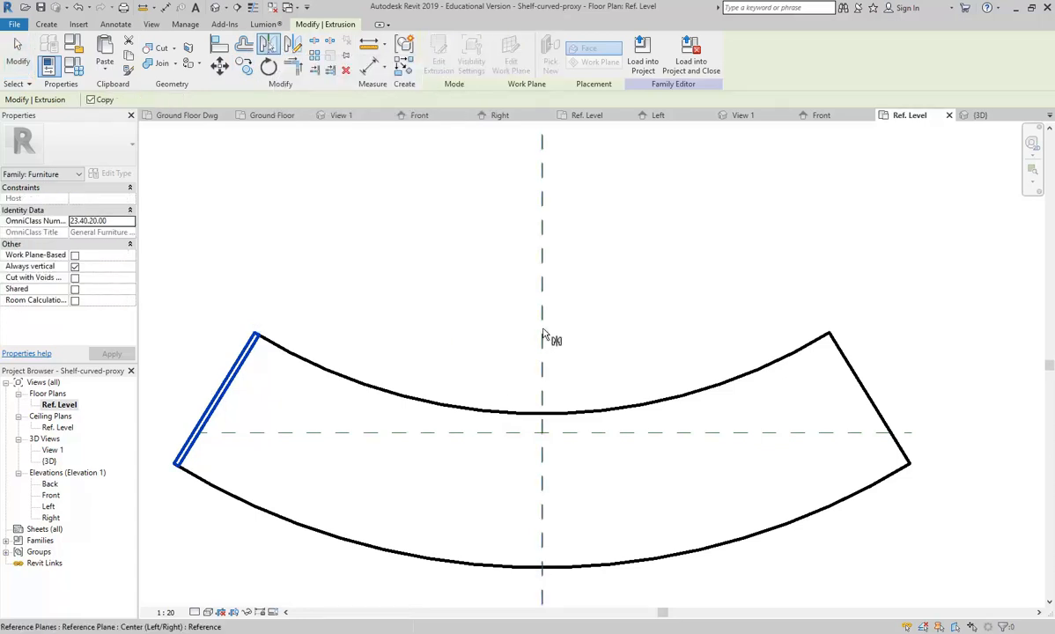
click(543, 334)
key(Escape)
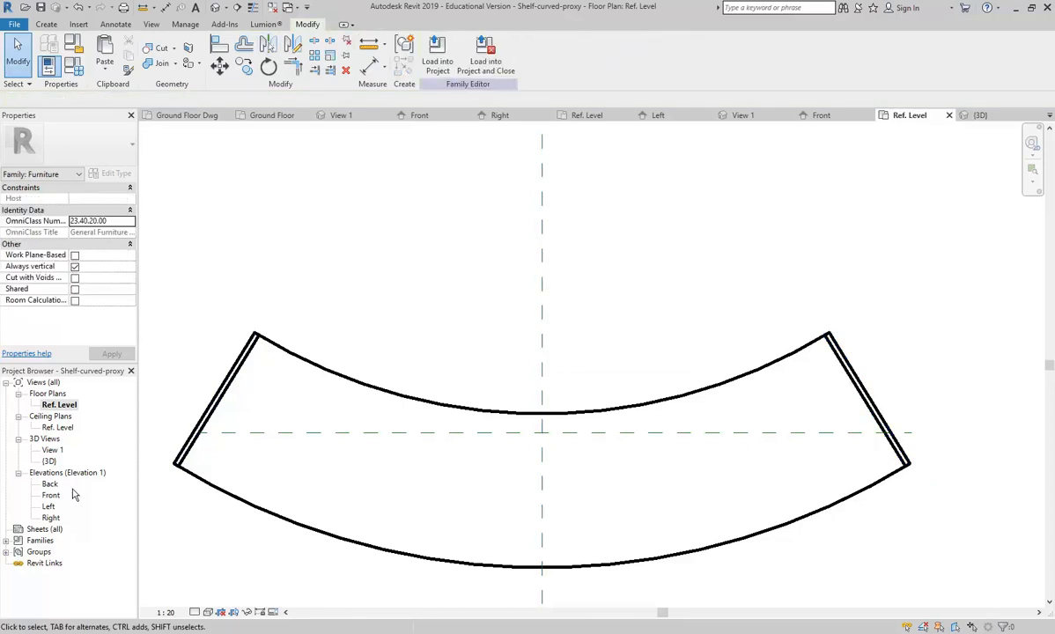
Step: In the 3D view, copy the shelf that starts at 800 and paste it in the same place
double_click(48, 462)
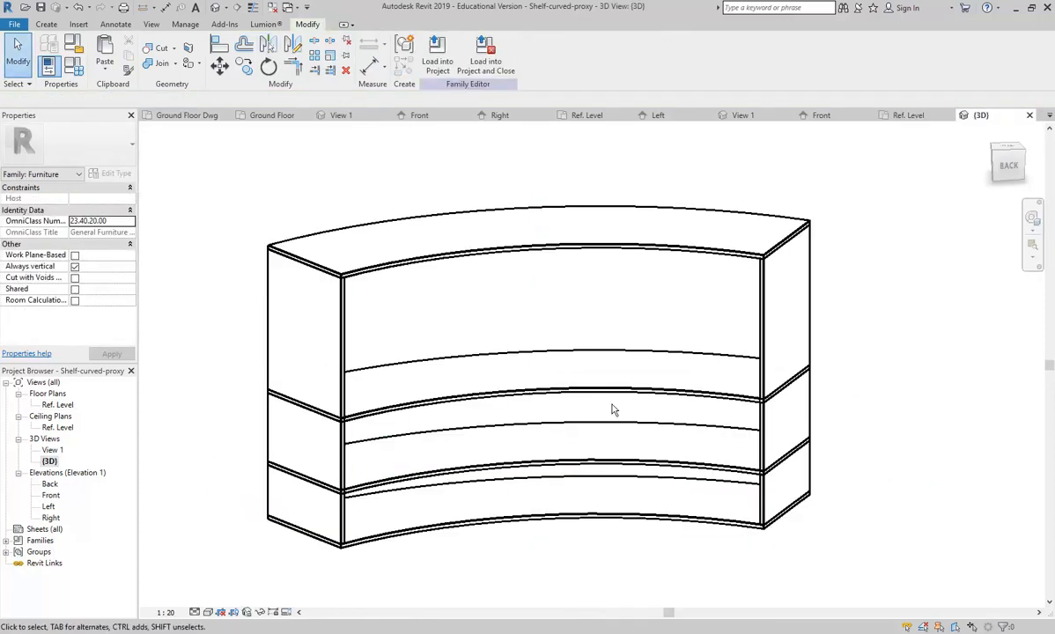
shift+middle_drag(612, 407, 629, 538)
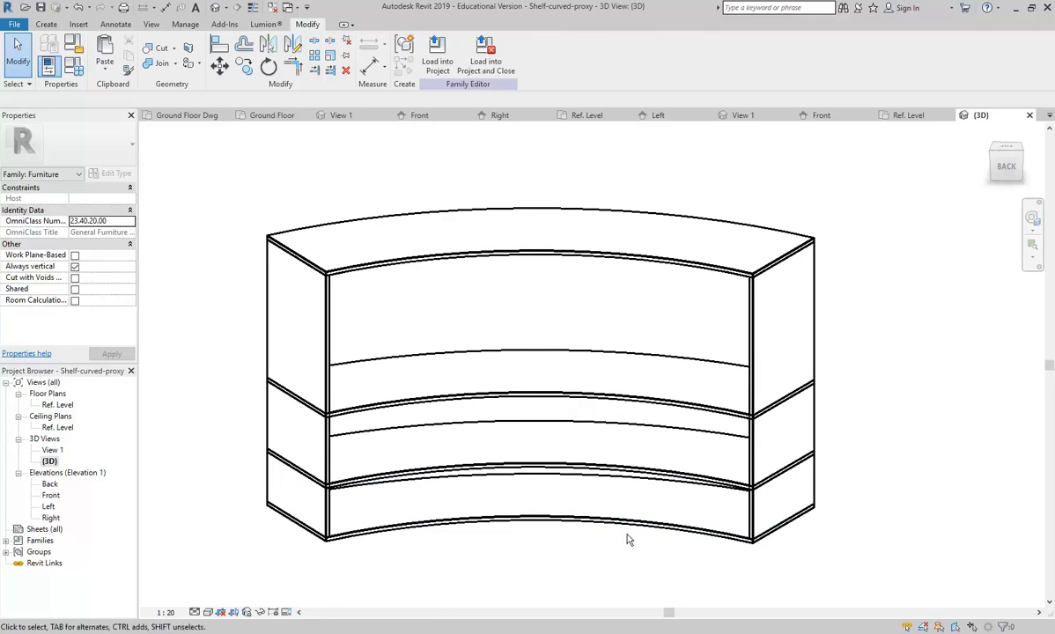
click(517, 395)
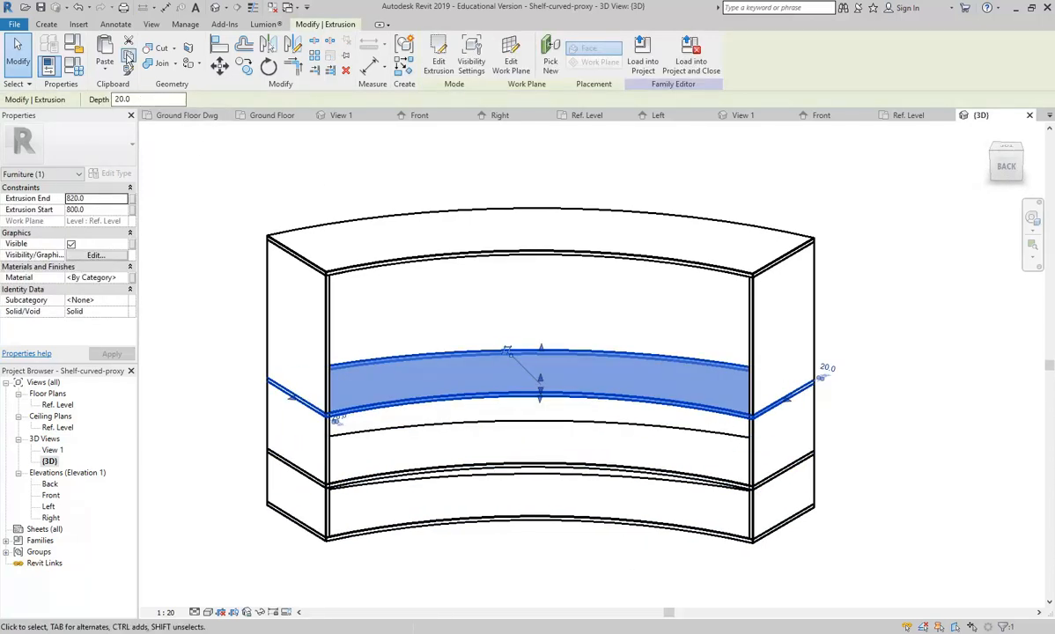
click(105, 70)
click(110, 191)
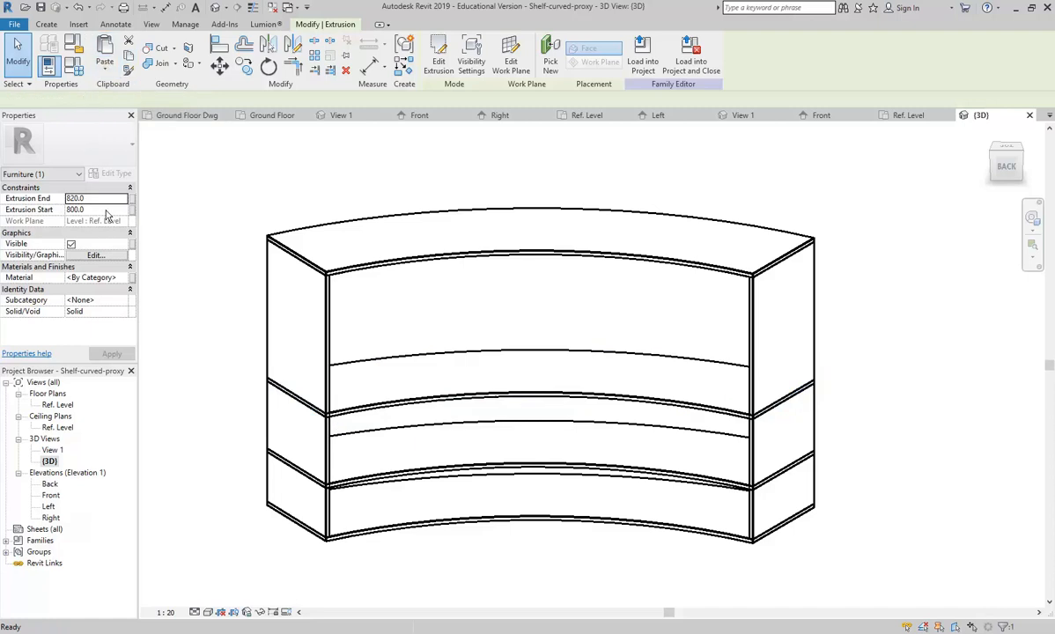
Step: Set the pasted shelf's extrusion start to 1200 and its extrusion end to 1220
click(96, 210)
text(1200)
click(96, 198)
text(1220)
click(106, 353)
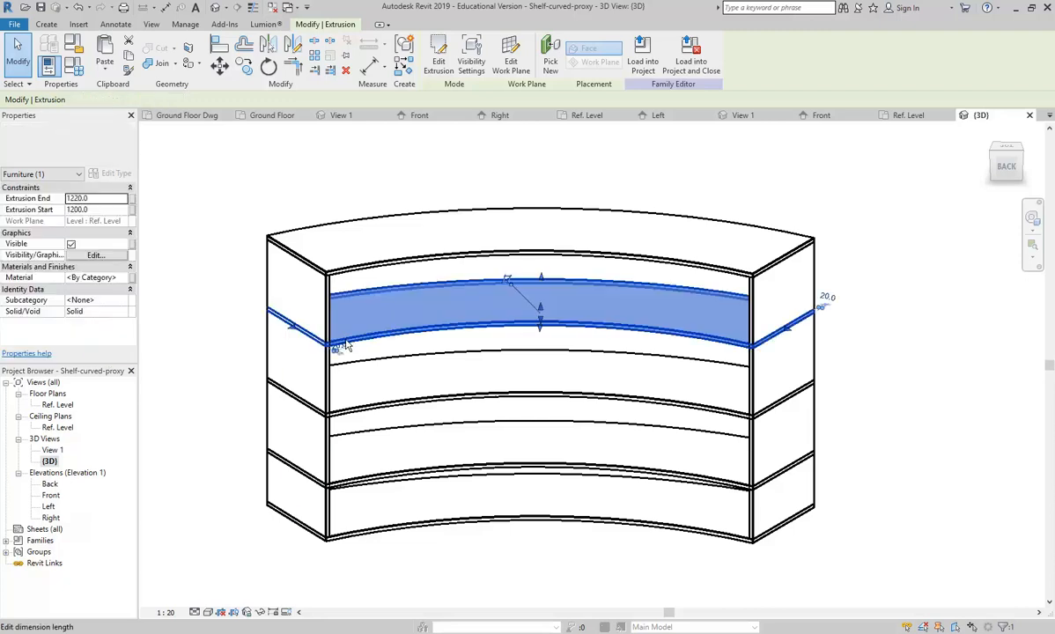
click(226, 278)
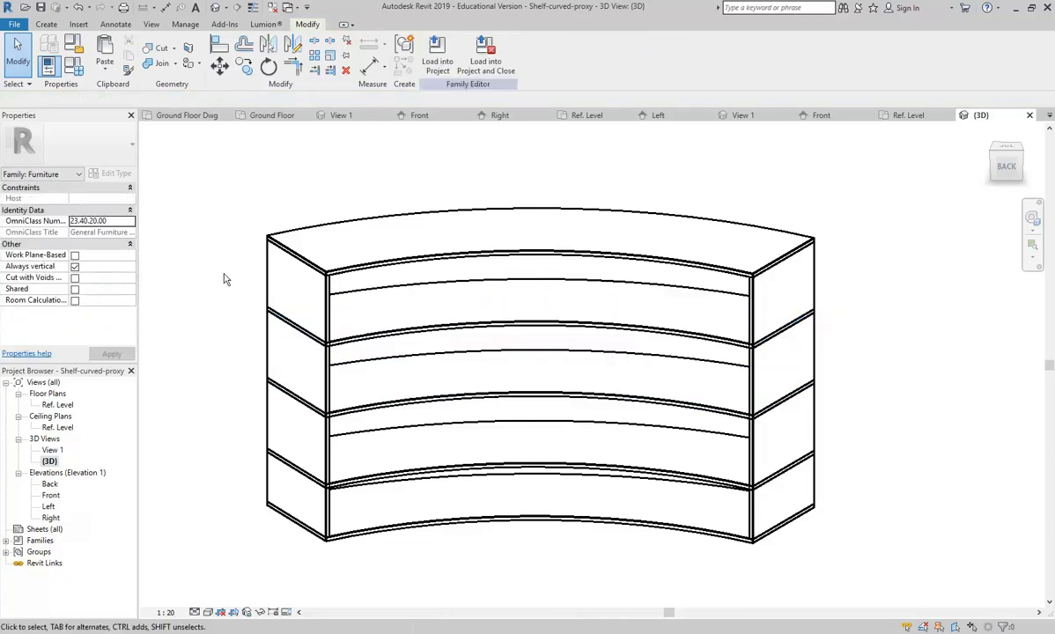
Step: Set the pasted shelf's extrusion end to 1120 and its extrusion start to 1100
click(426, 328)
drag(70, 198, 112, 198)
text(11)
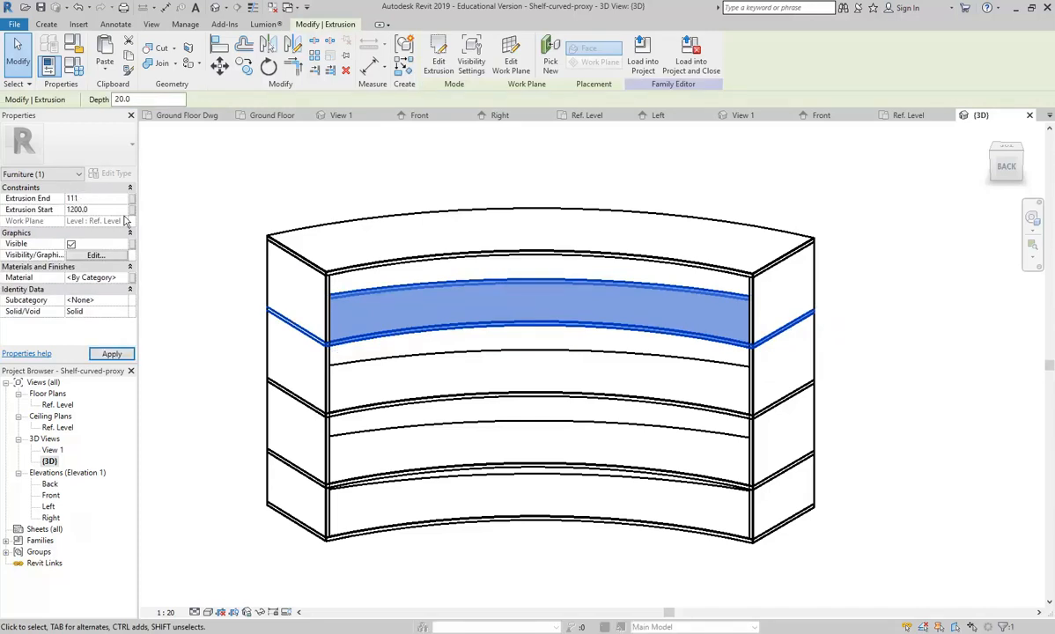
text(000)
click(68, 209)
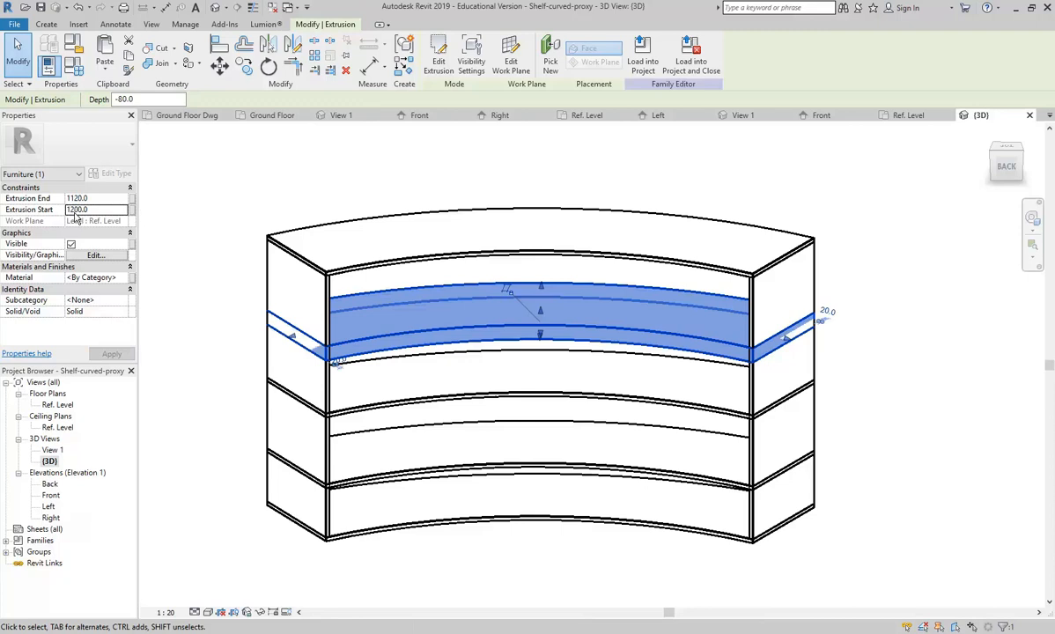
click(73, 211)
key(BackSpace)
text(1)
click(111, 353)
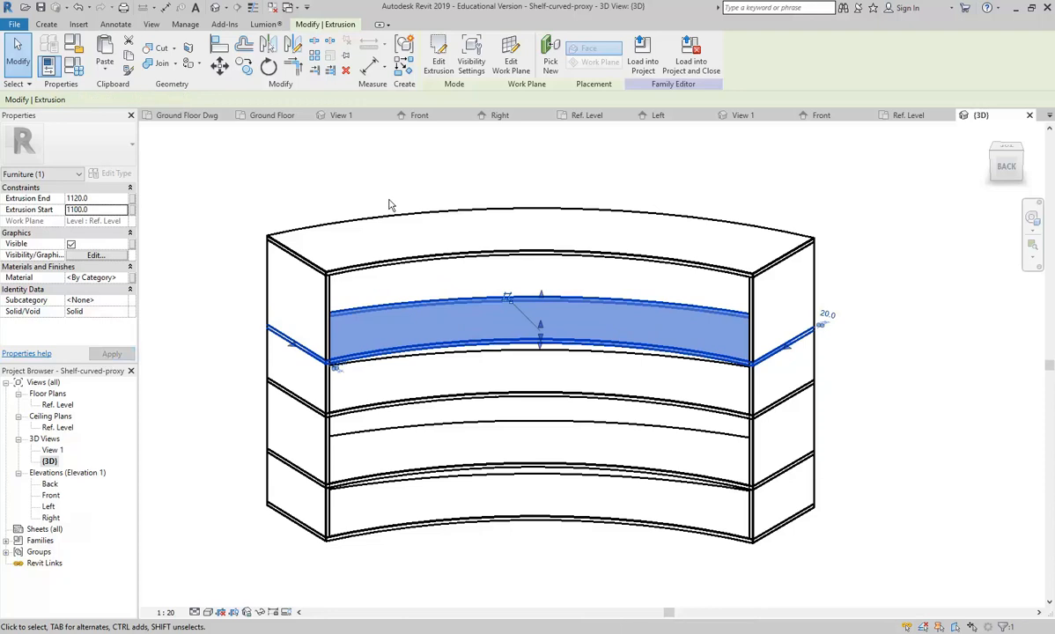
click(308, 179)
Step: Try to join the original end panel's geometry with the second shelf from the bottom using Join Geometry
shift+middle_drag(398, 299, 537, 339)
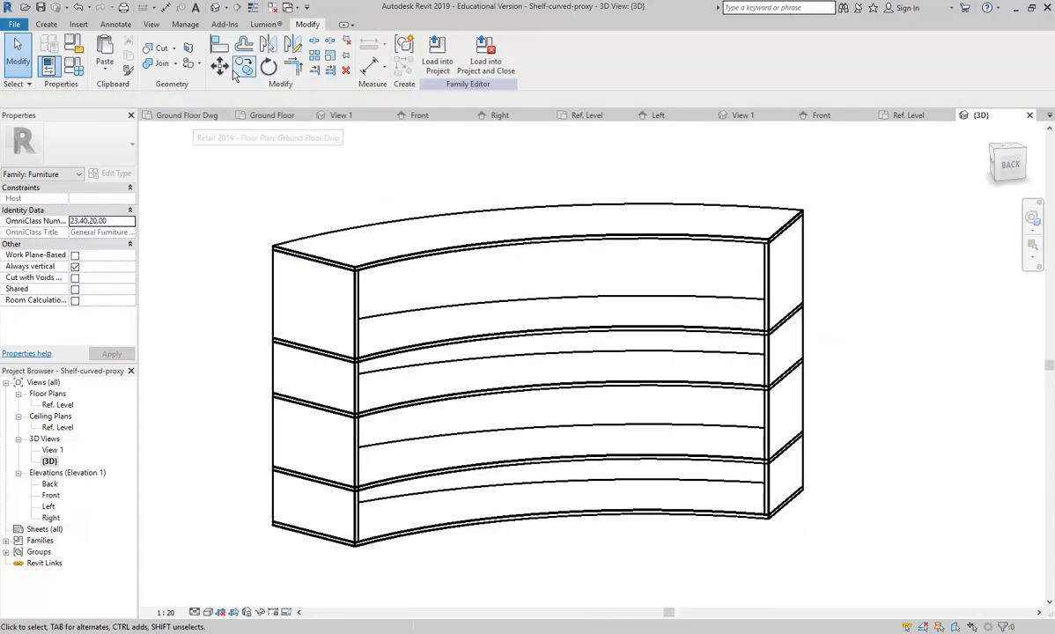
click(161, 65)
click(785, 458)
click(755, 467)
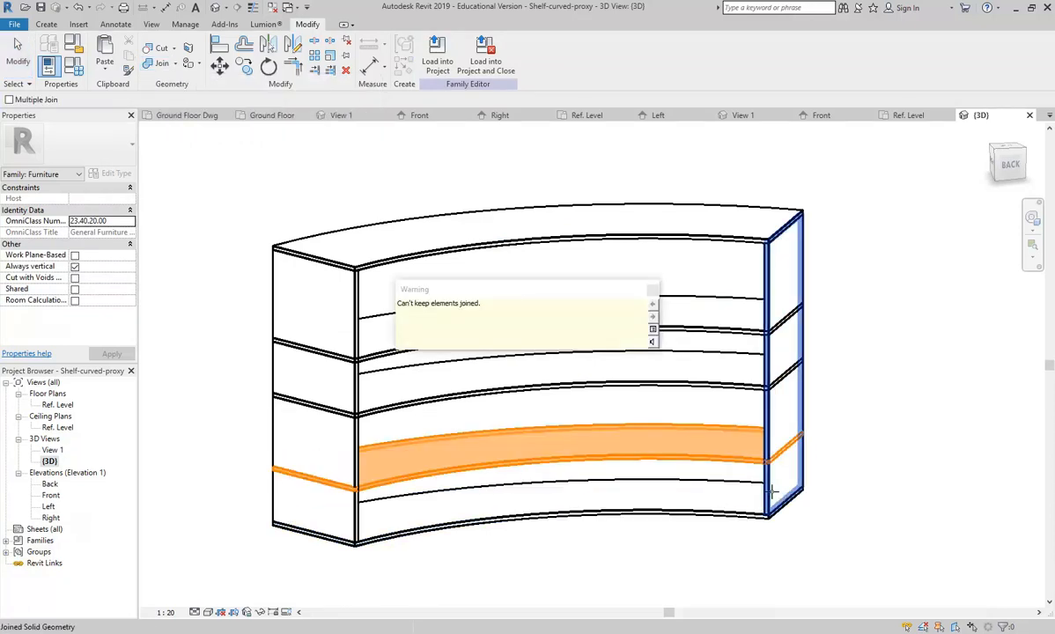
click(872, 566)
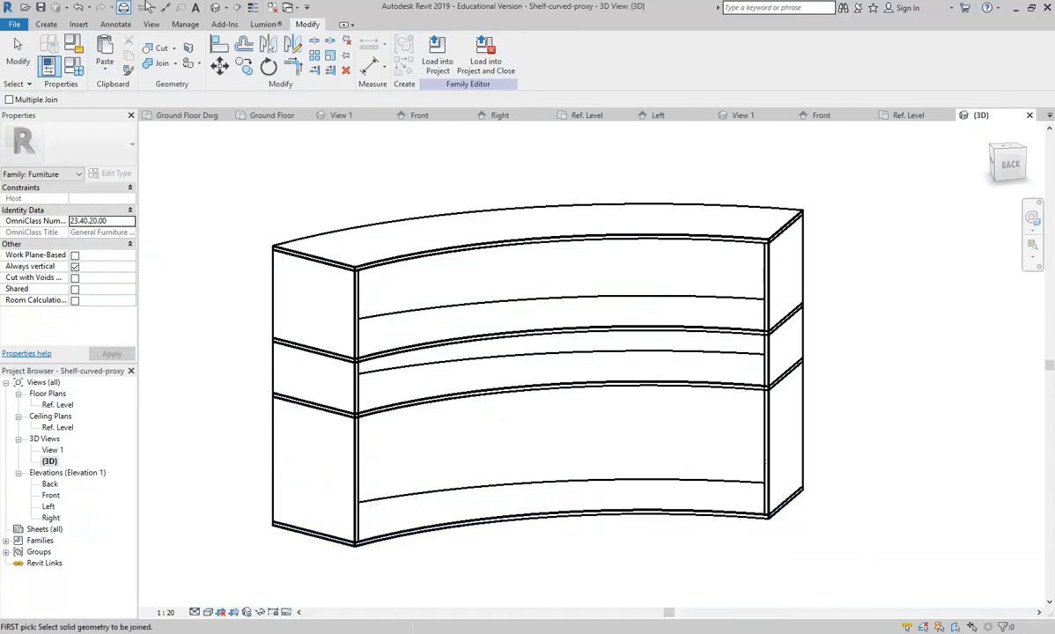
Step: Undo the join between the original end panel and the second shelf from the bottom
click(78, 7)
right_click(856, 430)
right_click(843, 398)
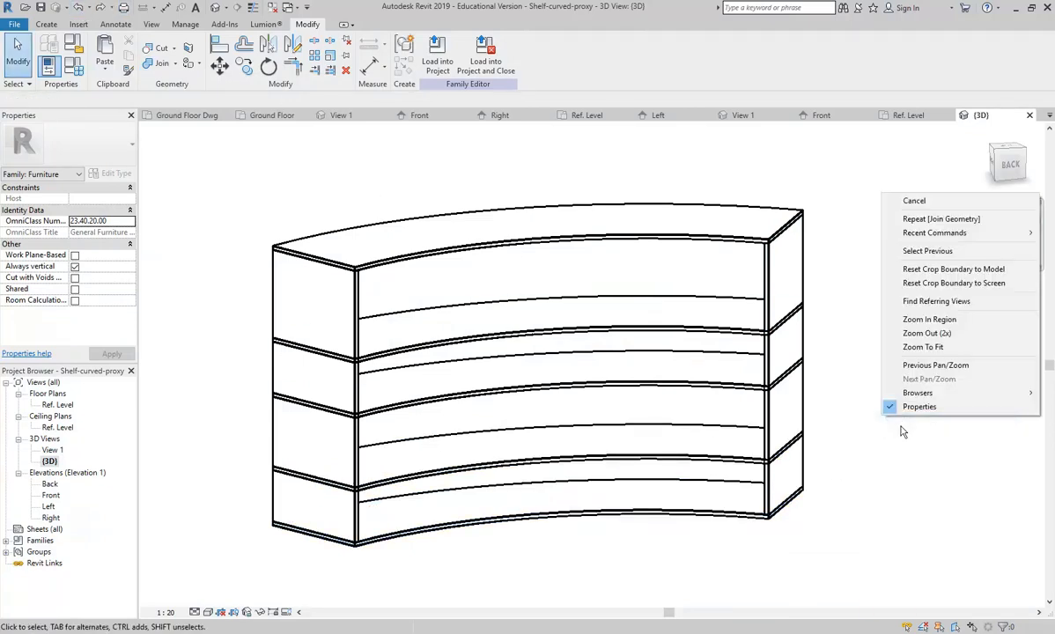
click(913, 201)
Step: Open the original end panel's extrusion sketch for editing in the Ref. Level floor plan
scroll(783, 488, up, 5)
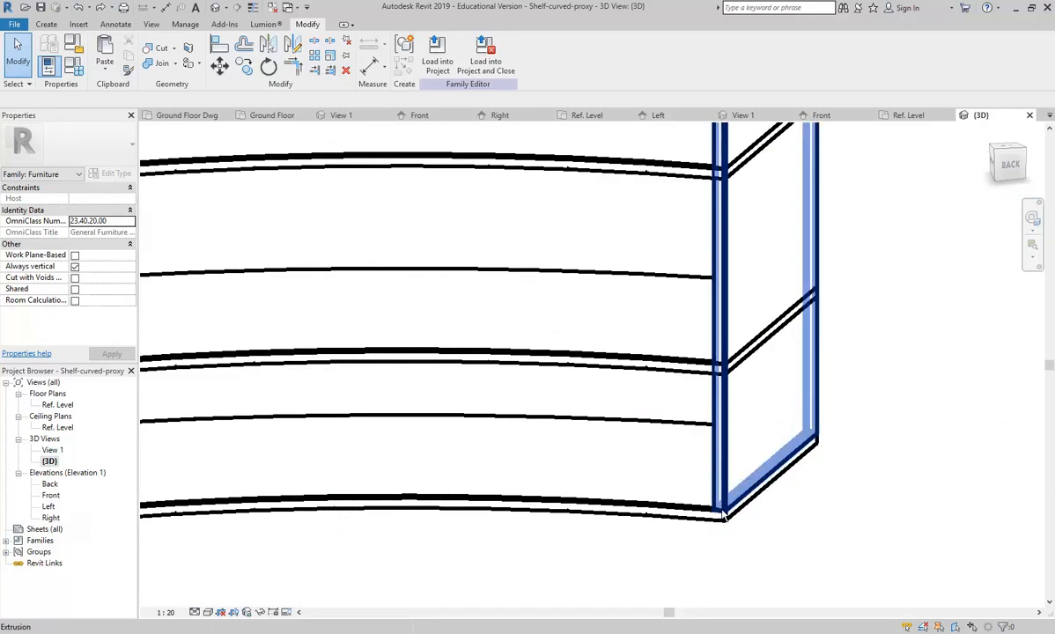
click(722, 464)
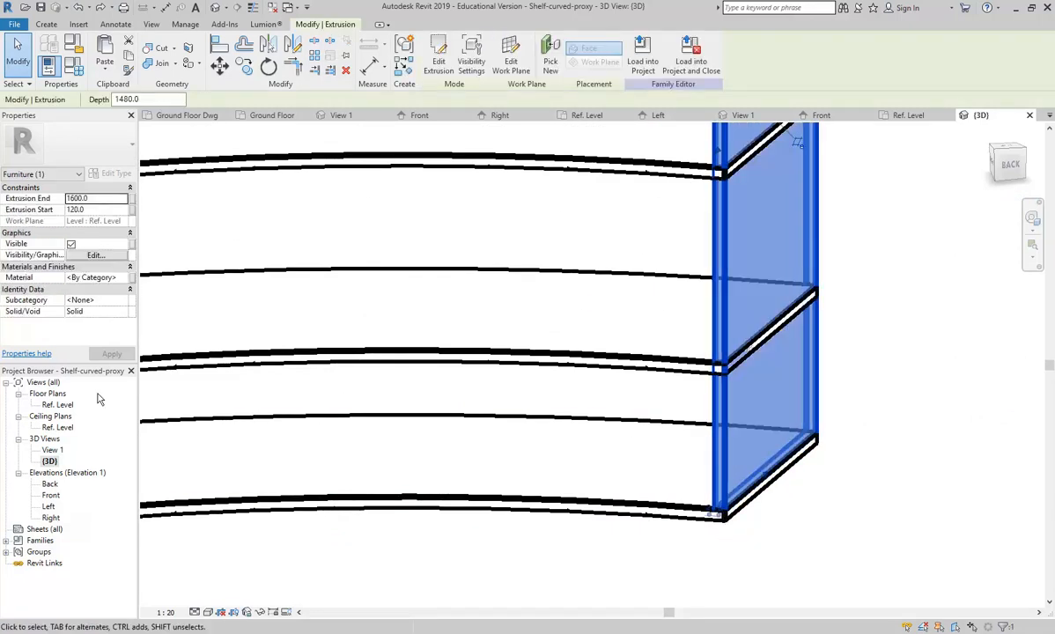
double_click(58, 404)
scroll(270, 341, up, 5)
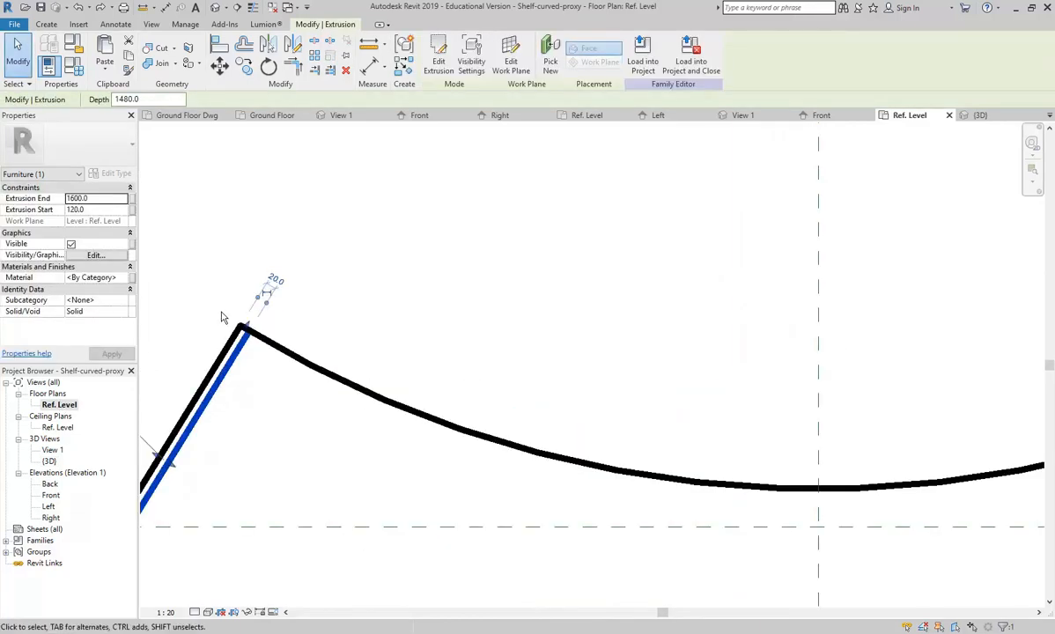
middle_drag(201, 313, 425, 286)
click(439, 60)
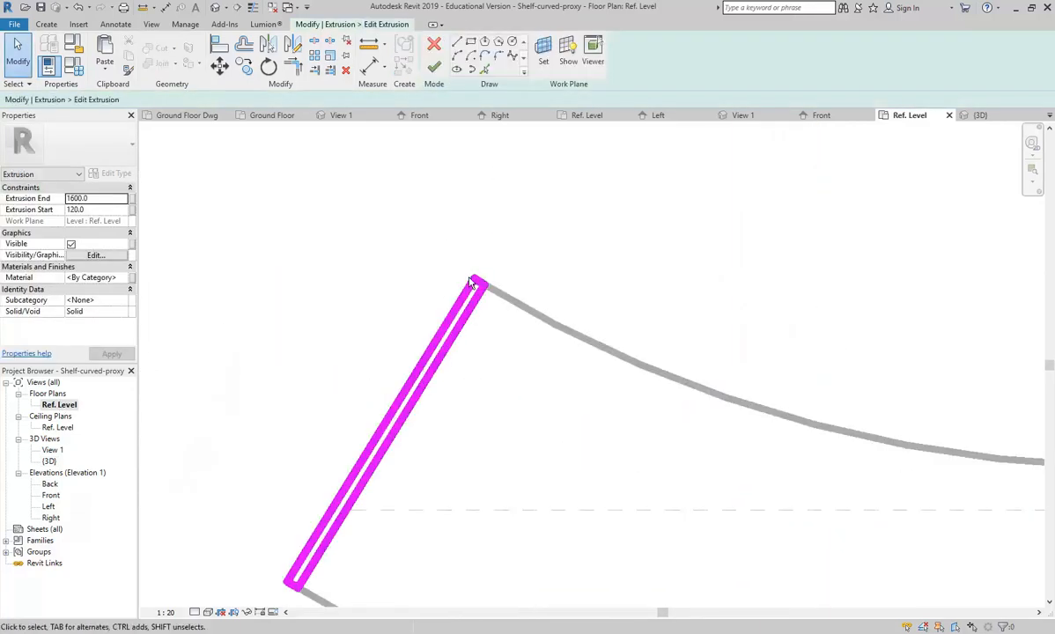
Step: Delete the two short straight end lines from the end panel's sketch
scroll(506, 305, up, 4)
click(506, 306)
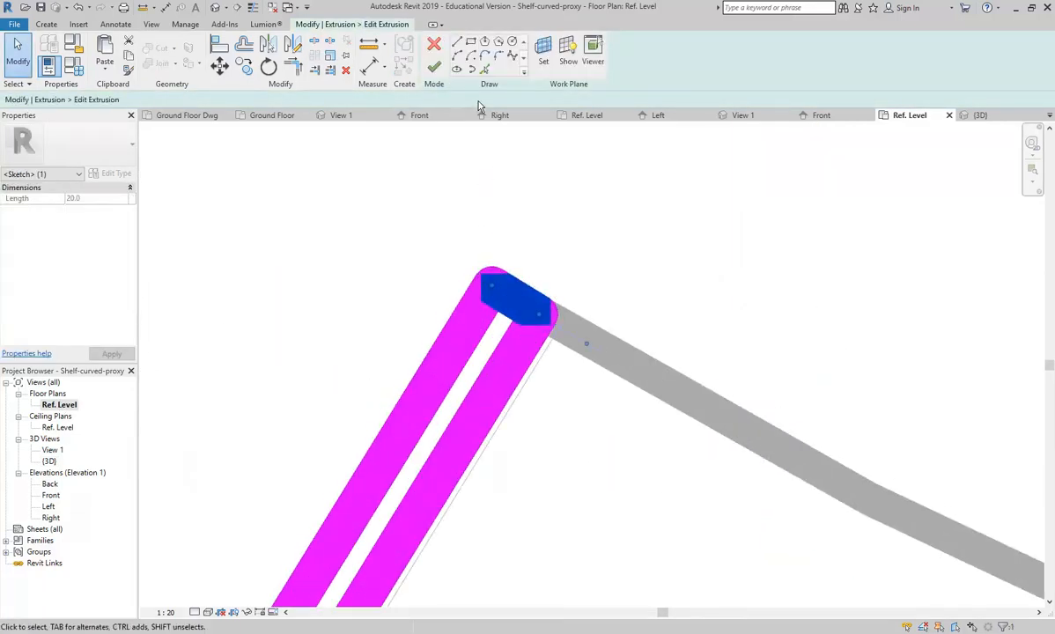
key(Delete)
scroll(406, 431, down, 3)
middle_drag(342, 576, 348, 445)
middle_drag(234, 579, 323, 441)
scroll(323, 440, down, 2)
middle_drag(296, 502, 361, 444)
click(311, 521)
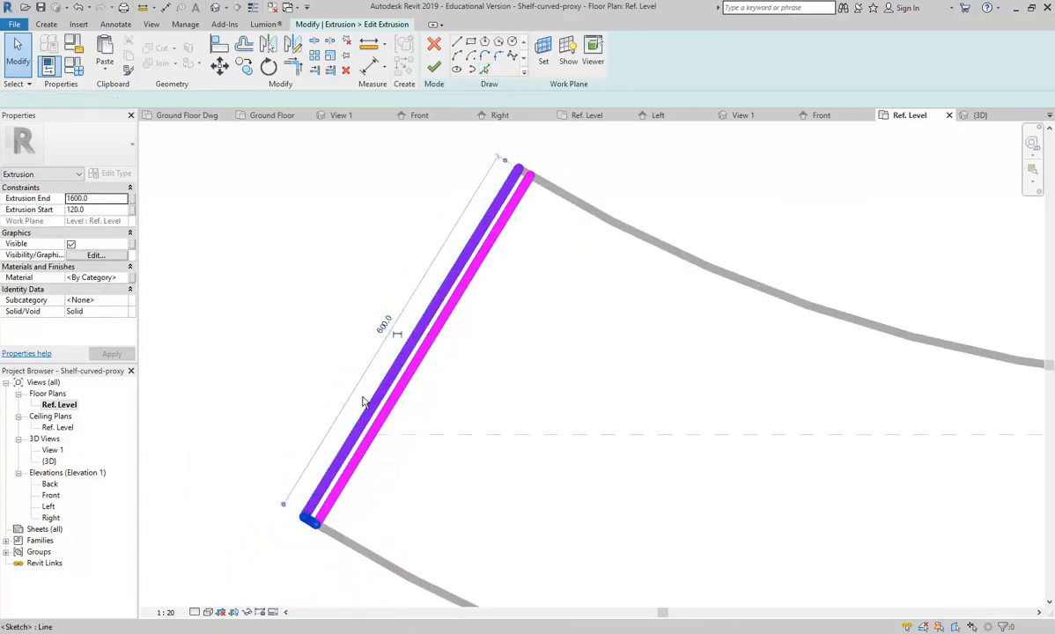
key(Delete)
Step: Add the shelf's inner and outer arcs to the end panel's sketch using Pick Lines
middle_drag(411, 370, 339, 450)
click(484, 69)
scroll(499, 283, up, 3)
click(499, 283)
scroll(486, 305, down, 3)
middle_drag(486, 305, 561, 192)
click(352, 468)
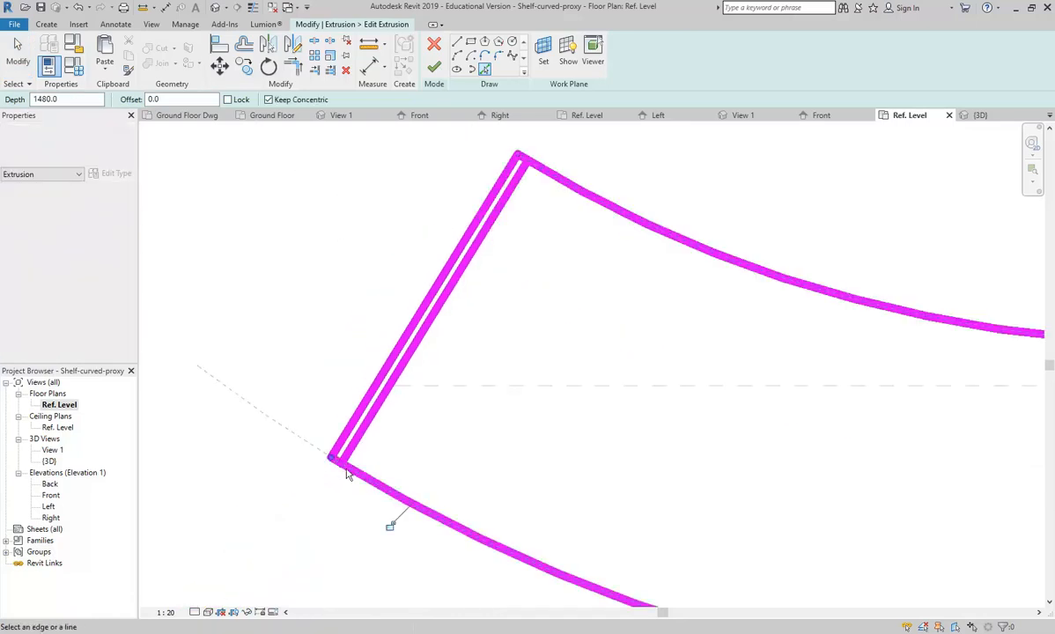
Step: Trim the picked inner arc to the end panel's long side line with Trim/Extend to Corner
click(293, 67)
scroll(544, 254, up, 3)
middle_drag(527, 192, 530, 238)
click(546, 304)
click(481, 319)
scroll(482, 320, down, 2)
Step: Trim the picked outer arc to the end panel's side lines and finish the extrusion sketch
scroll(361, 407, up, 2)
scroll(359, 451, up, 2)
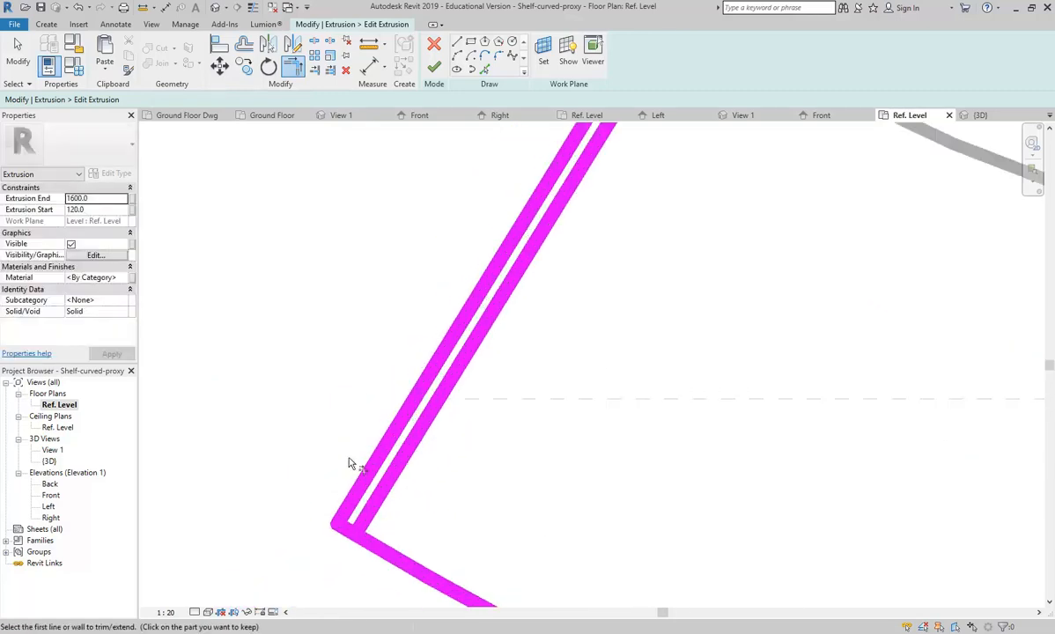
click(345, 526)
key(Escape)
click(364, 517)
click(343, 533)
scroll(518, 487, down, 3)
scroll(634, 449, down, 1)
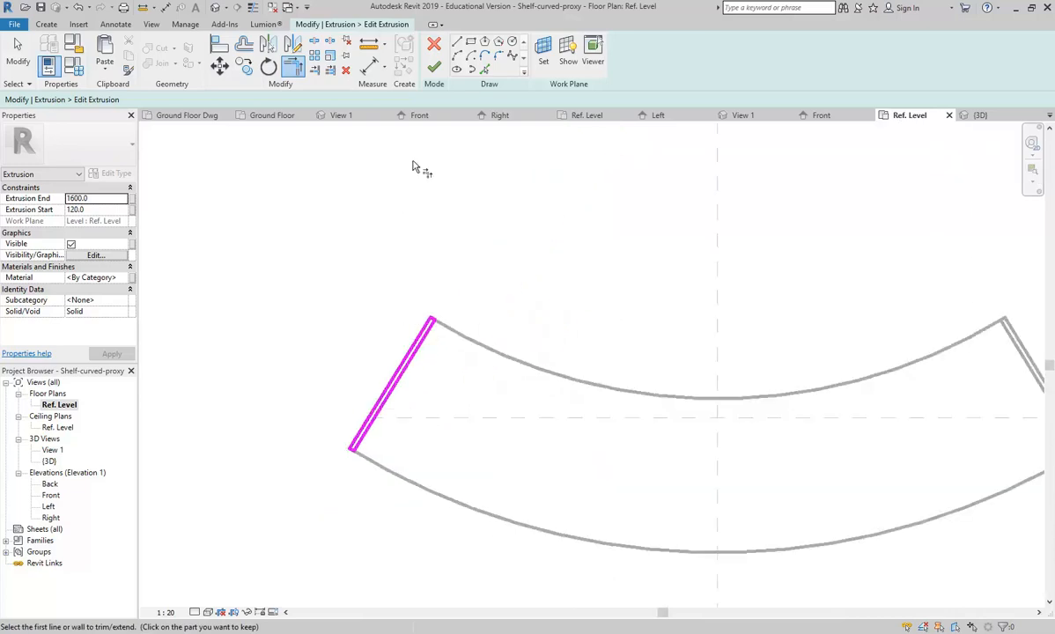
click(434, 66)
scroll(619, 365, down, 2)
key(Escape)
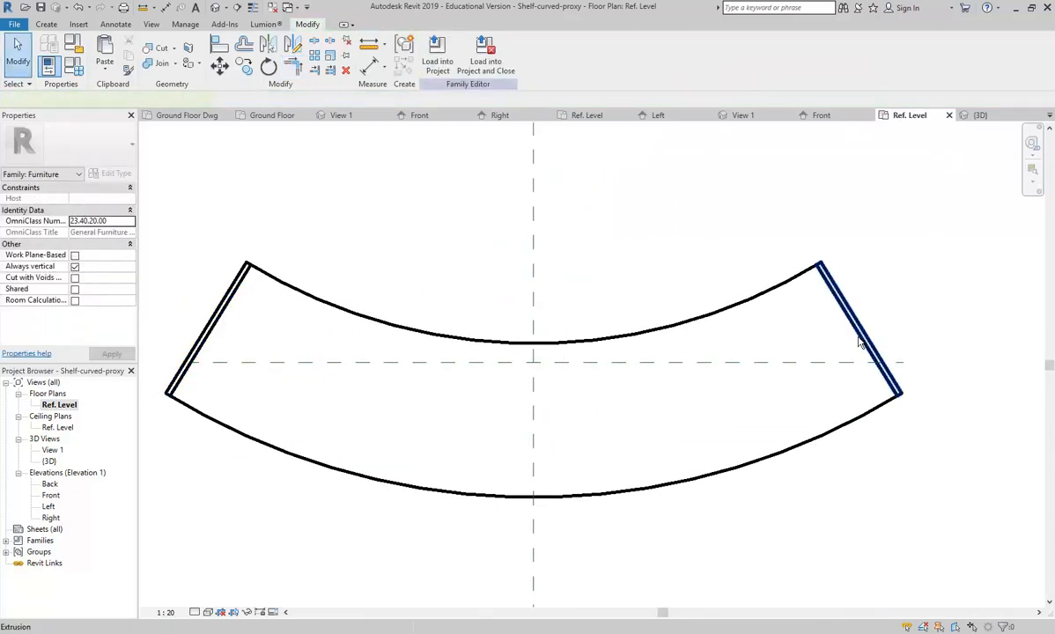
Step: Delete the mirrored end panel at the opposite end and select the reshaped original panel
middle_drag(641, 360, 775, 379)
click(352, 339)
scroll(474, 291, down, 1)
middle_drag(473, 293, 460, 303)
middle_drag(480, 185, 377, 189)
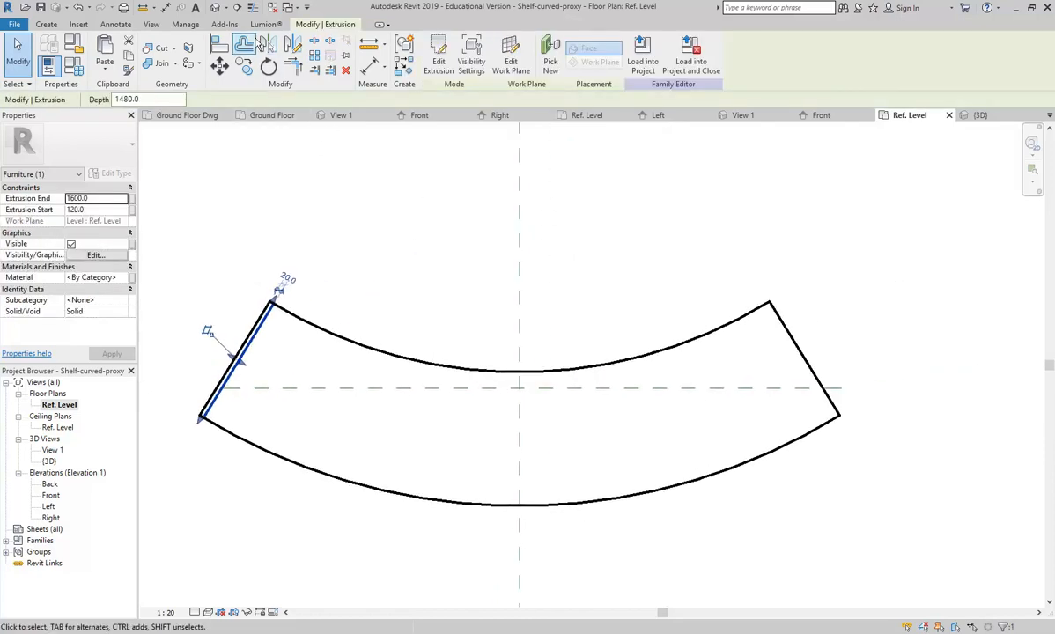
click(262, 46)
key(Escape)
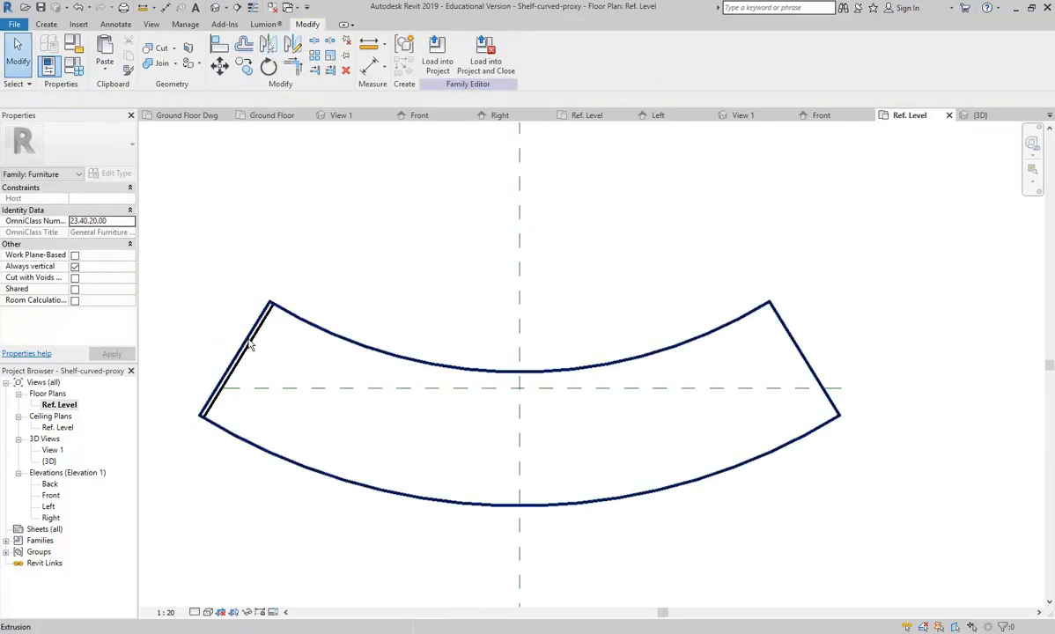
click(252, 342)
click(310, 271)
click(269, 322)
key(Escape)
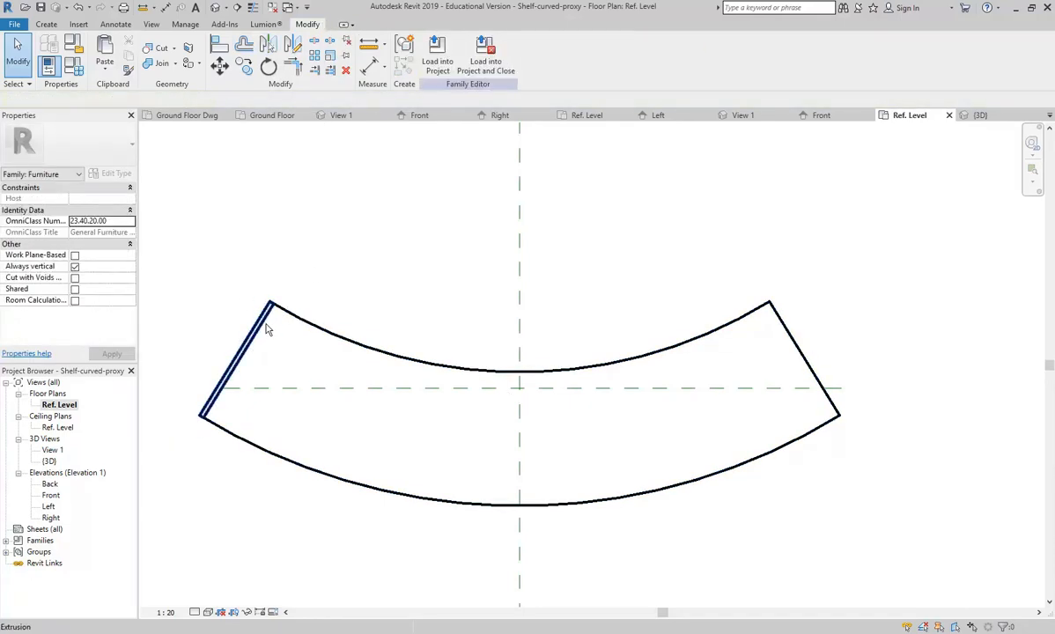
Step: Mirror a copy of the reshaped end panel about the Center (Left/Right) reference plane
click(268, 328)
click(269, 46)
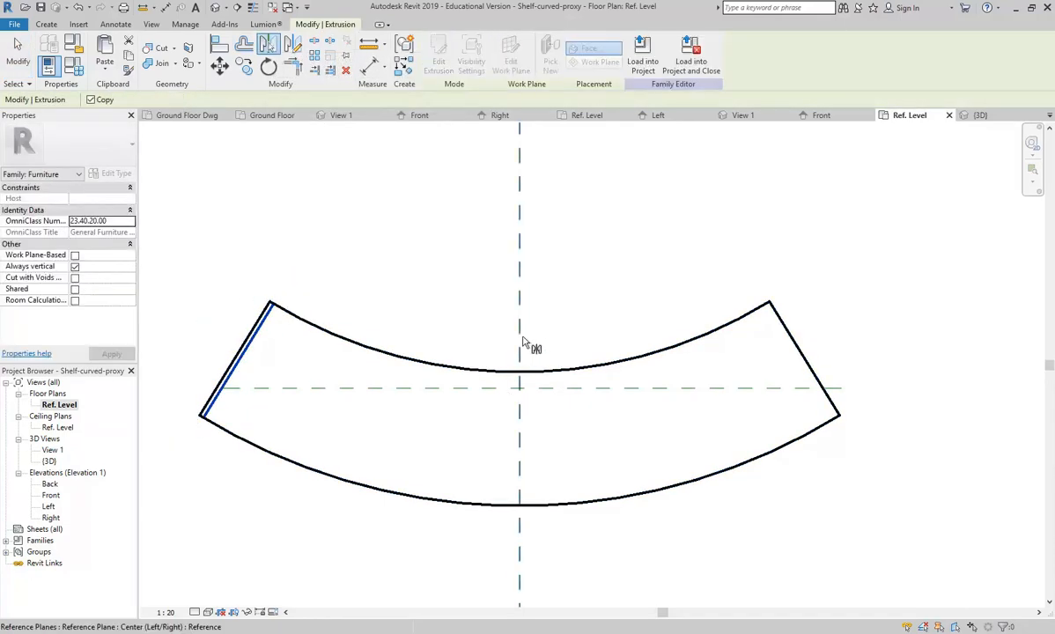
click(523, 342)
key(Escape)
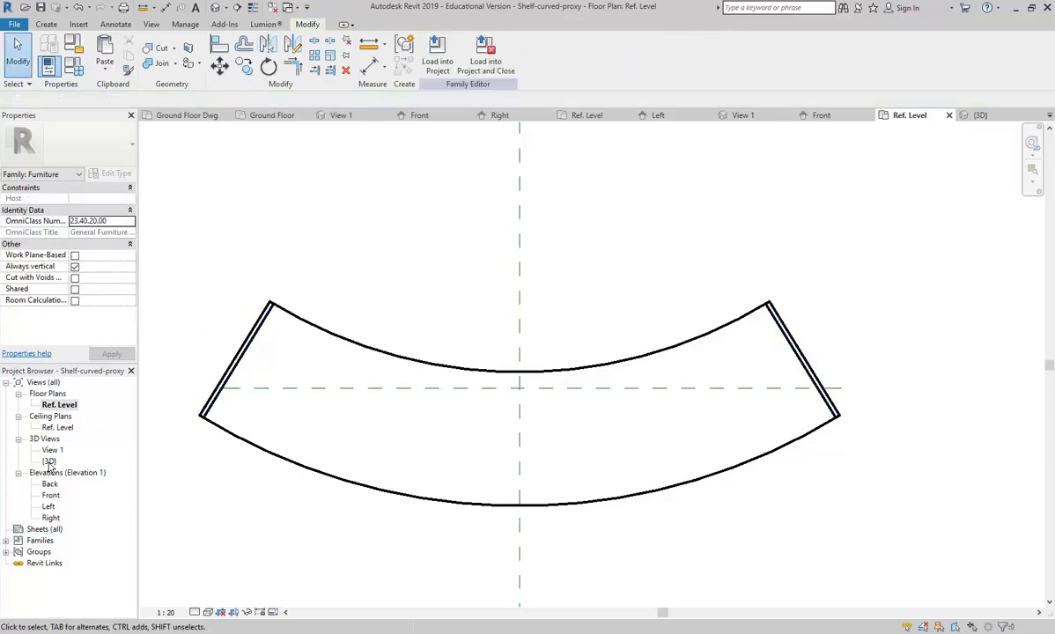
Step: In the 3D view, join the original end panel with the two uppermost shelves using Join Geometry
double_click(50, 464)
scroll(478, 424, down, 3)
middle_drag(478, 423, 697, 458)
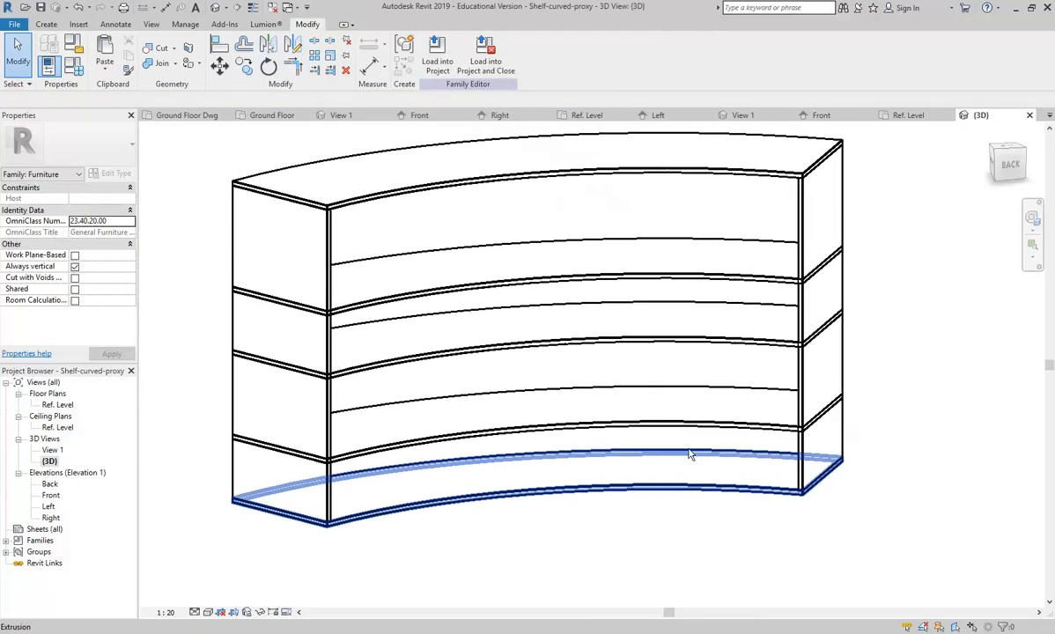
scroll(698, 458, down, 1)
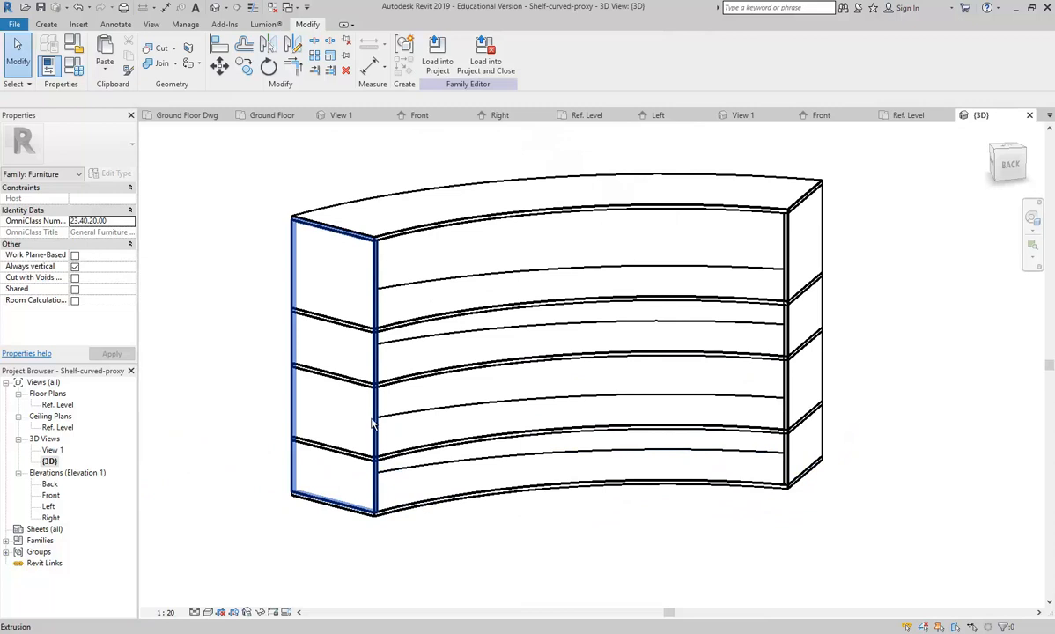
middle_drag(436, 300, 337, 316)
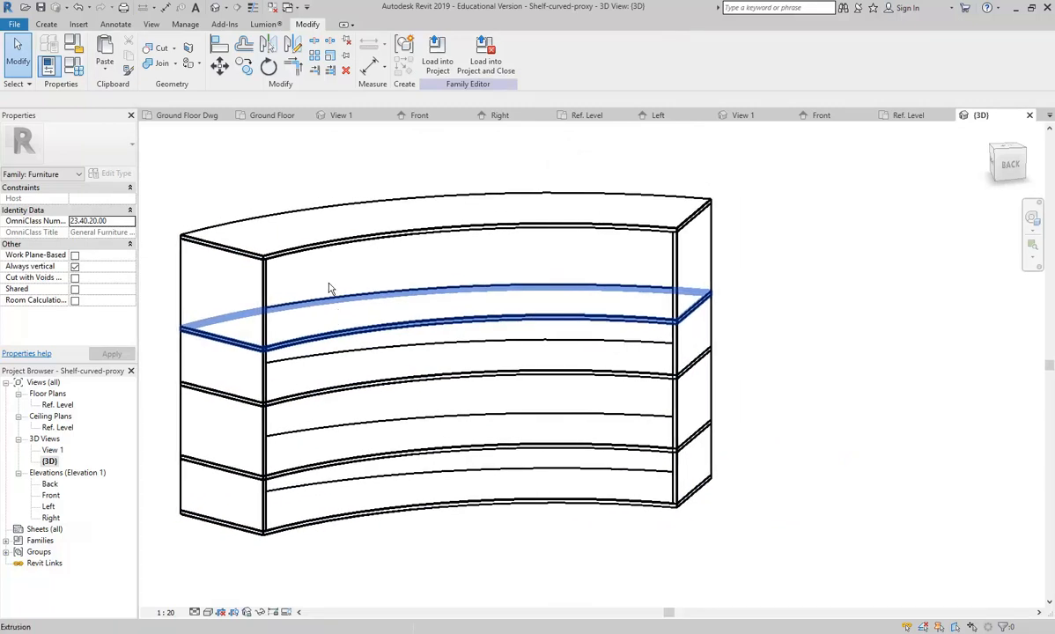
click(151, 63)
click(238, 293)
click(288, 260)
Step: Join the original end panel with the middle, second-lowest and bottom shelves
click(269, 391)
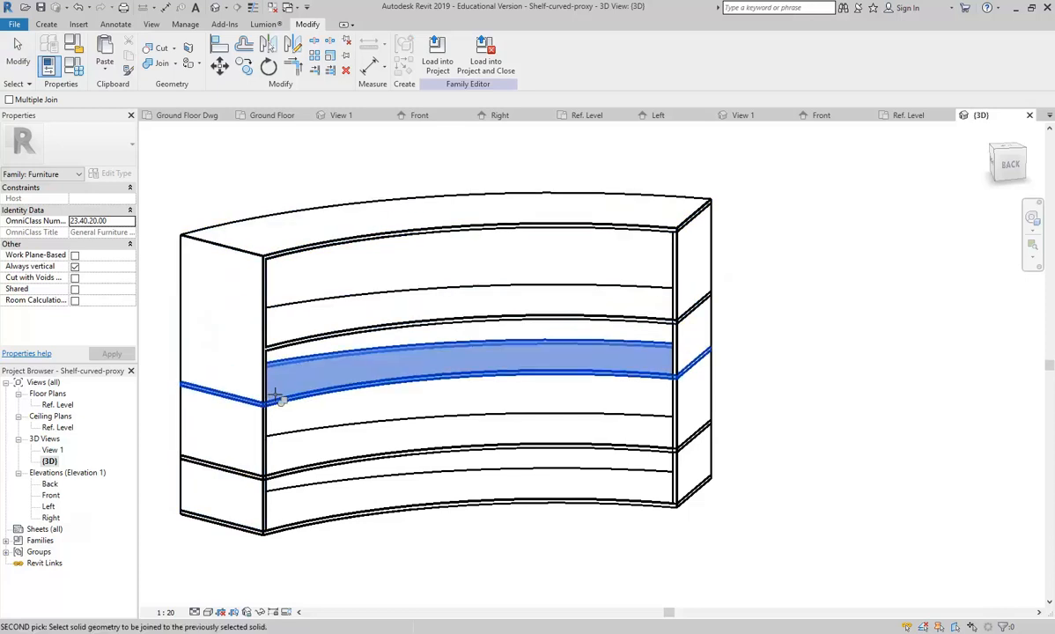
click(265, 440)
click(273, 469)
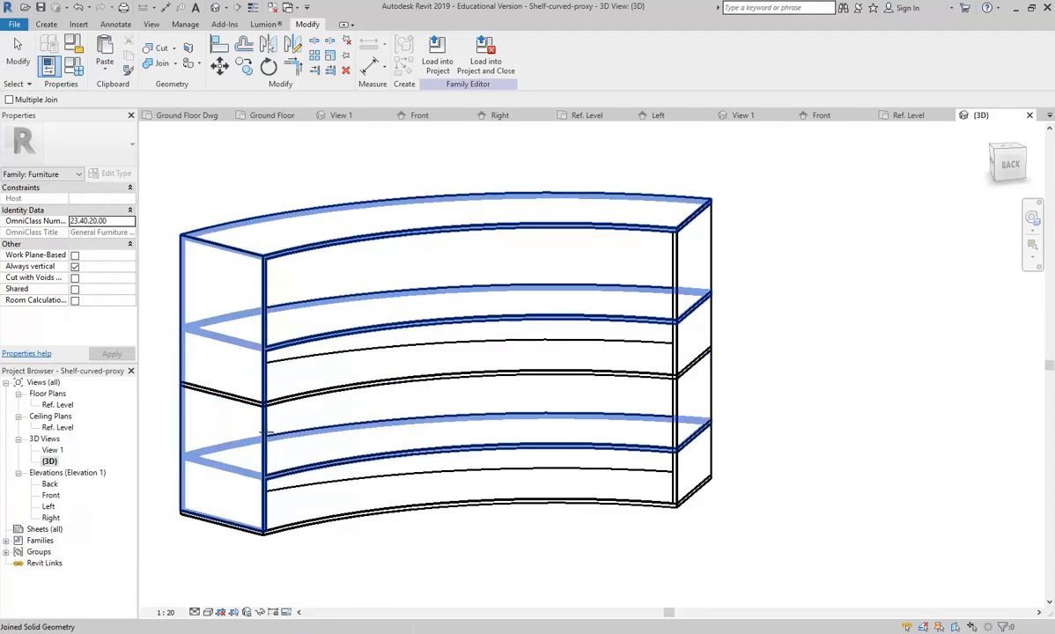
click(280, 396)
click(278, 379)
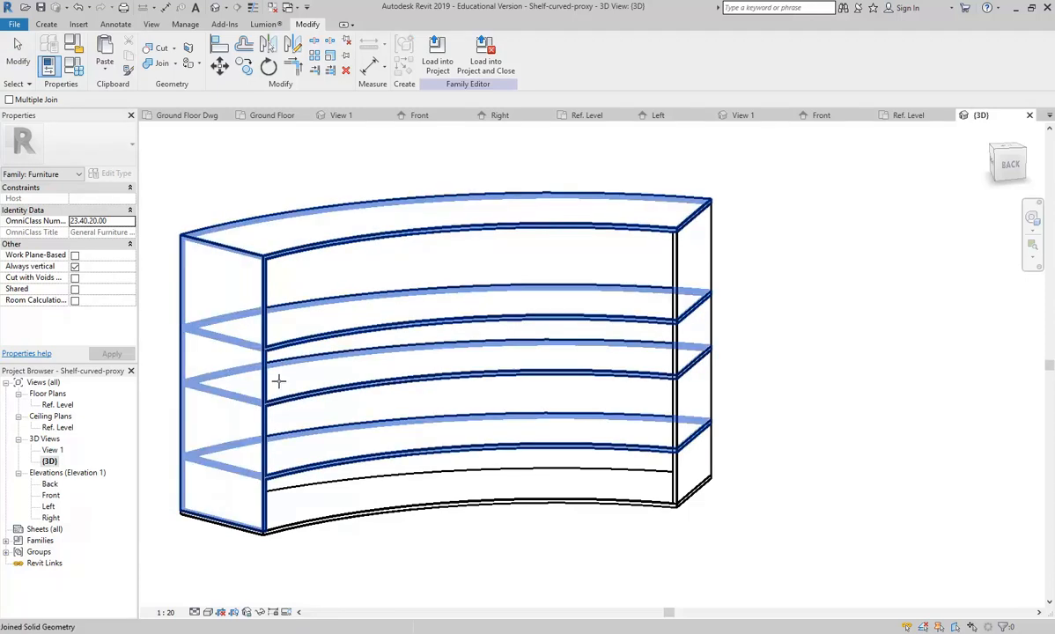
click(261, 533)
Step: Join the mirrored end panel with the already joined shelf geometry and leave Join Geometry
click(661, 452)
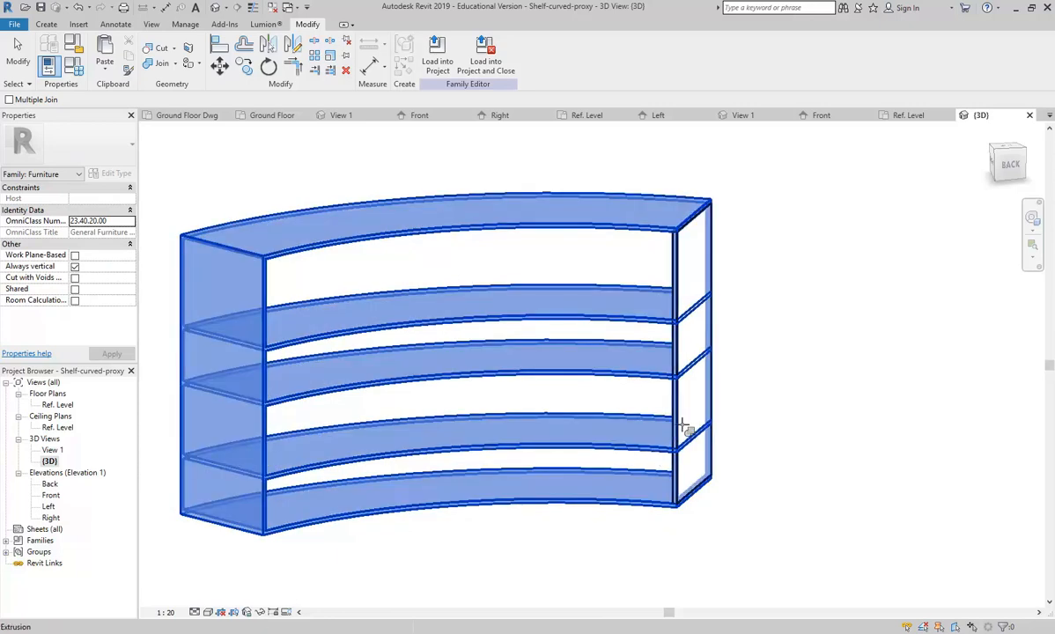
click(680, 426)
key(Escape)
middle_drag(401, 331, 489, 322)
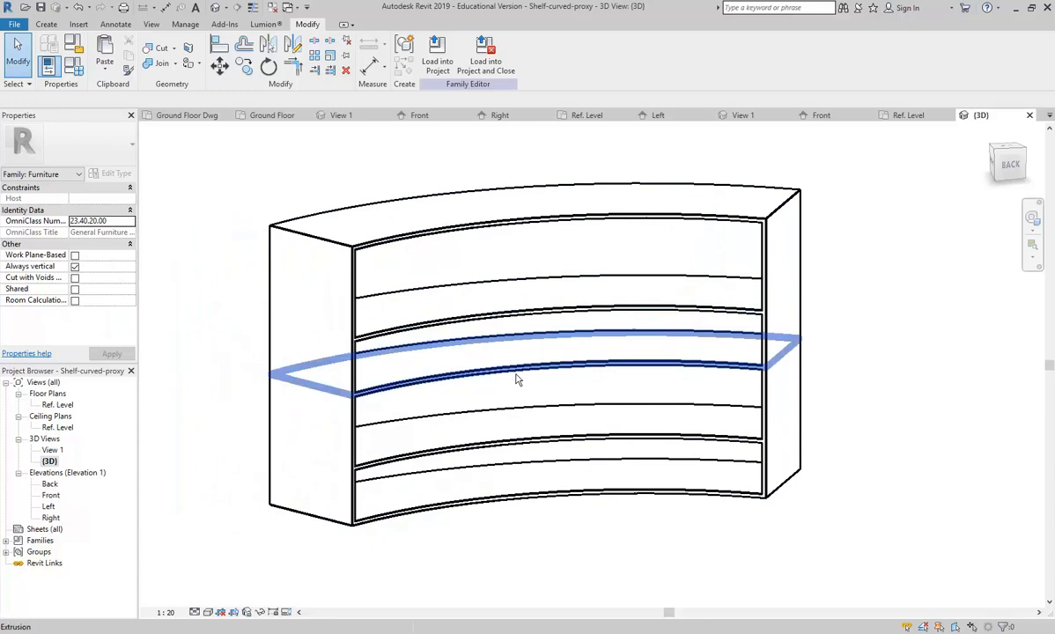
Step: In the Ref. Level plan, start a circular extrusion with extrusion start 0 and extrusion end 100
double_click(58, 404)
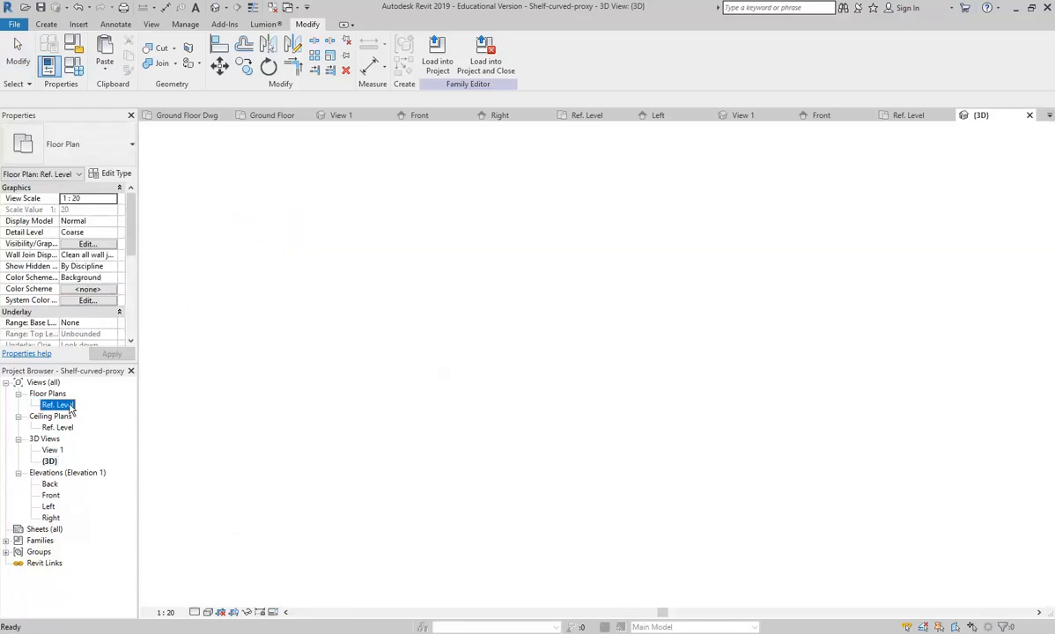
click(48, 26)
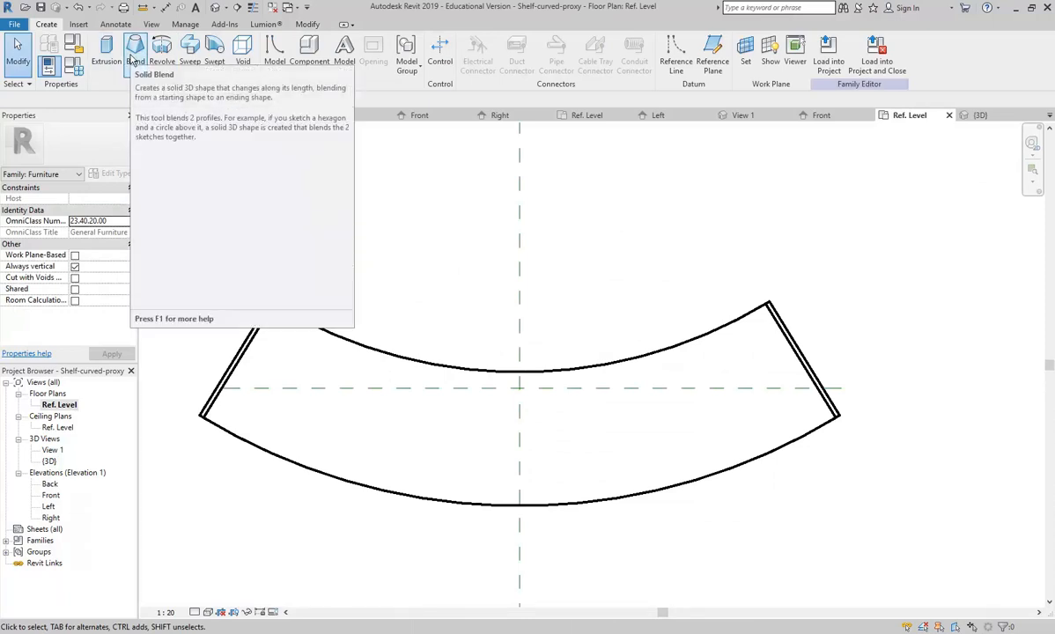
click(106, 51)
click(511, 42)
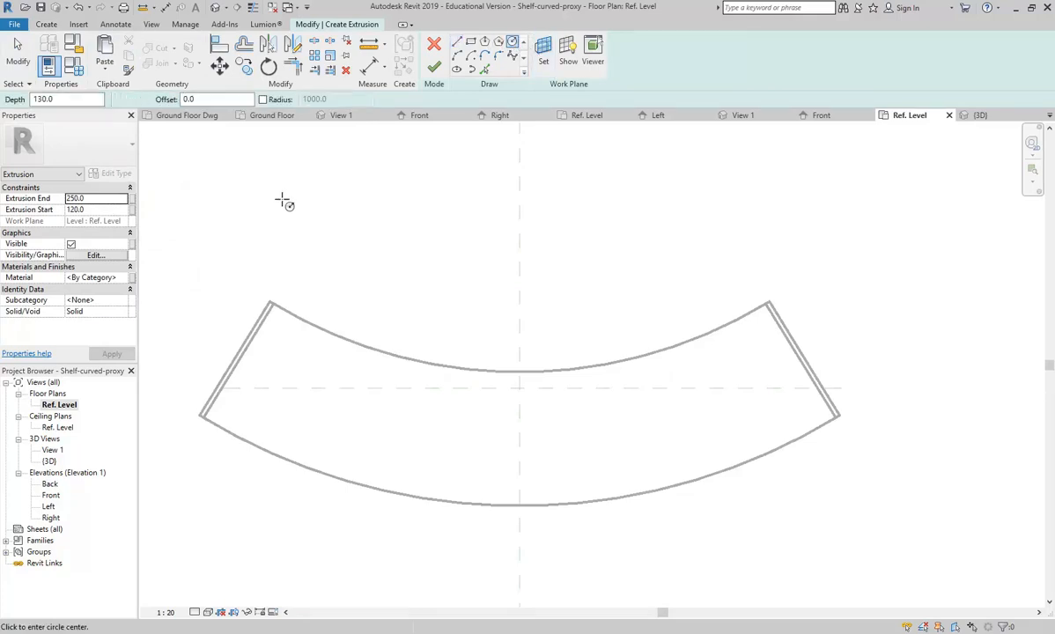
click(93, 209)
text(0)
click(94, 198)
text(10)
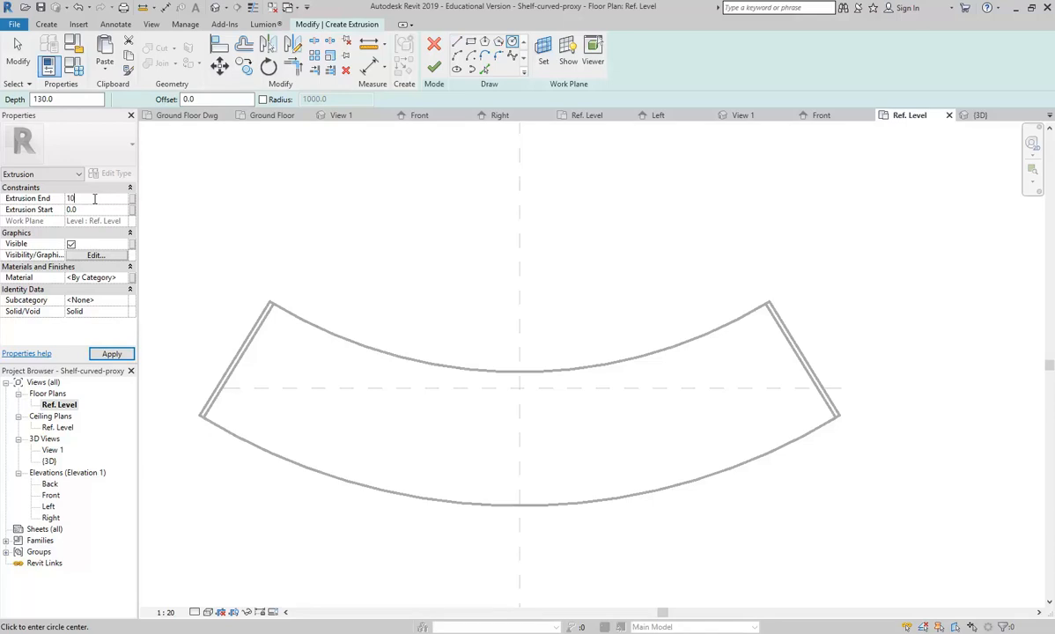
text(0)
Step: Sketch a small circular foot beside the original end panel near the inner arc and finish the extrusion
scroll(360, 336, up, 5)
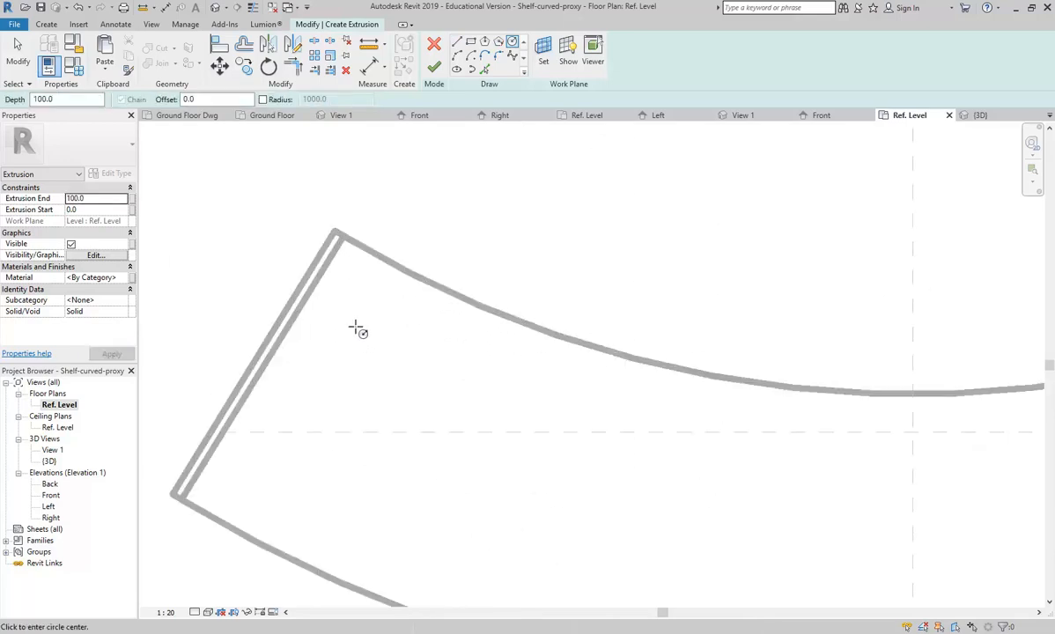
click(373, 336)
click(435, 70)
scroll(540, 404, down, 3)
middle_drag(540, 404, 421, 364)
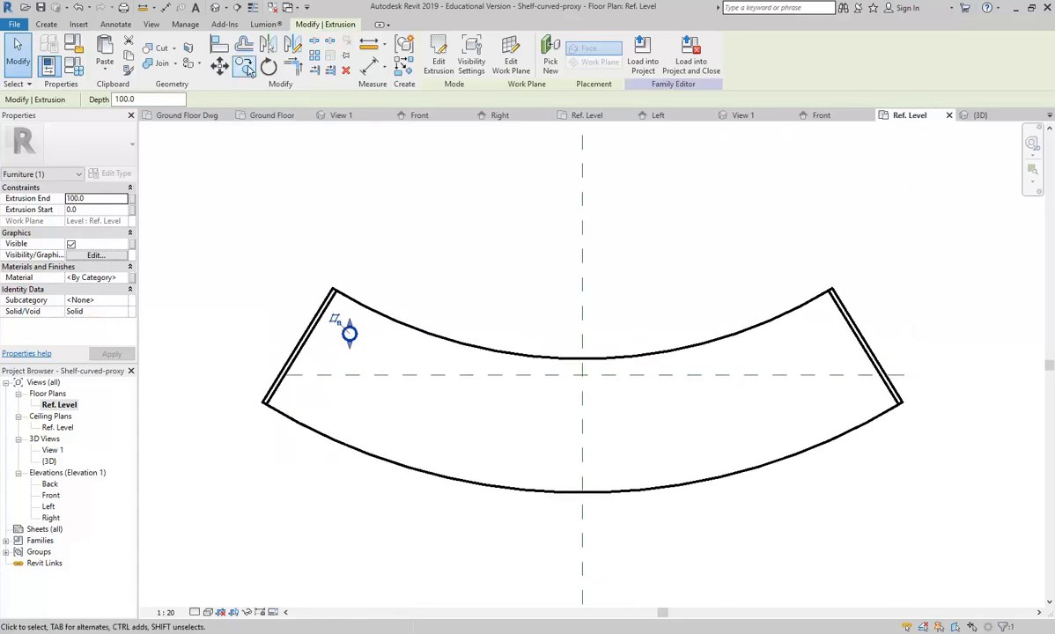
Step: Copy the circular foot along the original end panel to a spot near the outer arc
click(243, 68)
scroll(327, 429, up, 3)
click(367, 270)
click(302, 377)
scroll(437, 426, down, 3)
middle_drag(437, 426, 395, 473)
Step: Mirror copies of both circular feet about the Center (Left/Right) reference plane
scroll(398, 476, up, 1)
ctrl+click(332, 363)
scroll(471, 492, down, 2)
middle_drag(471, 491, 416, 472)
scroll(417, 472, down, 1)
click(269, 48)
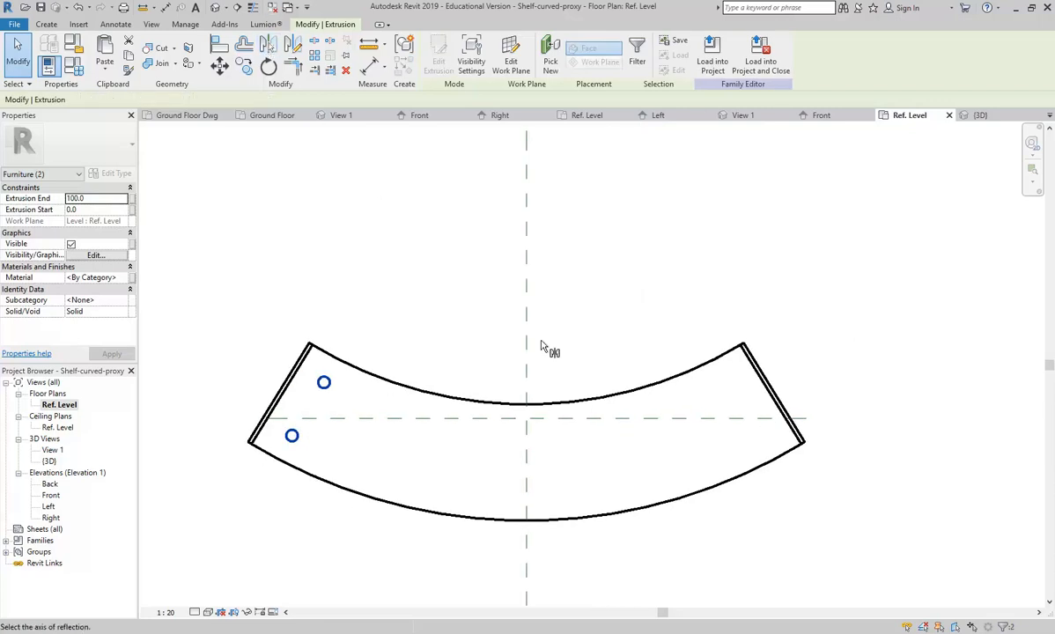
click(527, 344)
key(Escape)
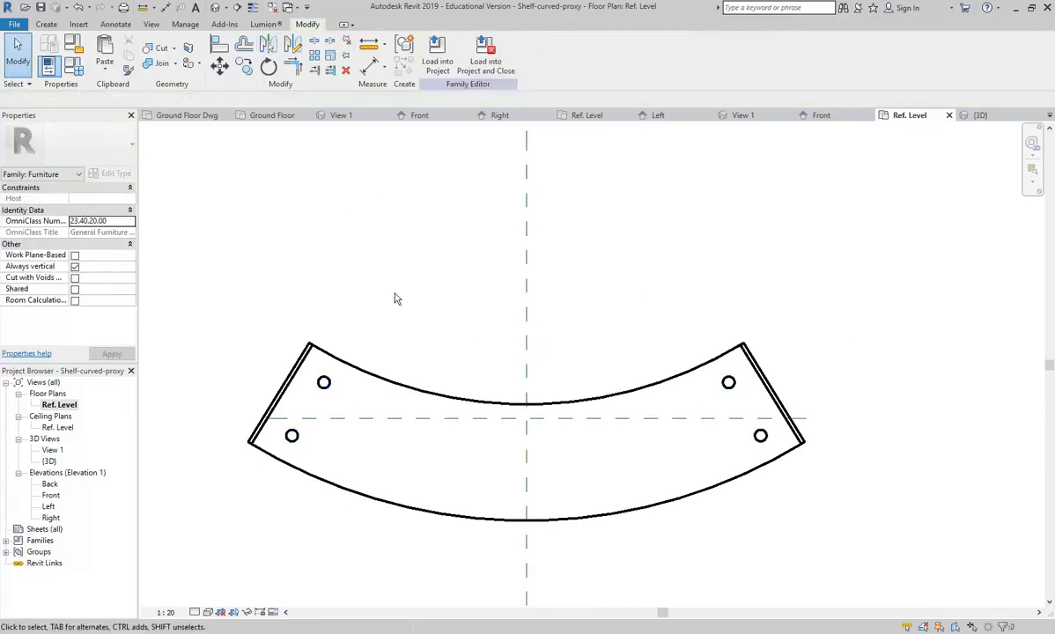
Step: Check the curved shelf family in 3D and load it into Retail 2019.rvt, overwriting the existing version and its parameter values
double_click(49, 462)
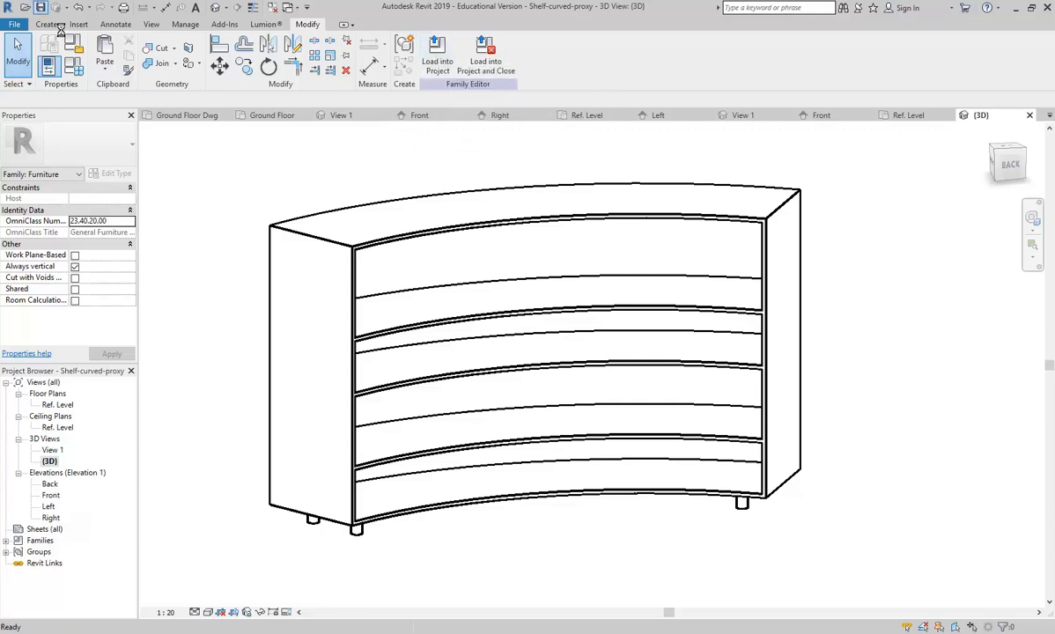
click(431, 55)
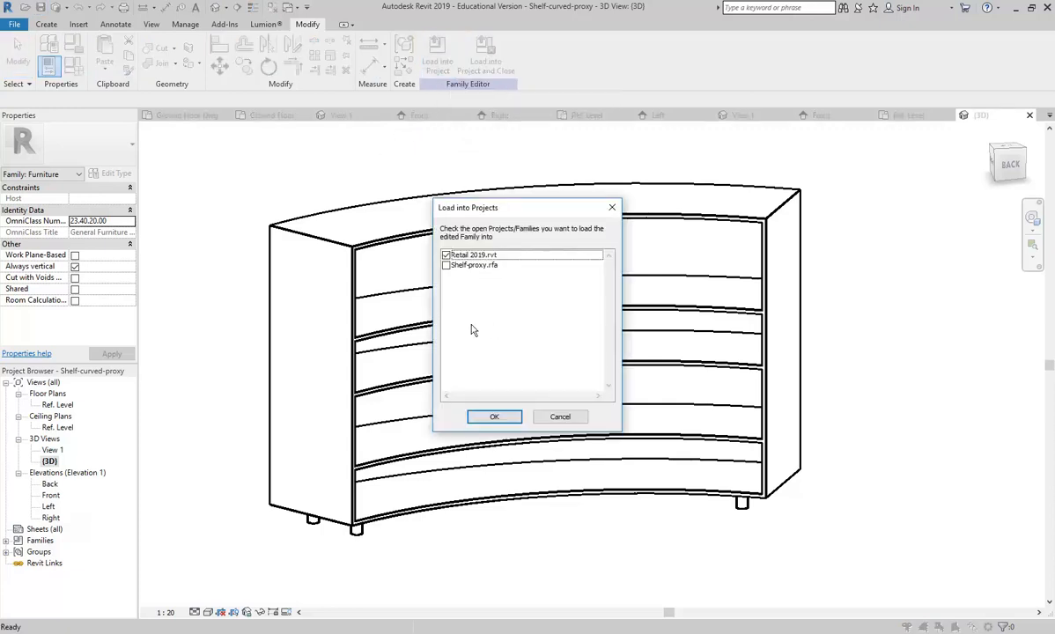
click(492, 418)
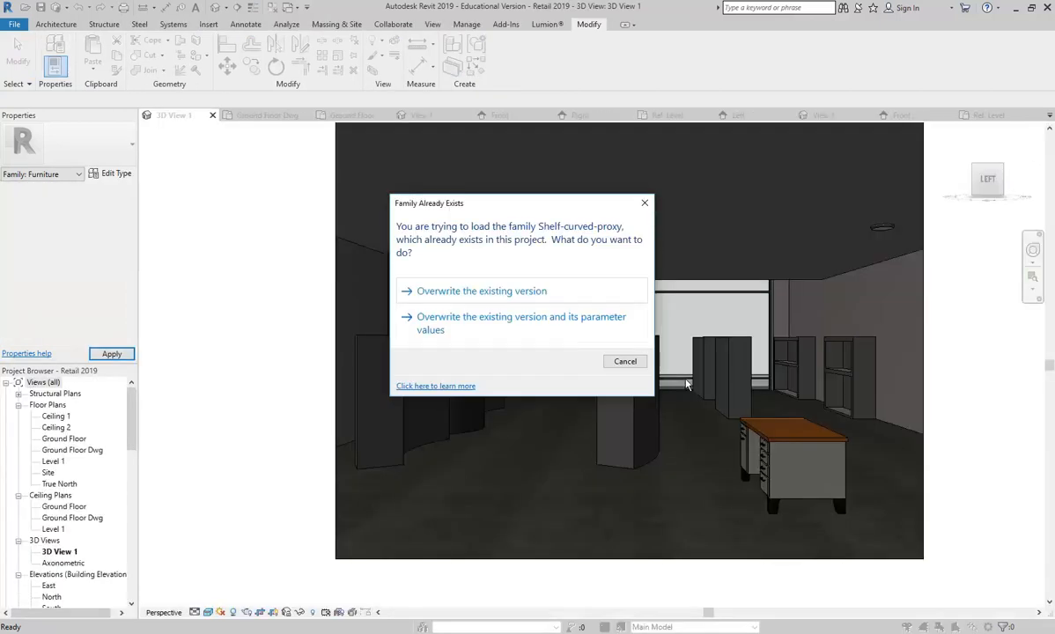
click(576, 318)
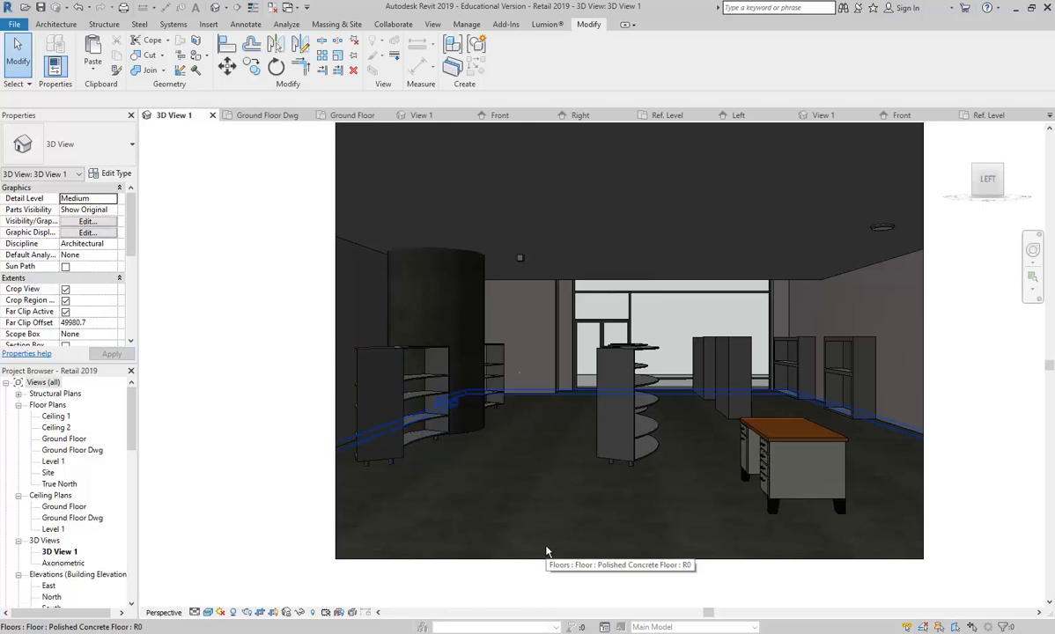
Step: Try the Shaded and Consistent Colors visual styles on the shop's perspective view
click(207, 612)
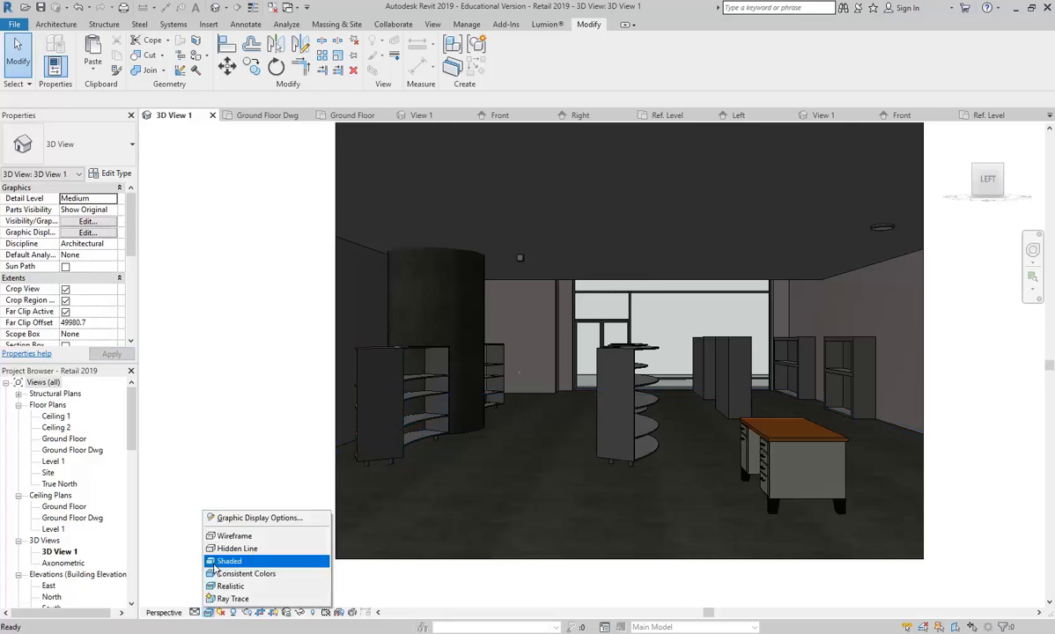
click(226, 561)
click(206, 612)
click(219, 570)
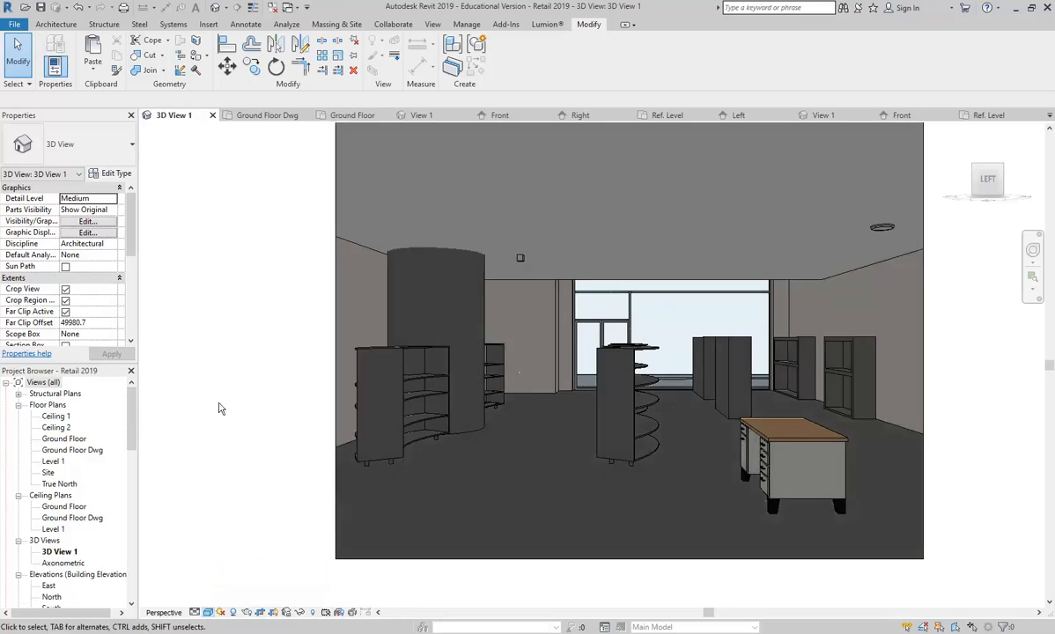
Step: Set the shop's perspective view to the Hidden Line visual style and turn off its shadows
click(208, 612)
click(216, 548)
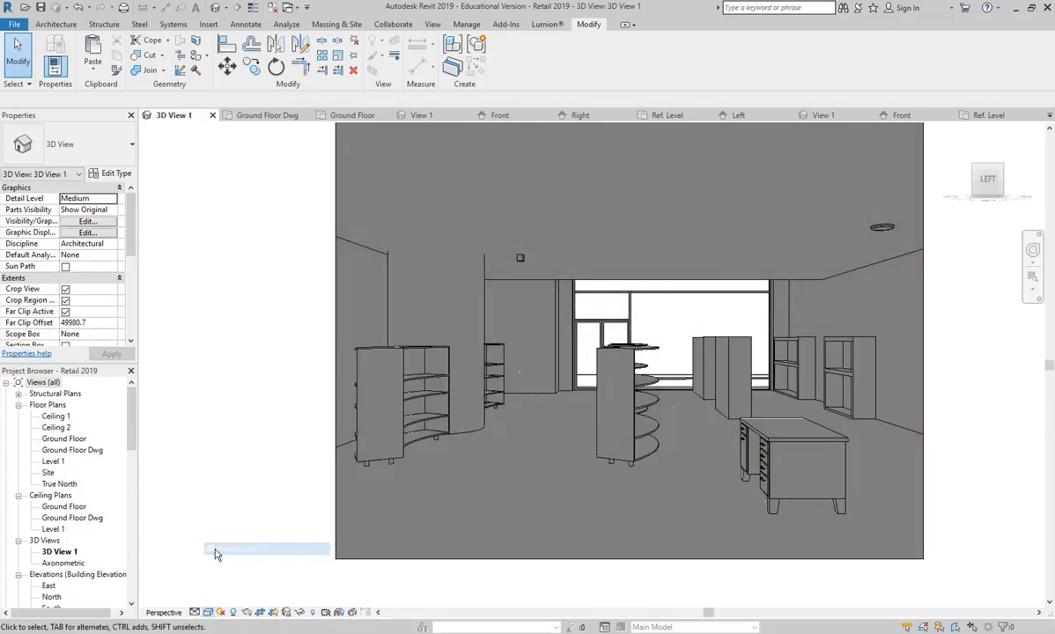
click(233, 612)
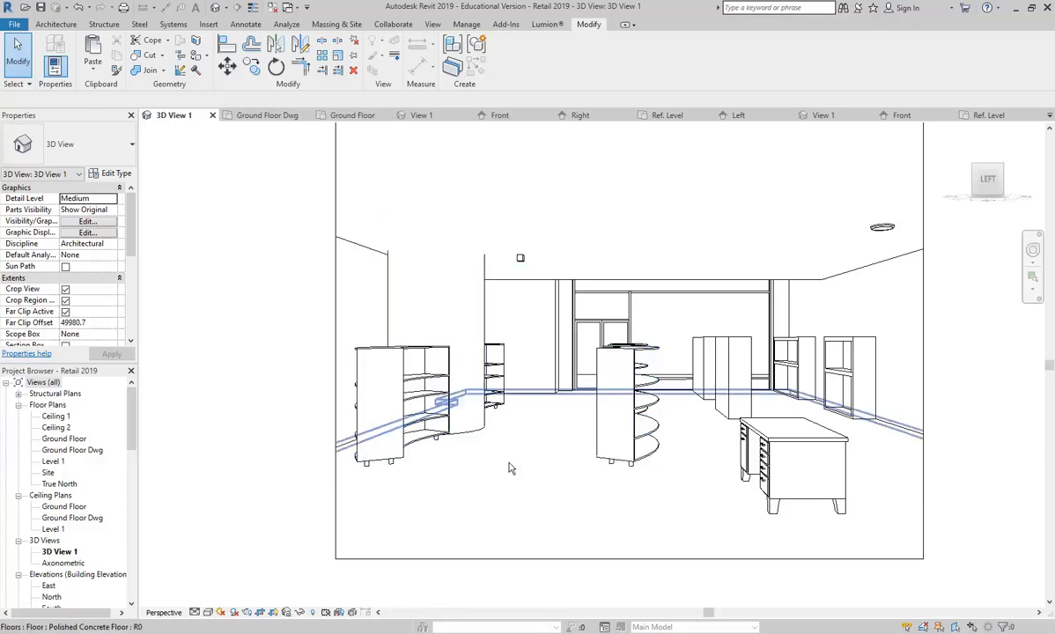
scroll(202, 326, down, 1)
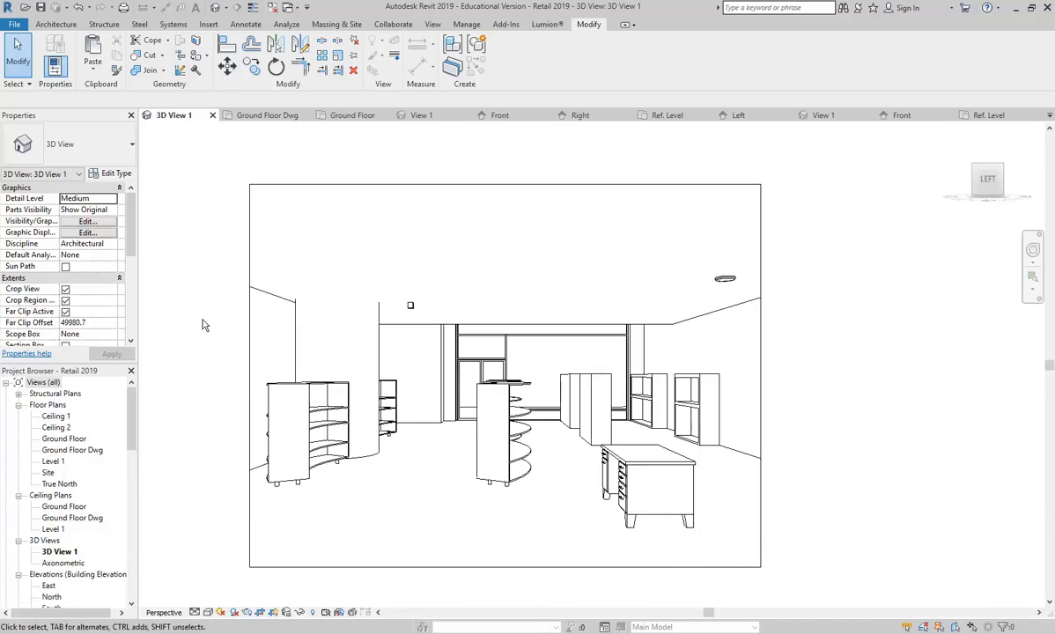
middle_drag(203, 326, 219, 318)
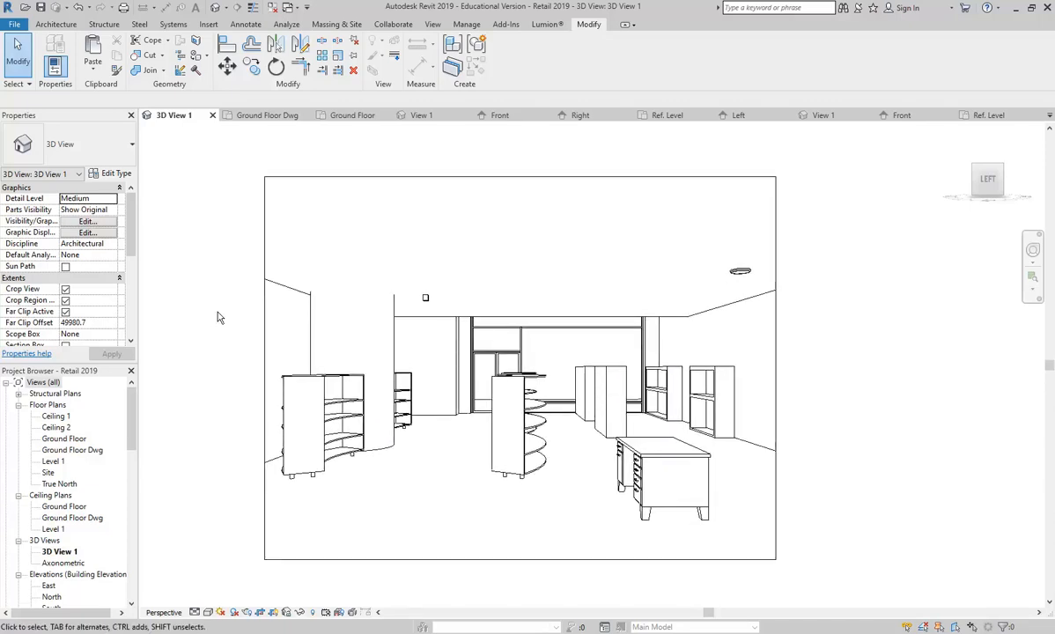
scroll(222, 314, up, 2)
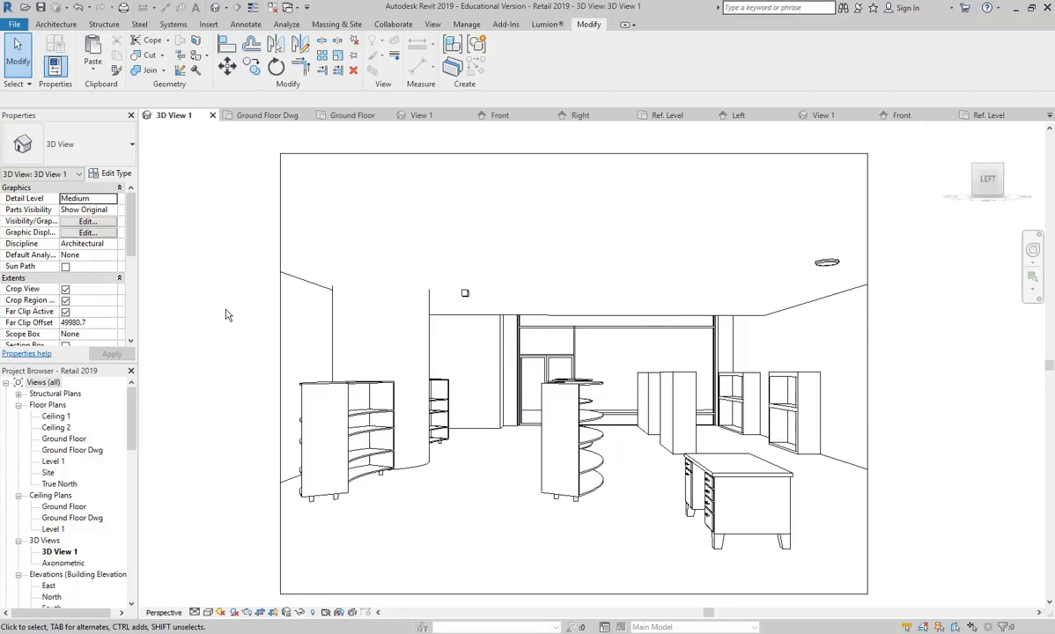